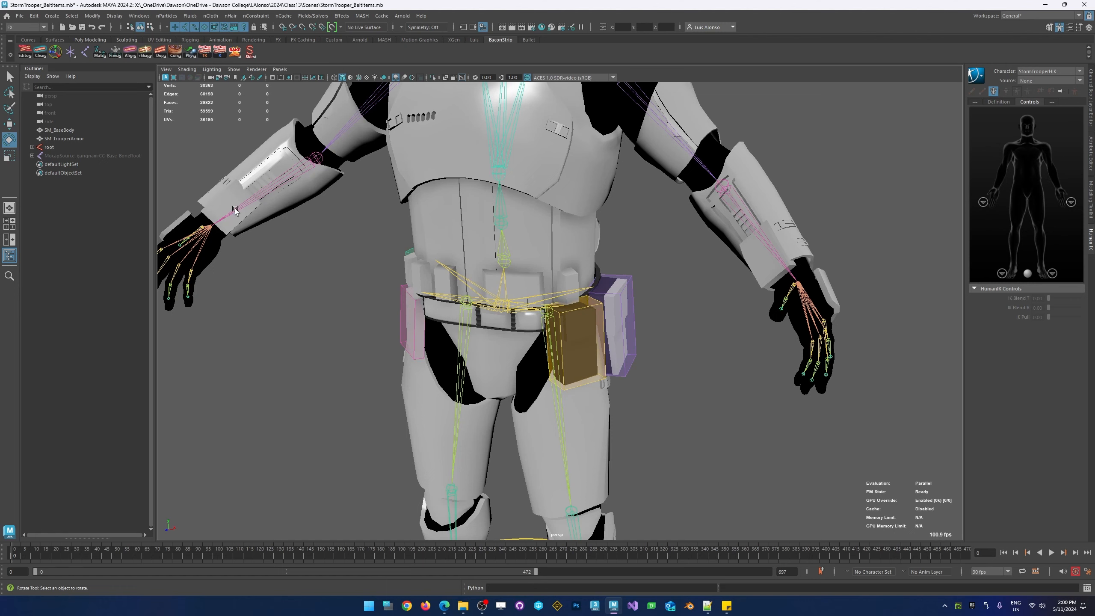
# - Try rotating the left thigh joint to check how it would meet the belt pouch, undo the rotation and clear the selection
pyautogui.keyDown('alt'); pyautogui.moveTo(369, 292); pyautogui.dragTo(158, 315, button='right'); pyautogui.keyUp('alt')
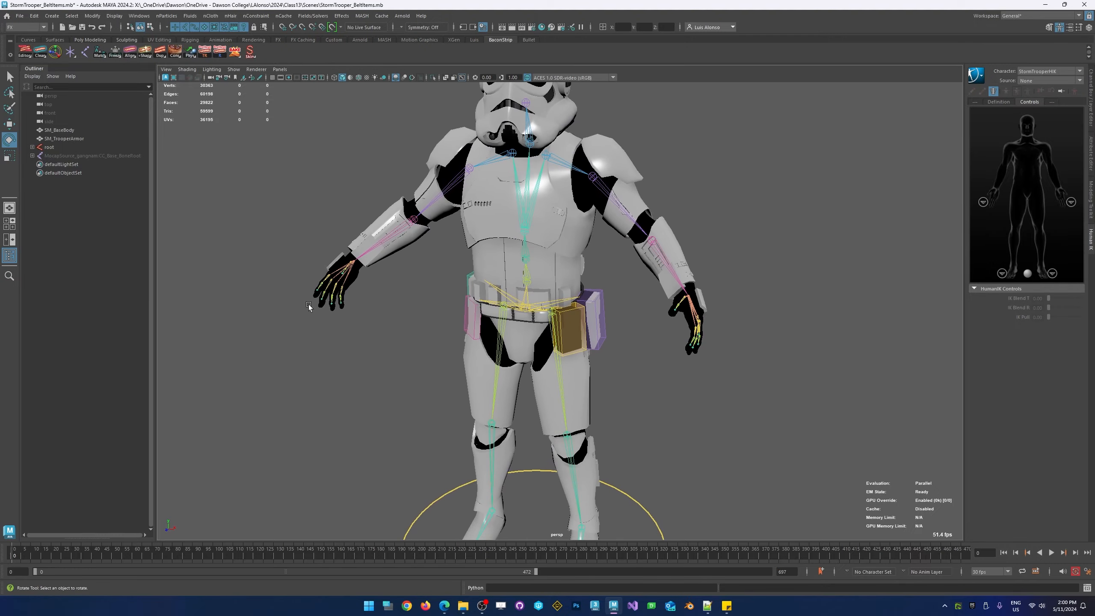
pyautogui.keyDown('alt'); pyautogui.moveTo(334, 295); pyautogui.dragTo(314, 324, button='middle'); pyautogui.keyUp('alt')
pyautogui.keyDown('alt'); pyautogui.moveTo(315, 326); pyautogui.dragTo(315, 302); pyautogui.keyUp('alt')
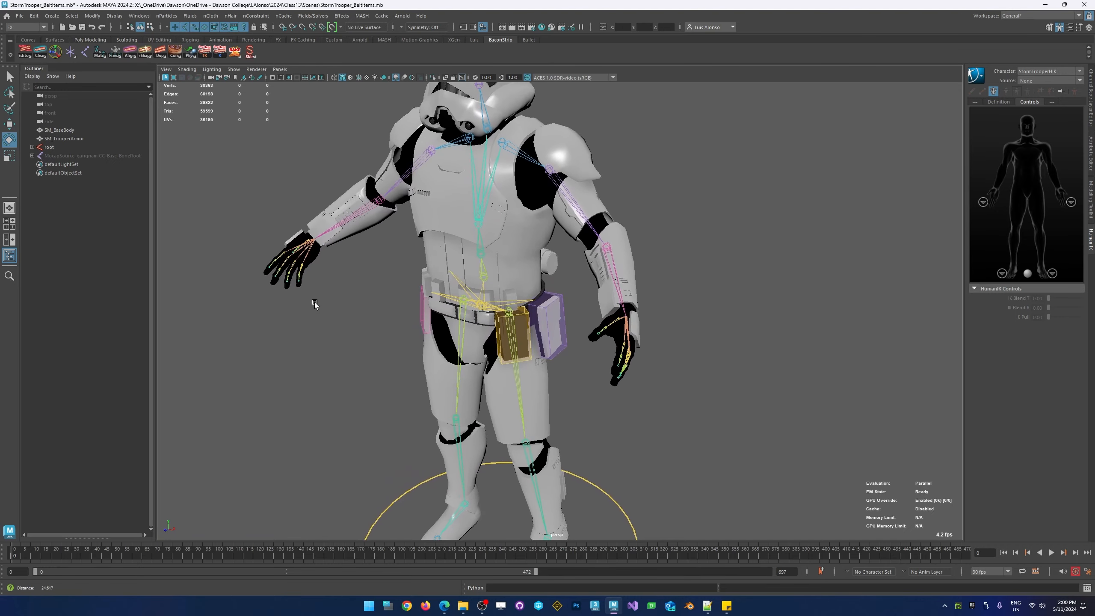
pyautogui.keyDown('alt'); pyautogui.moveTo(251, 334); pyautogui.dragTo(278, 314); pyautogui.keyUp('alt')
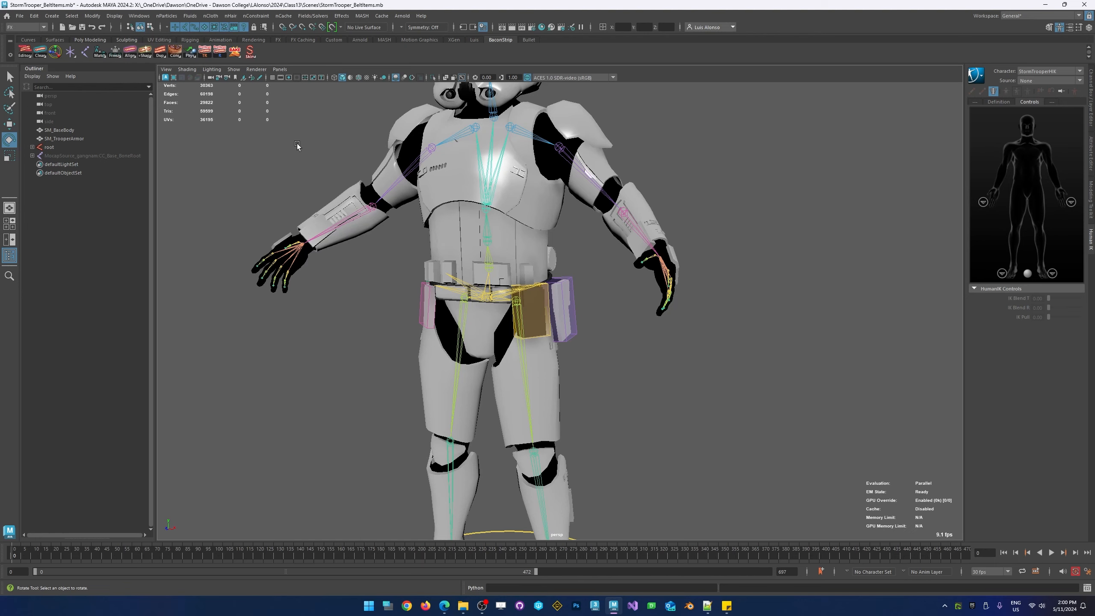
pyautogui.keyDown('alt'); pyautogui.moveTo(440, 302); pyautogui.dragTo(669, 338, button='right'); pyautogui.keyUp('alt')
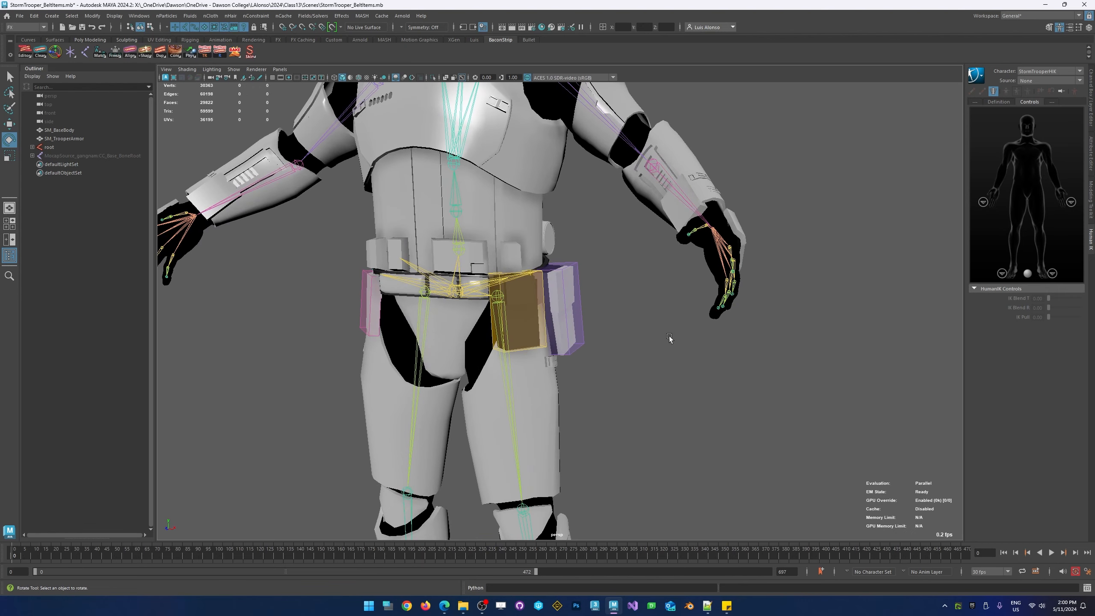
pyautogui.click(514, 418)
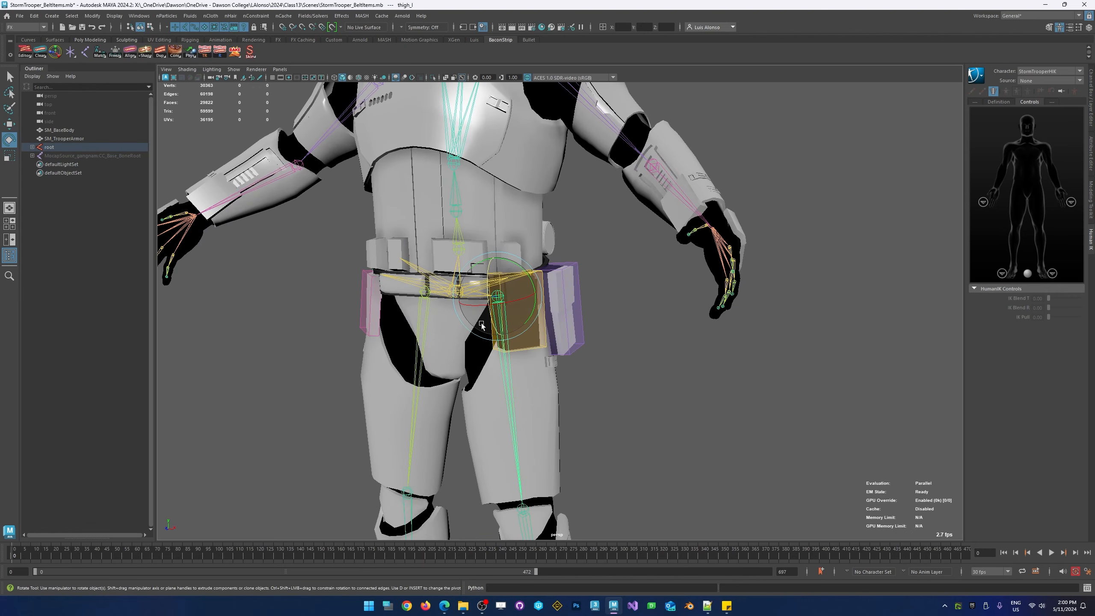
pyautogui.moveTo(481, 326); pyautogui.dragTo(517, 311)
pyautogui.hotkey('ctrl', 'z')
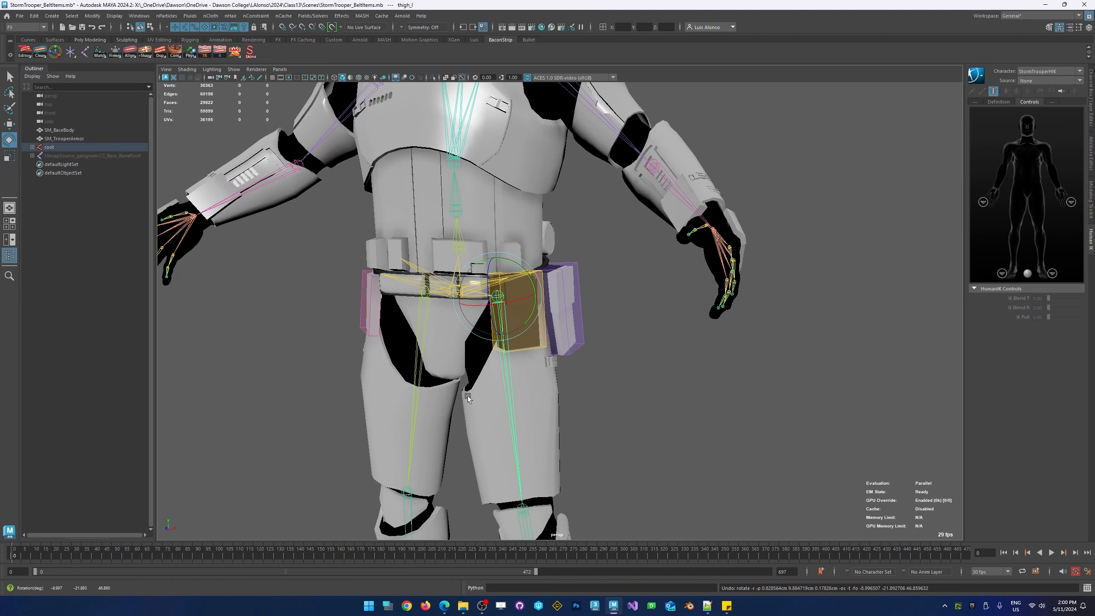
pyautogui.keyDown('alt'); pyautogui.moveTo(468, 396); pyautogui.dragTo(534, 398); pyautogui.keyUp('alt')
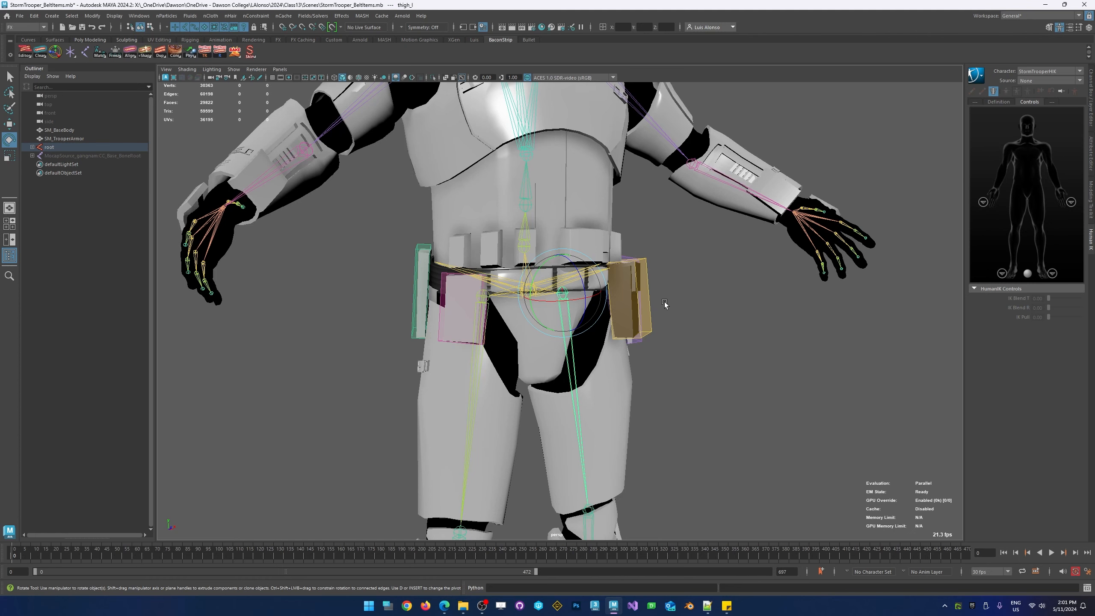
pyautogui.keyDown('alt'); pyautogui.moveTo(706, 260); pyautogui.dragTo(692, 312); pyautogui.keyUp('alt')
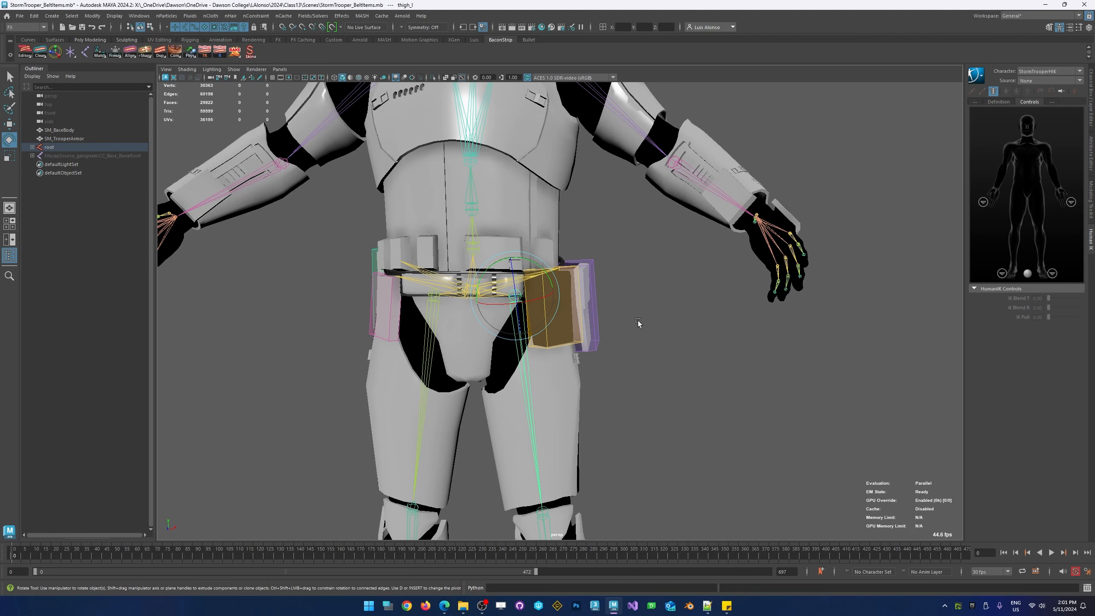
pyautogui.click(644, 336)
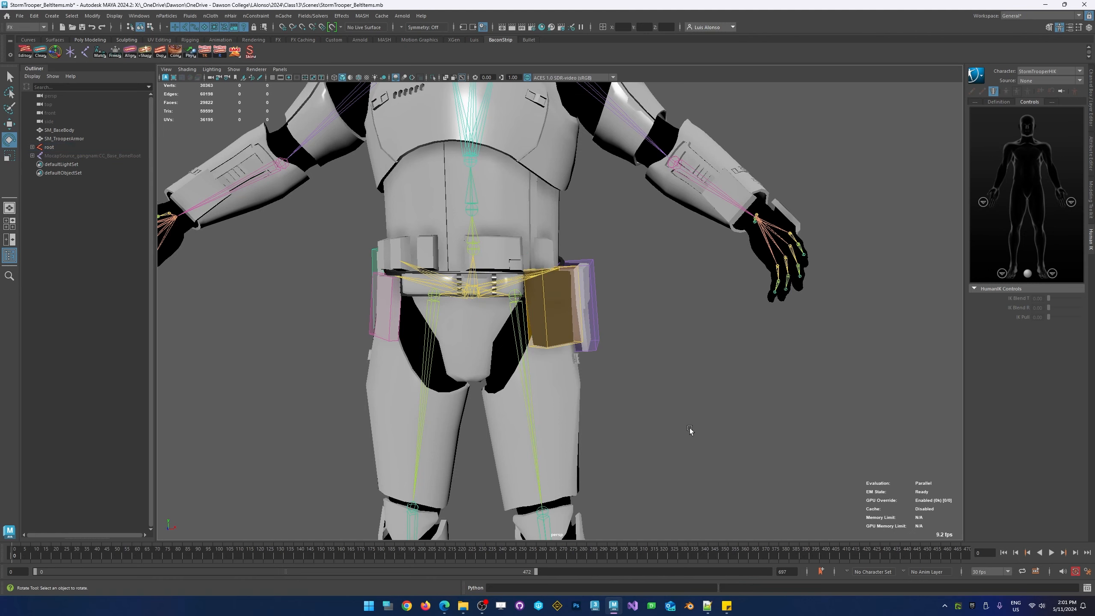
# - Create a locator at the scene origin between the stormtrooper's feet and ready it for moving
pyautogui.keyDown('alt'); pyautogui.moveTo(689, 428); pyautogui.dragTo(621, 479, button='right'); pyautogui.keyUp('alt')
pyautogui.keyDown('alt'); pyautogui.moveTo(621, 479); pyautogui.dragTo(577, 326, button='middle'); pyautogui.keyUp('alt')
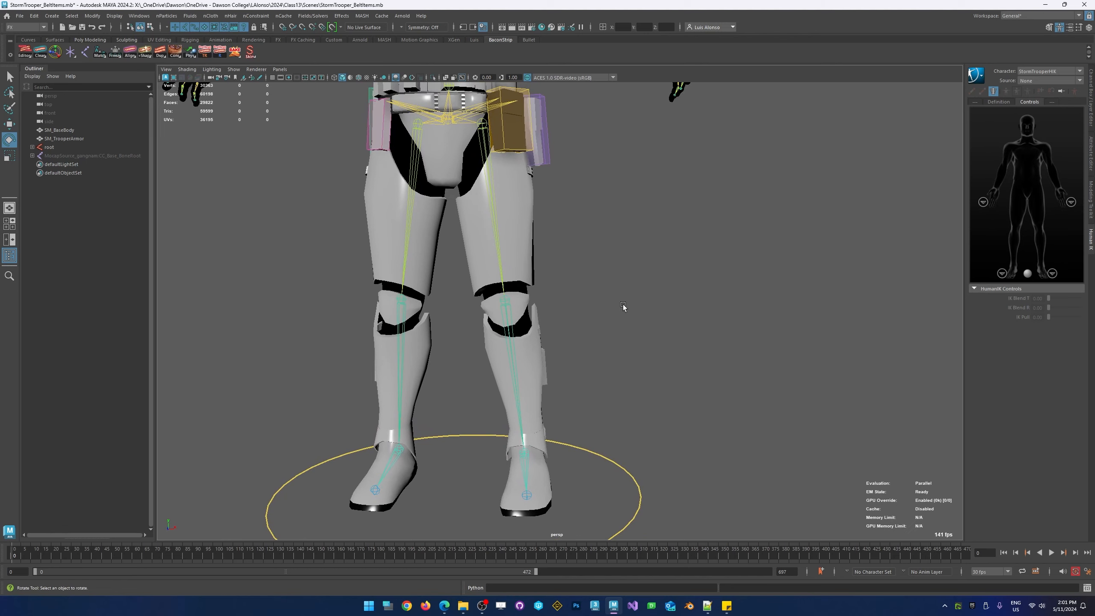
pyautogui.keyDown('alt'); pyautogui.moveTo(640, 288); pyautogui.dragTo(650, 293); pyautogui.keyUp('alt')
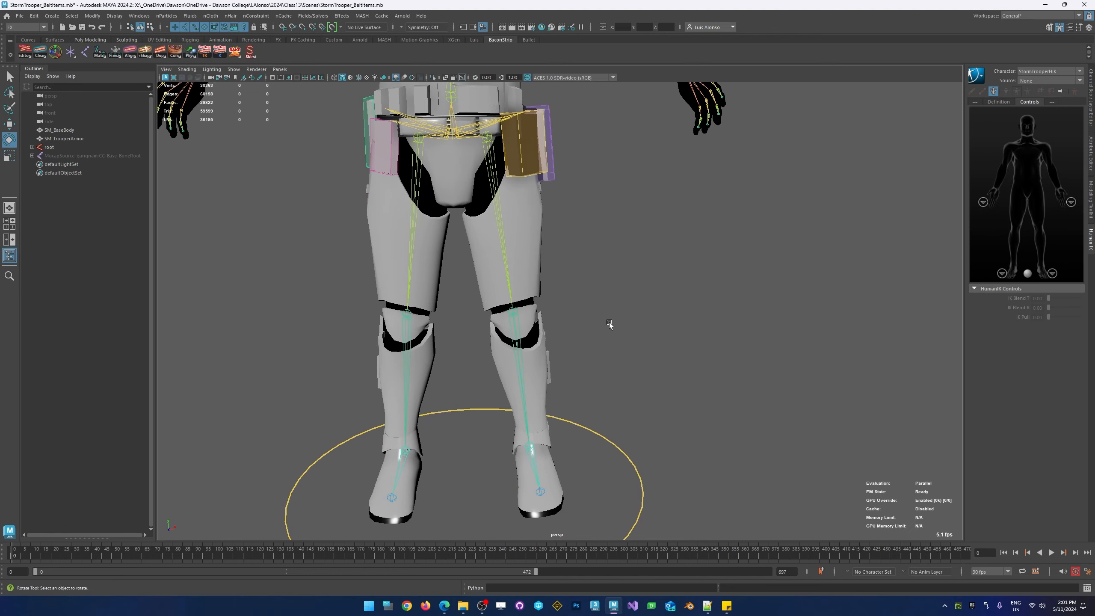
pyautogui.keyDown('alt'); pyautogui.moveTo(620, 297); pyautogui.dragTo(633, 309, button='middle'); pyautogui.keyUp('alt')
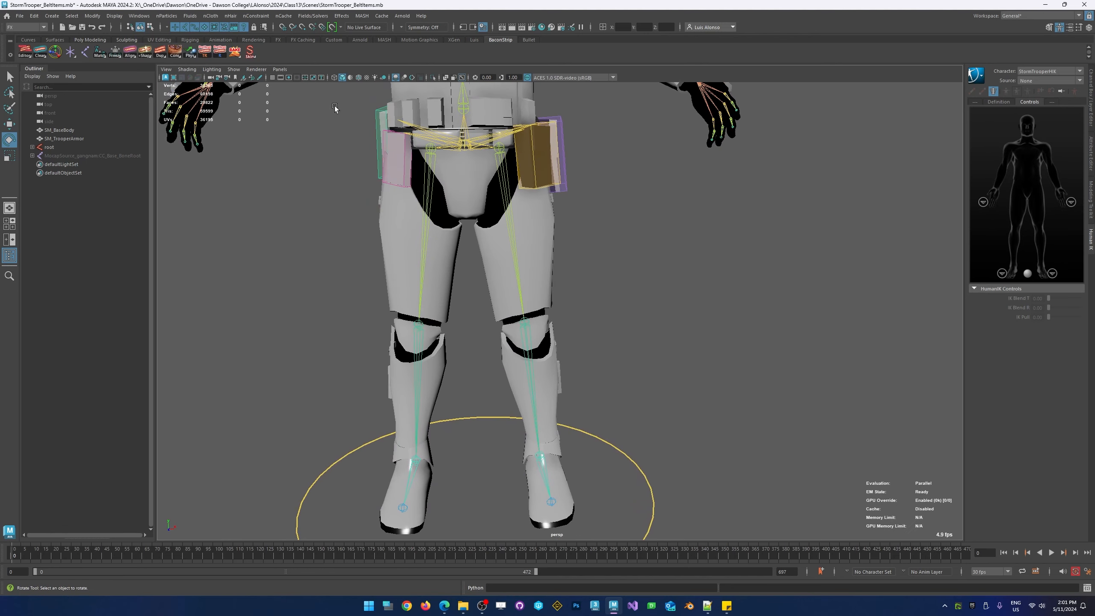
pyautogui.click(71, 52)
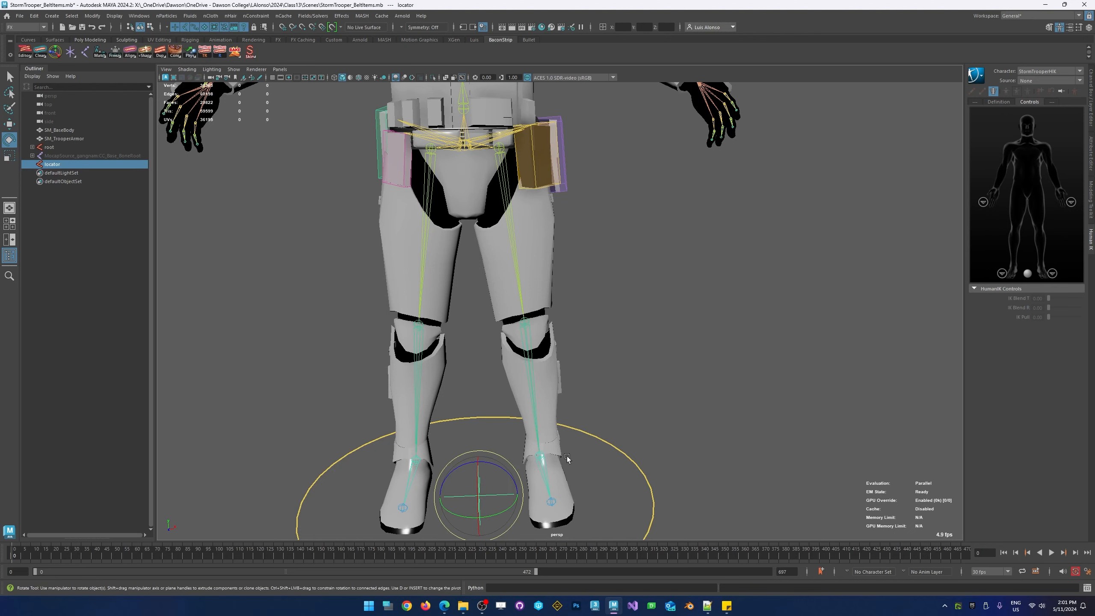
pyautogui.press('w')
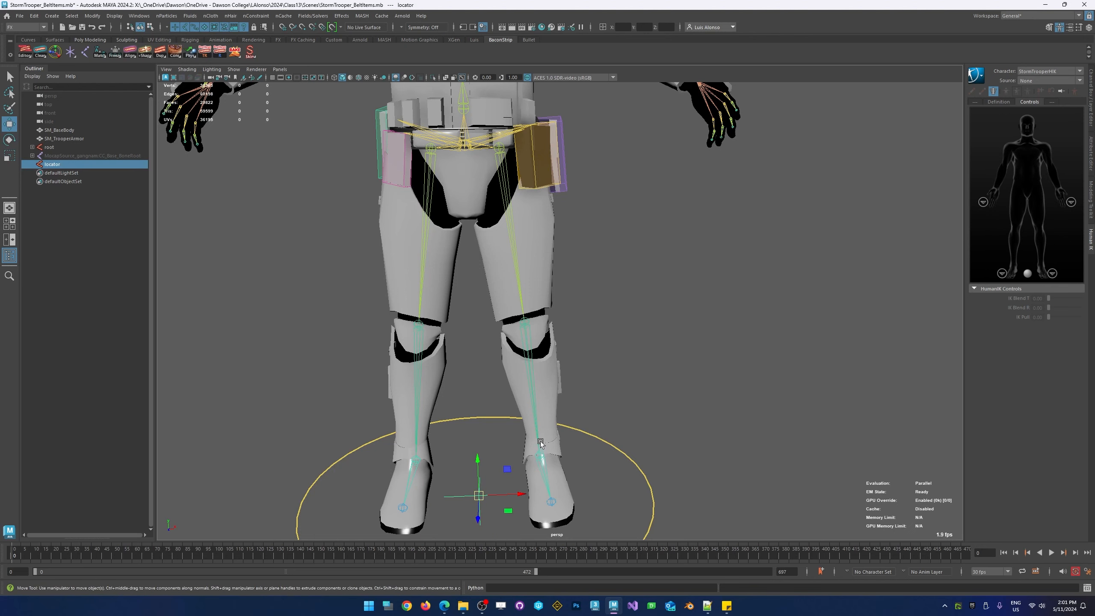
# - Match the locator's translation and rotation to the front-left belt item joint
pyautogui.click(539, 166)
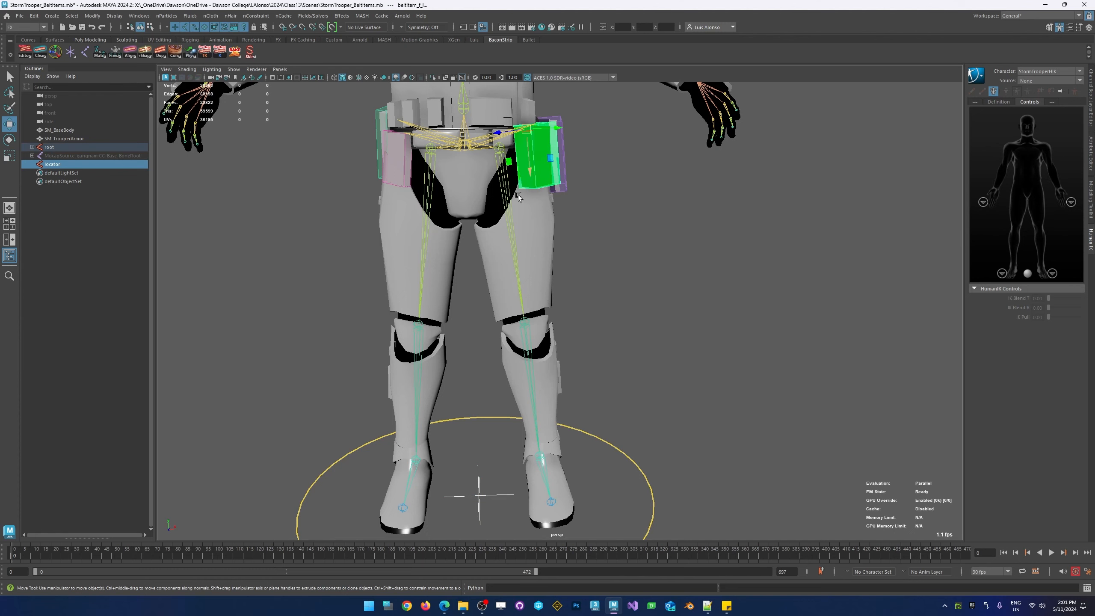
pyautogui.rightClick(98, 57)
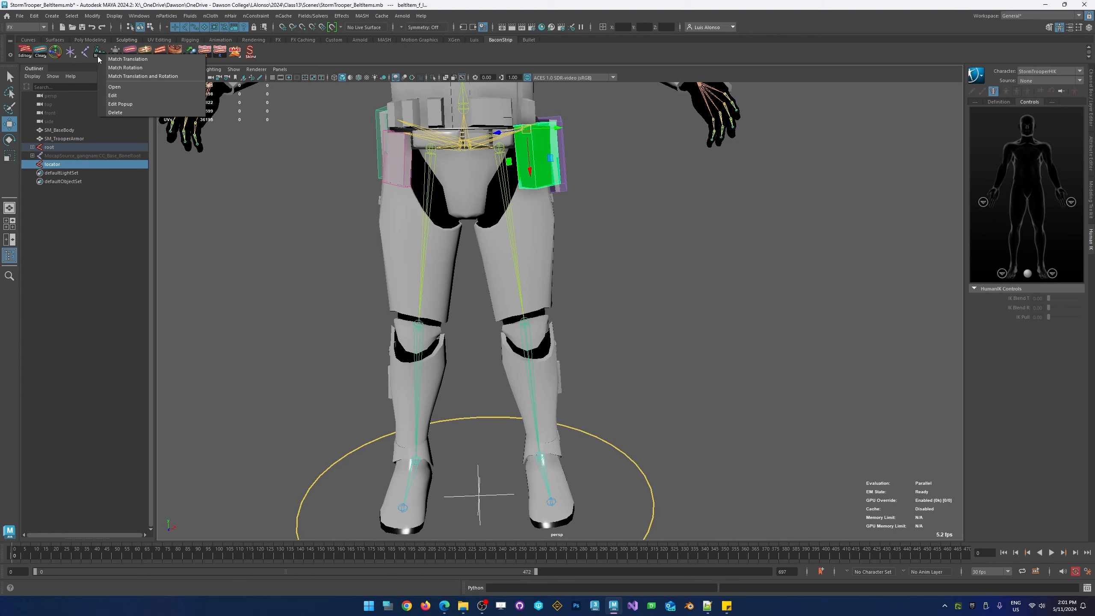
pyautogui.click(119, 77)
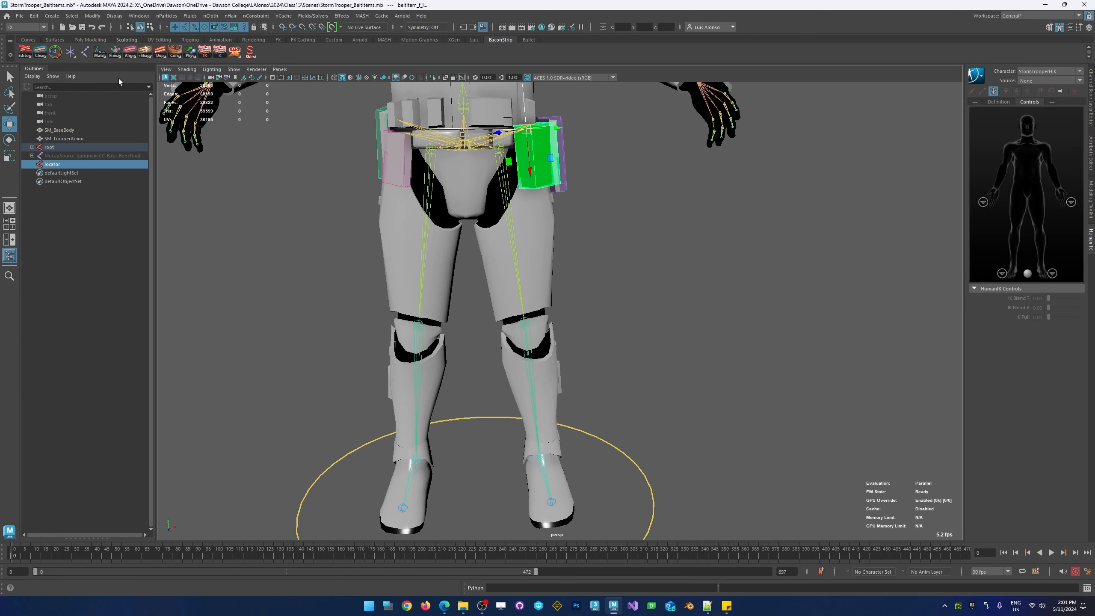
pyautogui.click(94, 17)
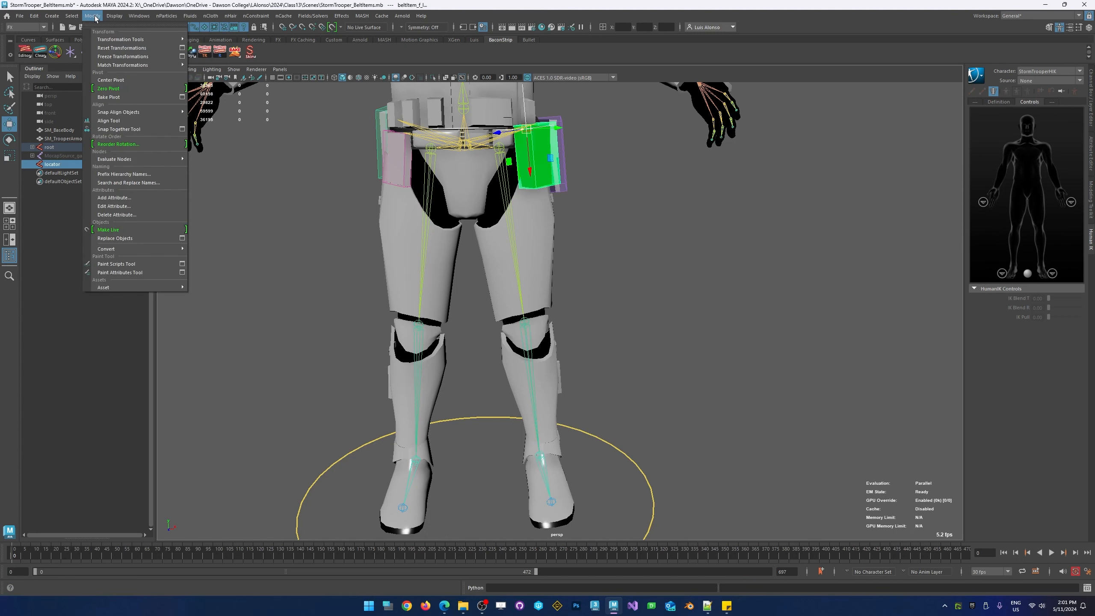
pyautogui.moveTo(124, 67)
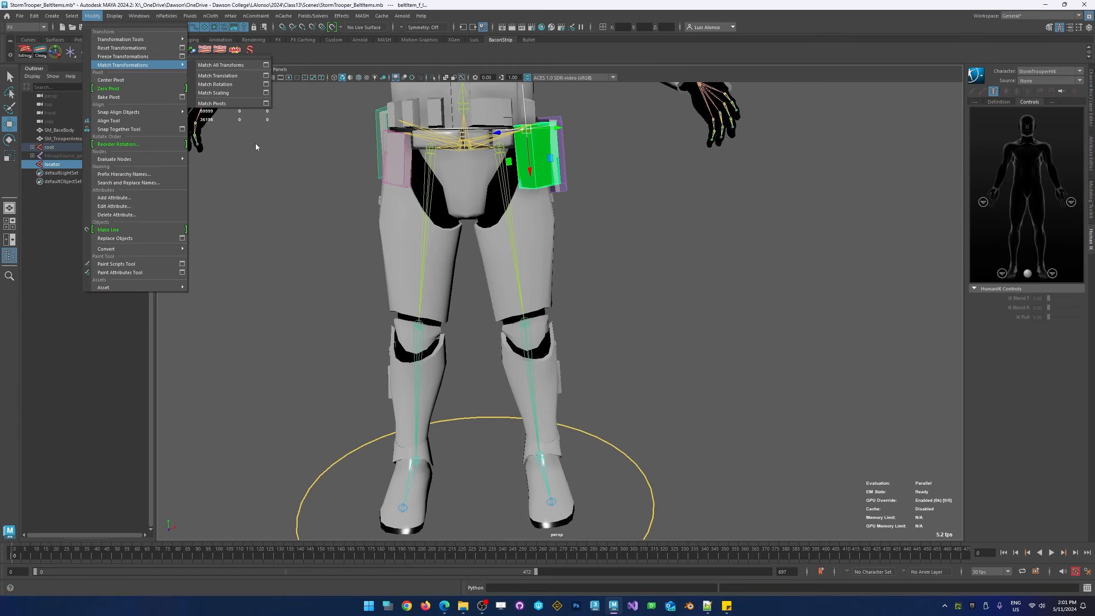
pyautogui.click(650, 211)
# - Alternate the selection between the locator and the front-left belt item joint to compare their positions and axes
pyautogui.keyDown('alt'); pyautogui.moveTo(496, 140); pyautogui.dragTo(449, 280, button='middle'); pyautogui.keyUp('alt')
pyautogui.keyDown('alt'); pyautogui.moveTo(474, 211); pyautogui.dragTo(638, 148, button='right'); pyautogui.keyUp('alt')
pyautogui.moveTo(553, 200)
pyautogui.keyDown('alt'); pyautogui.mouseDown()
pyautogui.moveTo(537, 196)
pyautogui.moveTo(559, 198)
pyautogui.moveTo(549, 200)
pyautogui.mouseUp(); pyautogui.keyUp('alt')
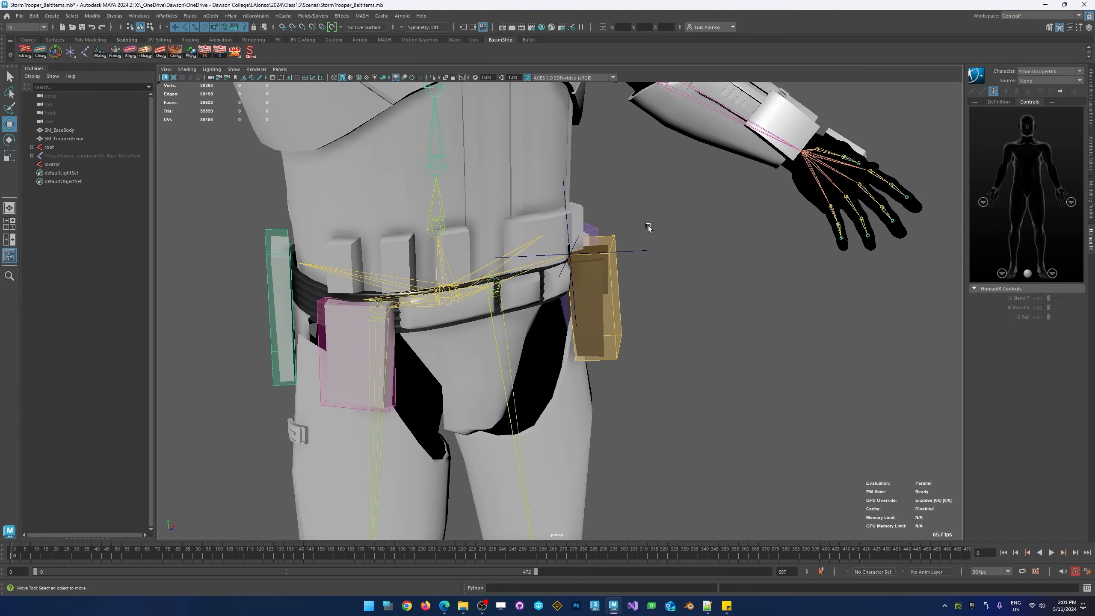
pyautogui.moveTo(650, 229); pyautogui.dragTo(637, 282)
pyautogui.keyDown('alt'); pyautogui.moveTo(704, 313); pyautogui.dragTo(620, 255, button='middle'); pyautogui.keyUp('alt')
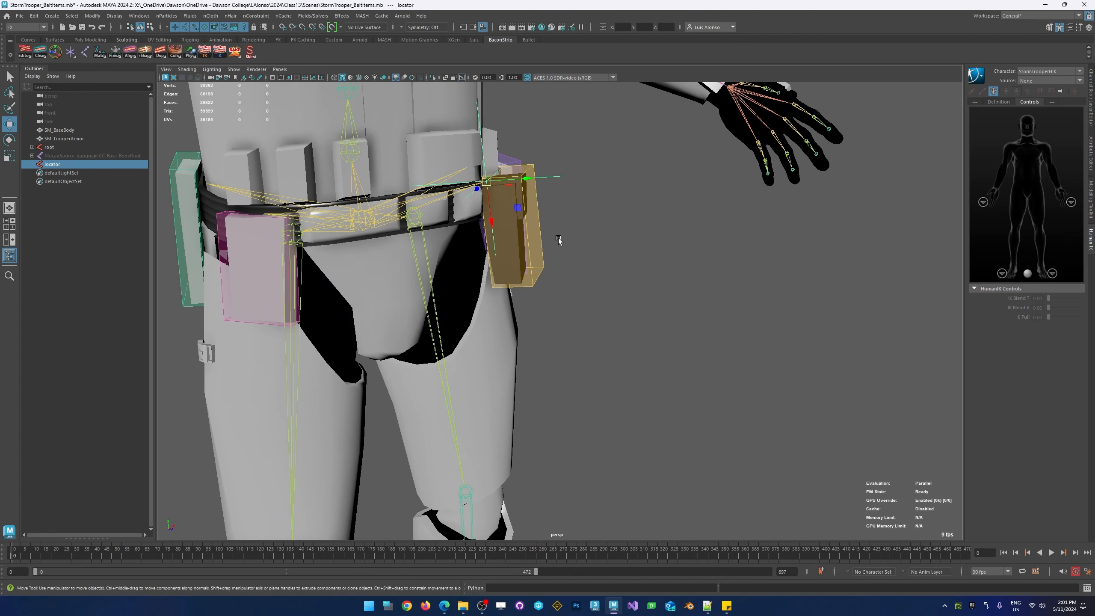
pyautogui.click(538, 257)
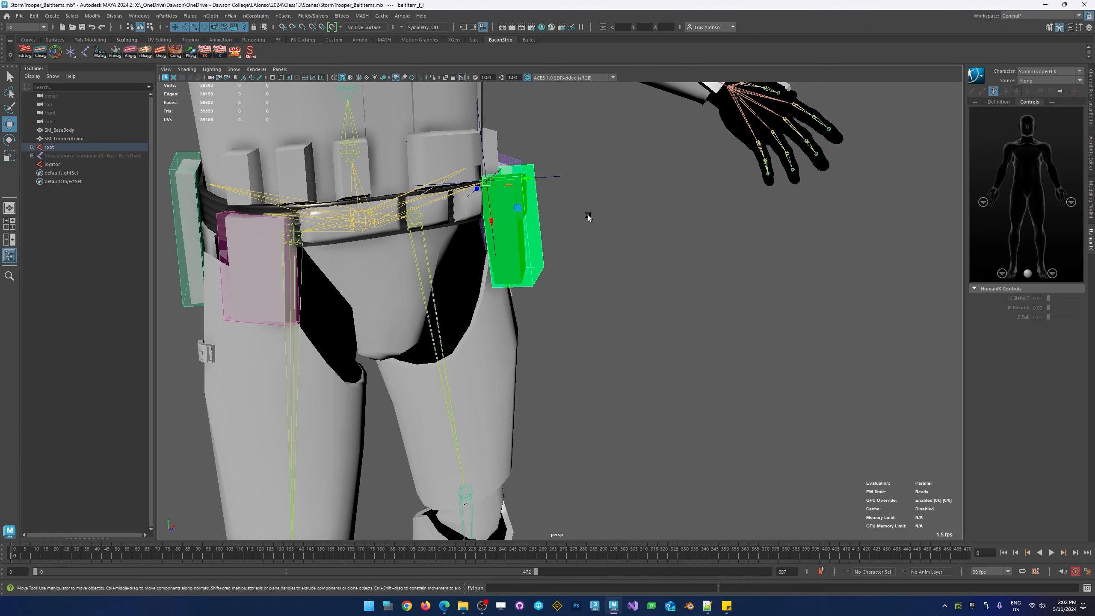
pyautogui.press('Up')
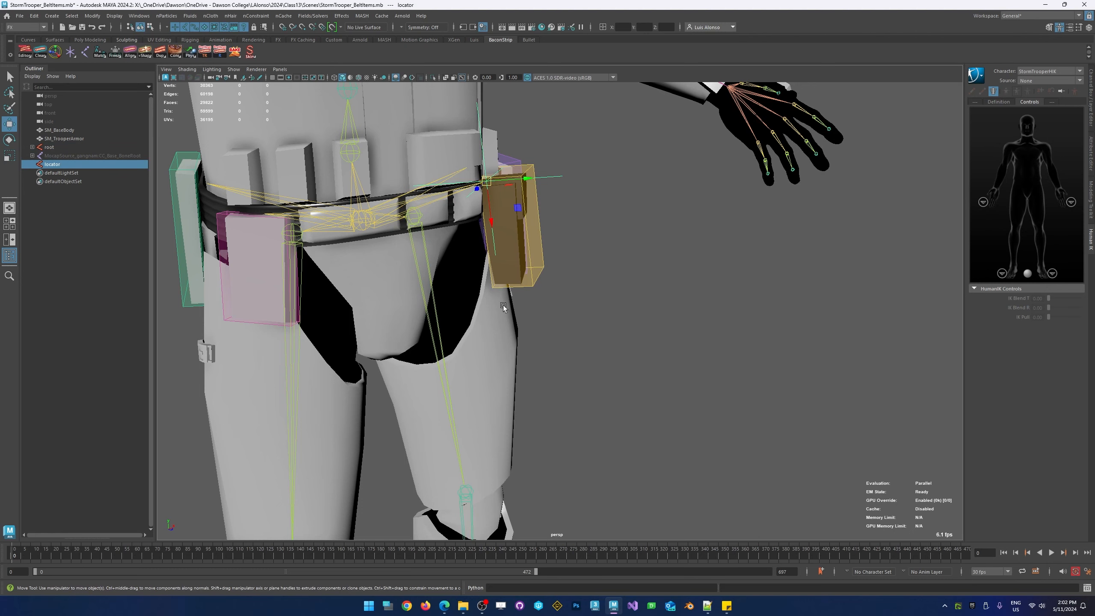
pyautogui.press('Down')
# - Try rotating the front-left belt item joint about its Z and X axes, undoing each test rotation
pyautogui.keyDown('alt'); pyautogui.moveTo(546, 267); pyautogui.dragTo(500, 245); pyautogui.keyUp('alt')
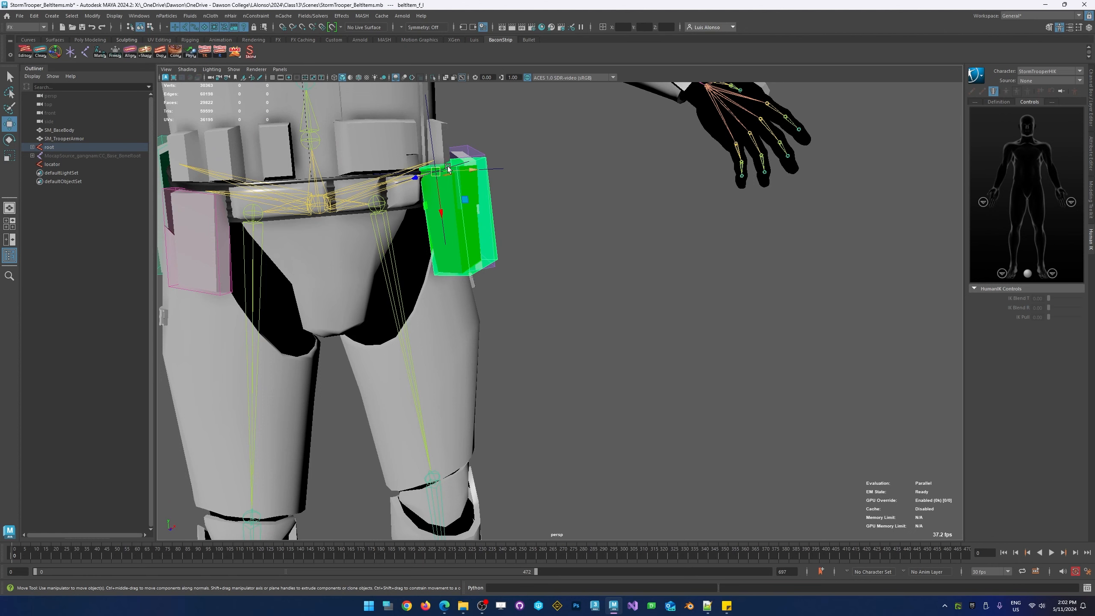
pyautogui.press('e')
pyautogui.moveTo(470, 159)
pyautogui.mouseDown()
pyautogui.moveTo(462, 145)
pyautogui.moveTo(476, 175)
pyautogui.moveTo(465, 148)
pyautogui.moveTo(476, 152)
pyautogui.mouseUp()
pyautogui.hotkey('ctrl', 'z')
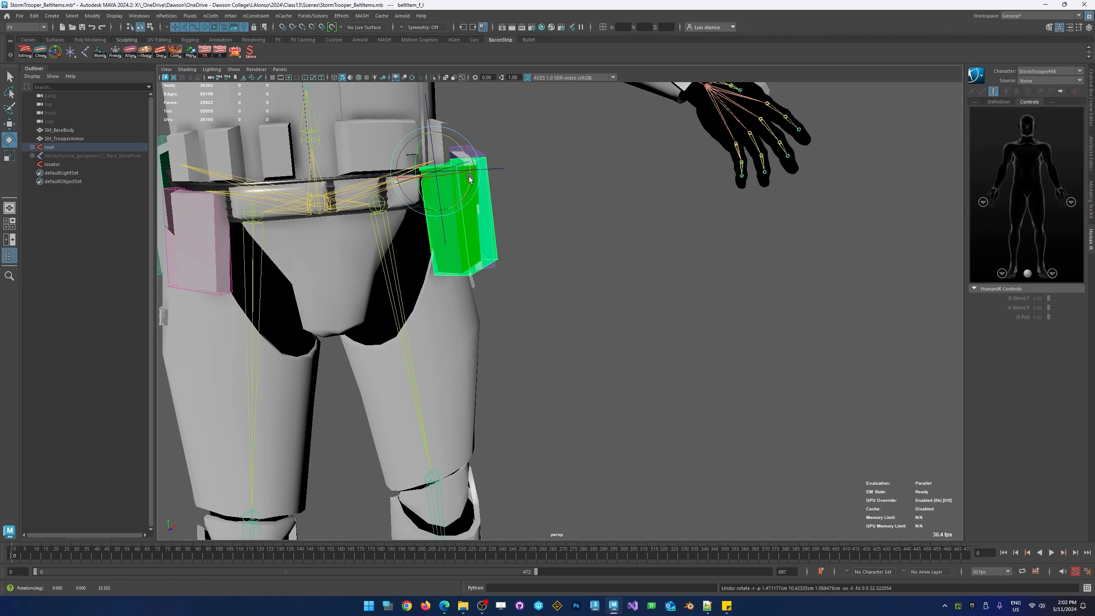
pyautogui.click(532, 189)
pyautogui.click(485, 208)
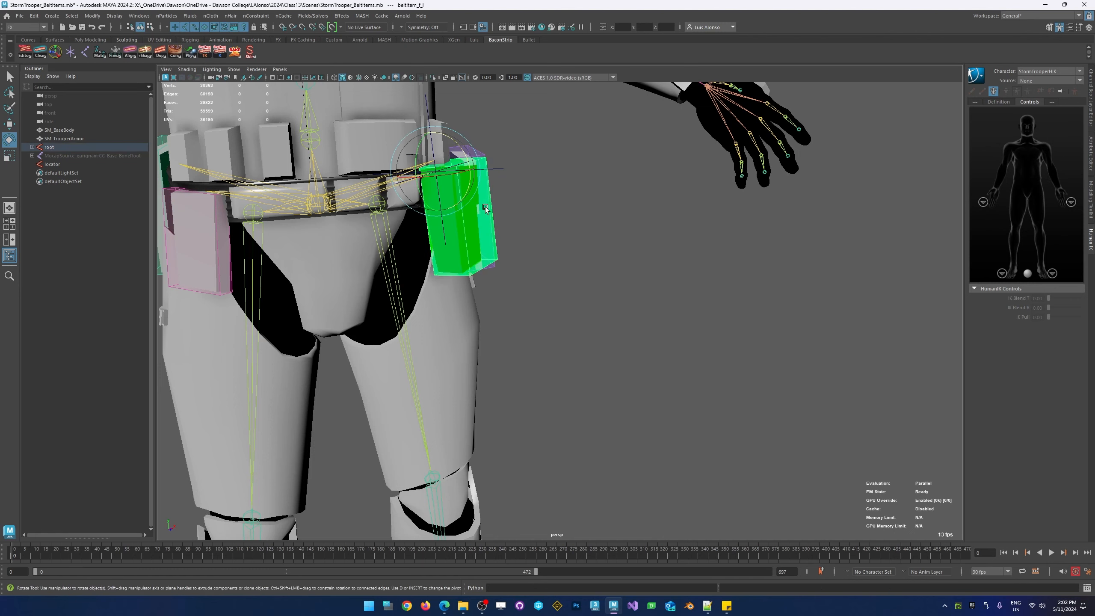
pyautogui.moveTo(450, 176)
pyautogui.mouseDown()
pyautogui.moveTo(433, 181)
pyautogui.moveTo(450, 183)
pyautogui.mouseUp()
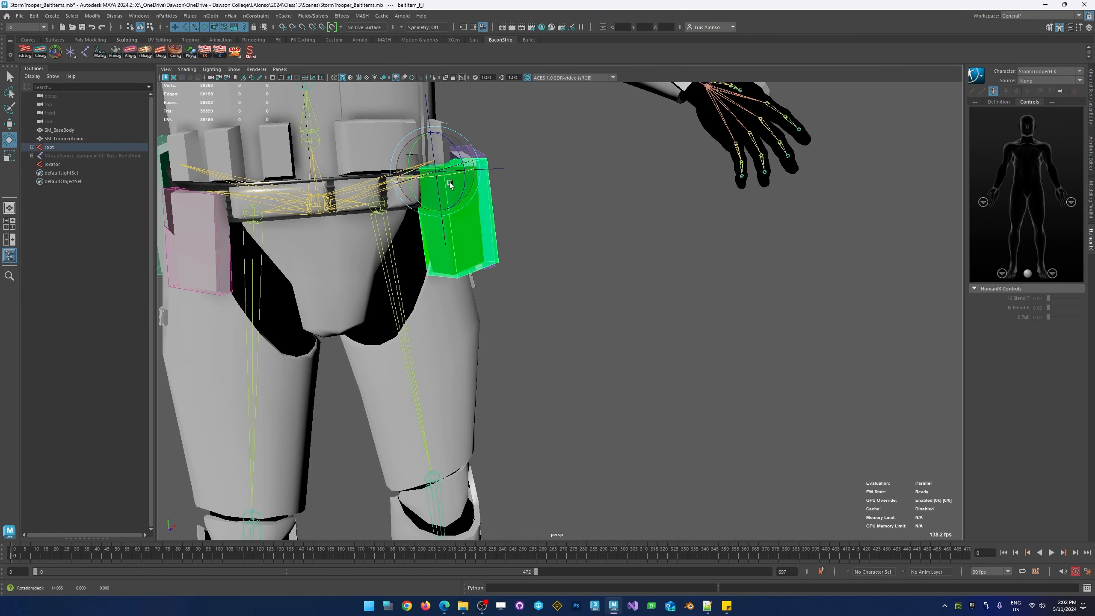
pyautogui.hotkey('ctrl', 'z')
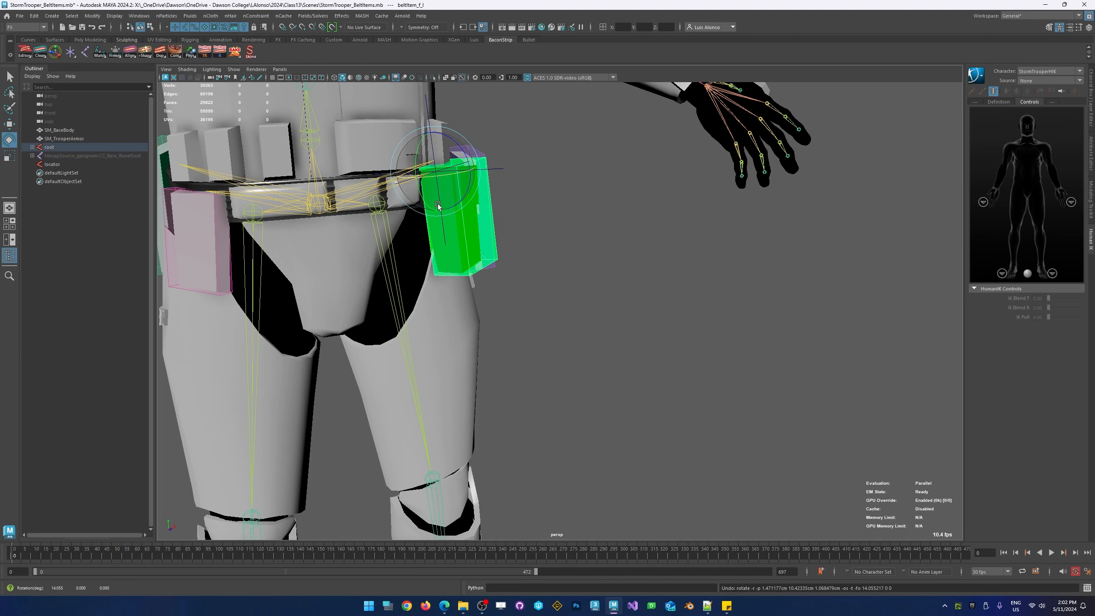
# - Move the locator down along its X axis to just below the front-left belt item, and deselect it
pyautogui.press('w')
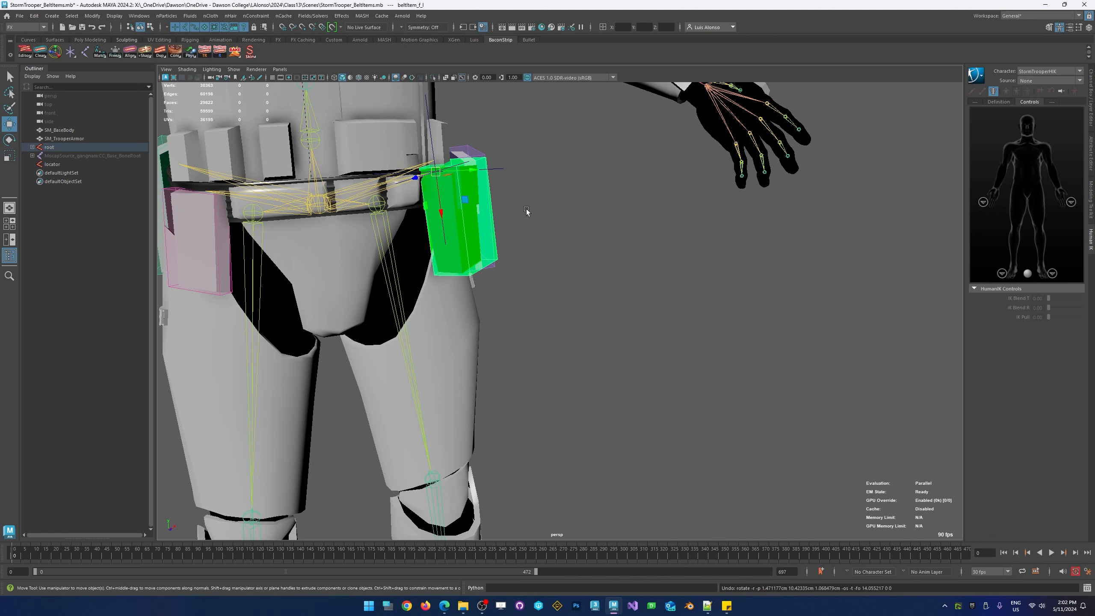
pyautogui.keyDown('alt'); pyautogui.moveTo(526, 210); pyautogui.dragTo(587, 254); pyautogui.keyUp('alt')
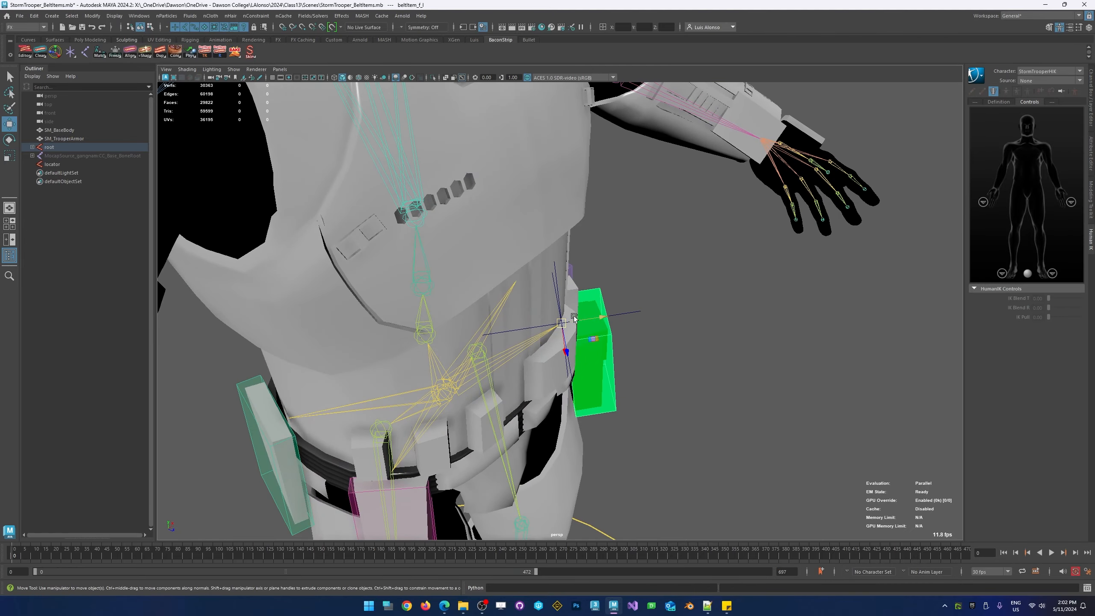
pyautogui.keyDown('alt'); pyautogui.moveTo(706, 328); pyautogui.dragTo(686, 318); pyautogui.keyUp('alt')
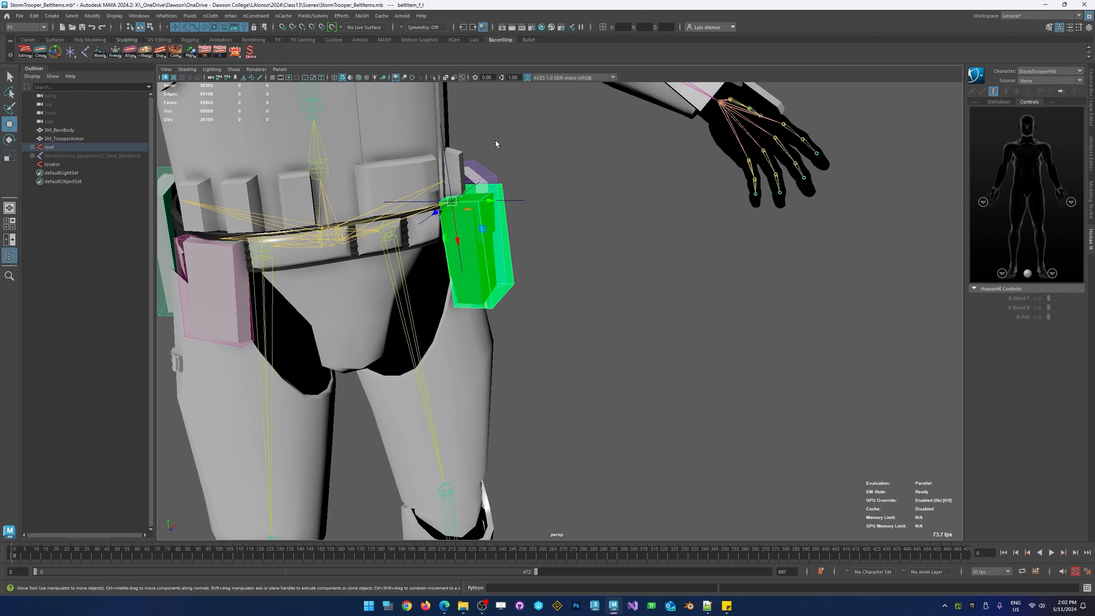
pyautogui.click(523, 200)
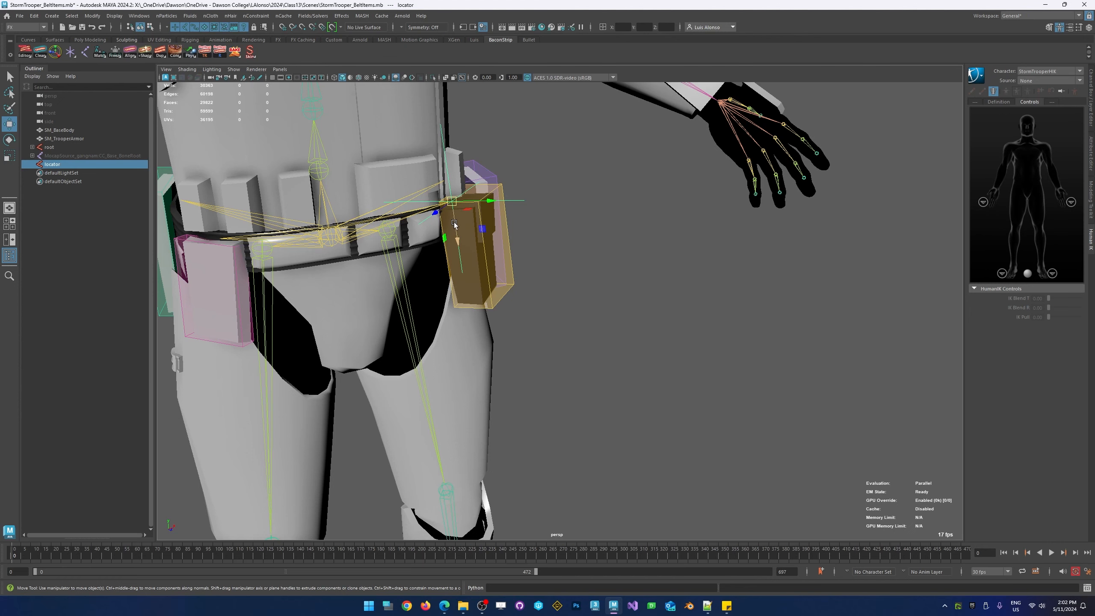
pyautogui.moveTo(454, 216); pyautogui.dragTo(469, 337)
pyautogui.keyDown('alt'); pyautogui.moveTo(532, 365); pyautogui.dragTo(539, 355); pyautogui.keyUp('alt')
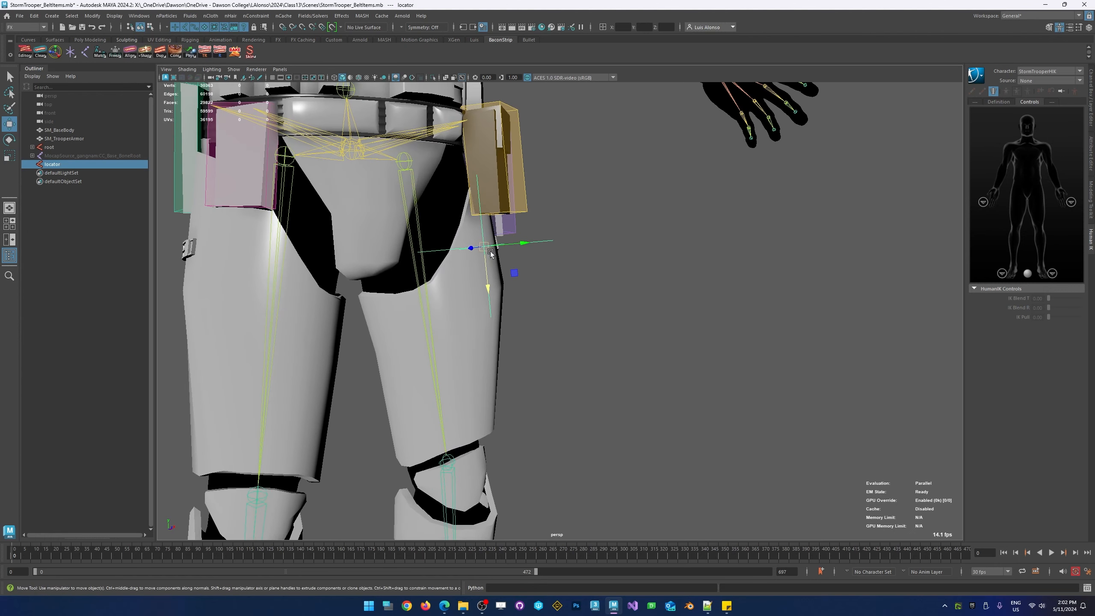
pyautogui.moveTo(485, 267); pyautogui.dragTo(479, 254)
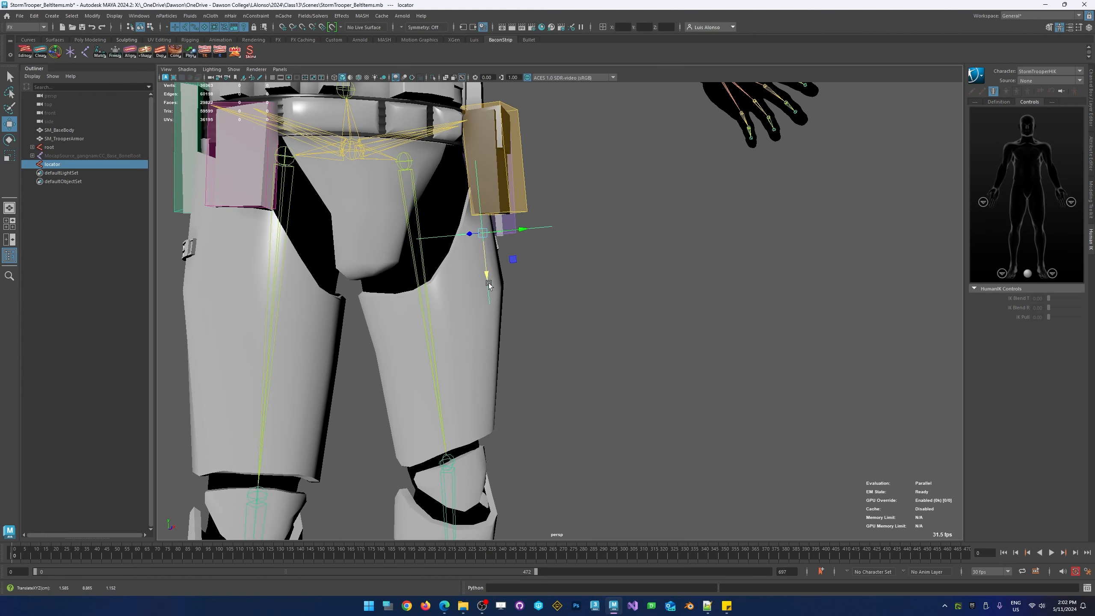
pyautogui.click(537, 276)
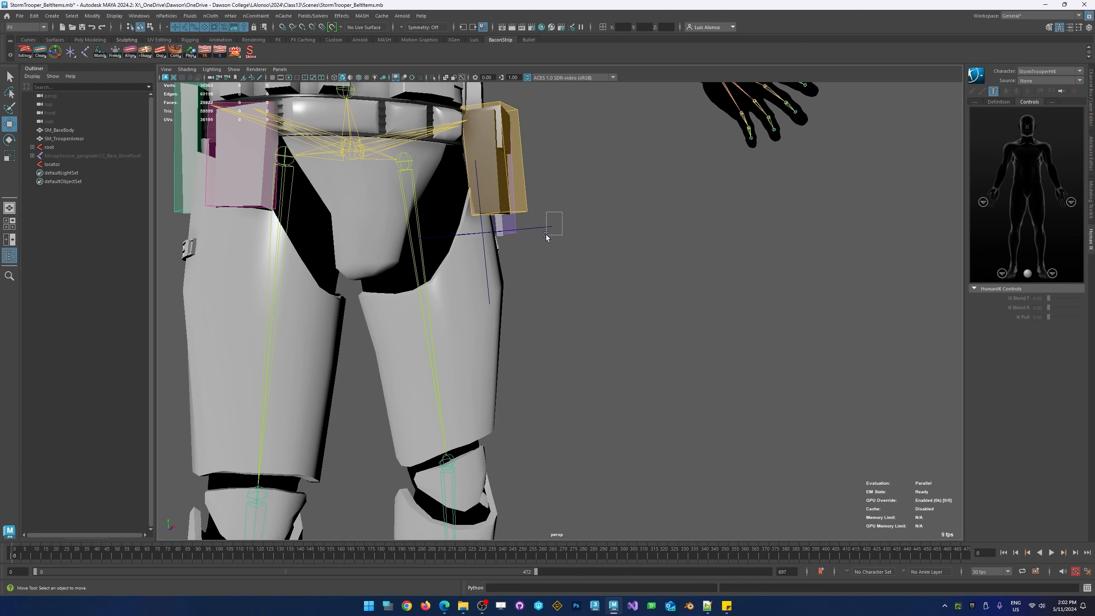
# - Rename the locator below the front-left belt item to BeltItemAim and deselect it
pyautogui.click(542, 229)
pyautogui.click(1091, 82)
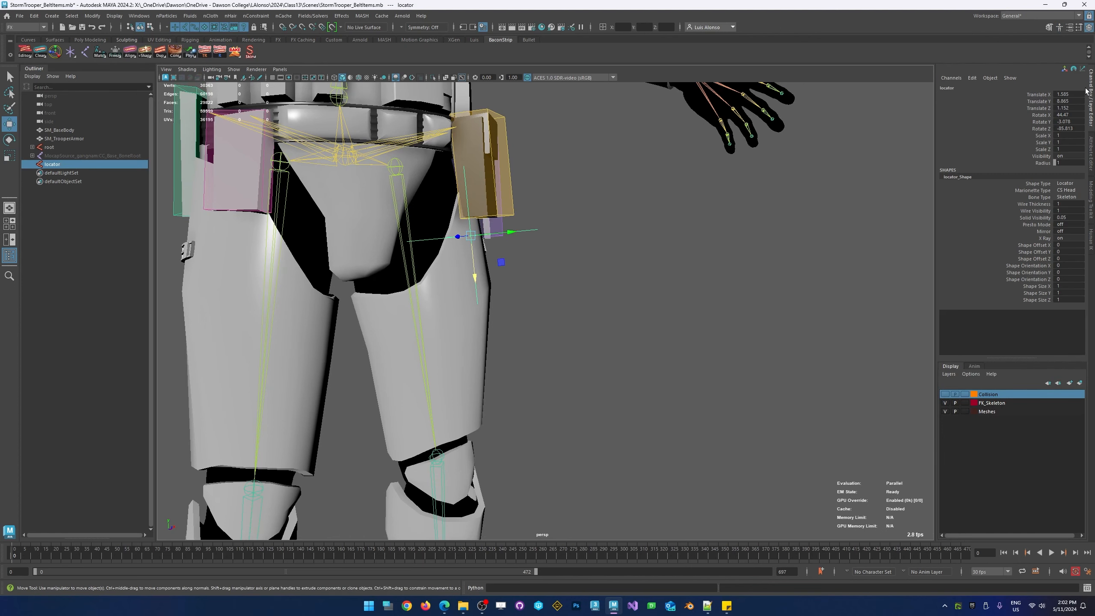
pyautogui.click(957, 87)
pyautogui.write('BeltItemAim')
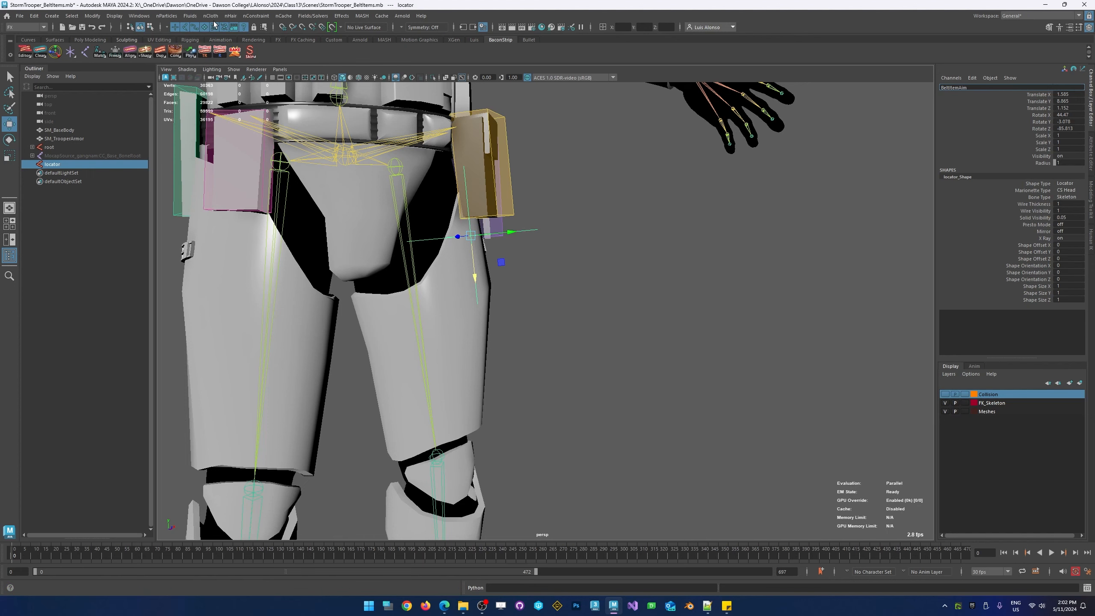
pyautogui.hotkey('ctrl', 'a')
pyautogui.click(527, 276)
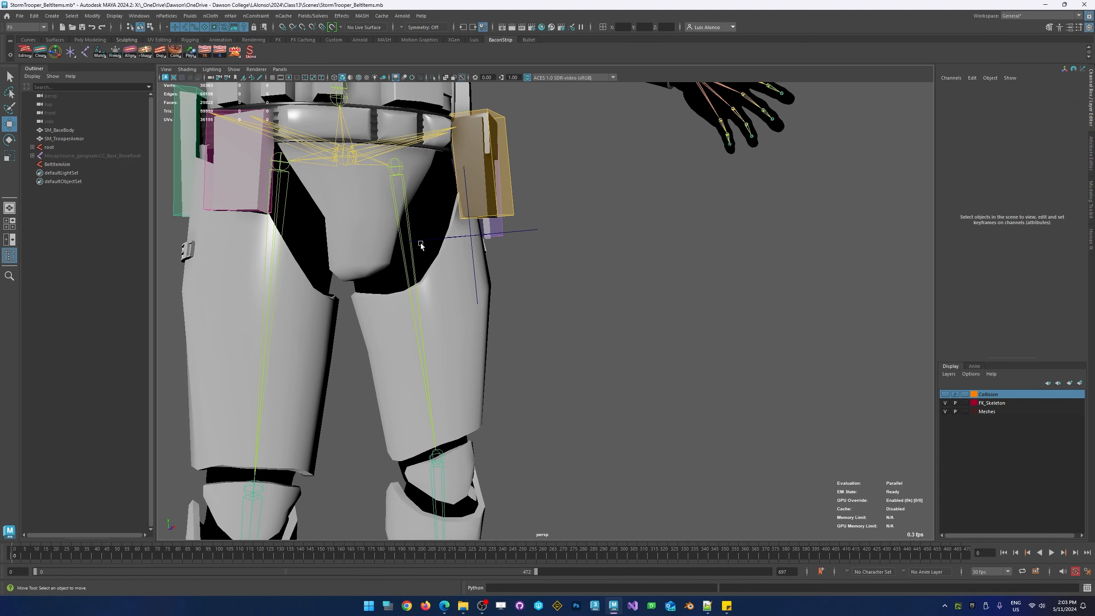
# - Parent the BeltItemAim locator to the left thigh joint and clear the selection
pyautogui.click(524, 233)
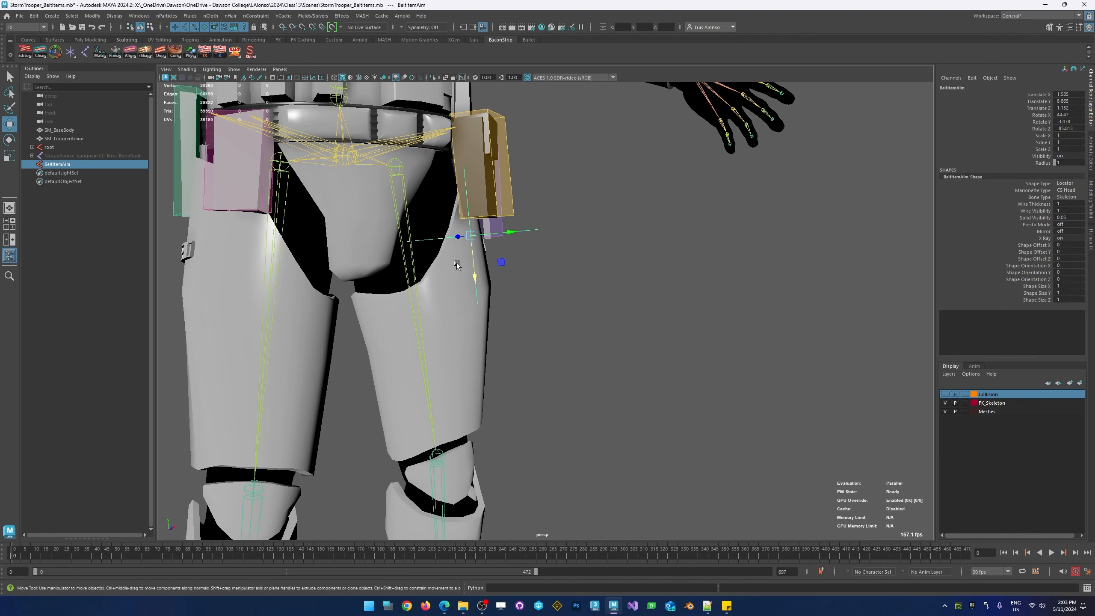
pyautogui.keyDown('shift'); pyautogui.click(409, 258); pyautogui.keyUp('shift')
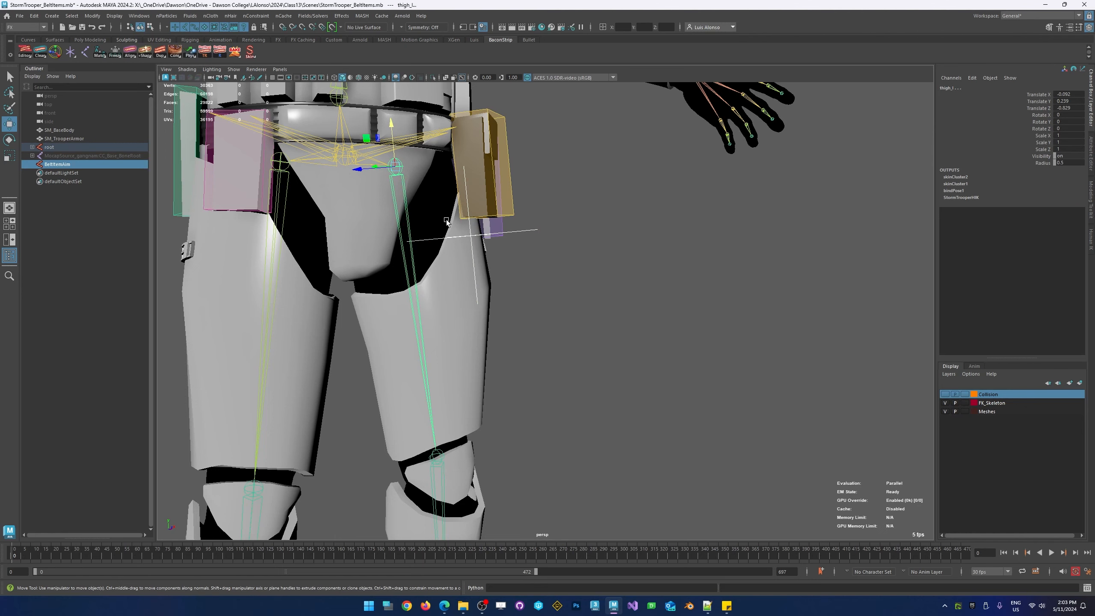
pyautogui.press('p')
pyautogui.click(552, 313)
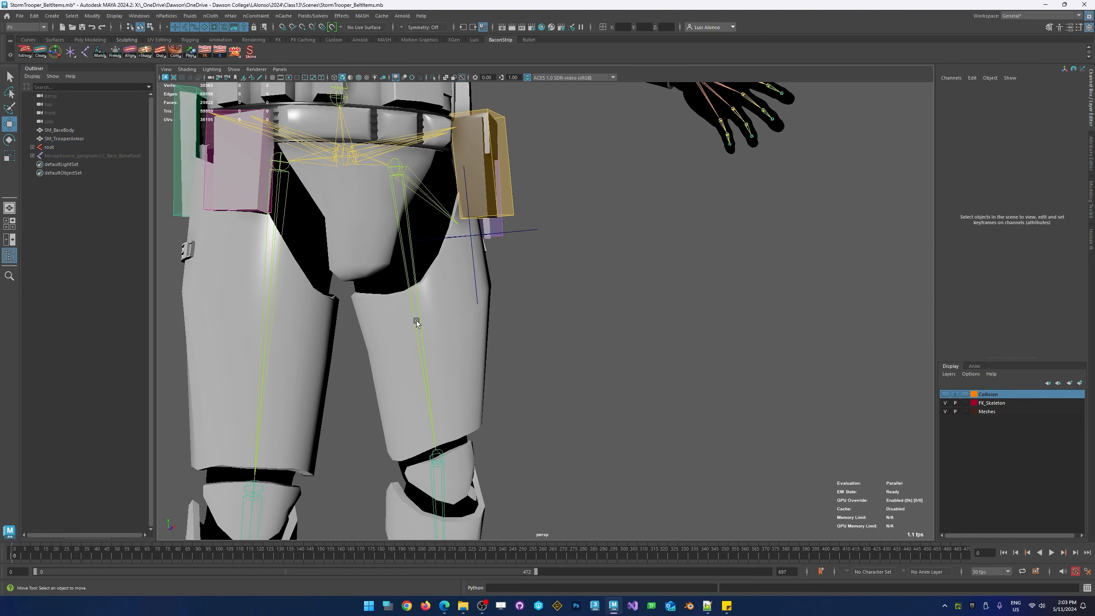
# - Try rotating the left thigh joint to swing the leg outward and test how the BeltItemAim locator follows, undoing each rotation
pyautogui.click(416, 324)
pyautogui.press('e')
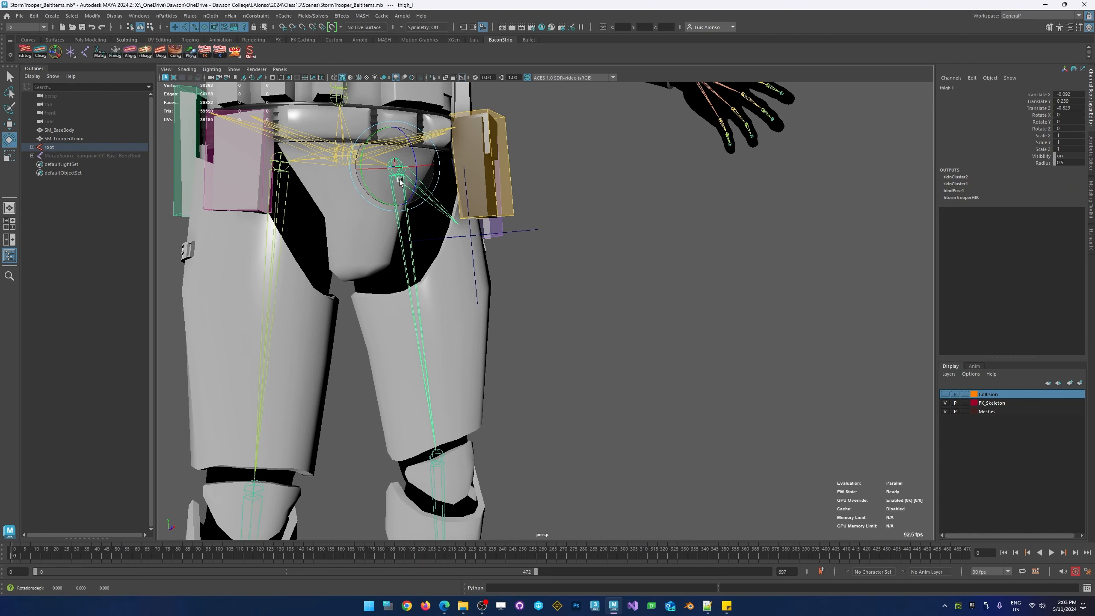
pyautogui.moveTo(379, 175); pyautogui.dragTo(405, 224)
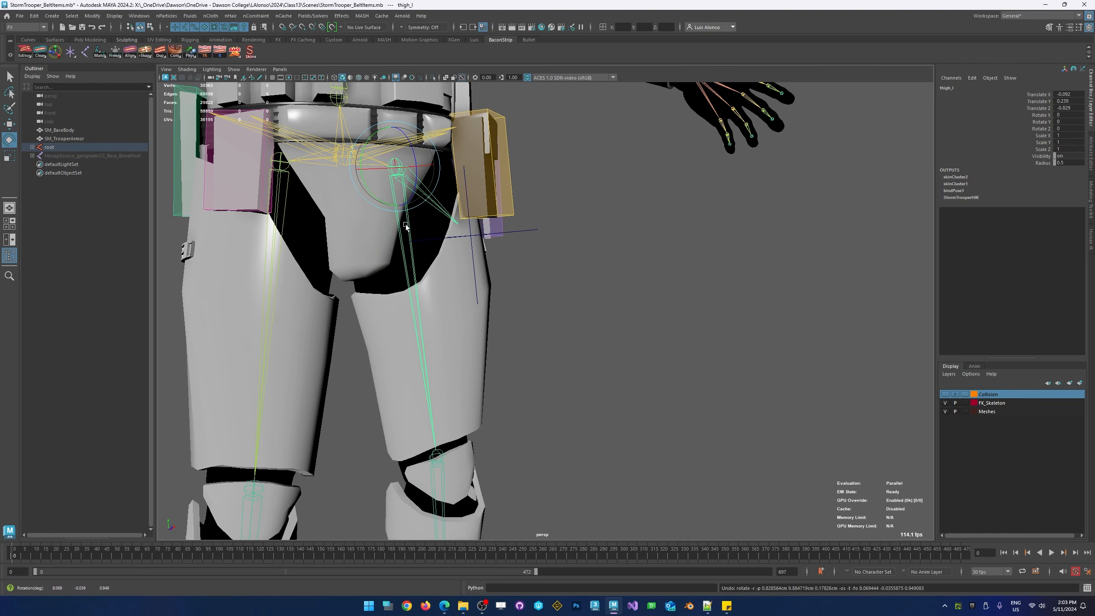
pyautogui.click(560, 216)
pyautogui.click(509, 210)
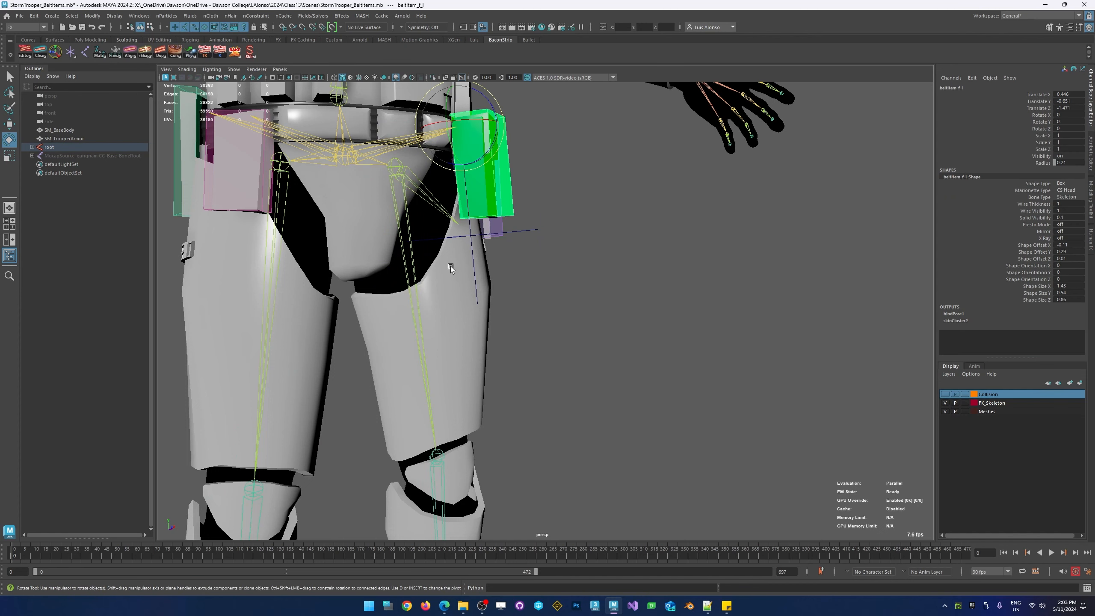
pyautogui.click(412, 289)
pyautogui.moveTo(430, 169); pyautogui.dragTo(480, 131)
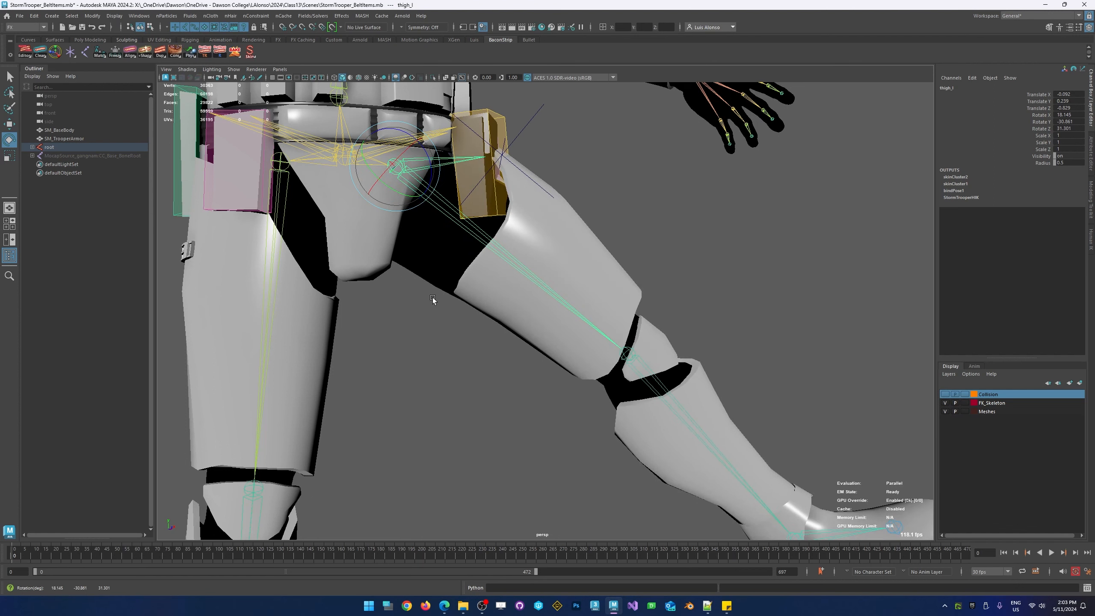
pyautogui.hotkey('ctrl', 'z')
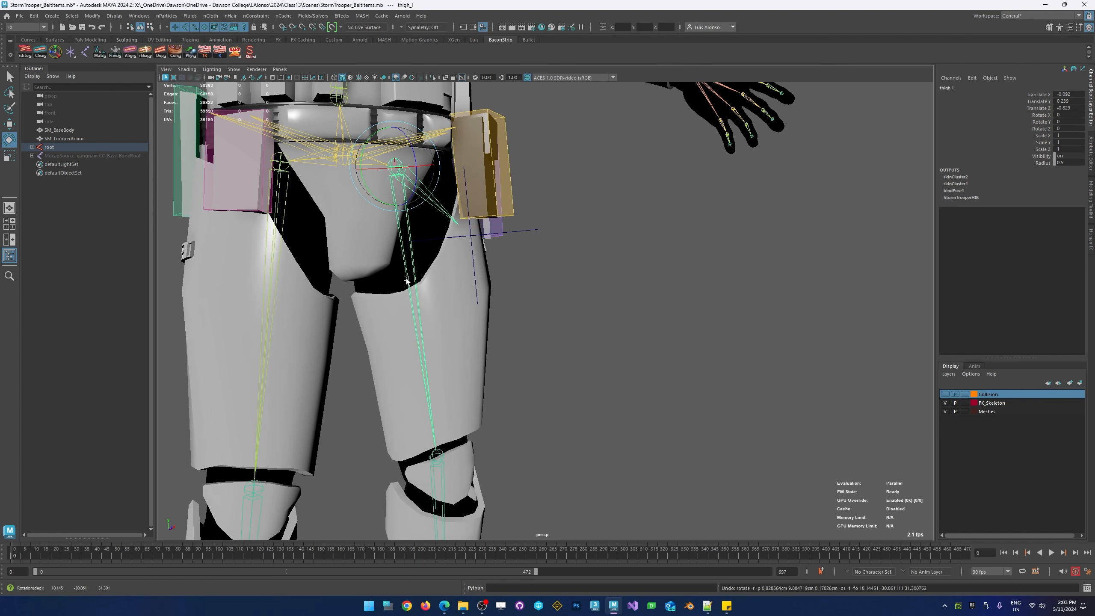
# - Try further left thigh rotations from a closer front view of the belt, undoing each one
pyautogui.keyDown('alt'); pyautogui.moveTo(438, 215); pyautogui.dragTo(441, 265, button='middle'); pyautogui.keyUp('alt')
pyautogui.keyDown('alt'); pyautogui.moveTo(597, 235); pyautogui.dragTo(544, 228); pyautogui.keyUp('alt')
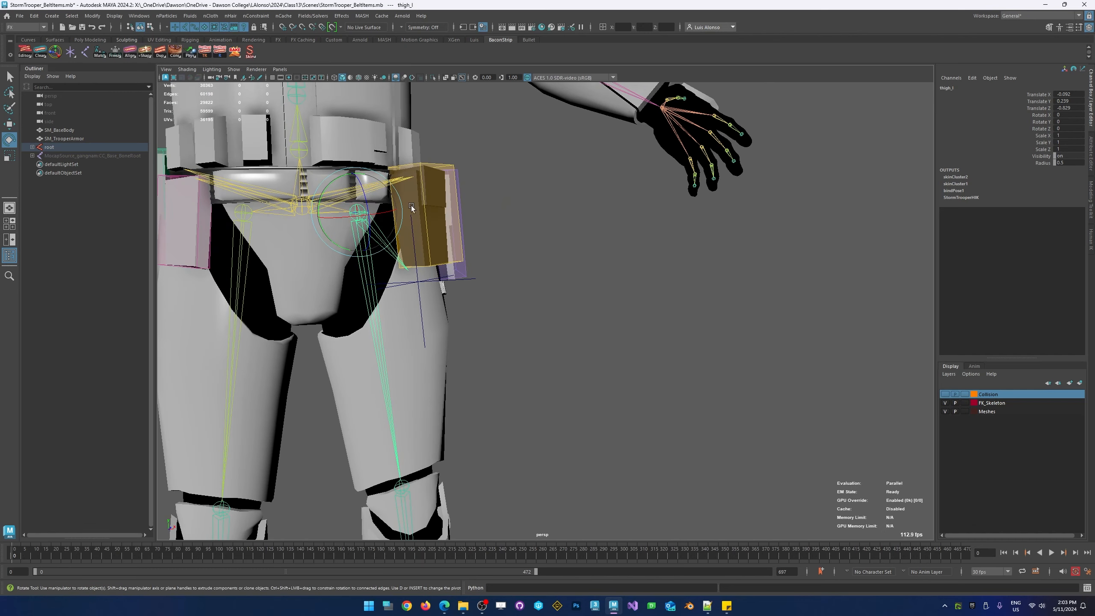
pyautogui.keyDown('alt'); pyautogui.moveTo(475, 220); pyautogui.dragTo(489, 222); pyautogui.keyUp('alt')
pyautogui.moveTo(361, 209); pyautogui.dragTo(365, 242)
pyautogui.hotkey('ctrl', 'z')
pyautogui.hotkey('ctrl', 'z')
pyautogui.hotkey('ctrl', 'z')
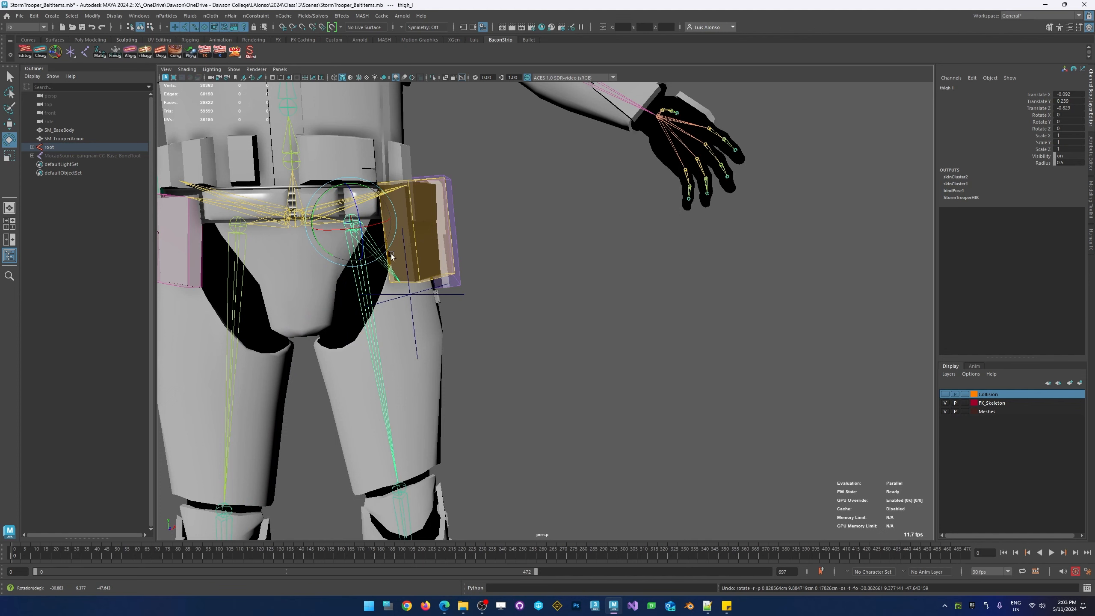
pyautogui.moveTo(391, 255); pyautogui.dragTo(484, 167)
pyautogui.hotkey('ctrl', 'z')
# - Try rotating the neck joint in different directions to test the head's movement, undoing each rotation
pyautogui.scroll(-4, 489, 183)
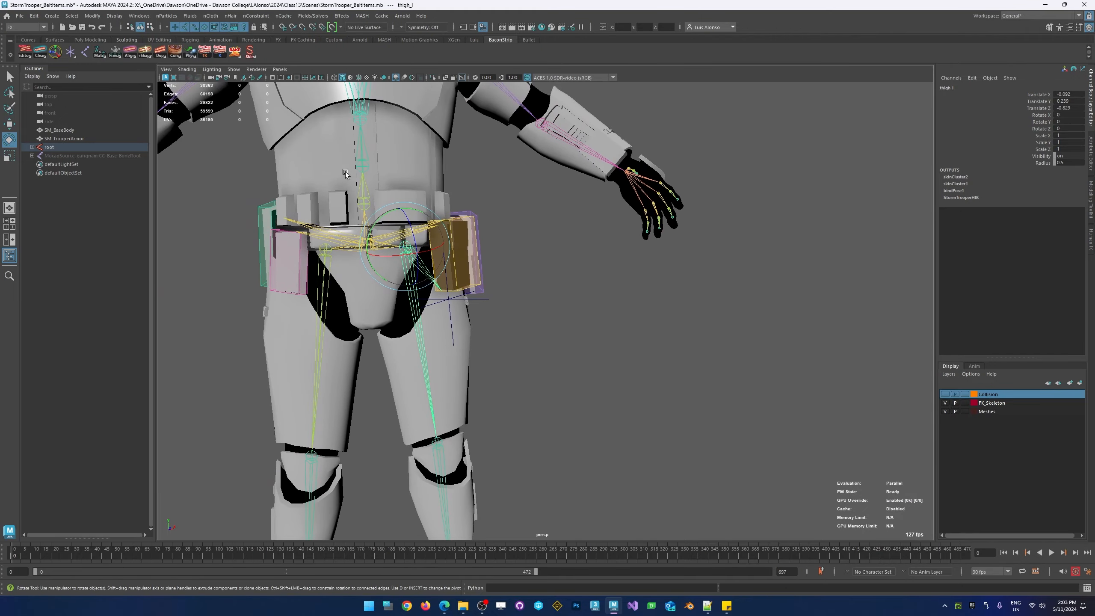
pyautogui.keyDown('alt'); pyautogui.moveTo(345, 172); pyautogui.dragTo(443, 277, button='middle'); pyautogui.keyUp('alt')
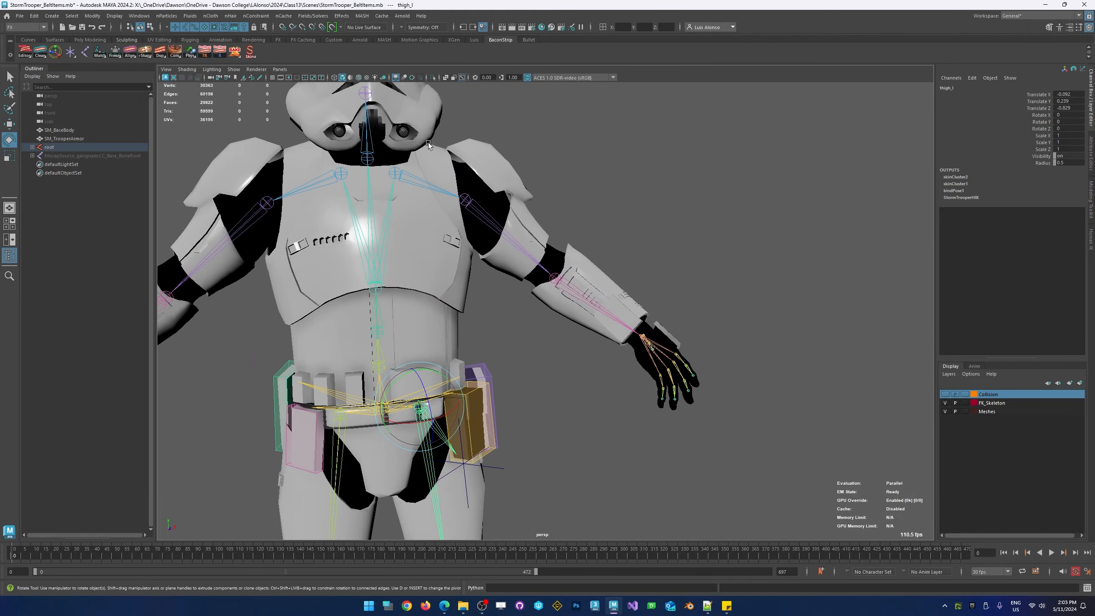
pyautogui.keyDown('alt'); pyautogui.moveTo(428, 142); pyautogui.dragTo(567, 235, button='middle'); pyautogui.keyUp('alt')
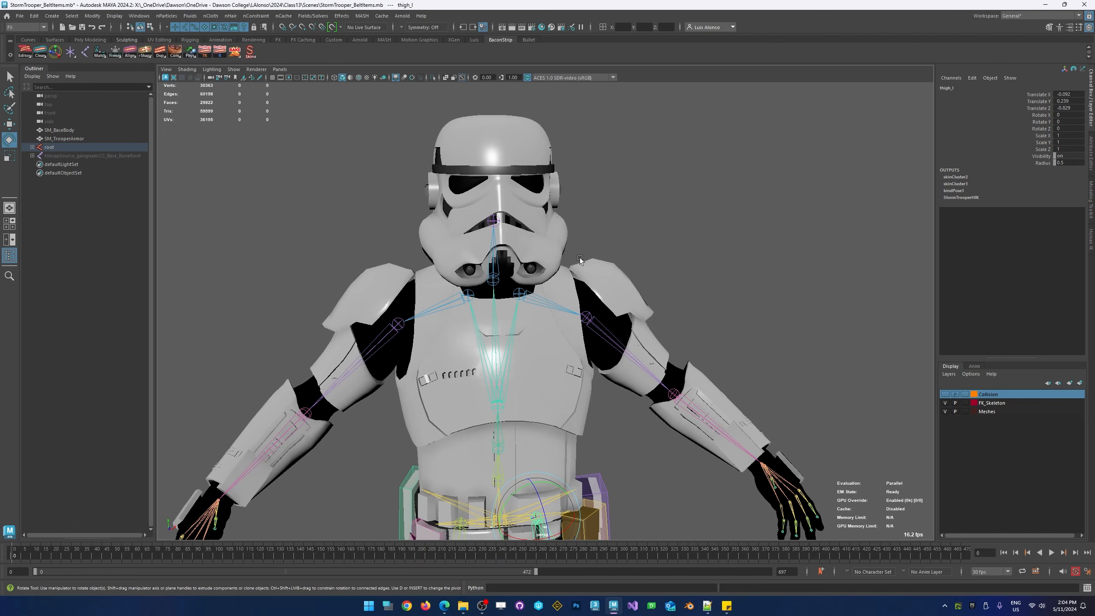
pyautogui.click(491, 245)
pyautogui.moveTo(508, 267)
pyautogui.mouseDown()
pyautogui.moveTo(527, 260)
pyautogui.moveTo(488, 258)
pyautogui.moveTo(507, 257)
pyautogui.mouseUp()
pyautogui.hotkey('ctrl', 'z')
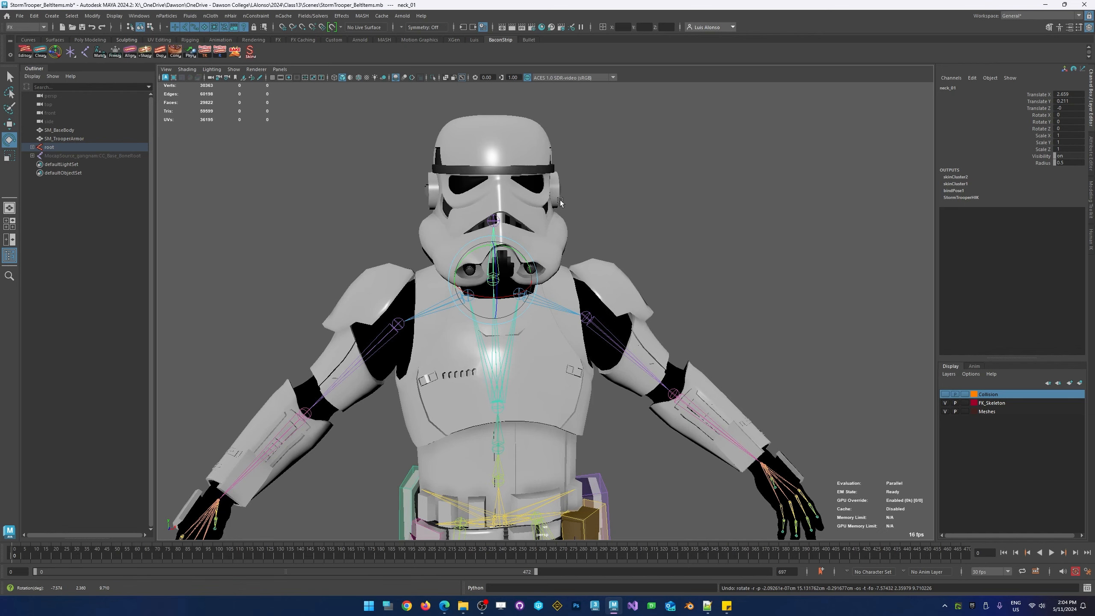
pyautogui.moveTo(531, 253); pyautogui.dragTo(542, 287)
pyautogui.hotkey('ctrl', 'z')
# - Select the BeltItemAim locator and add the front-left belt item joint to the selection
pyautogui.keyDown('alt'); pyautogui.moveTo(679, 474); pyautogui.dragTo(570, 187, button='middle'); pyautogui.keyUp('alt')
pyautogui.keyDown('alt'); pyautogui.moveTo(534, 304); pyautogui.dragTo(559, 353, button='middle'); pyautogui.keyUp('alt')
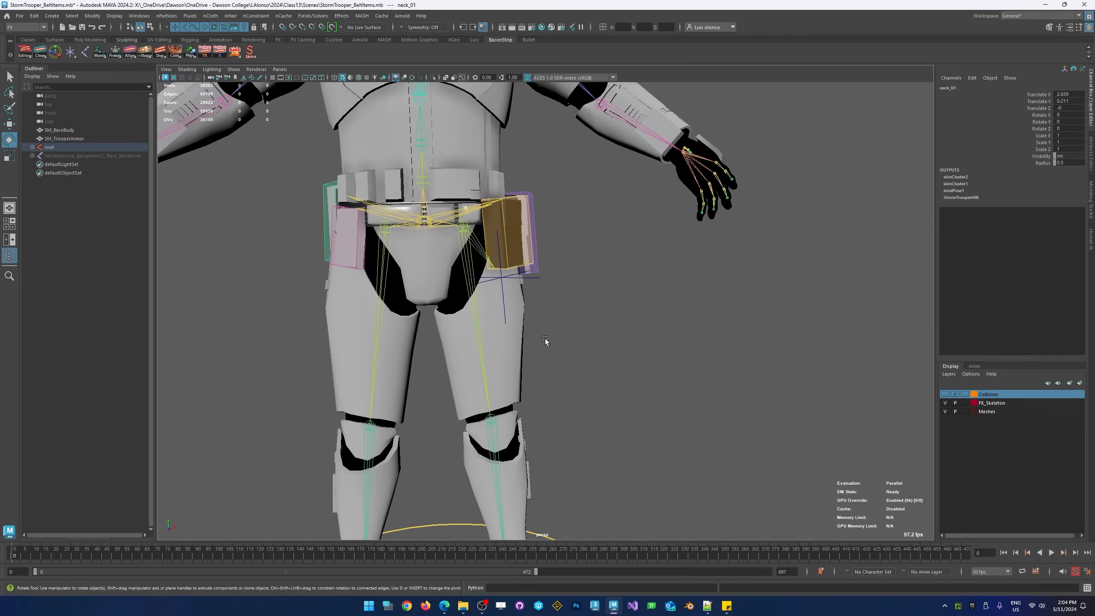
pyautogui.keyDown('alt'); pyautogui.moveTo(467, 254); pyautogui.dragTo(562, 266, button='right'); pyautogui.keyUp('alt')
pyautogui.keyDown('alt'); pyautogui.moveTo(563, 266); pyautogui.dragTo(579, 308, button='middle'); pyautogui.keyUp('alt')
pyautogui.keyDown('alt'); pyautogui.moveTo(557, 314); pyautogui.dragTo(576, 296); pyautogui.keyUp('alt')
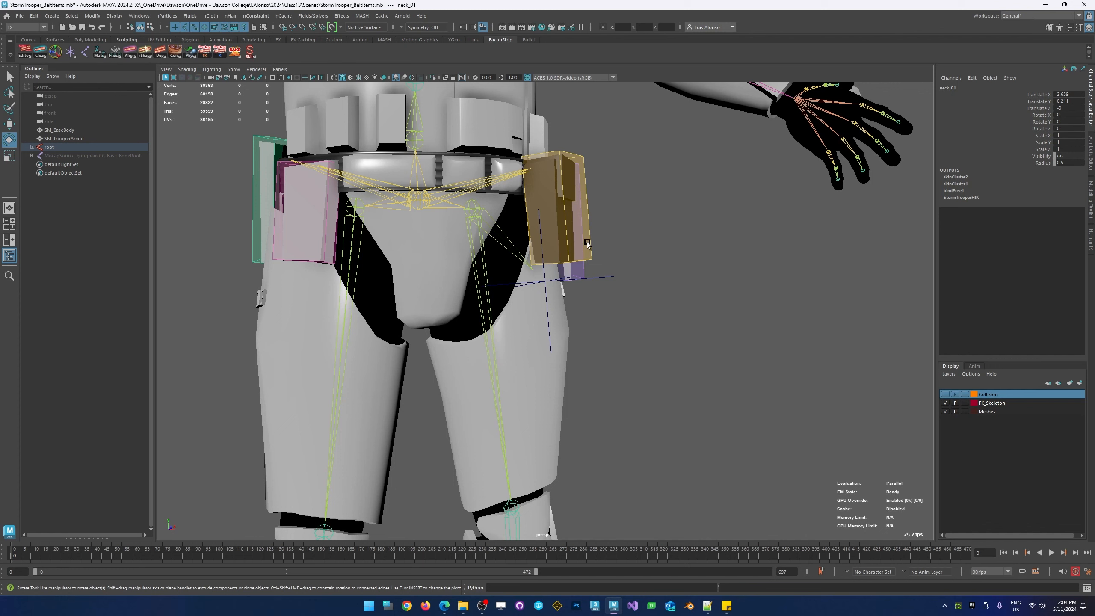
pyautogui.click(642, 272)
pyautogui.click(609, 277)
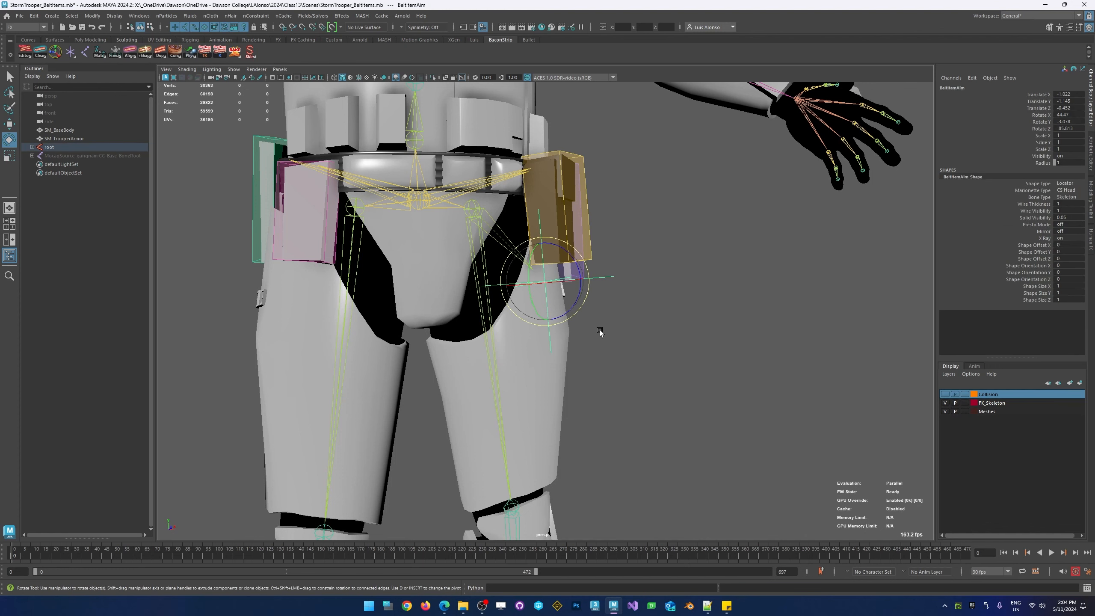
pyautogui.click(970, 87)
pyautogui.click(819, 194)
pyautogui.moveTo(621, 263); pyautogui.dragTo(599, 297)
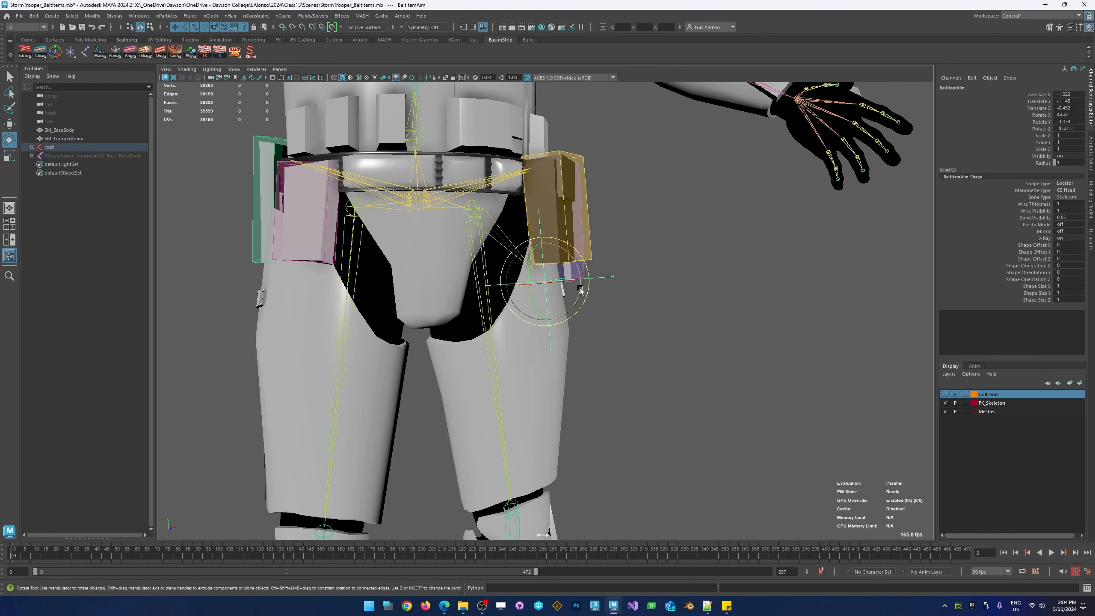
pyautogui.click(586, 226)
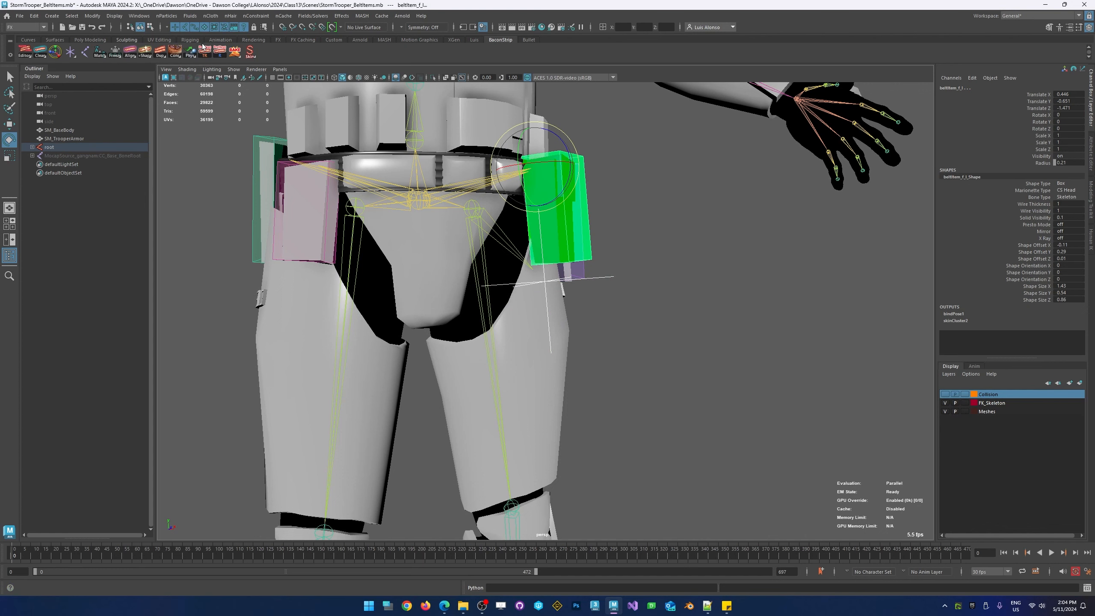
# - Switch to the Rigging toolset and open the Aim constraint options, placing the dialog clear of the belt items
pyautogui.click(26, 27)
pyautogui.click(21, 42)
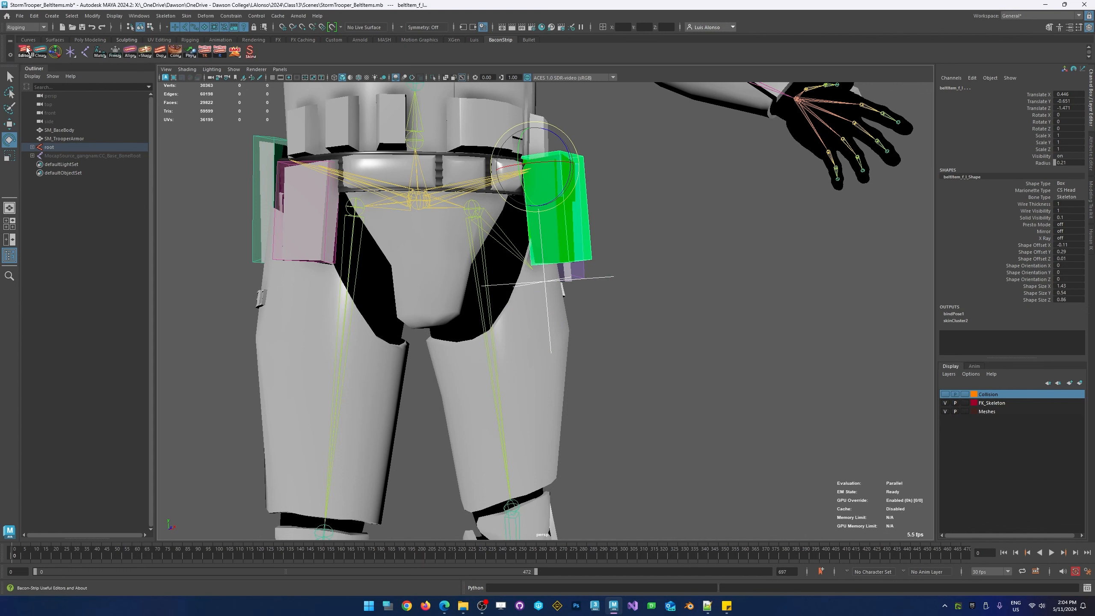
pyautogui.click(231, 16)
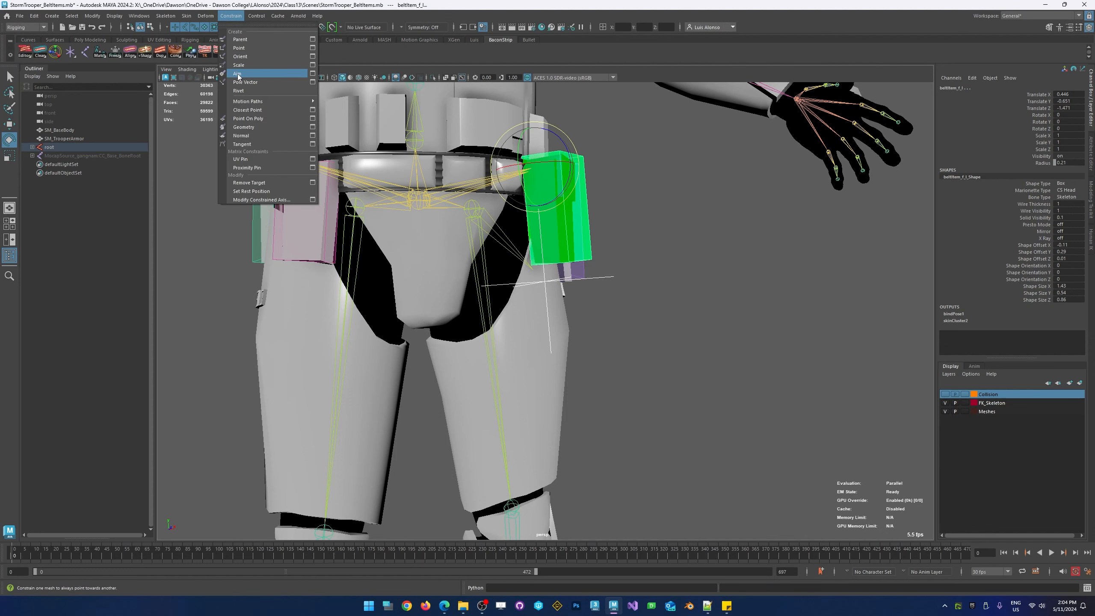
pyautogui.click(313, 73)
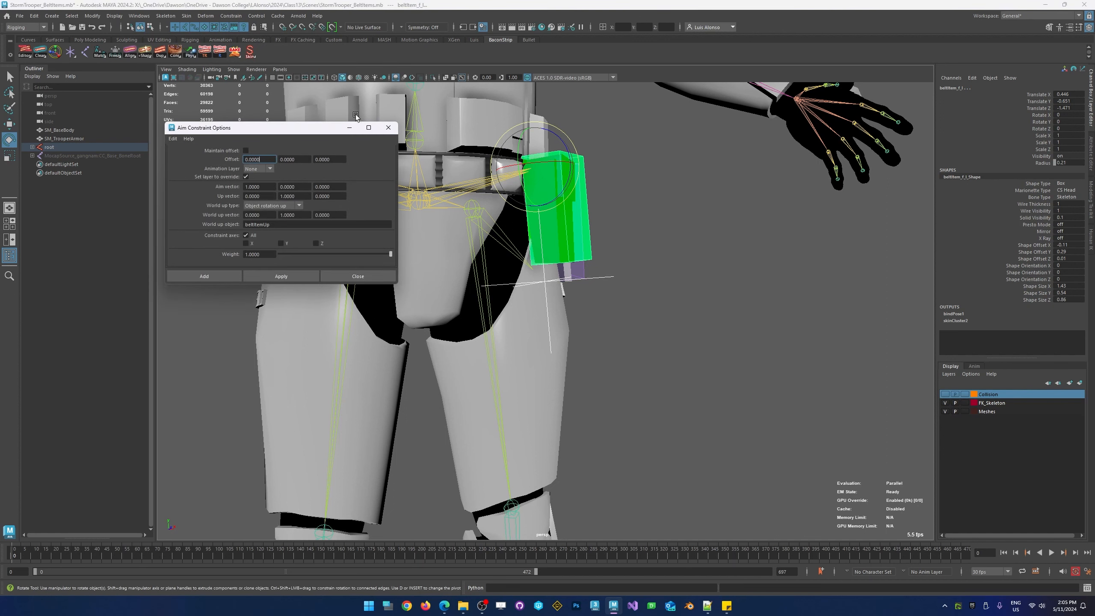
pyautogui.moveTo(309, 130); pyautogui.dragTo(782, 170)
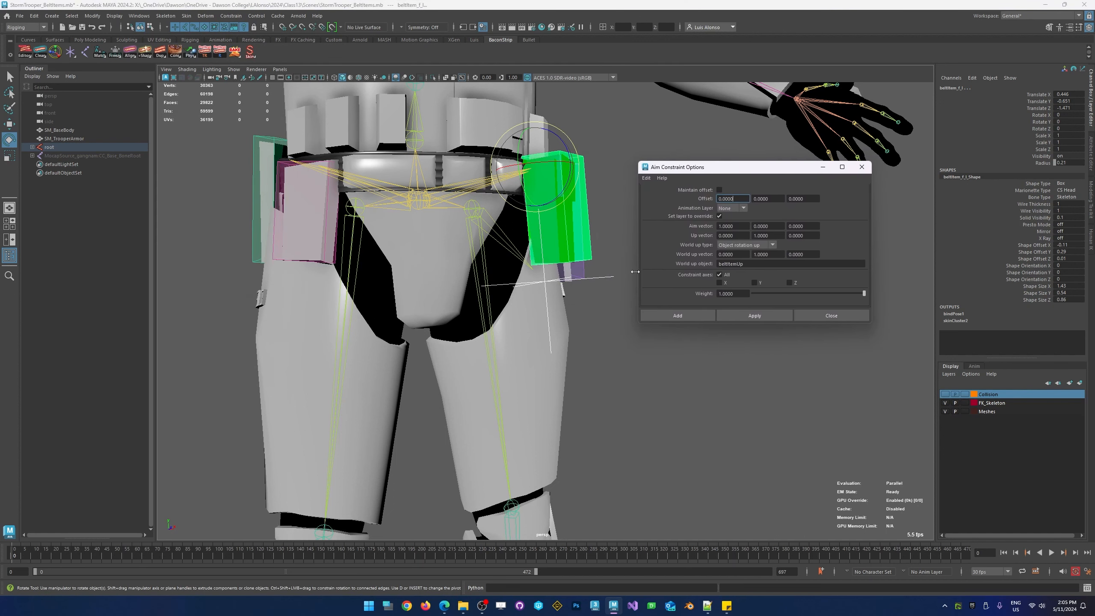
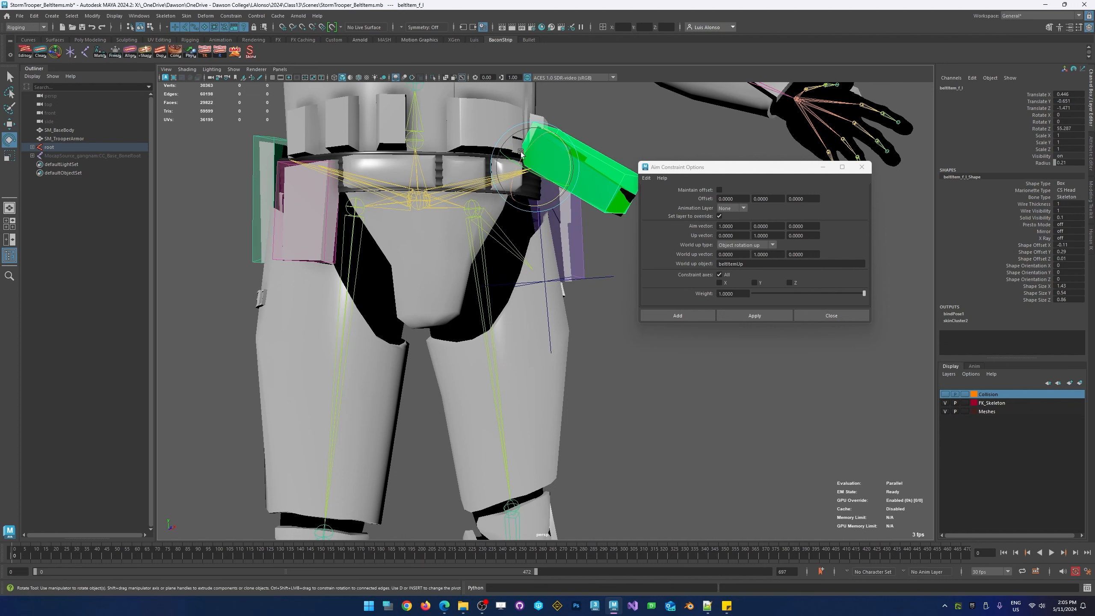
# - Try rotating the front-left belt item joint to show its swing, and undo the test rotations
pyautogui.moveTo(516, 180); pyautogui.dragTo(529, 259)
pyautogui.hotkey('ctrl', 'z')
pyautogui.hotkey('ctrl', 'z')
pyautogui.hotkey('ctrl', 'z')
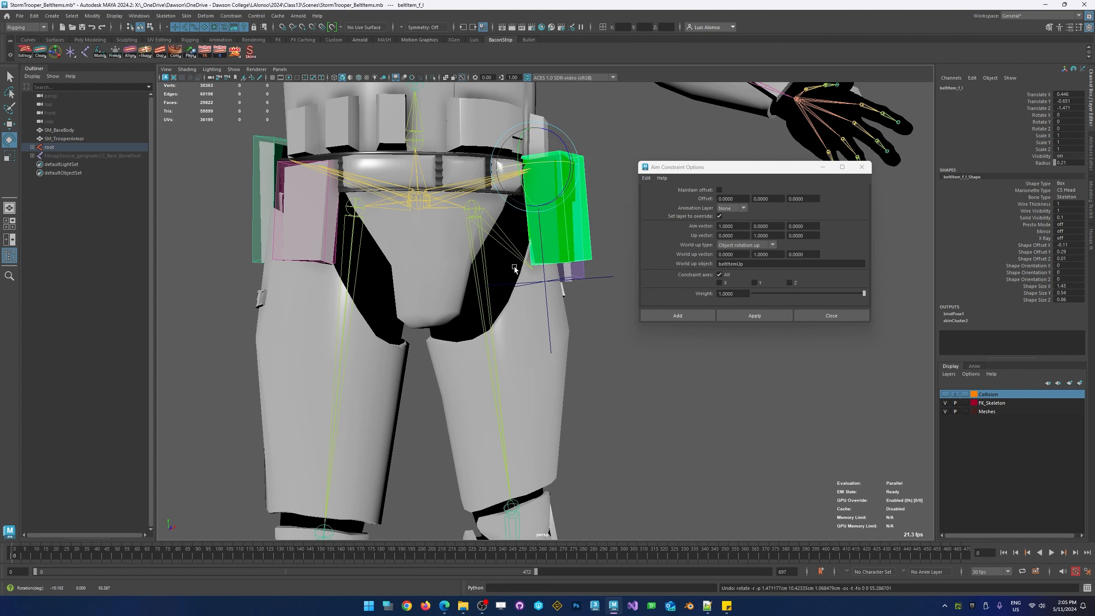
# - Compare the axes of the BeltItemAim locator and the front-left belt item joint with the Aim constraint's vector settings
pyautogui.click(611, 308)
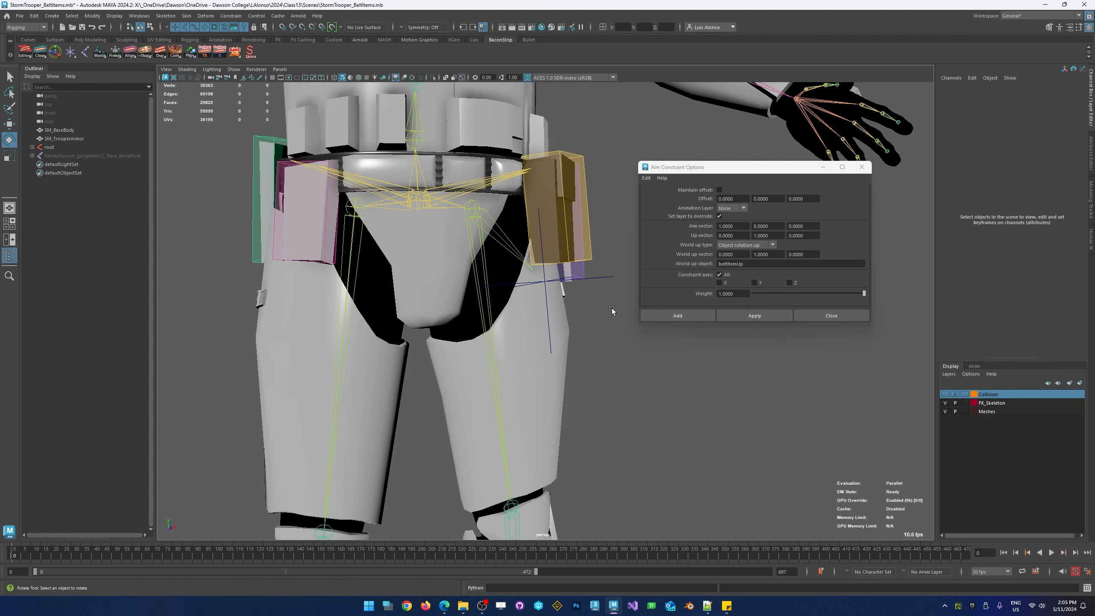
pyautogui.click(605, 272)
pyautogui.press('w')
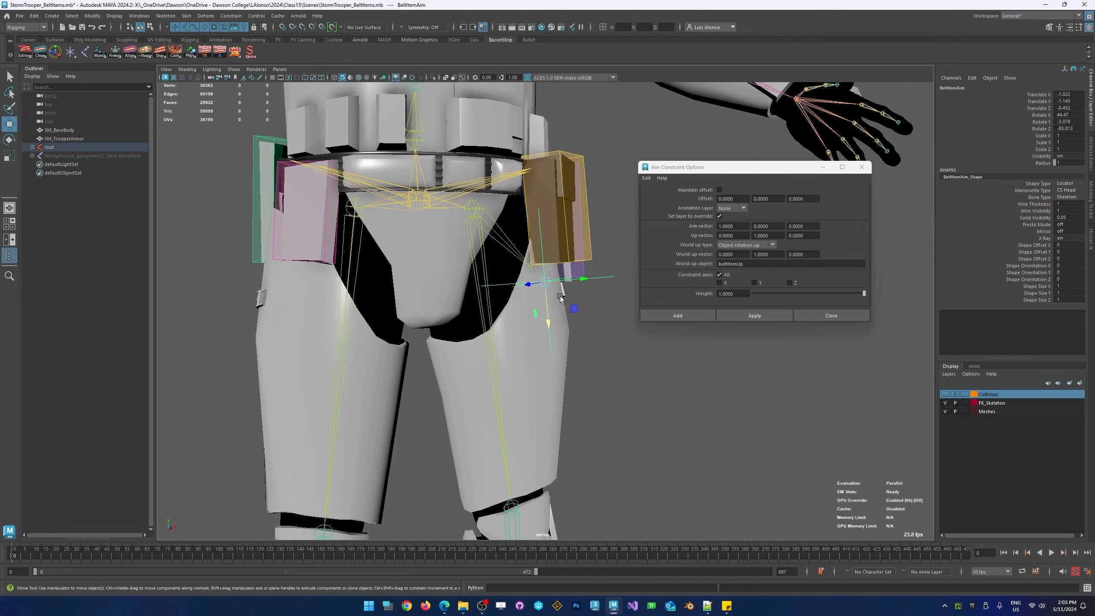
pyautogui.scroll(2, 588, 322)
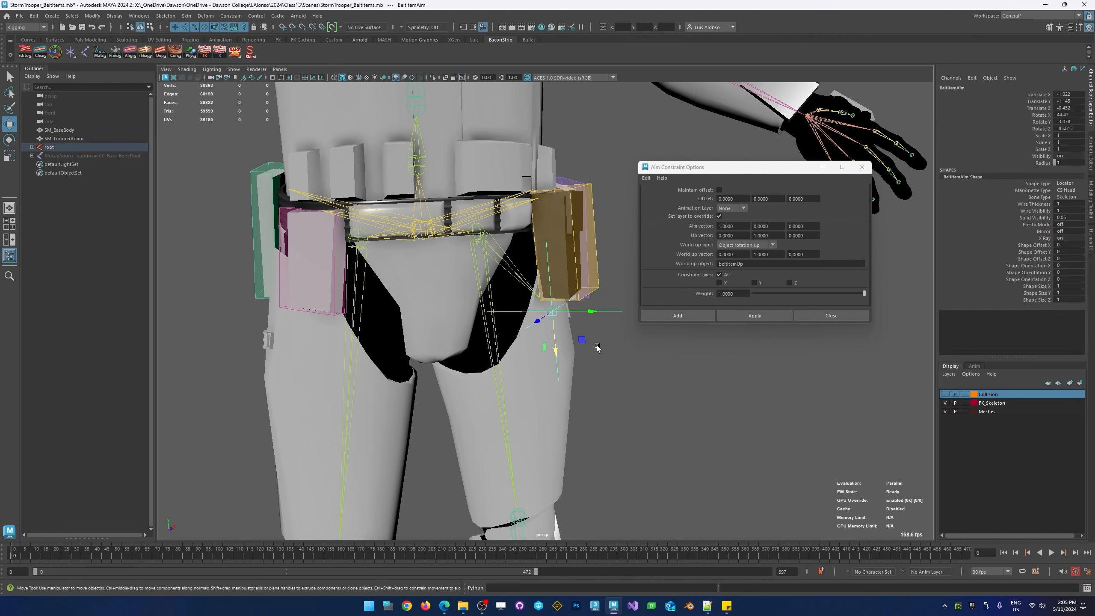
pyautogui.click(597, 276)
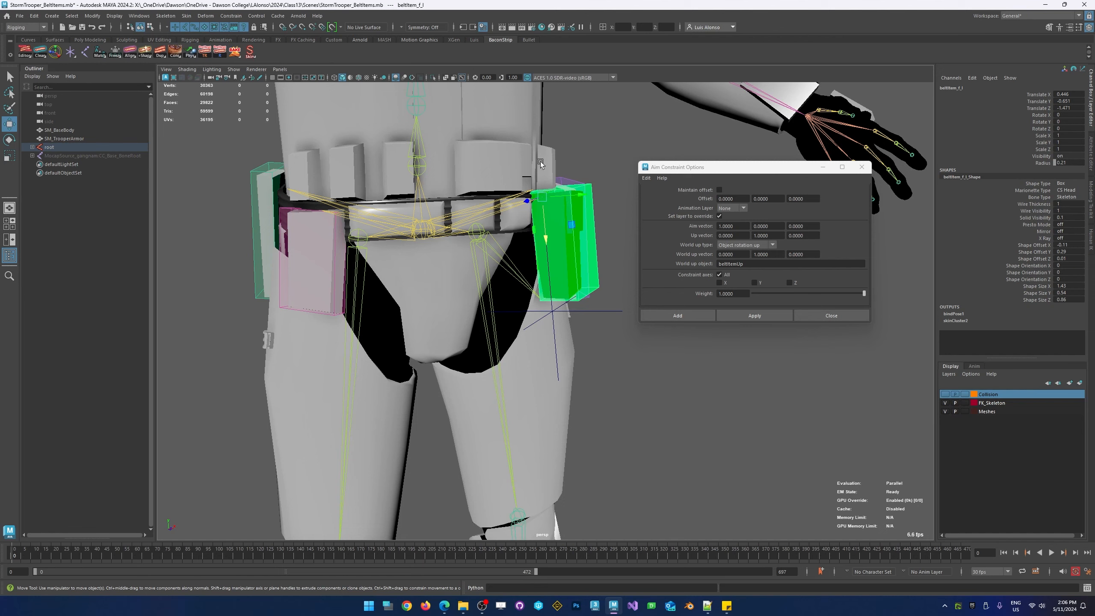
pyautogui.keyDown('alt'); pyautogui.moveTo(578, 184); pyautogui.dragTo(522, 164, button='middle'); pyautogui.keyUp('alt')
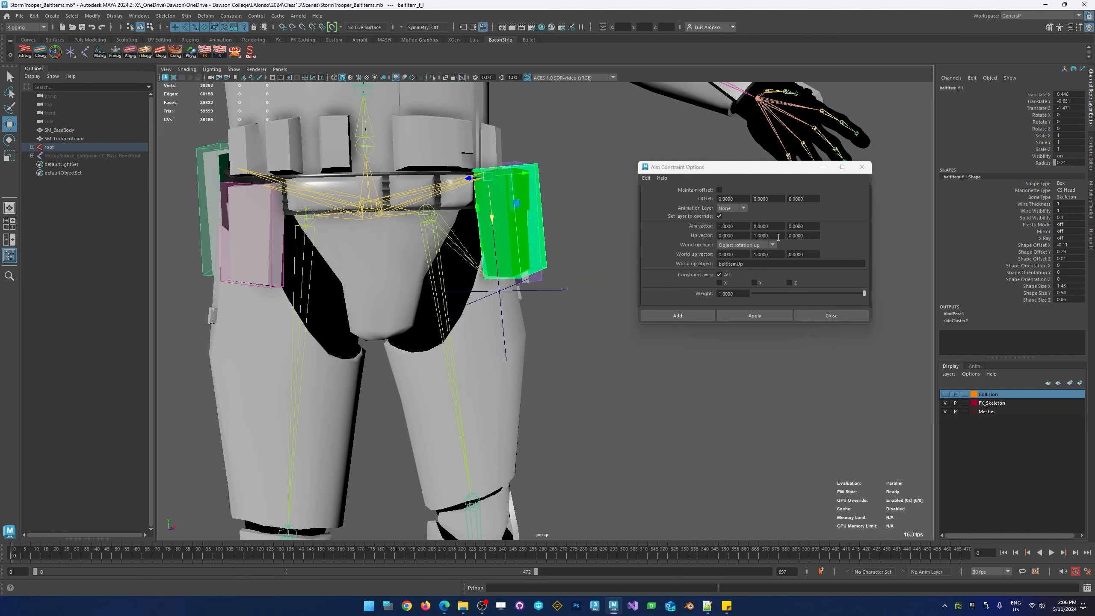
pyautogui.moveTo(778, 237); pyautogui.dragTo(748, 235)
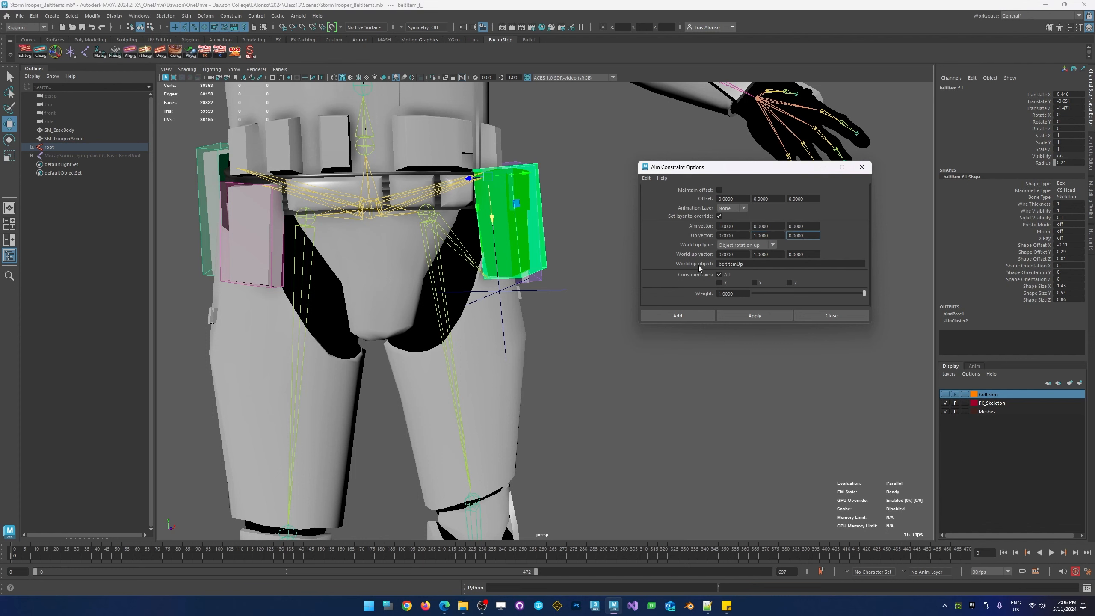
pyautogui.click(559, 292)
pyautogui.press('q')
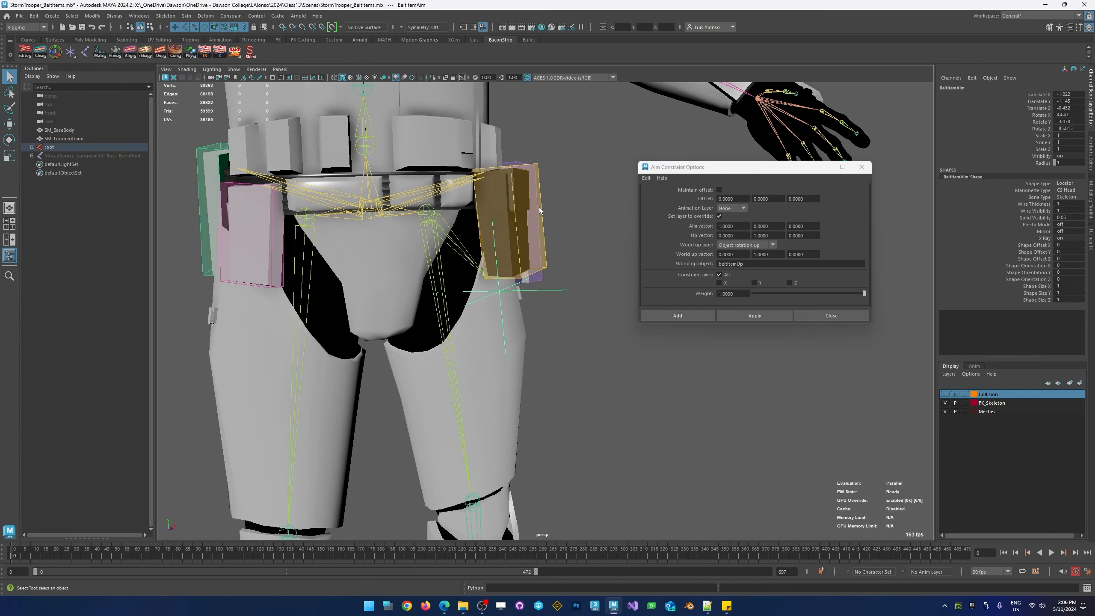
# - Add the front-left belt item joint to the locator selection and choose Object rotation up as the constraint's world up type
pyautogui.keyDown('shift'); pyautogui.click(539, 208); pyautogui.keyUp('shift')
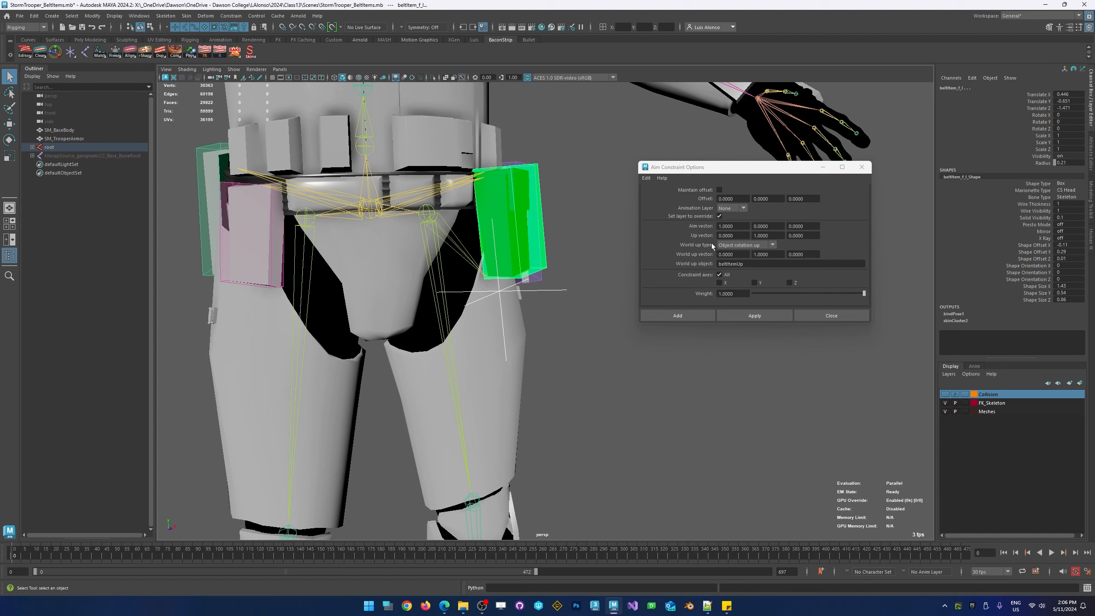
pyautogui.click(732, 245)
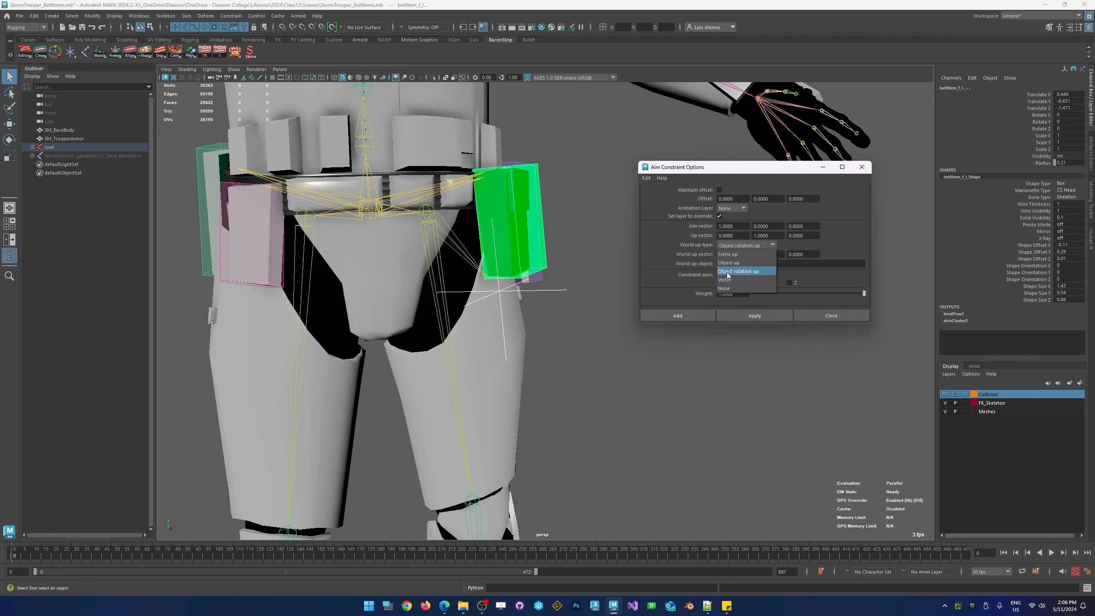
pyautogui.click(839, 240)
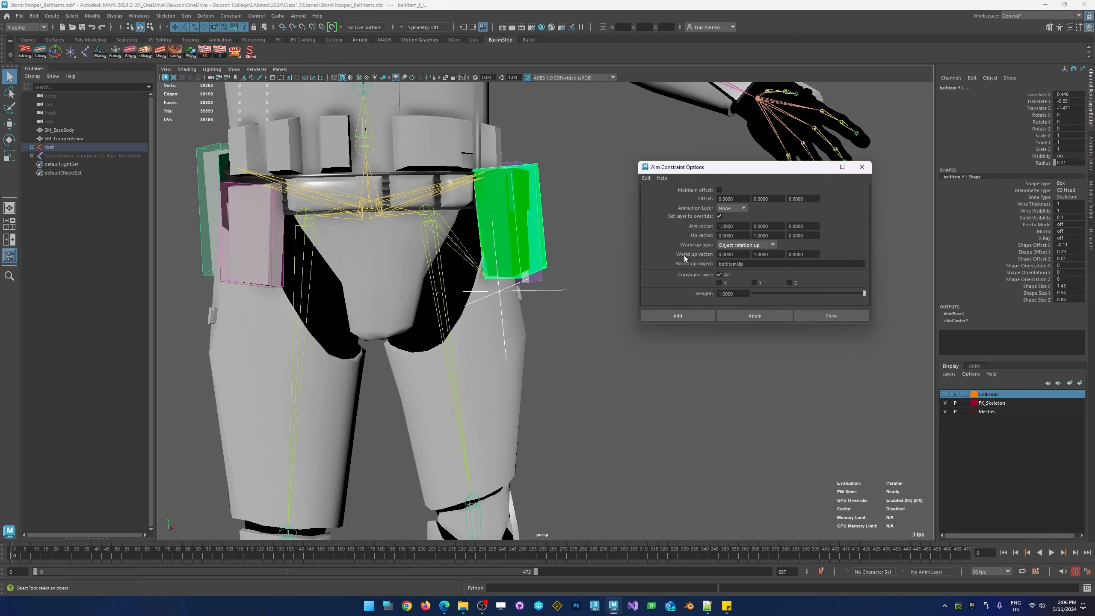
pyautogui.doubleClick(715, 167)
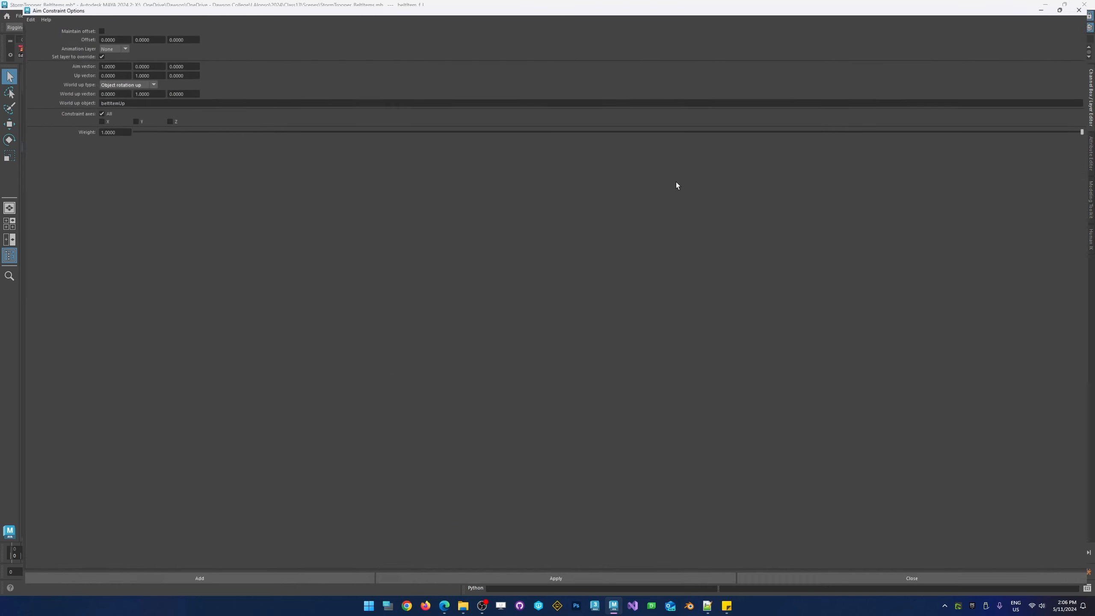
pyautogui.moveTo(573, 5); pyautogui.dragTo(714, 187)
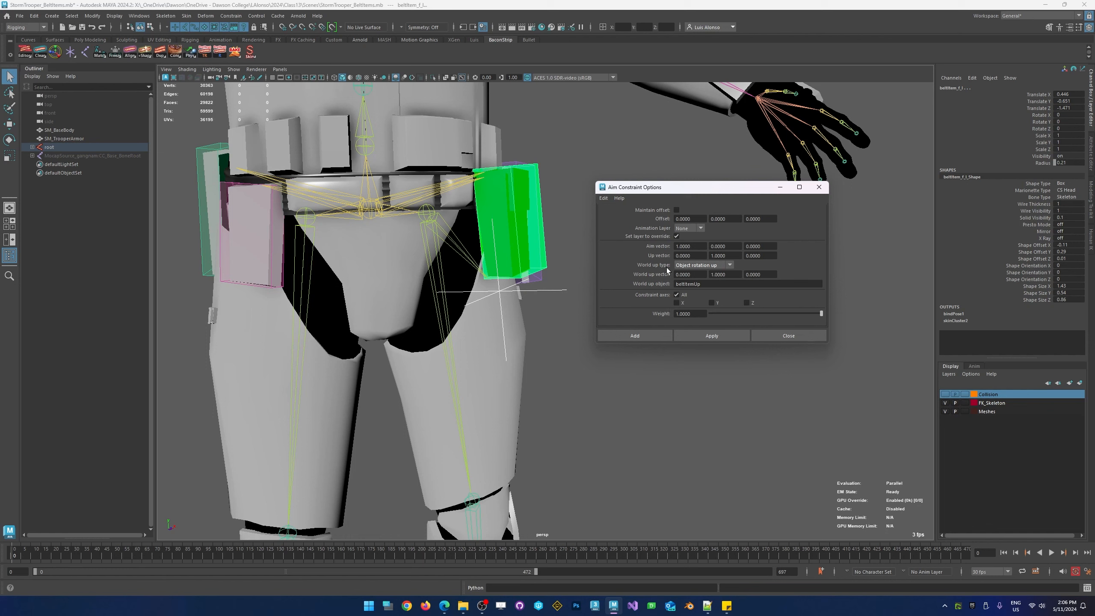
pyautogui.click(694, 264)
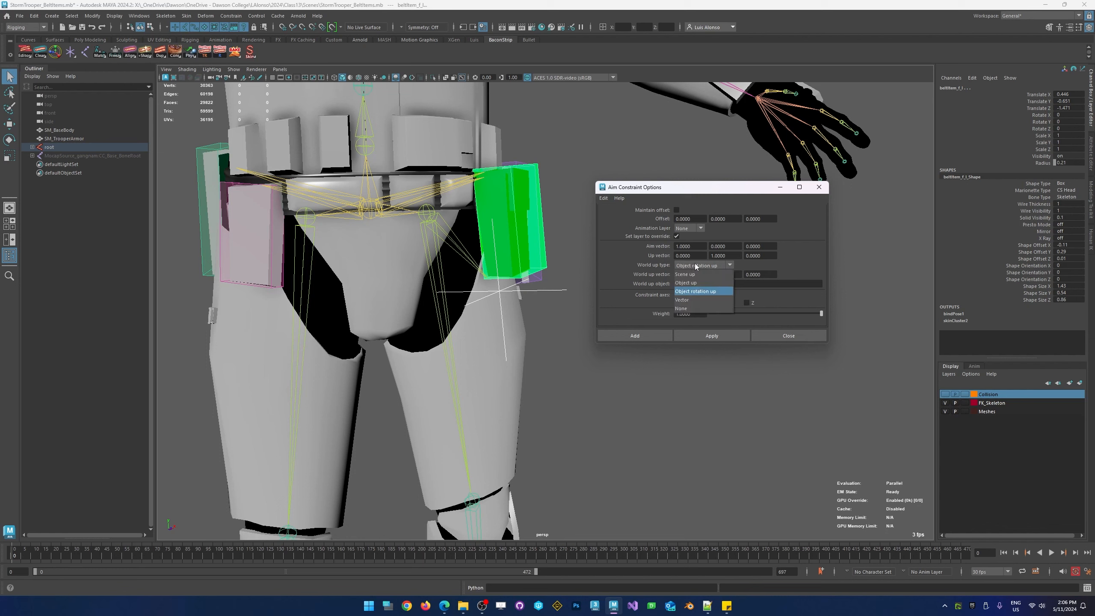
pyautogui.click(690, 292)
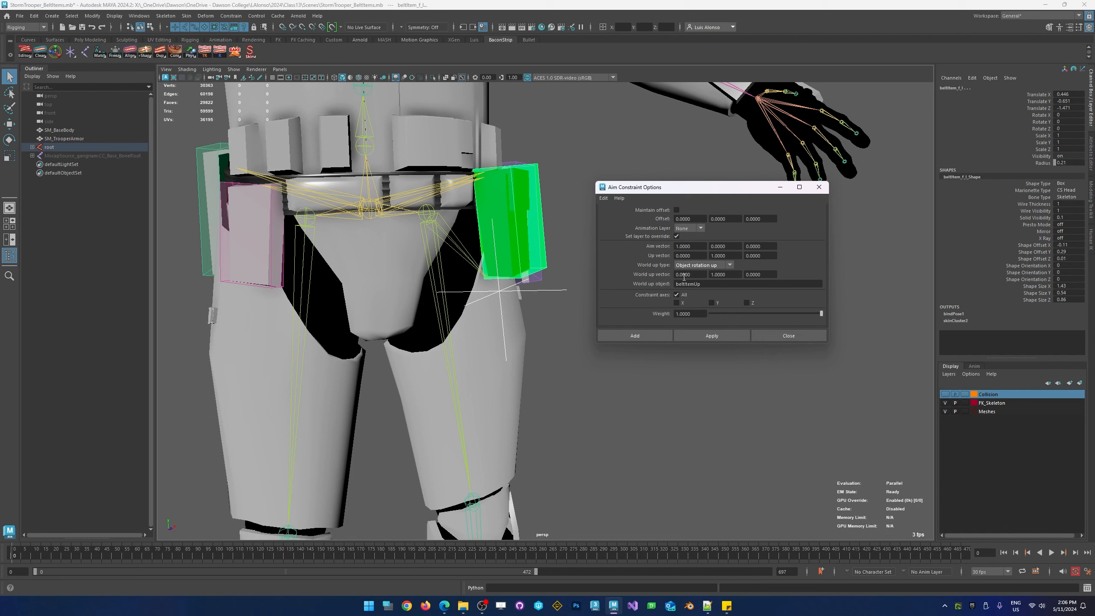
# - Set the world up object to BeltItemAim and apply the Aim constraint from the locator to the front-left belt item joint
pyautogui.click(718, 274)
pyautogui.moveTo(705, 283); pyautogui.dragTo(664, 283)
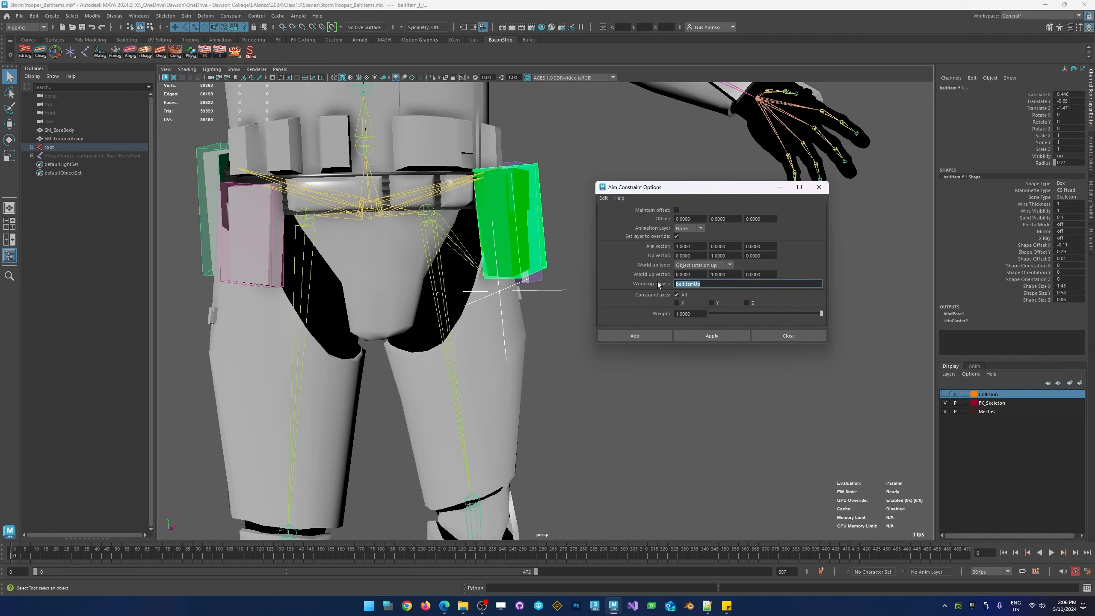
pyautogui.write('BeltItemAim')
pyautogui.click(538, 264)
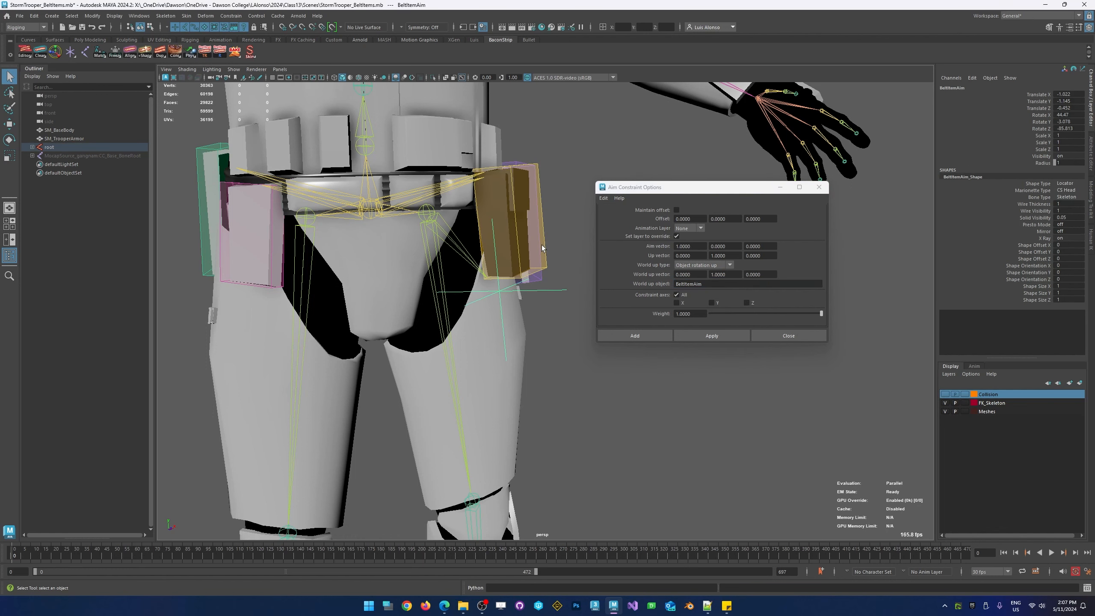
pyautogui.click(721, 337)
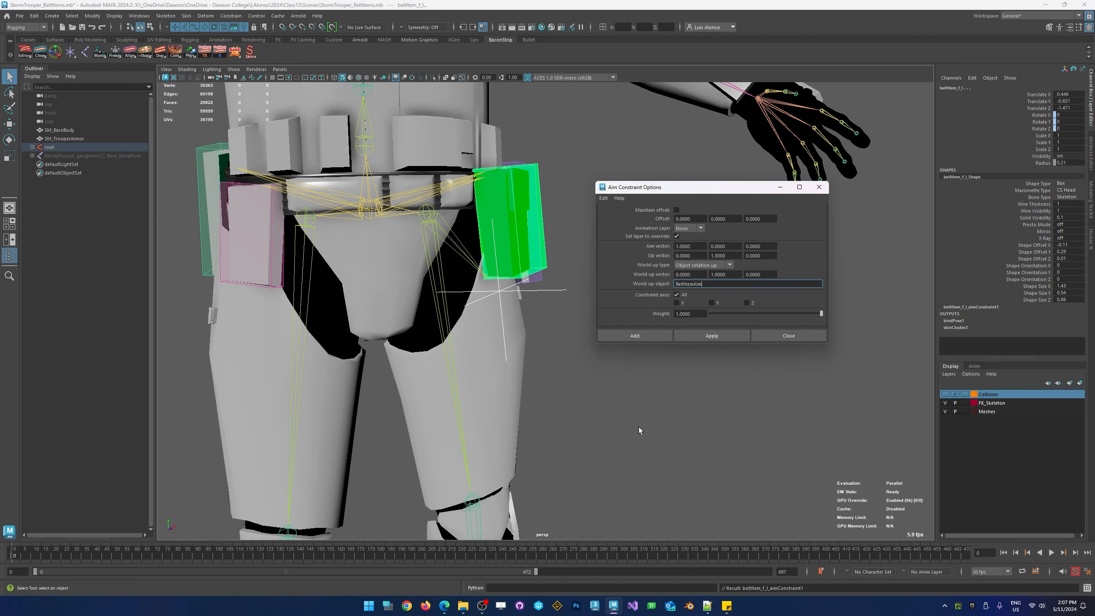
# - Try moving and rotating the BeltItemAim locator to test the aim, undo the changes, and close the Aim constraint options
pyautogui.click(556, 366)
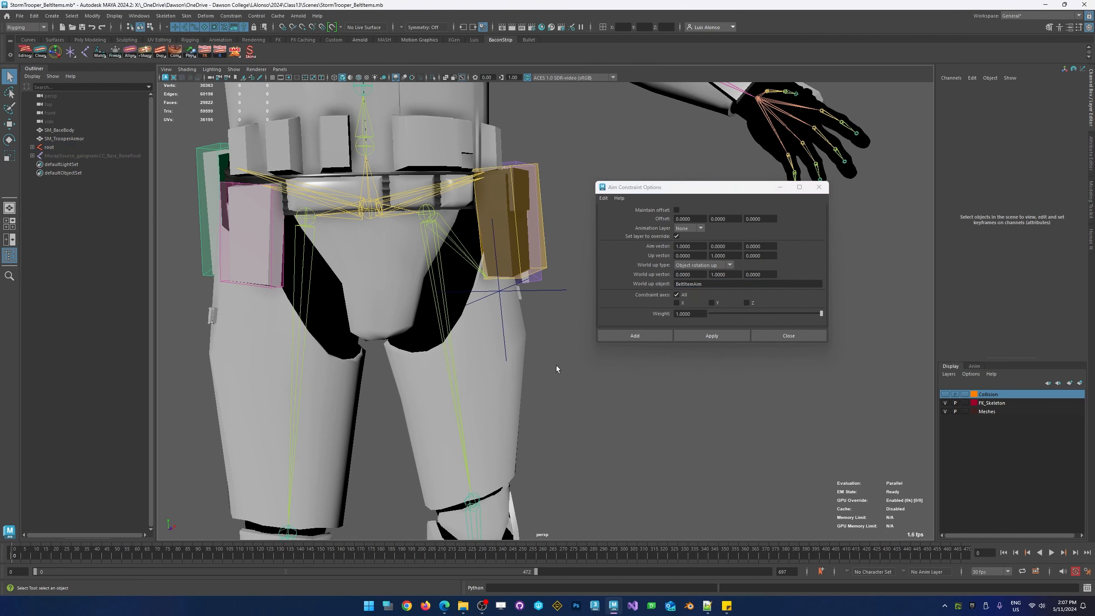
pyautogui.click(567, 287)
pyautogui.press('w')
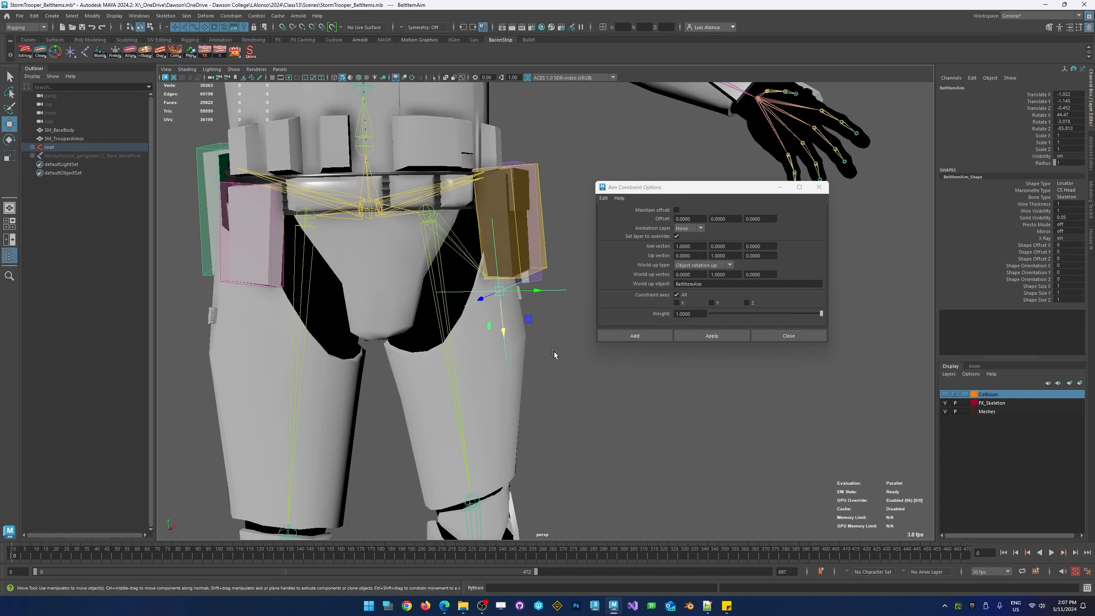
pyautogui.keyDown('alt'); pyautogui.moveTo(554, 352); pyautogui.dragTo(487, 375); pyautogui.keyUp('alt')
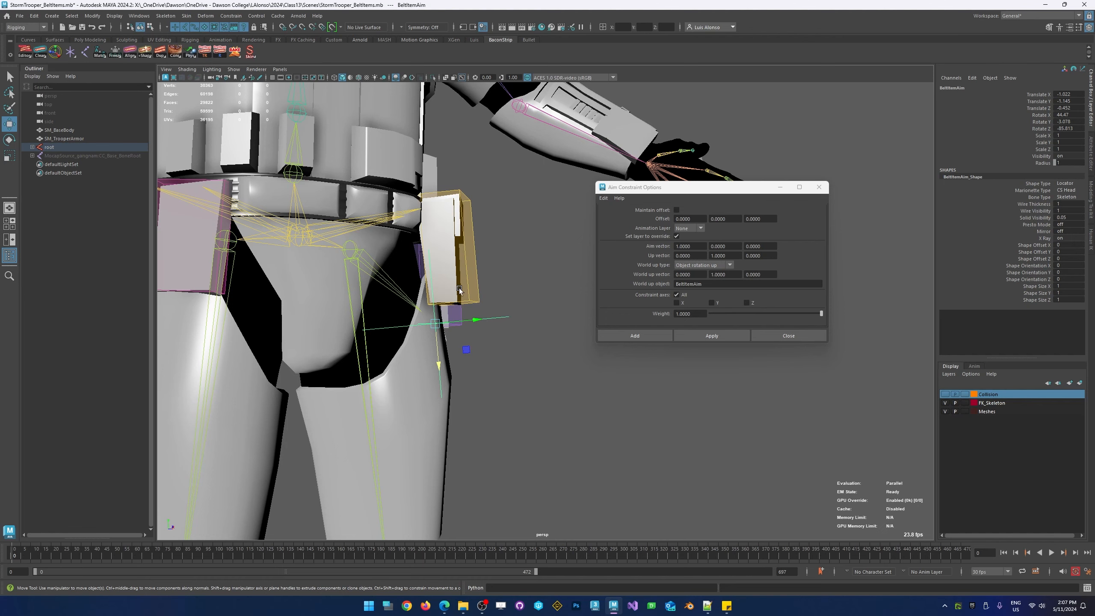
pyautogui.moveTo(464, 353); pyautogui.dragTo(437, 417, button='middle')
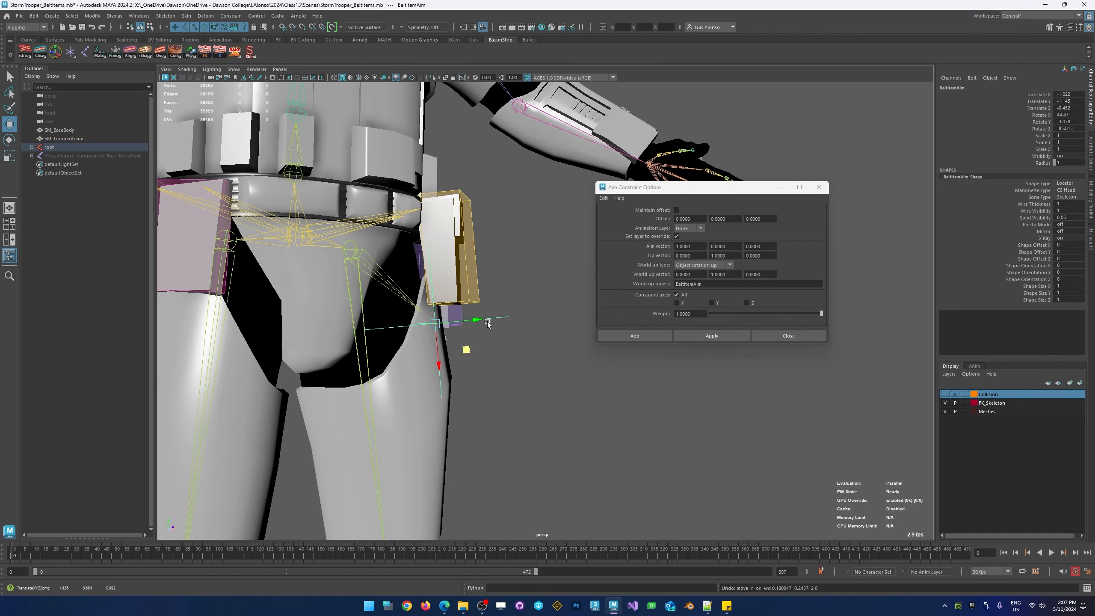
pyautogui.press('e')
pyautogui.keyDown('alt'); pyautogui.moveTo(536, 361); pyautogui.dragTo(520, 347); pyautogui.keyUp('alt')
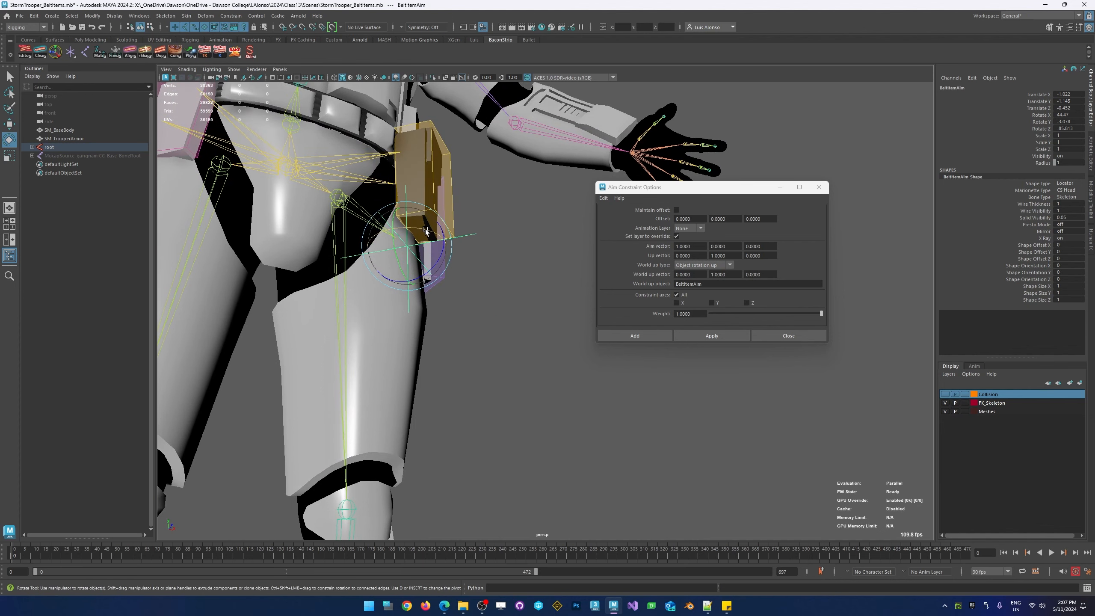
pyautogui.moveTo(425, 230); pyautogui.dragTo(433, 285)
pyautogui.keyDown('alt'); pyautogui.moveTo(462, 191); pyautogui.dragTo(456, 270); pyautogui.keyUp('alt')
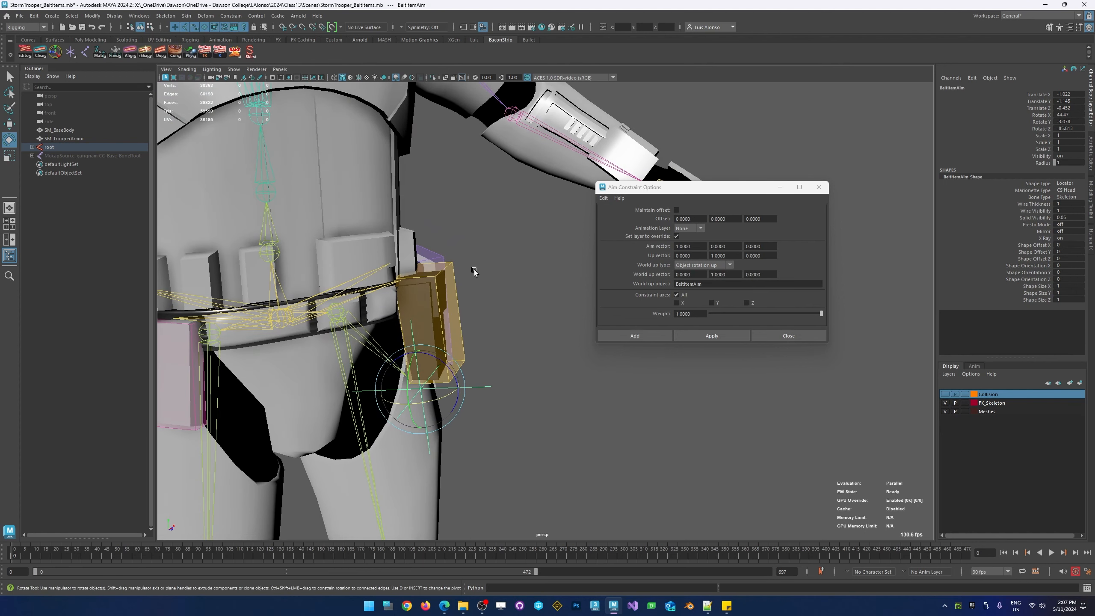
pyautogui.click(818, 187)
# - Try rotating the left thigh joint to test how the front-left belt item follows, and undo the rotations
pyautogui.keyDown('alt'); pyautogui.moveTo(477, 288); pyautogui.dragTo(539, 227, button='middle'); pyautogui.keyUp('alt')
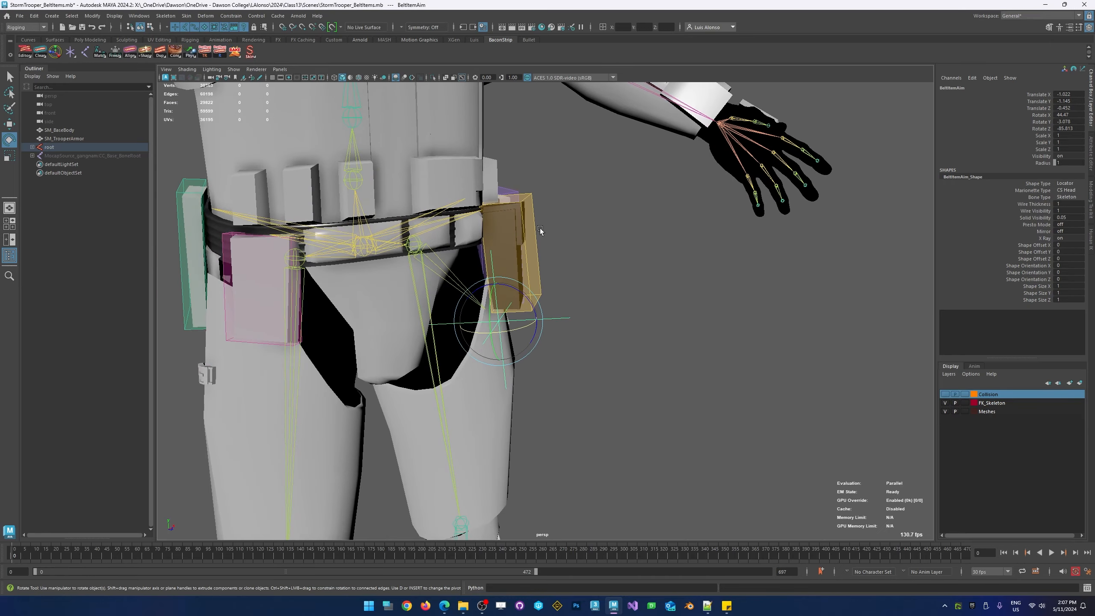
pyautogui.scroll(-6, 547, 230)
pyautogui.click(637, 386)
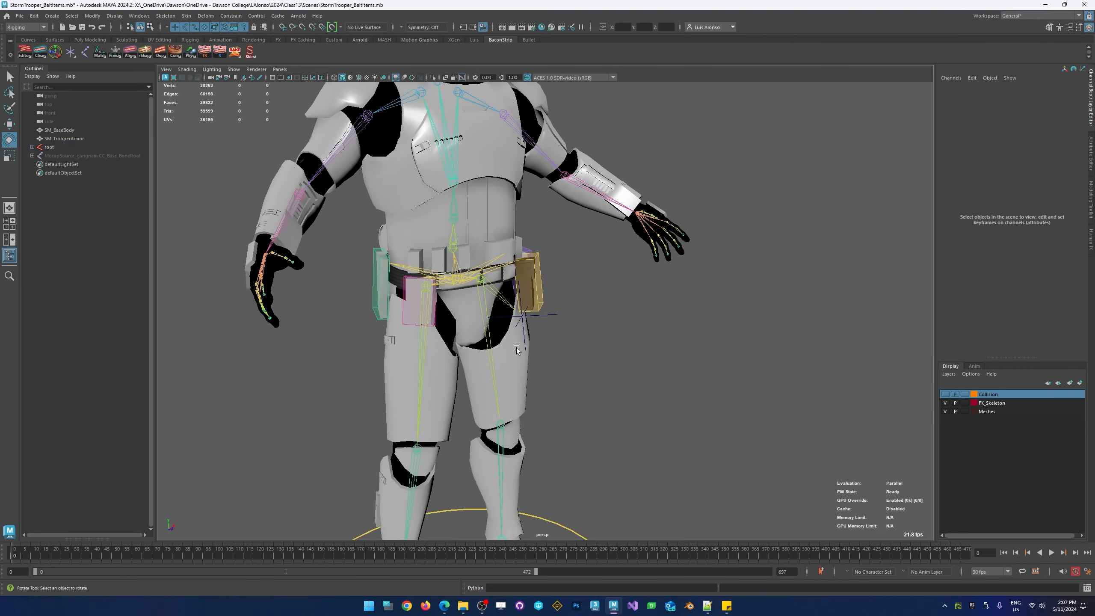
pyautogui.click(489, 358)
pyautogui.keyDown('alt'); pyautogui.moveTo(547, 317); pyautogui.dragTo(454, 250); pyautogui.keyUp('alt')
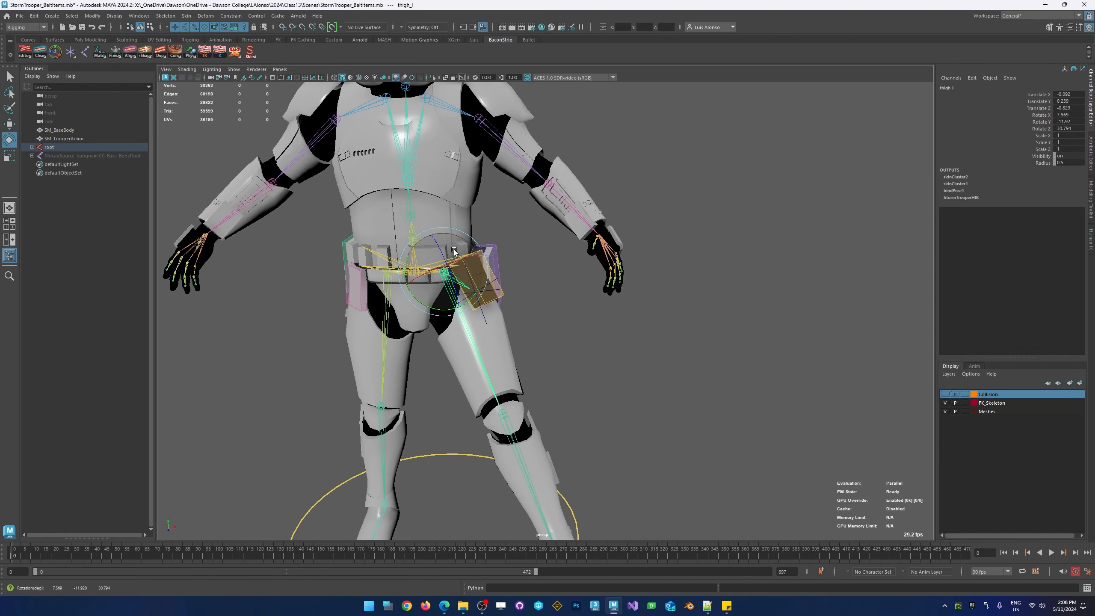
pyautogui.hotkey('ctrl', 'z')
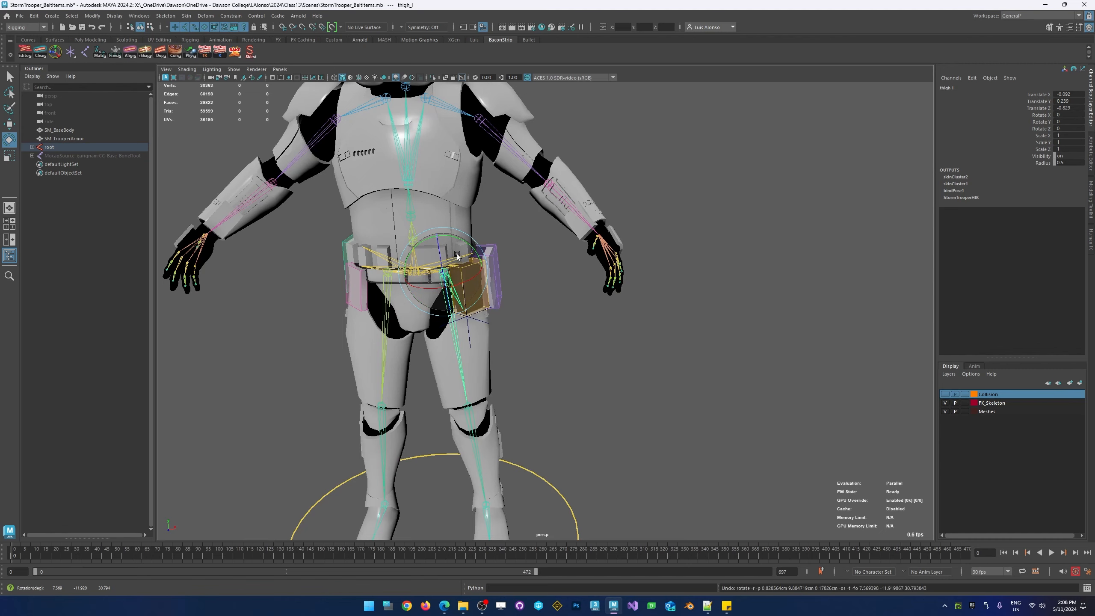
pyautogui.moveTo(452, 236); pyautogui.dragTo(434, 256)
pyautogui.hotkey('ctrl', 'z')
# - Enable the minimum Z rotation limit on the front-left belt item joint and set it to 0
pyautogui.click(565, 344)
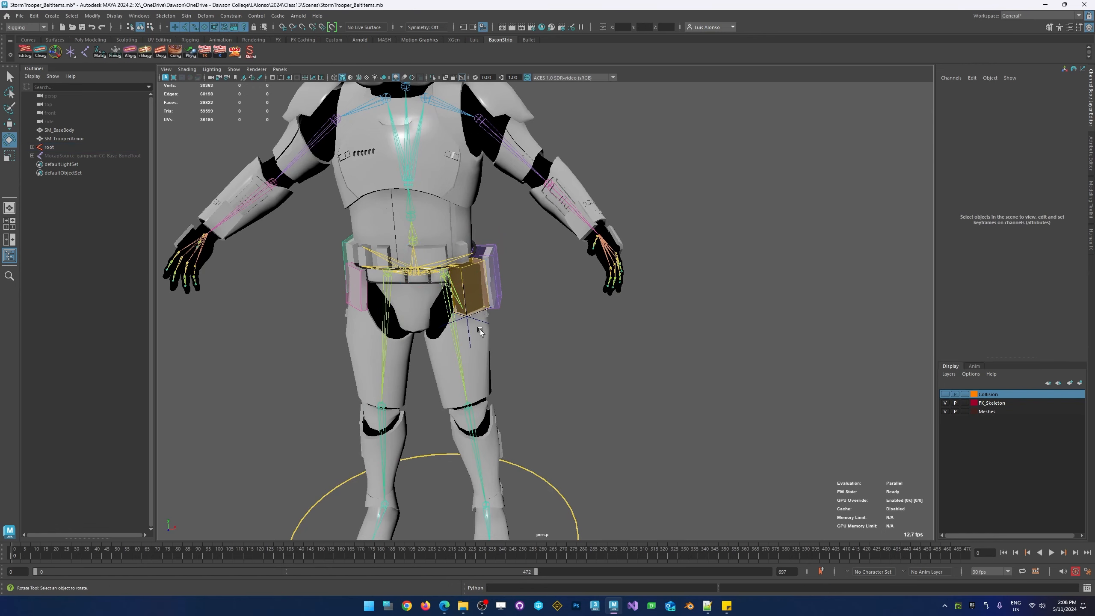
pyautogui.click(475, 285)
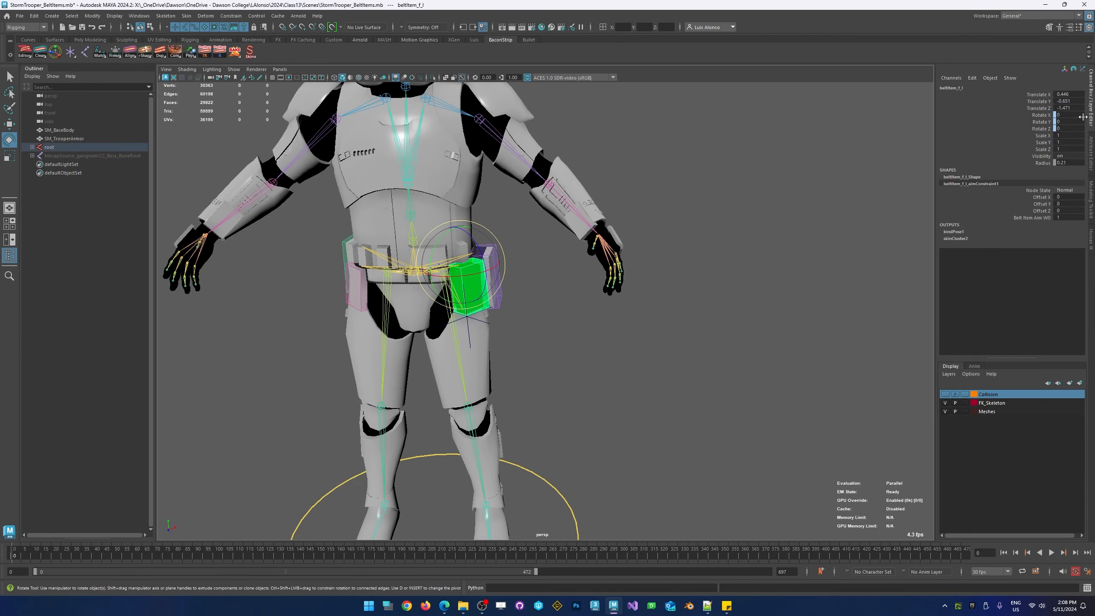
pyautogui.click(1090, 154)
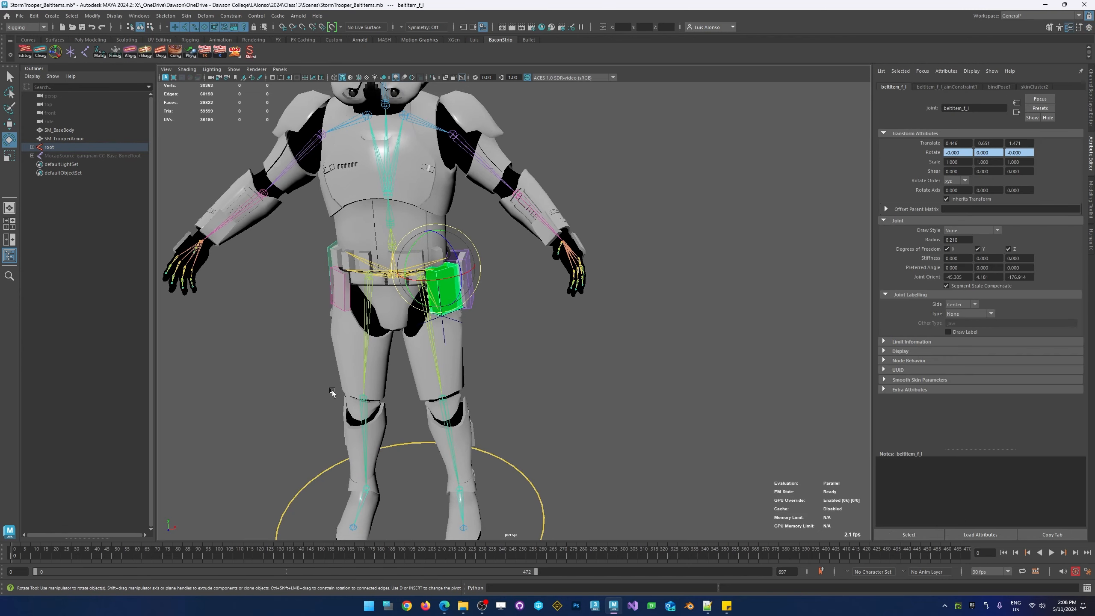
pyautogui.click(906, 342)
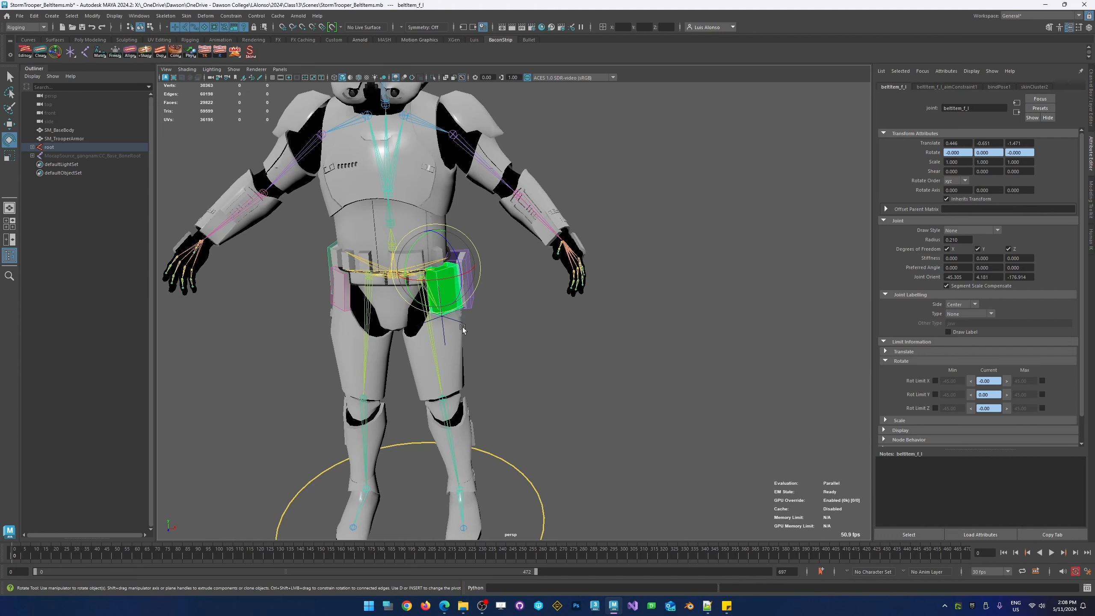
pyautogui.click(935, 408)
pyautogui.write('0')
pyautogui.press('Return')
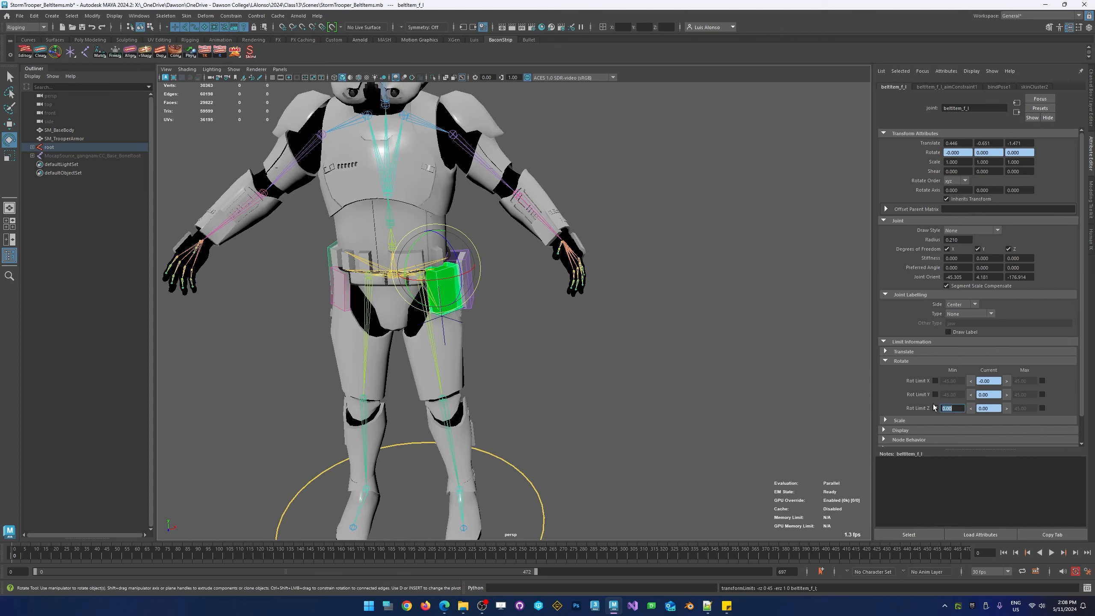
# - Try swinging the left thigh joint outward to test the belt item's Z rotation limit, and undo the rotation
pyautogui.click(537, 361)
pyautogui.click(438, 352)
pyautogui.moveTo(435, 269); pyautogui.dragTo(422, 242)
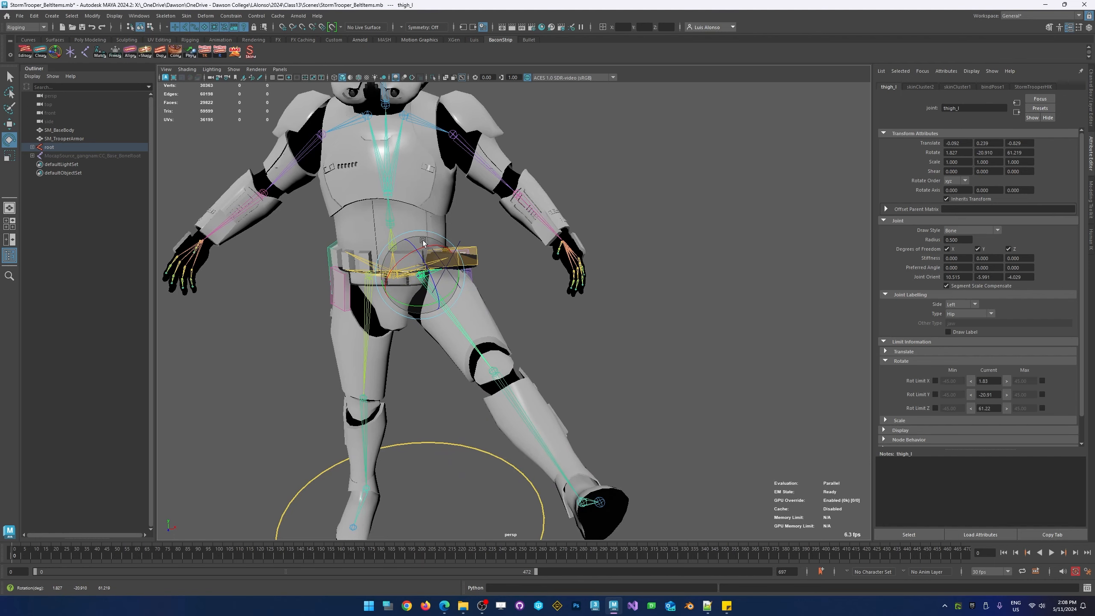
pyautogui.hotkey('ctrl', 'z')
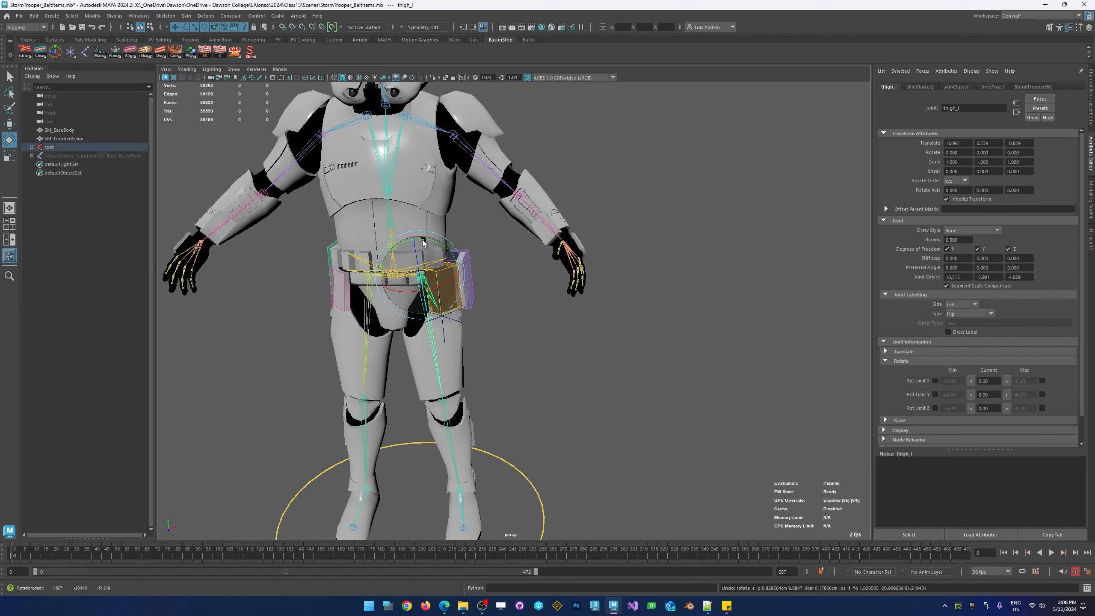
pyautogui.click(528, 355)
# - Enable the minimum and maximum X and Y rotation limits on the front-left belt item joint and set them all to 0
pyautogui.click(450, 289)
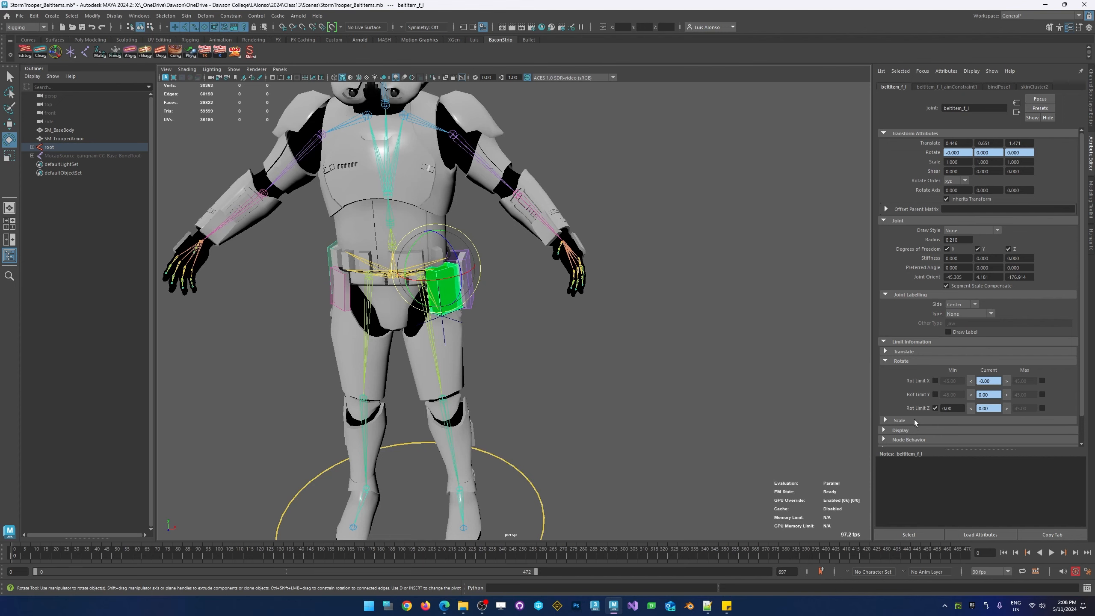
pyautogui.click(935, 394)
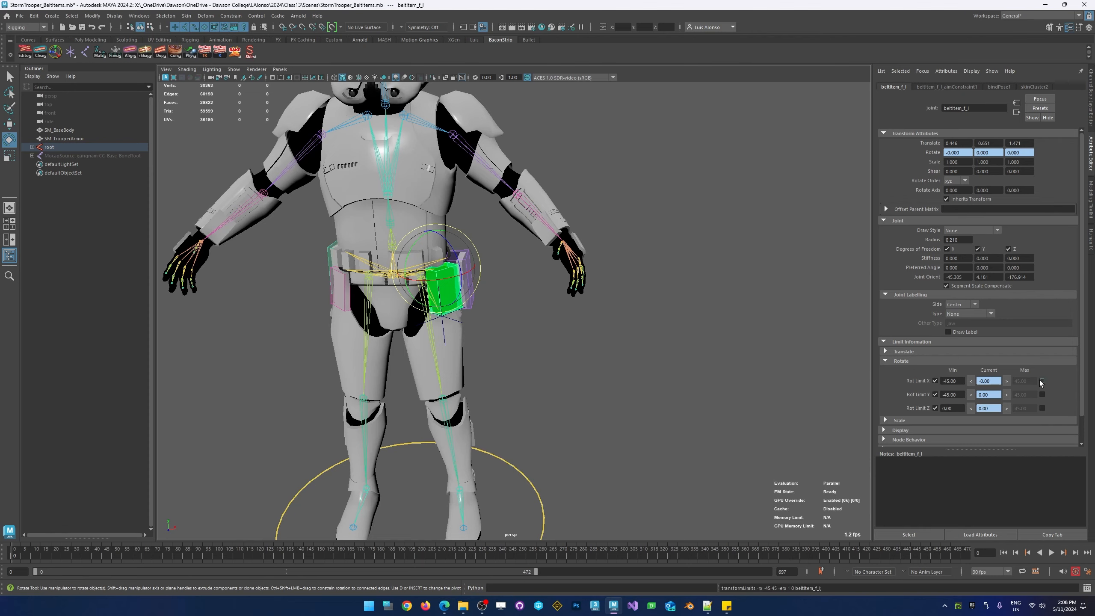
pyautogui.click(1042, 394)
pyautogui.moveTo(957, 380); pyautogui.dragTo(898, 378)
pyautogui.write('0')
pyautogui.press('Tab')
pyautogui.press('Tab')
pyautogui.write('0')
pyautogui.press('Tab')
pyautogui.press('Tab')
pyautogui.write('0')
pyautogui.click(730, 402)
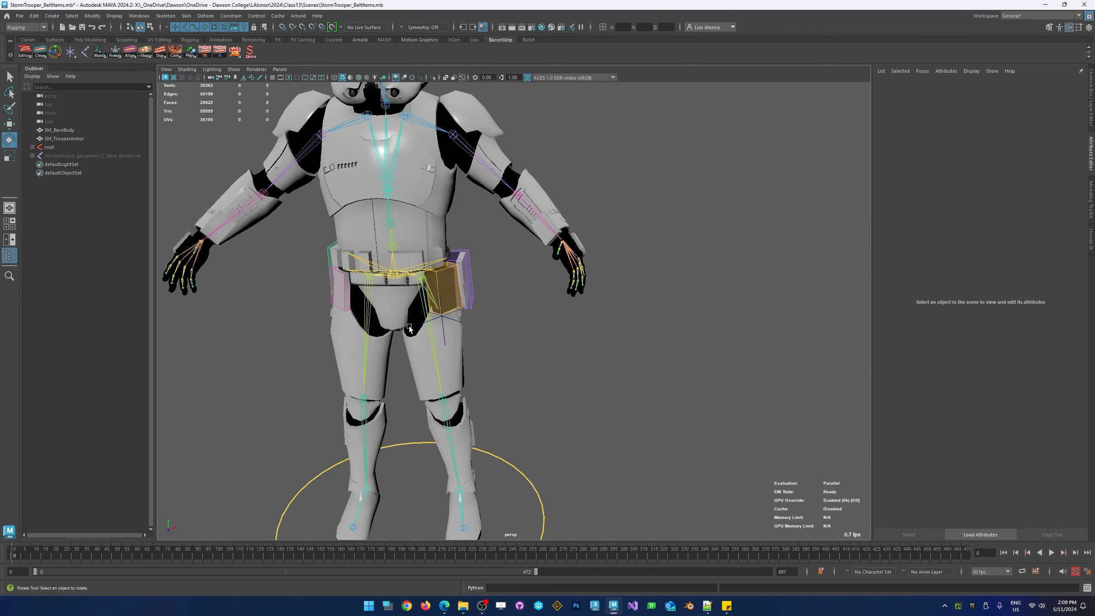
# - Try rotating the front-left belt item joint directly to check its X, Y and Z rotation limits
pyautogui.click(447, 285)
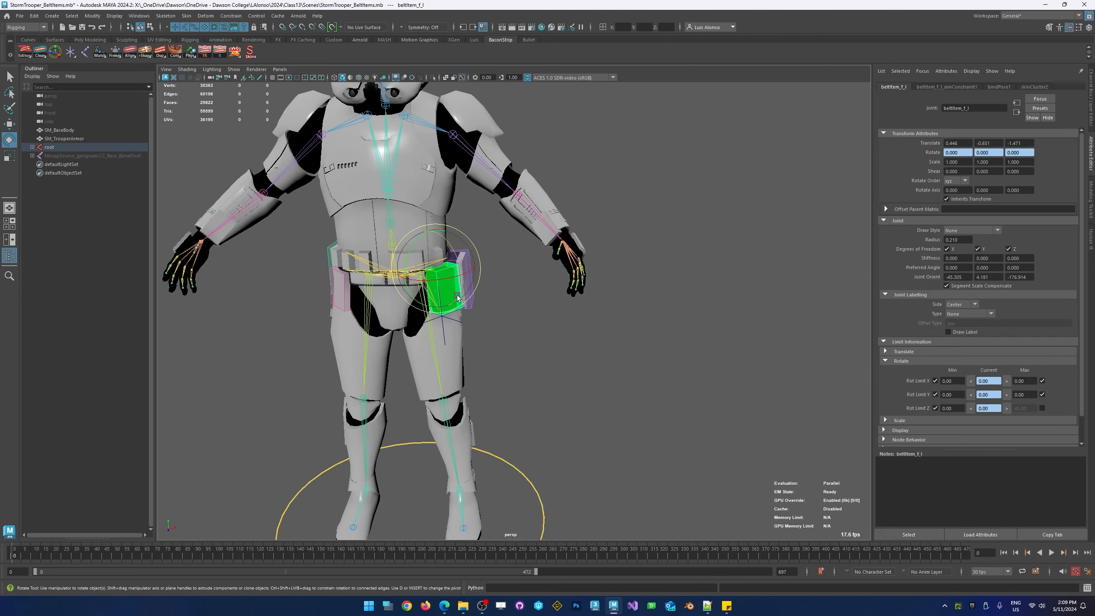
pyautogui.moveTo(454, 298); pyautogui.dragTo(472, 237)
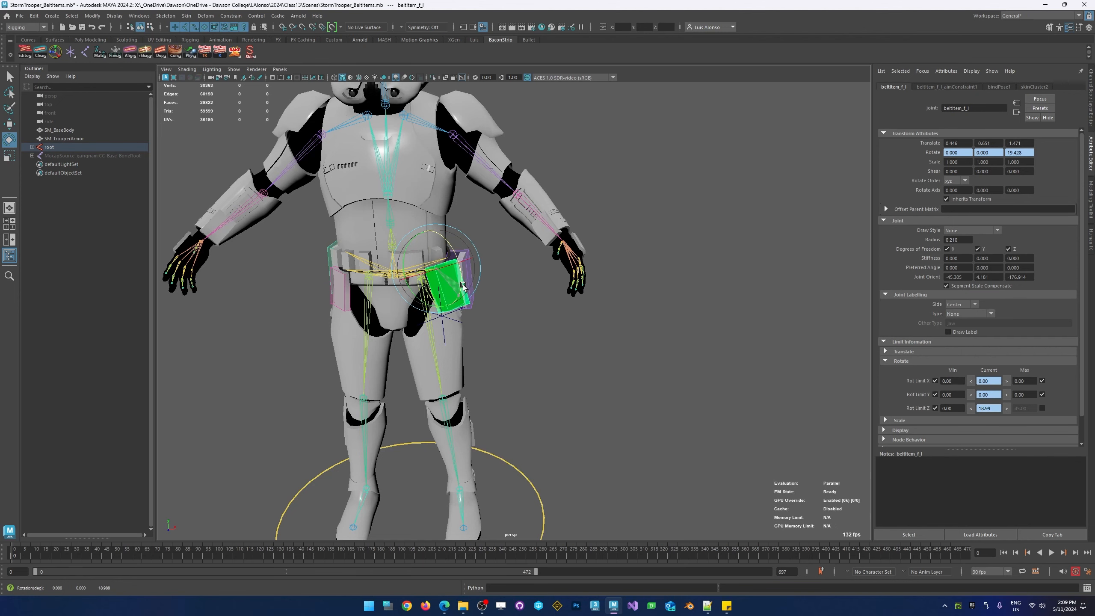
pyautogui.moveTo(462, 286); pyautogui.dragTo(448, 326)
# - Try rotating the left thigh joint to test the belt item with all its rotation limits, and undo the rotations
pyautogui.click(457, 364)
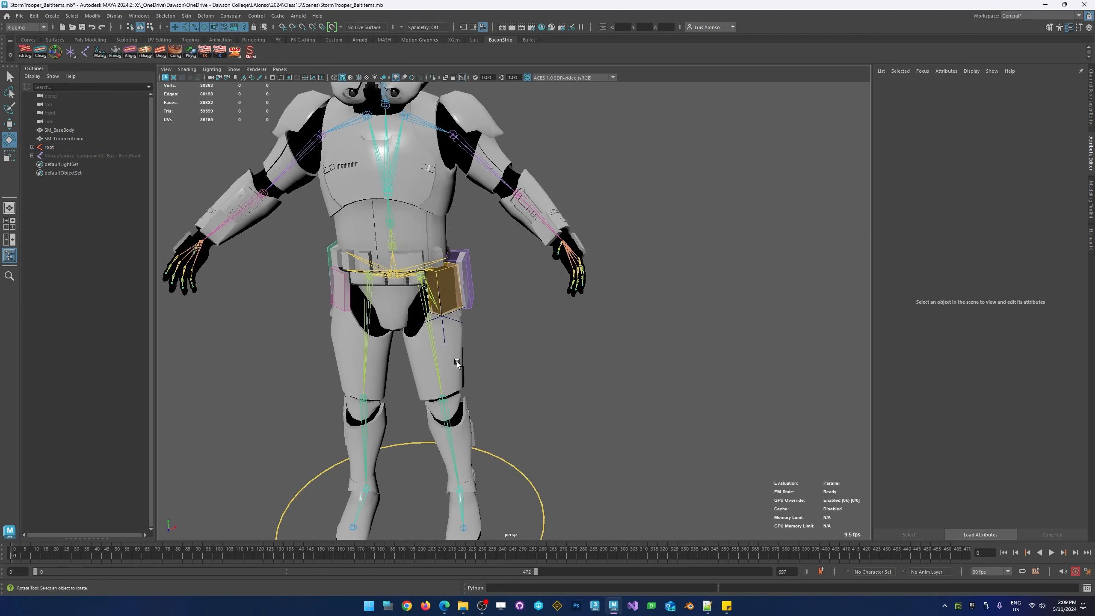
pyautogui.click(435, 374)
pyautogui.moveTo(420, 269)
pyautogui.mouseDown()
pyautogui.moveTo(425, 283)
pyautogui.moveTo(425, 249)
pyautogui.moveTo(417, 268)
pyautogui.mouseUp()
pyautogui.hotkey('ctrl', 'z')
pyautogui.hotkey('ctrl', 'z')
pyautogui.hotkey('ctrl', 'z')
pyautogui.hotkey('ctrl', 'z')
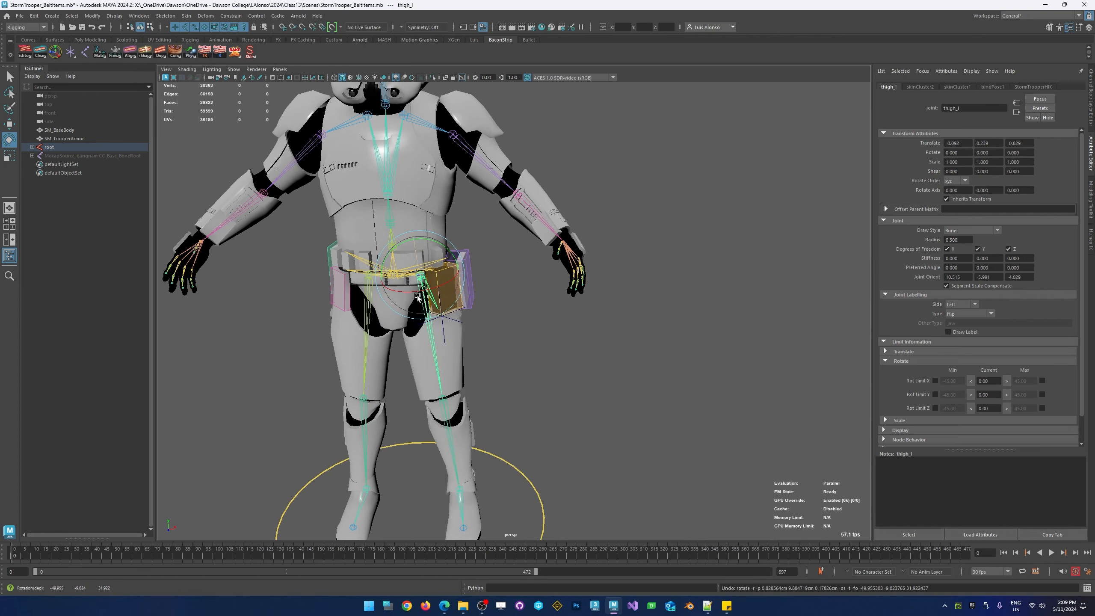
pyautogui.keyDown('alt'); pyautogui.moveTo(525, 335); pyautogui.dragTo(487, 355, button='right'); pyautogui.keyUp('alt')
pyautogui.keyDown('alt'); pyautogui.moveTo(487, 354); pyautogui.dragTo(438, 340); pyautogui.keyUp('alt')
pyautogui.keyDown('alt'); pyautogui.moveTo(414, 261); pyautogui.dragTo(664, 237, button='right'); pyautogui.keyUp('alt')
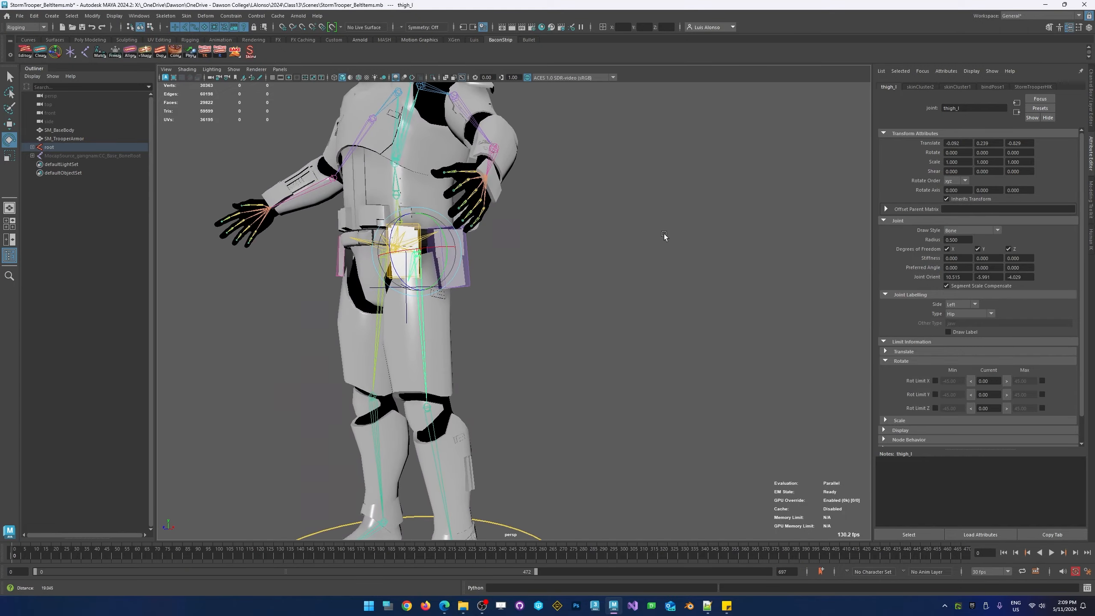
pyautogui.keyDown('alt'); pyautogui.moveTo(416, 276); pyautogui.dragTo(413, 284, button='middle'); pyautogui.keyUp('alt')
pyautogui.keyDown('alt'); pyautogui.moveTo(413, 283); pyautogui.dragTo(510, 316); pyautogui.keyUp('alt')
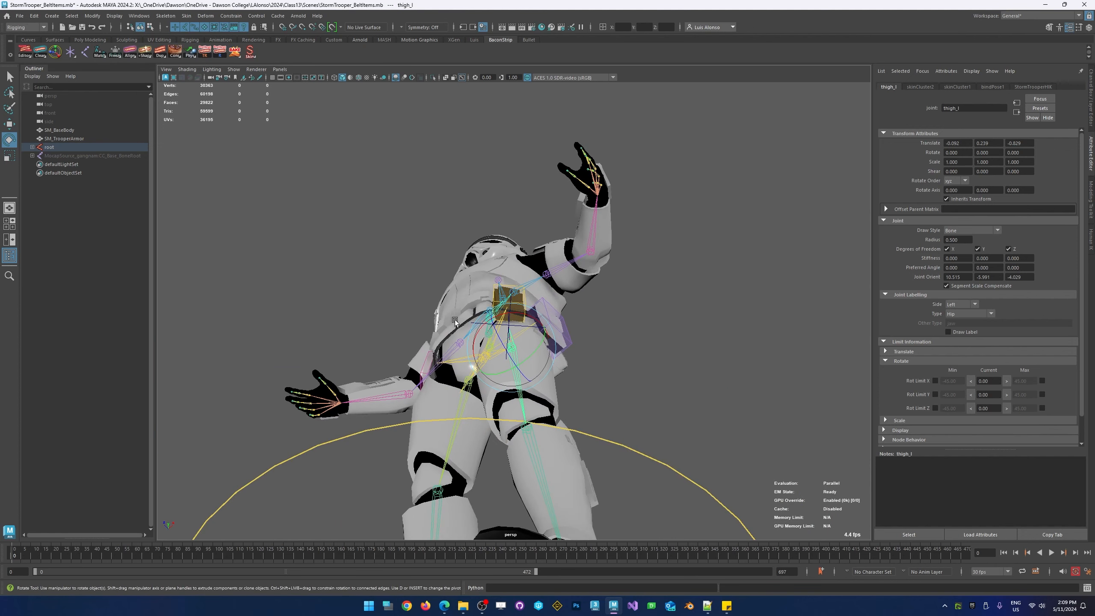
pyautogui.click(525, 334)
pyautogui.click(515, 326)
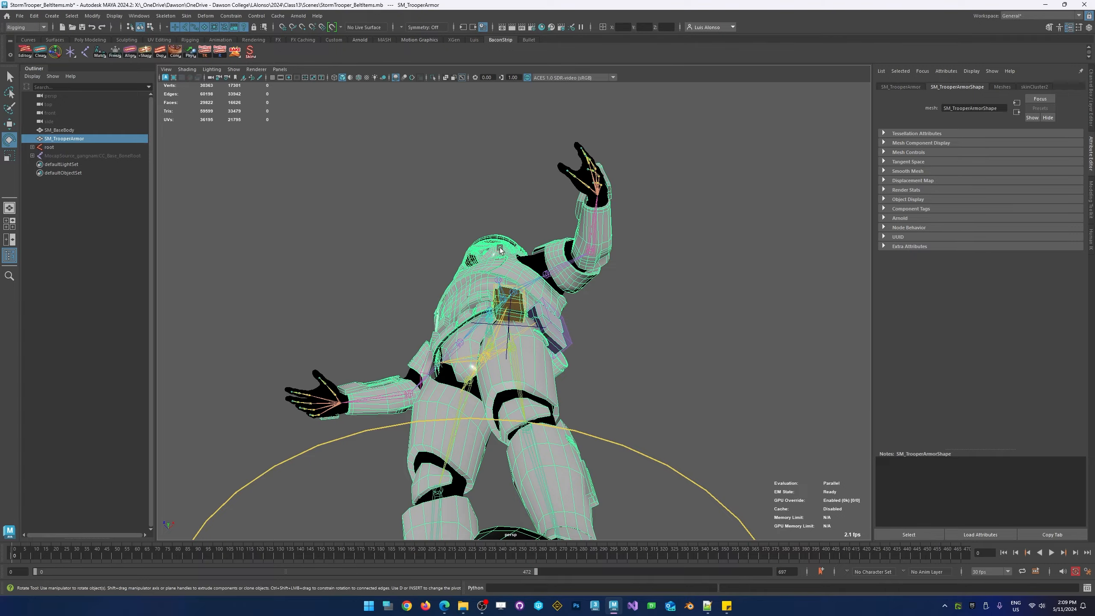
pyautogui.keyDown('alt'); pyautogui.moveTo(499, 249); pyautogui.dragTo(579, 388); pyautogui.keyUp('alt')
pyautogui.click(544, 338)
pyautogui.click(592, 402)
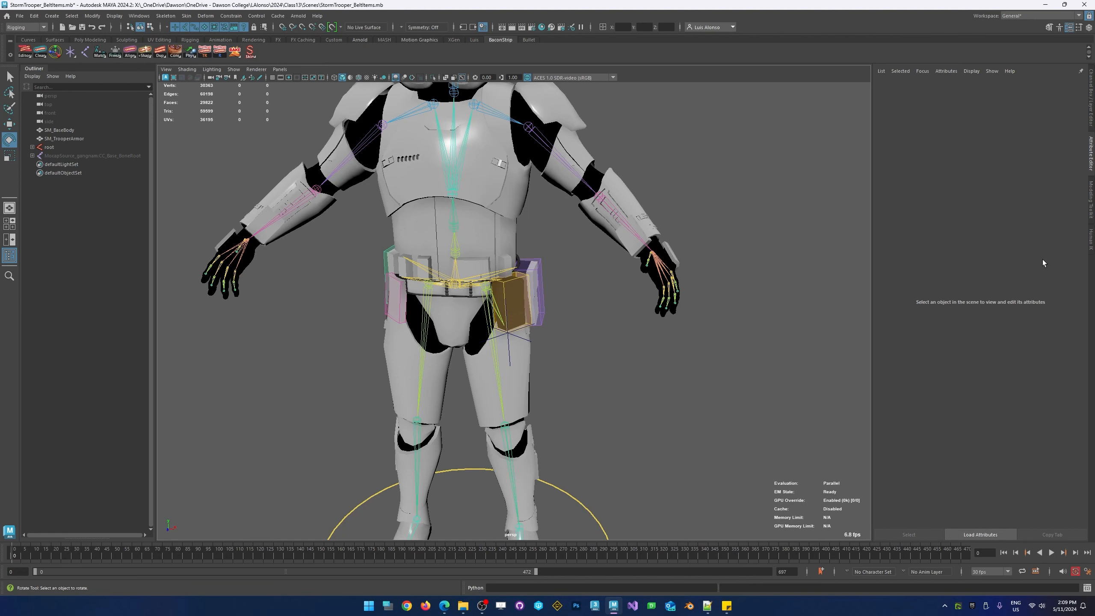
# - Drive the StormTrooperHIK character from the gangnam mocap source and play the animation to check how the belt items swing
pyautogui.click(1089, 243)
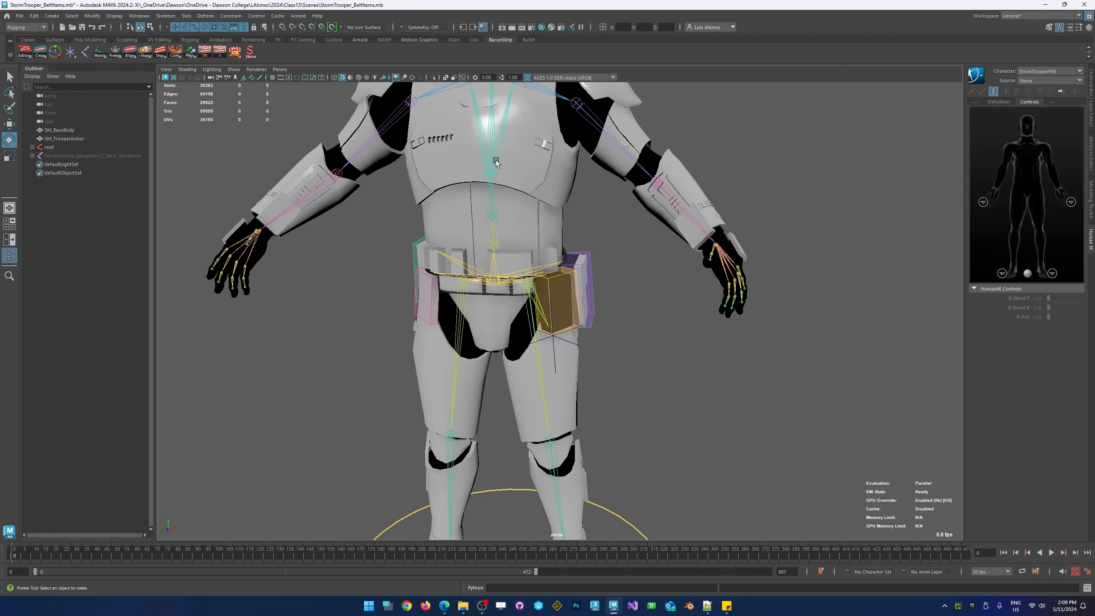
pyautogui.click(1034, 81)
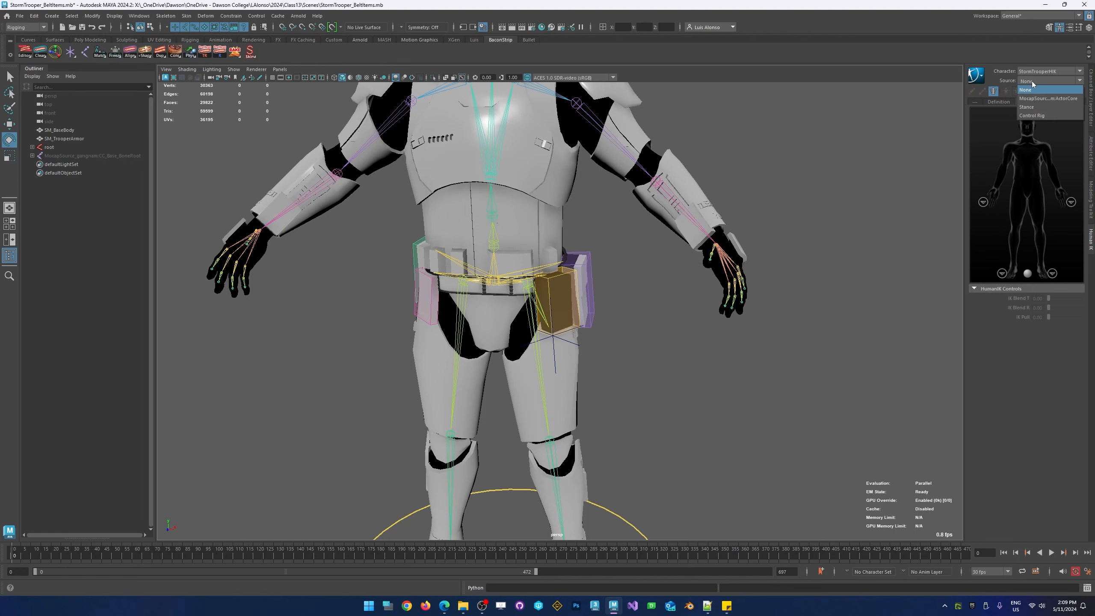
pyautogui.click(1047, 98)
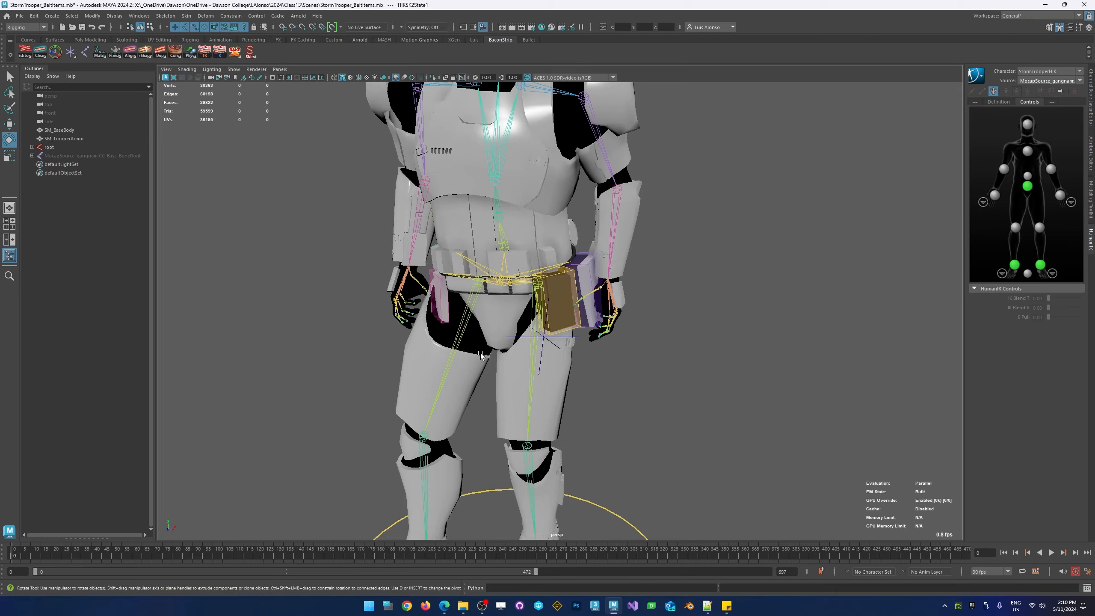
pyautogui.keyDown('alt'); pyautogui.moveTo(802, 360); pyautogui.dragTo(461, 393, button='right'); pyautogui.keyUp('alt')
pyautogui.keyDown('alt'); pyautogui.moveTo(461, 393); pyautogui.dragTo(486, 404); pyautogui.keyUp('alt')
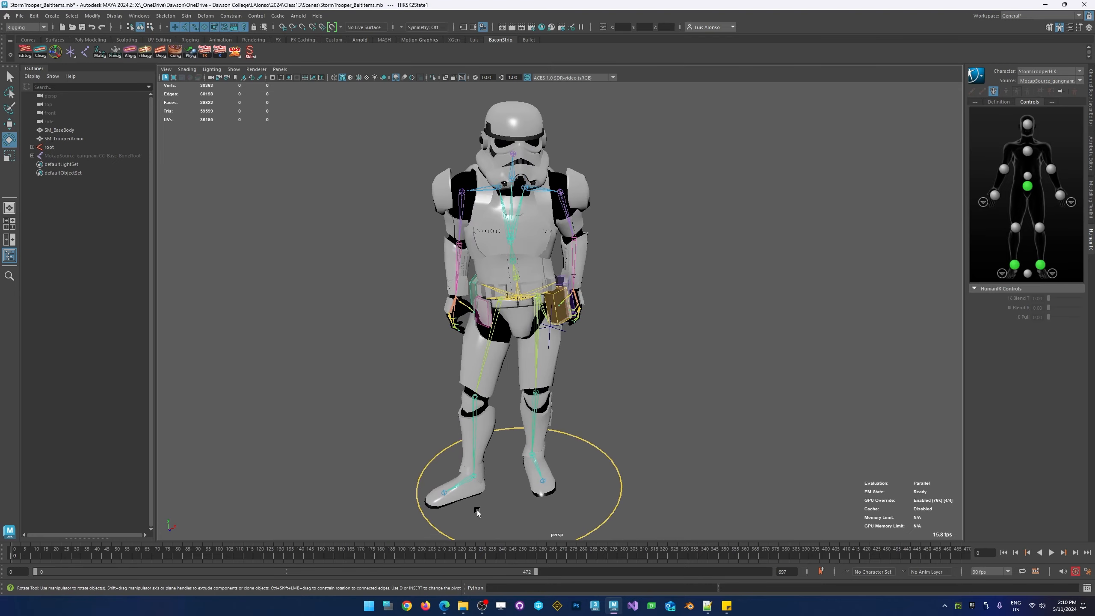
pyautogui.click(1051, 553)
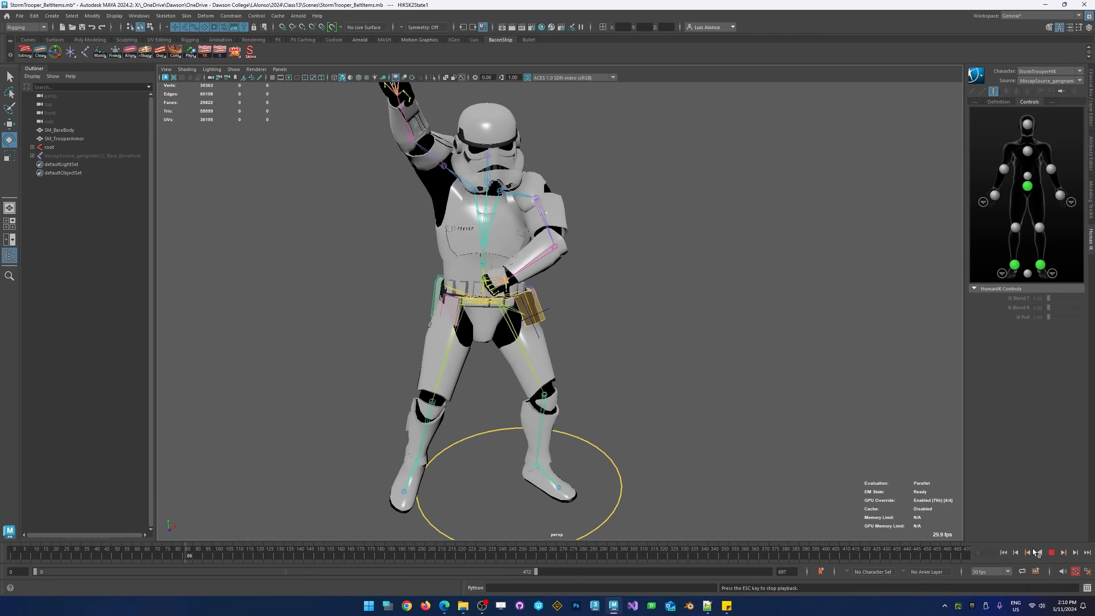
pyautogui.keyDown('alt'); pyautogui.moveTo(603, 457); pyautogui.dragTo(694, 462); pyautogui.keyUp('alt')
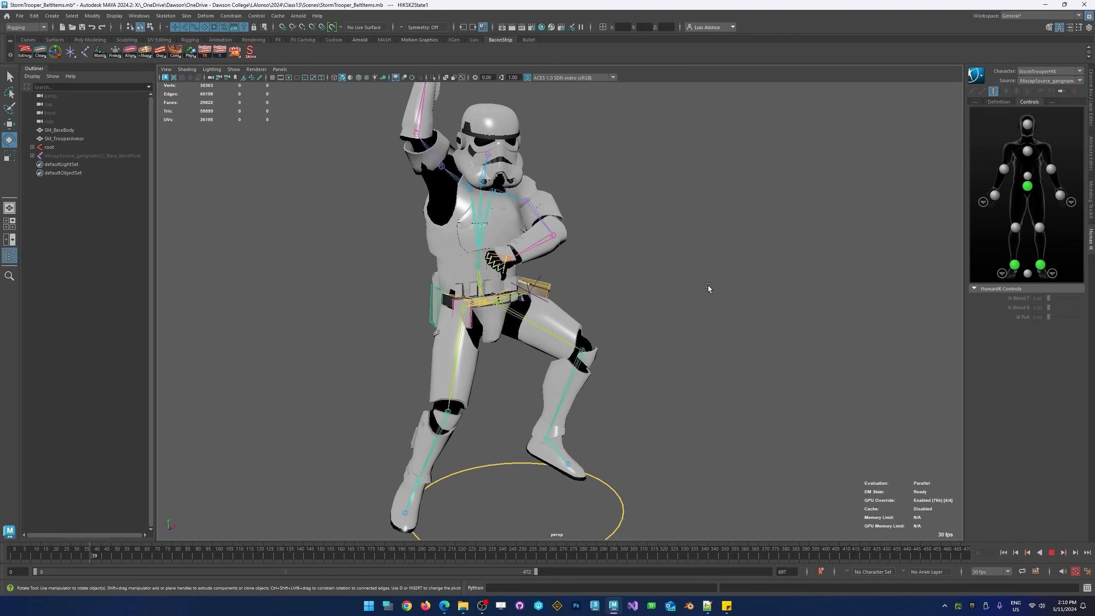
pyautogui.click(1051, 553)
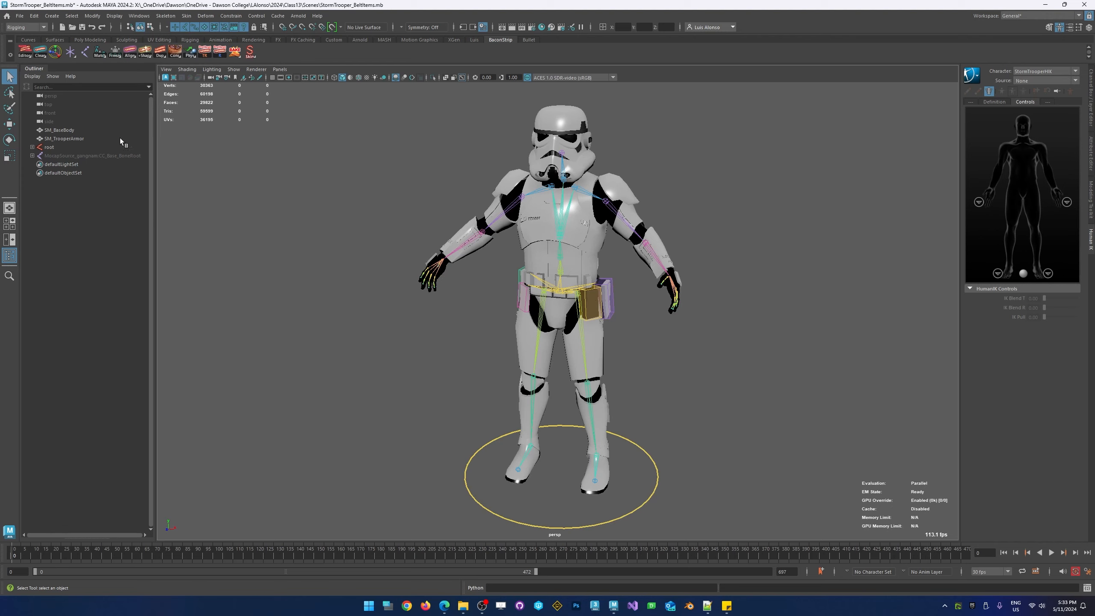
# - Switch from the Rigging to the FX command set and bring up the field and solver commands
pyautogui.click(26, 27)
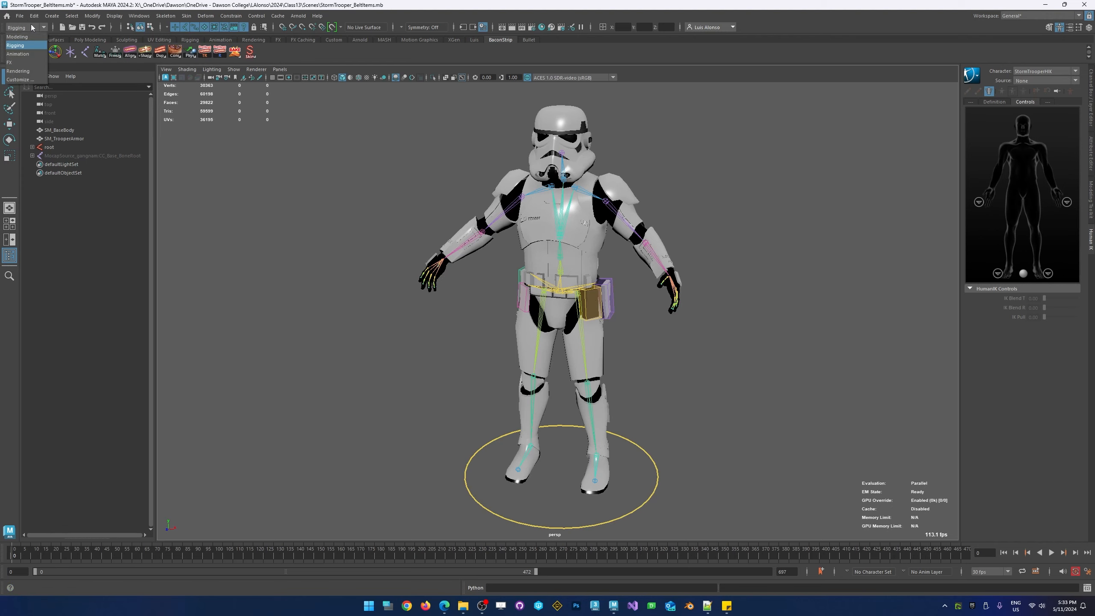
pyautogui.click(11, 63)
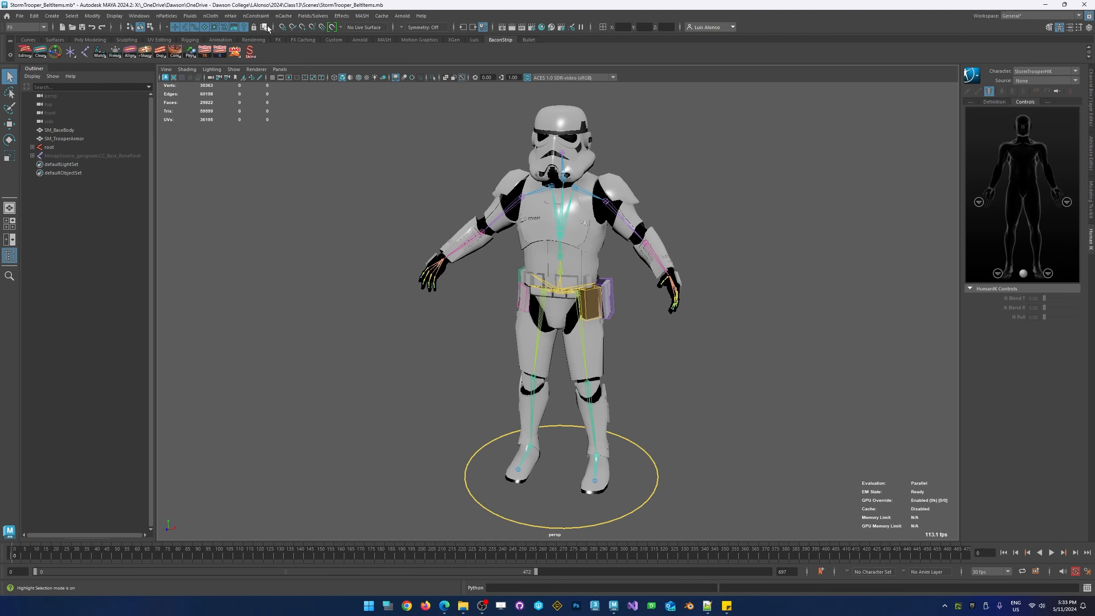
pyautogui.click(313, 16)
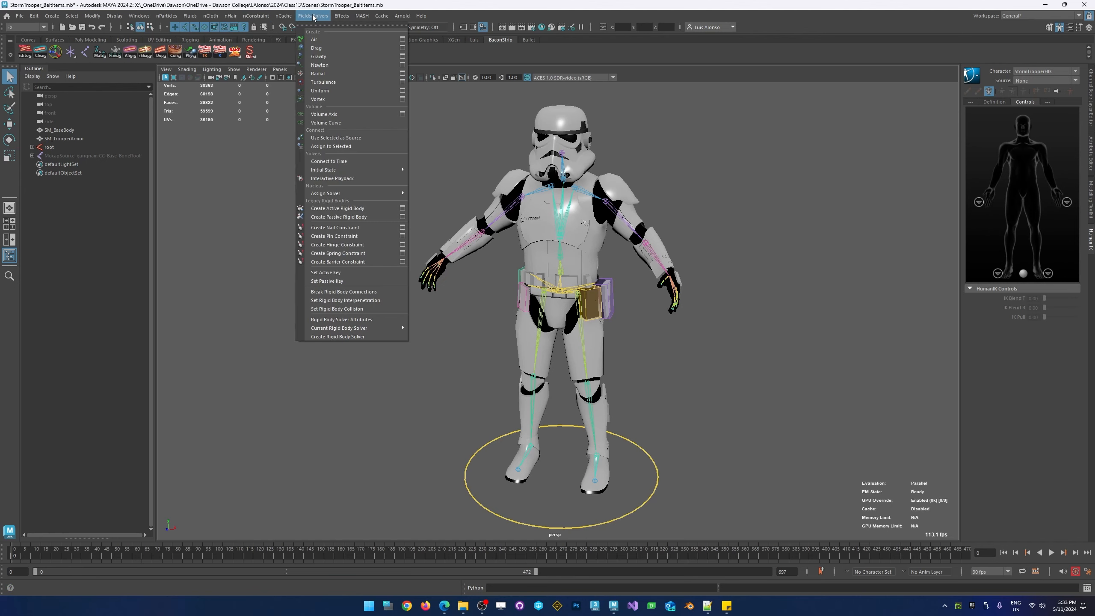
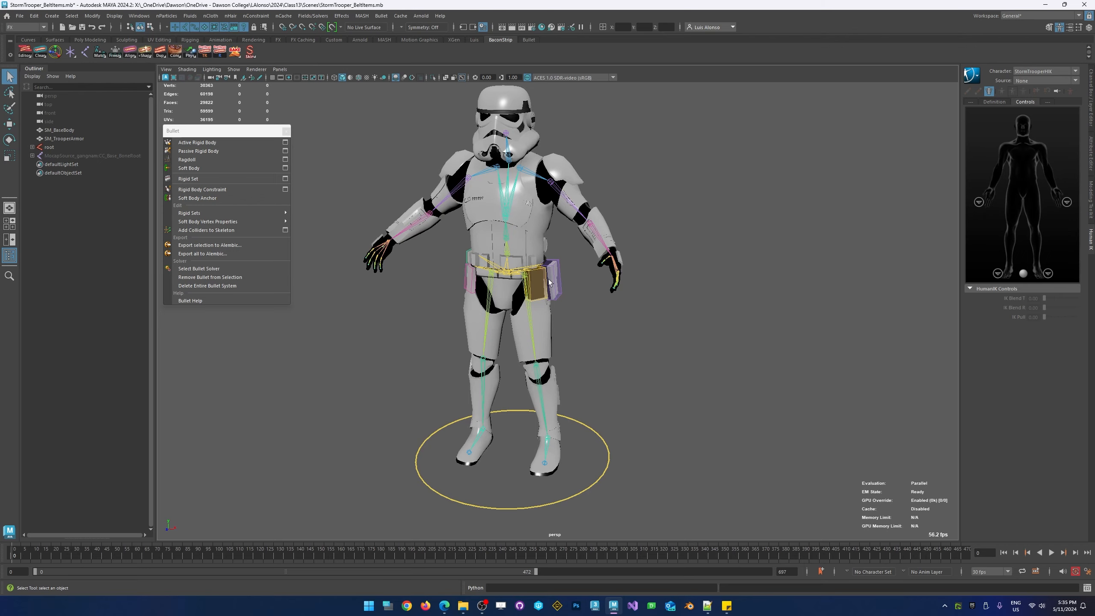
# - Try rotating the back-left belt item joint to show its intended swing, and undo the rotation
pyautogui.click(515, 364)
pyautogui.click(587, 333)
pyautogui.click(559, 289)
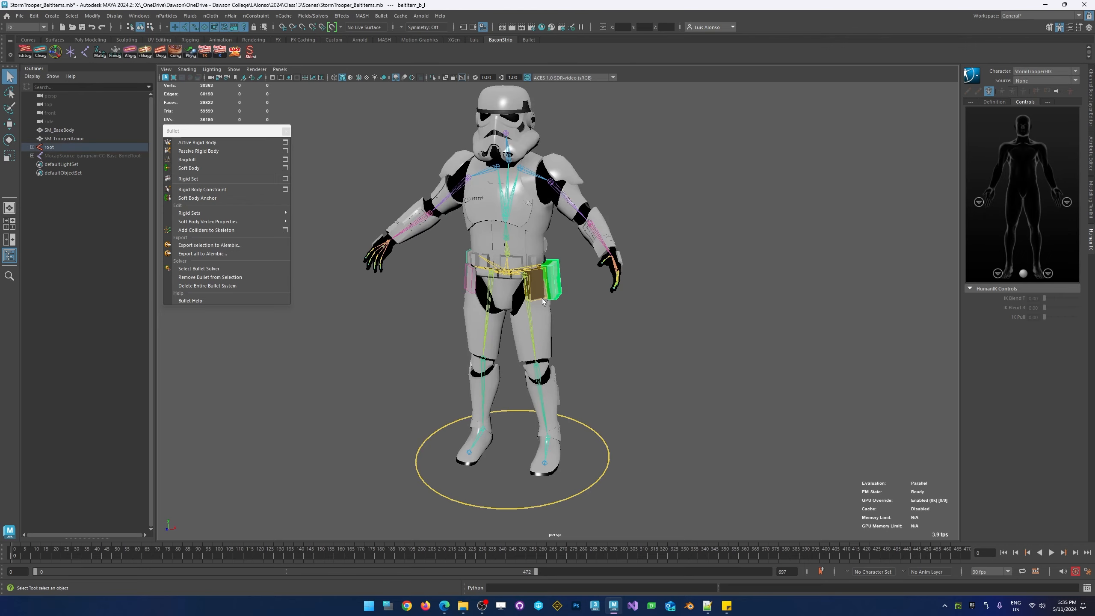
pyautogui.press('e')
pyautogui.moveTo(577, 245); pyautogui.dragTo(557, 202)
pyautogui.hotkey('ctrl', 'z')
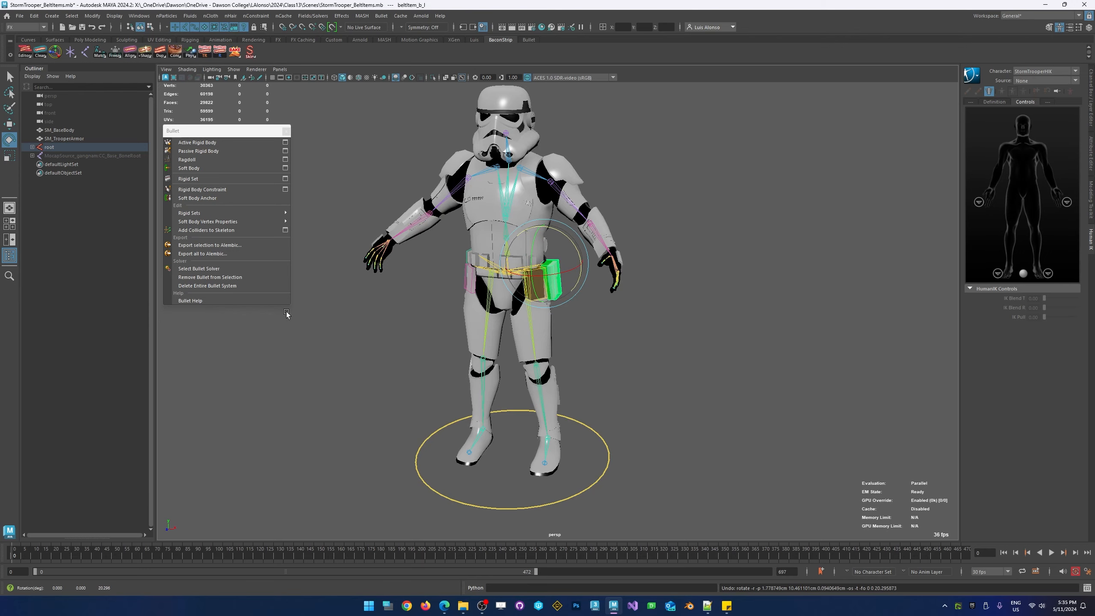
pyautogui.click(668, 336)
# - Turn on the visibility of the Collision layer and inspect the left thigh's collision mesh
pyautogui.click(1091, 82)
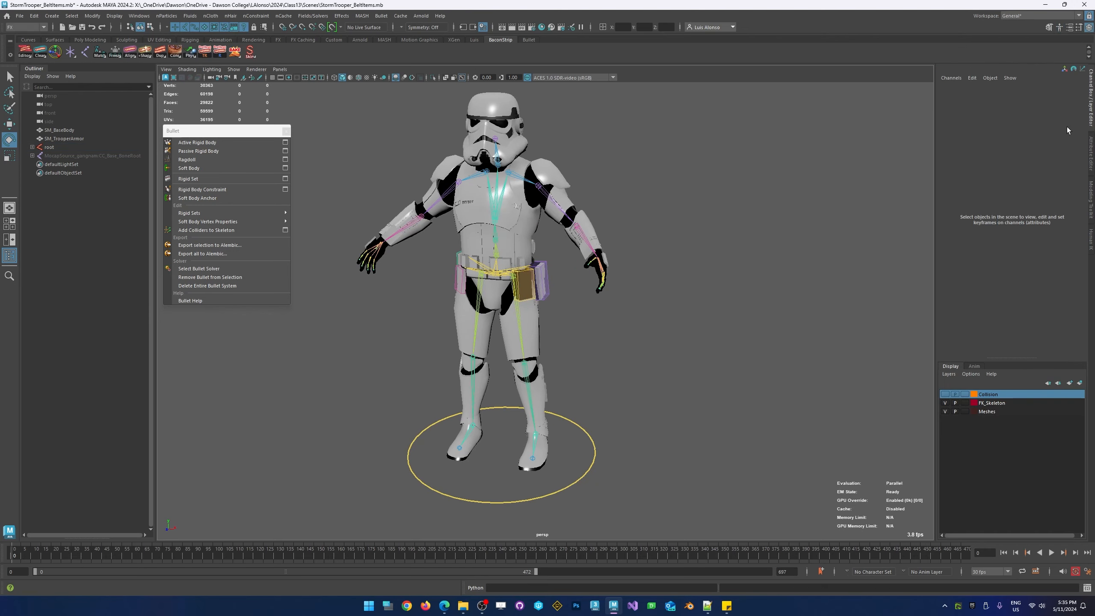
pyautogui.click(944, 394)
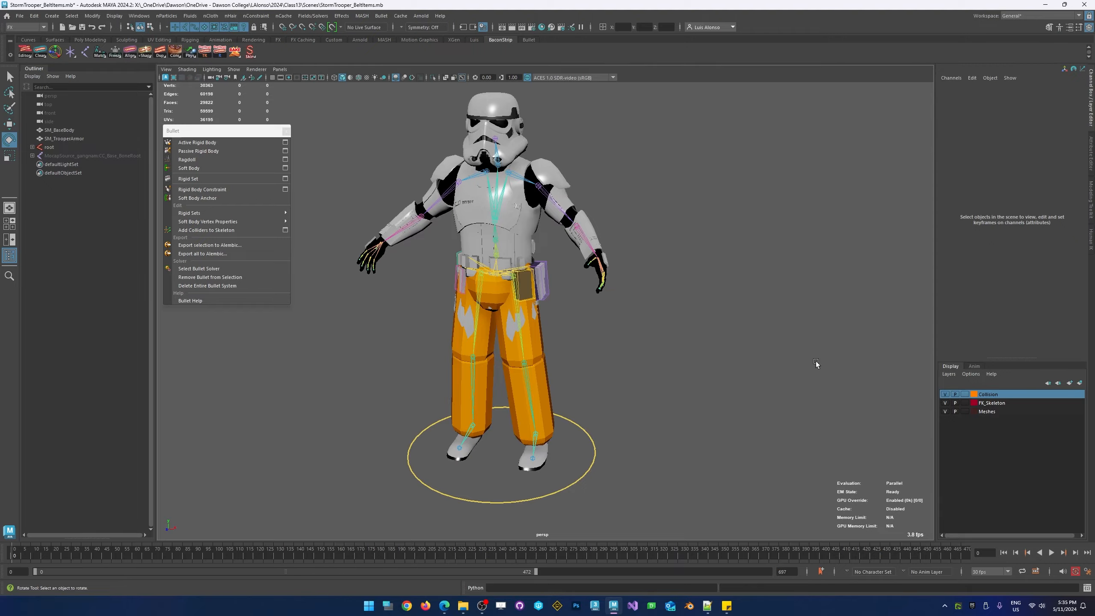
pyautogui.scroll(5, 432, 319)
pyautogui.keyDown('alt'); pyautogui.moveTo(433, 327); pyautogui.dragTo(606, 304); pyautogui.keyUp('alt')
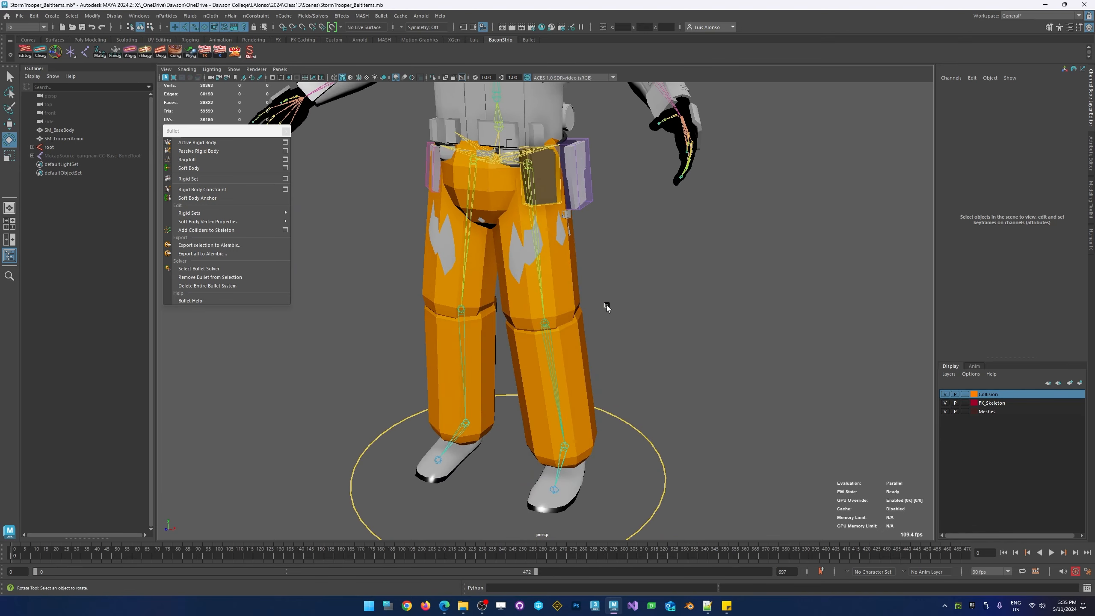
pyautogui.click(565, 288)
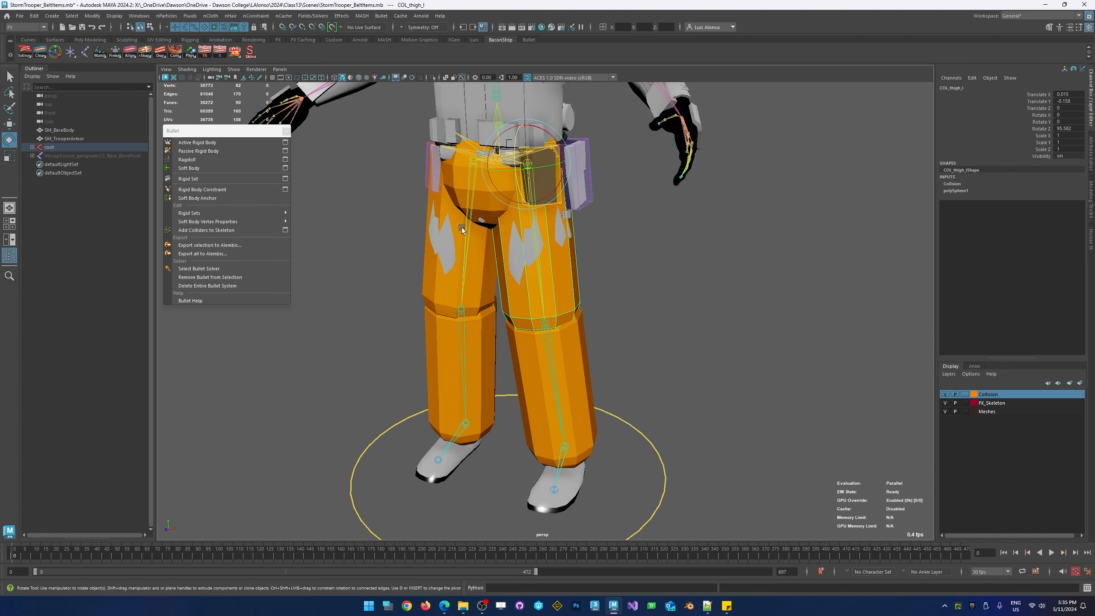
pyautogui.click(588, 259)
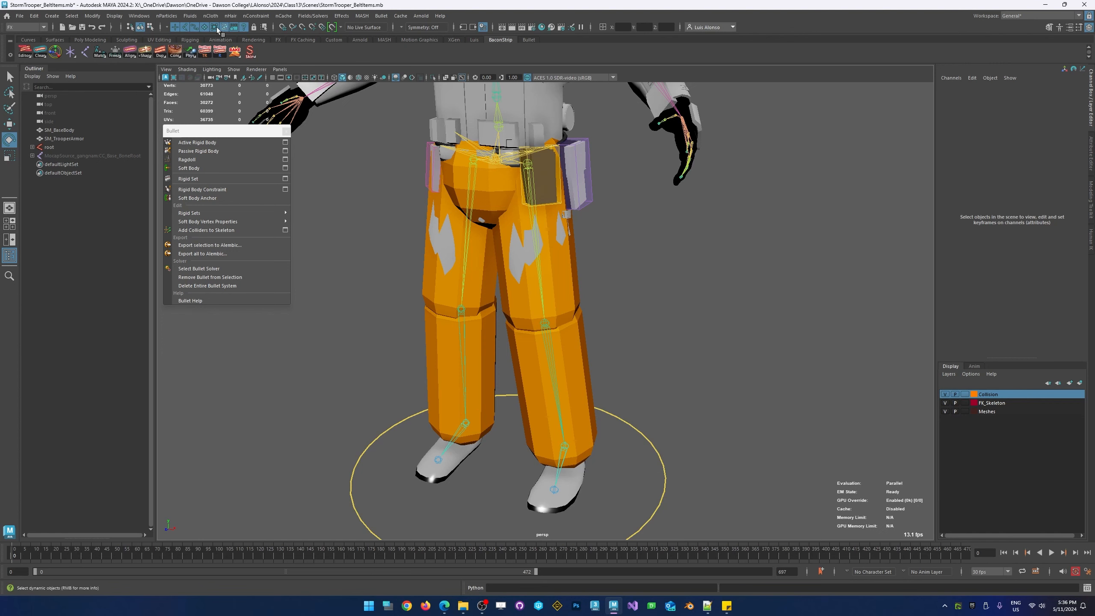
# - Select the pelvis, thigh and calf collision meshes and reset the Bullet passive rigid body options to their defaults
pyautogui.click(491, 200)
pyautogui.click(499, 288)
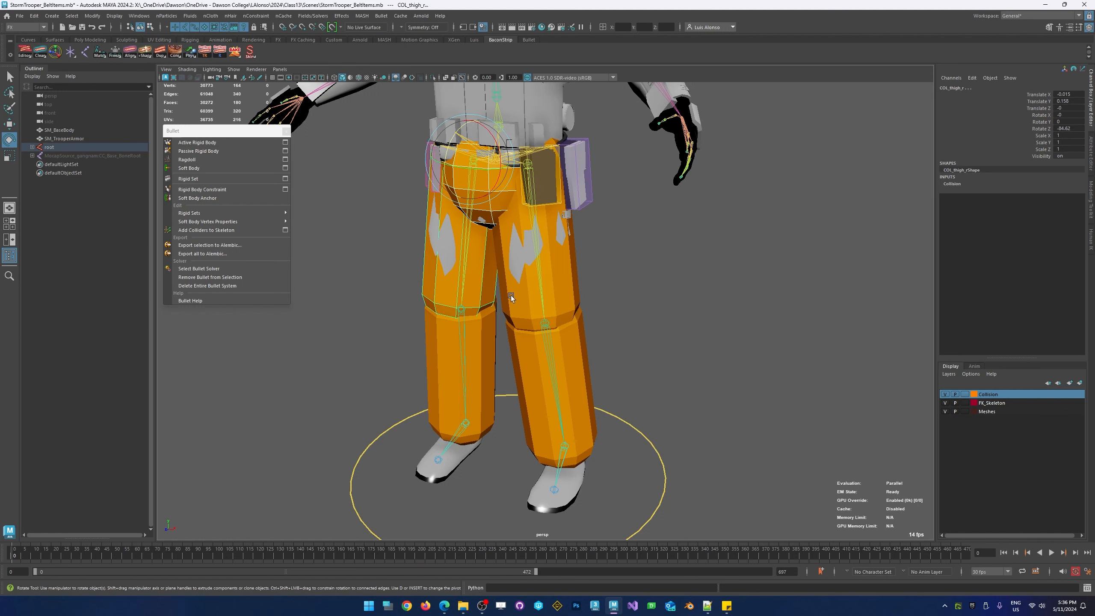
pyautogui.click(520, 348)
pyautogui.click(517, 349)
pyautogui.click(484, 344)
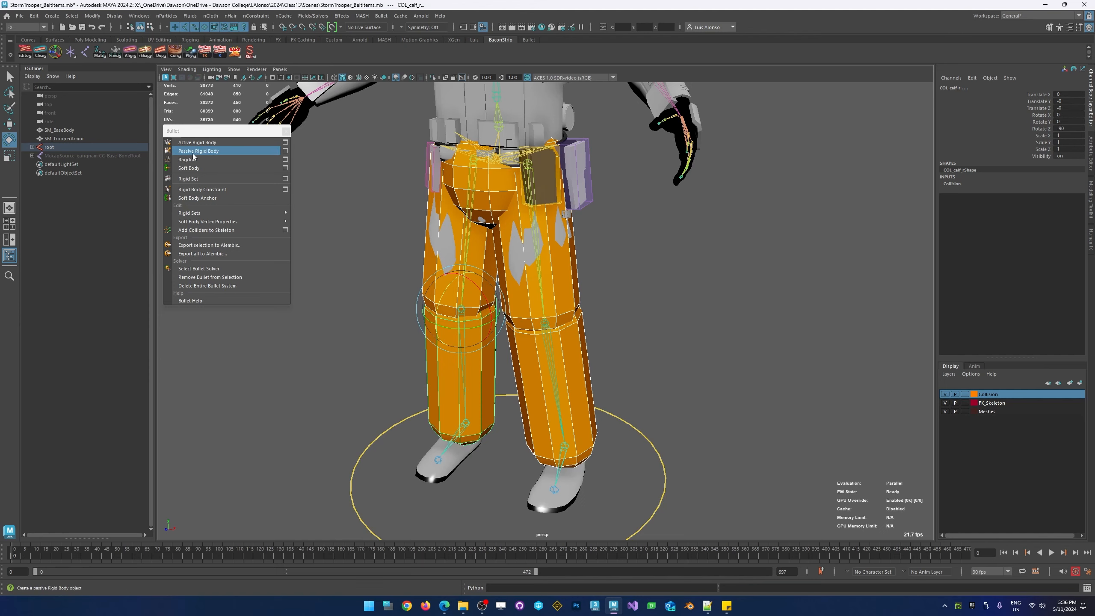
pyautogui.click(285, 151)
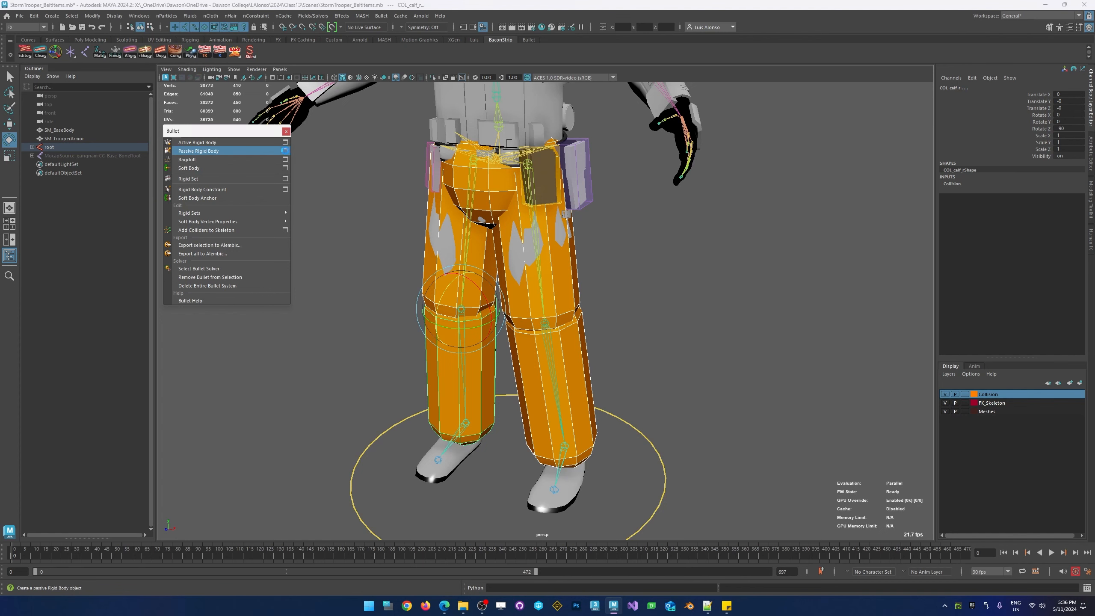
pyautogui.click(625, 81)
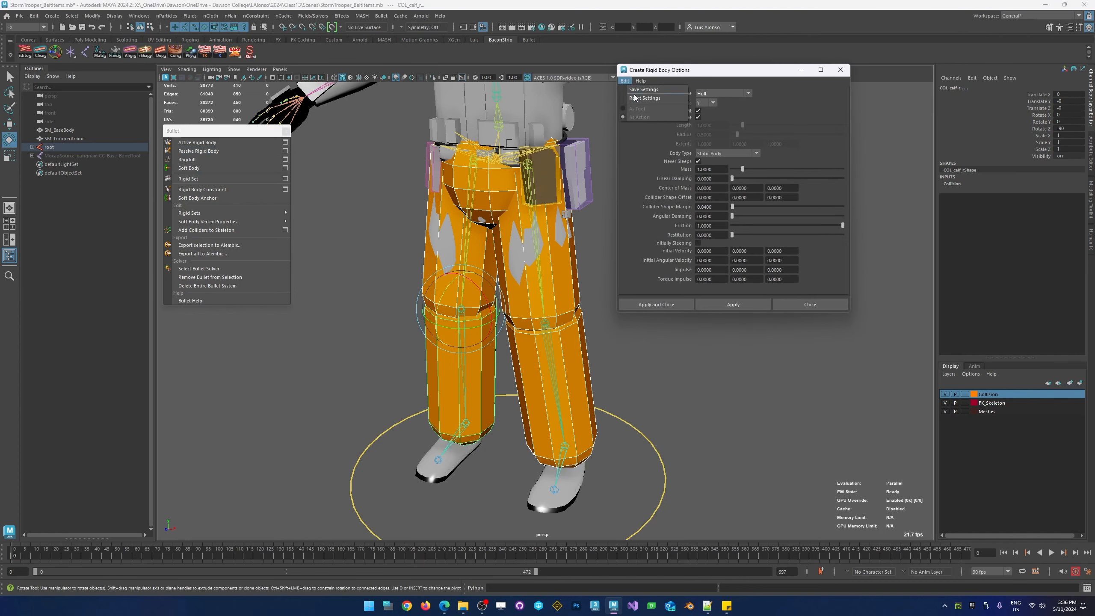
pyautogui.click(634, 99)
pyautogui.moveTo(700, 75); pyautogui.dragTo(717, 161)
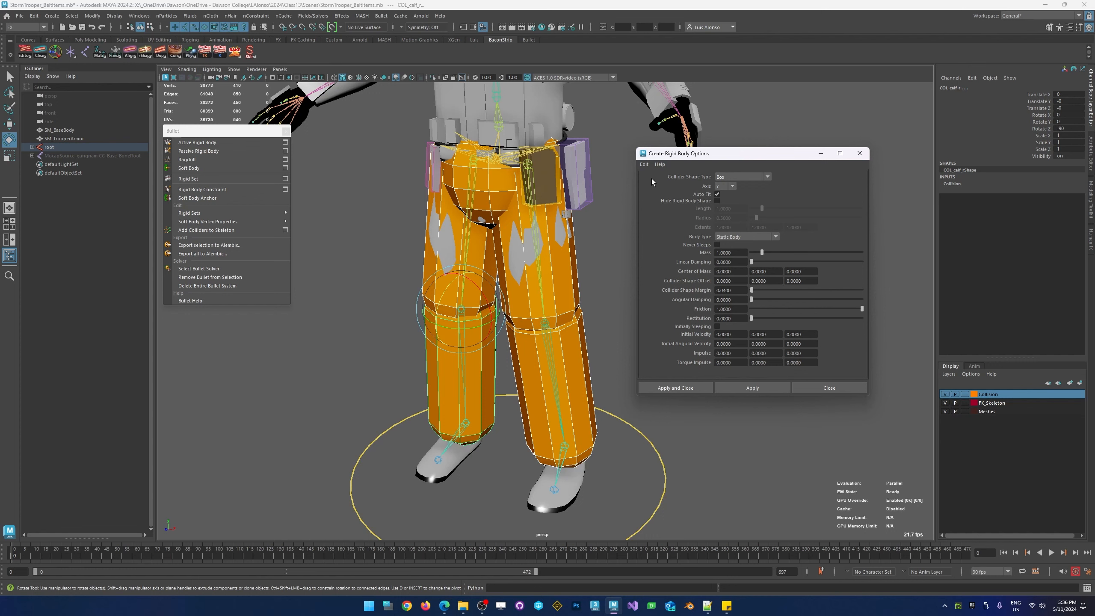
# - Create passive rigid bodies on the selected collision meshes with Capsule colliders, the Kinematic Rigid Body type and Never Sleeps enabled
pyautogui.click(741, 177)
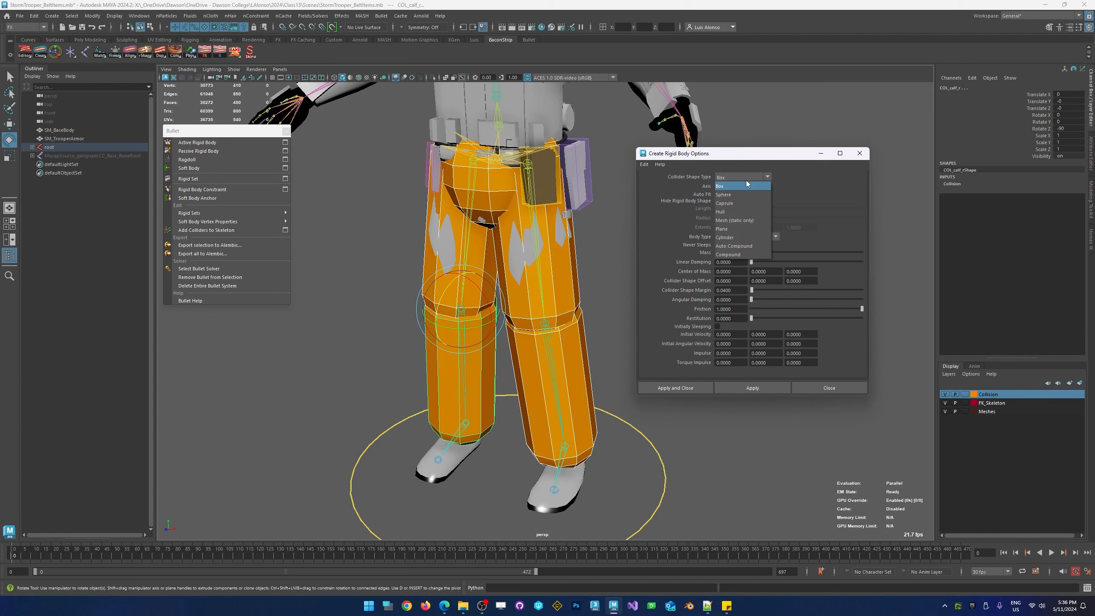
pyautogui.click(733, 204)
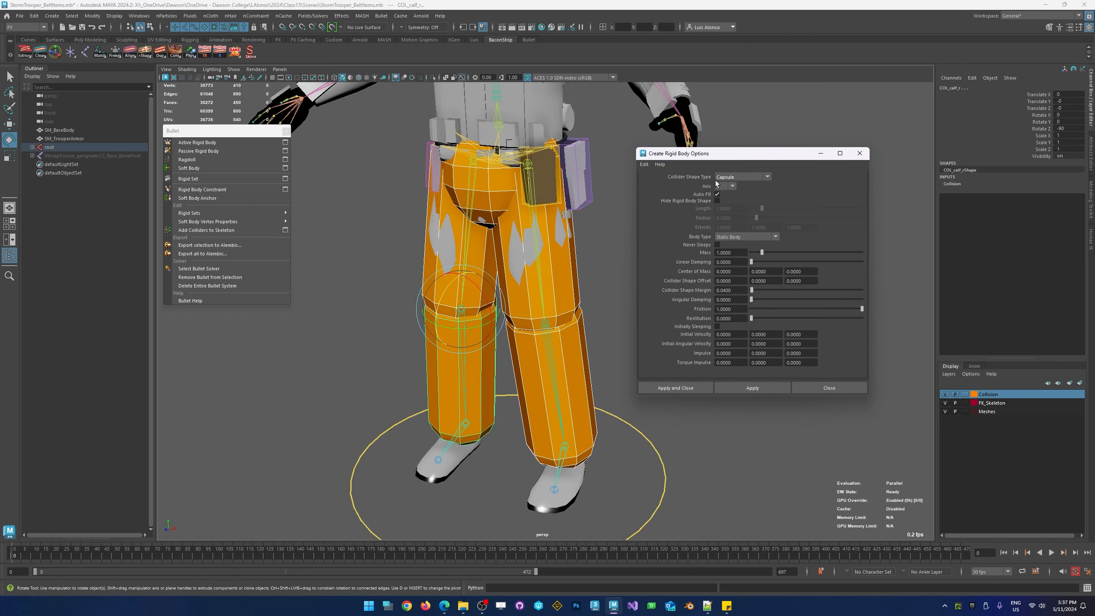
pyautogui.click(726, 238)
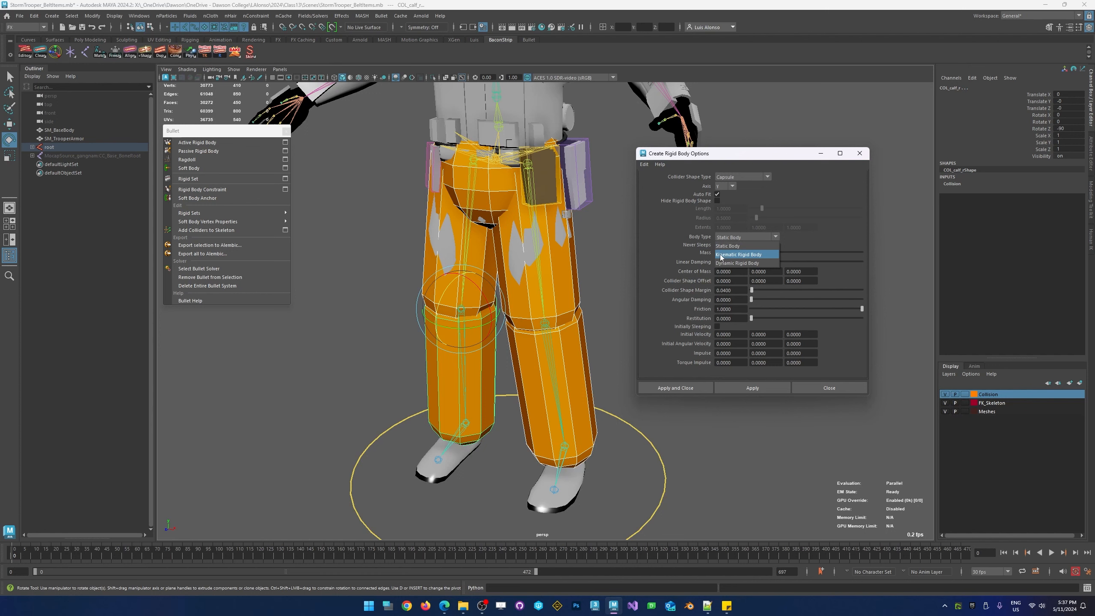
pyautogui.click(720, 256)
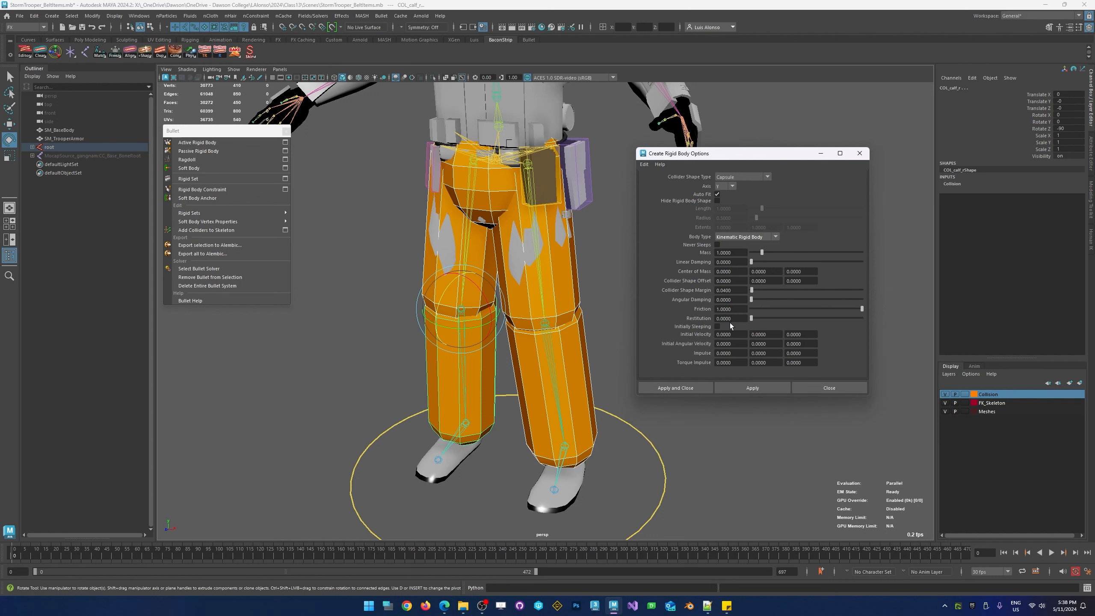
pyautogui.click(717, 244)
pyautogui.click(743, 389)
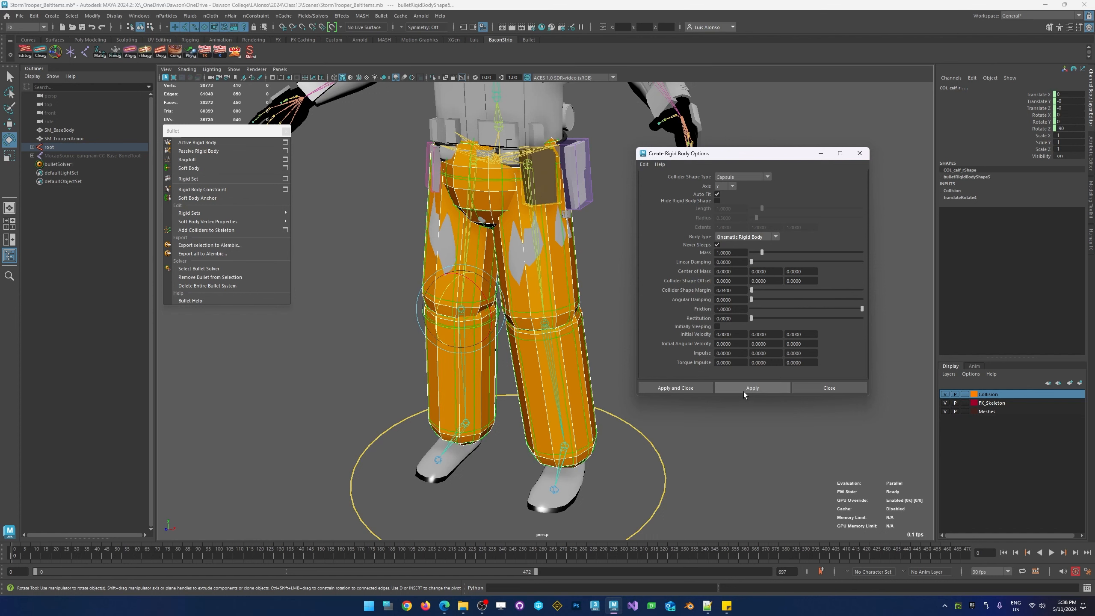
pyautogui.click(860, 153)
pyautogui.click(638, 286)
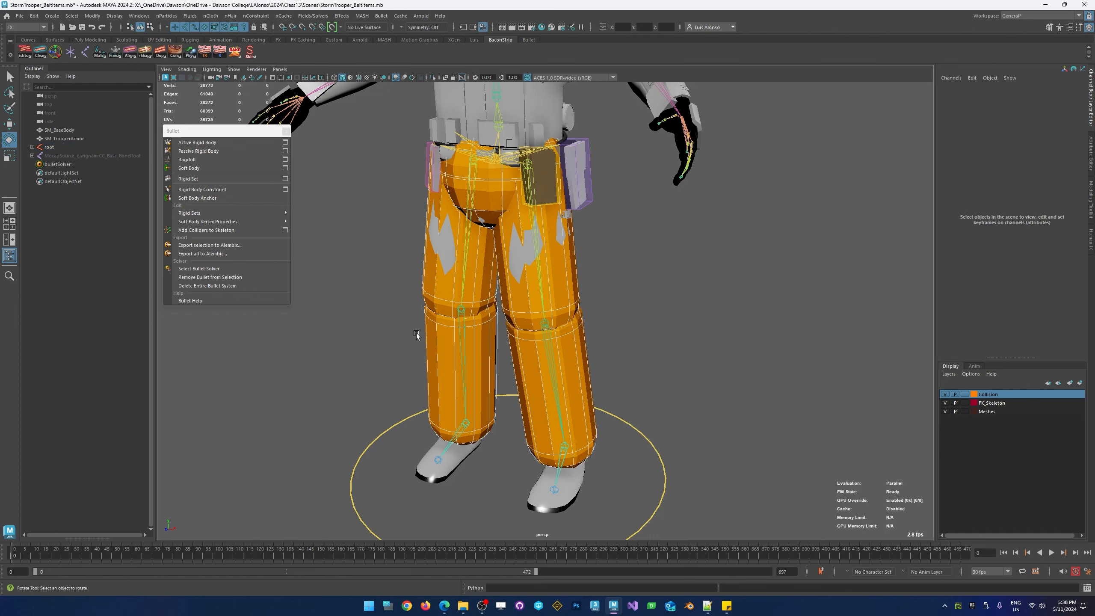
# - Inspect the capsule rigid bodies on the left leg by selecting the collision meshes around the knee
pyautogui.click(566, 309)
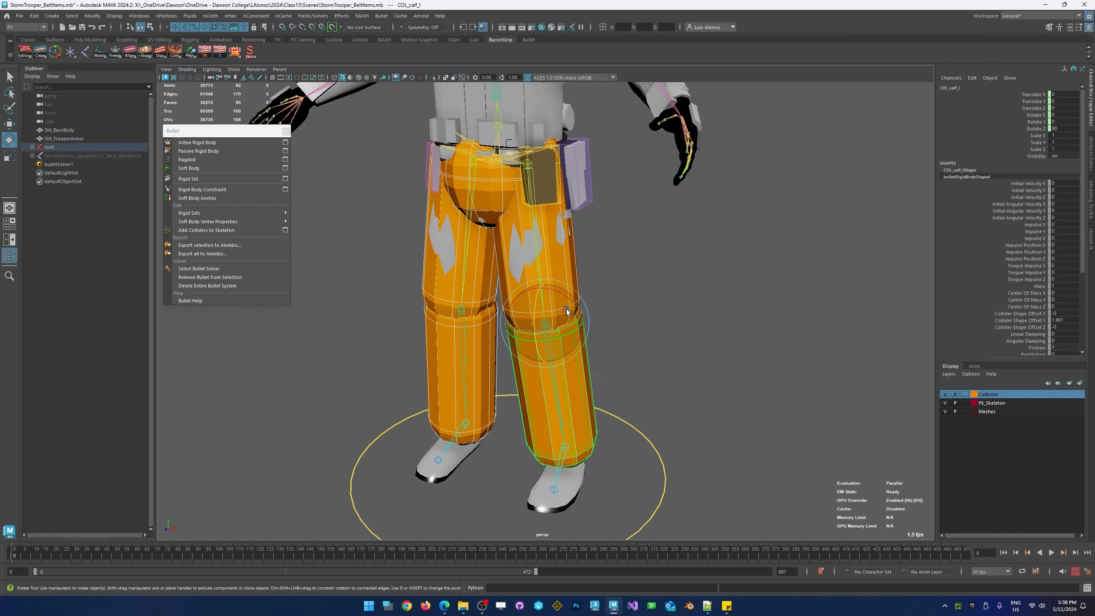
pyautogui.click(670, 397)
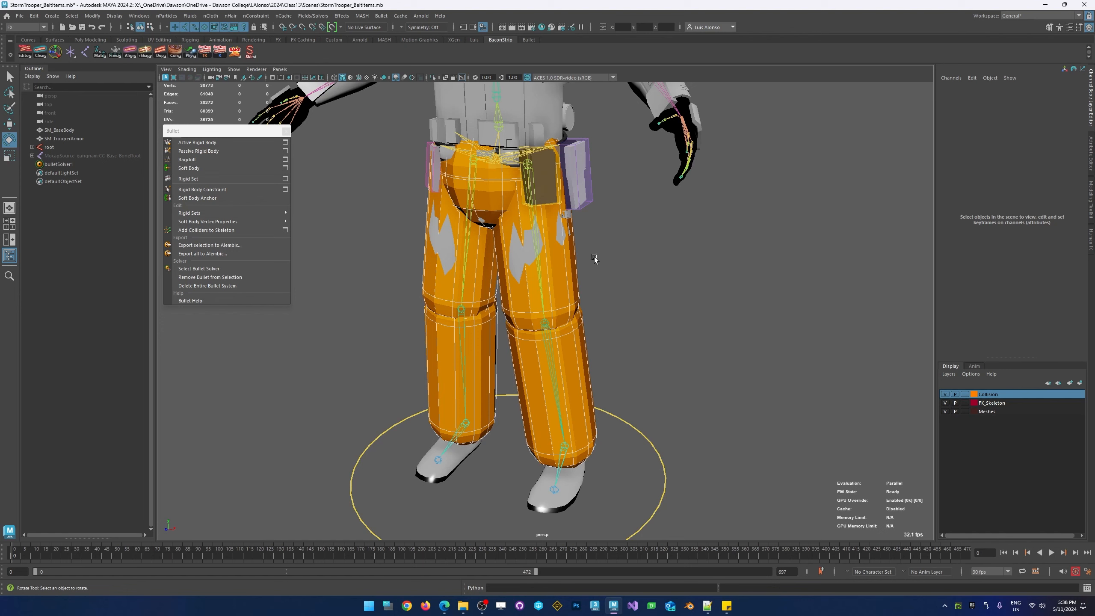
pyautogui.click(575, 270)
pyautogui.click(611, 274)
pyautogui.click(566, 264)
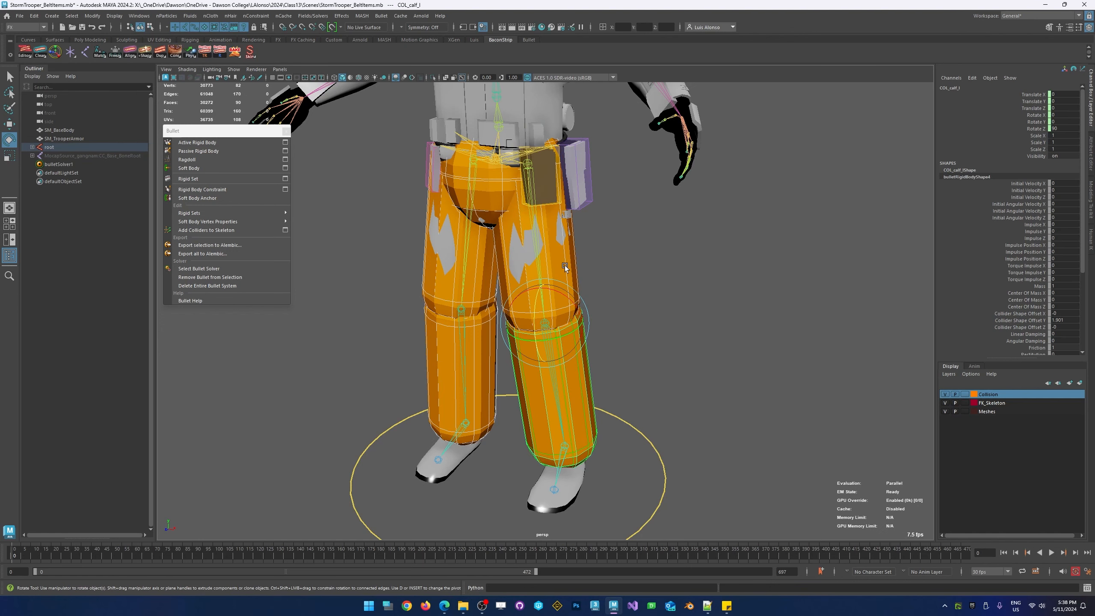
# - Examine the rigid bodies on the thighs, left calf and pelvis and the beltItem_b_l pouch joint by selecting each one
pyautogui.click(425, 279)
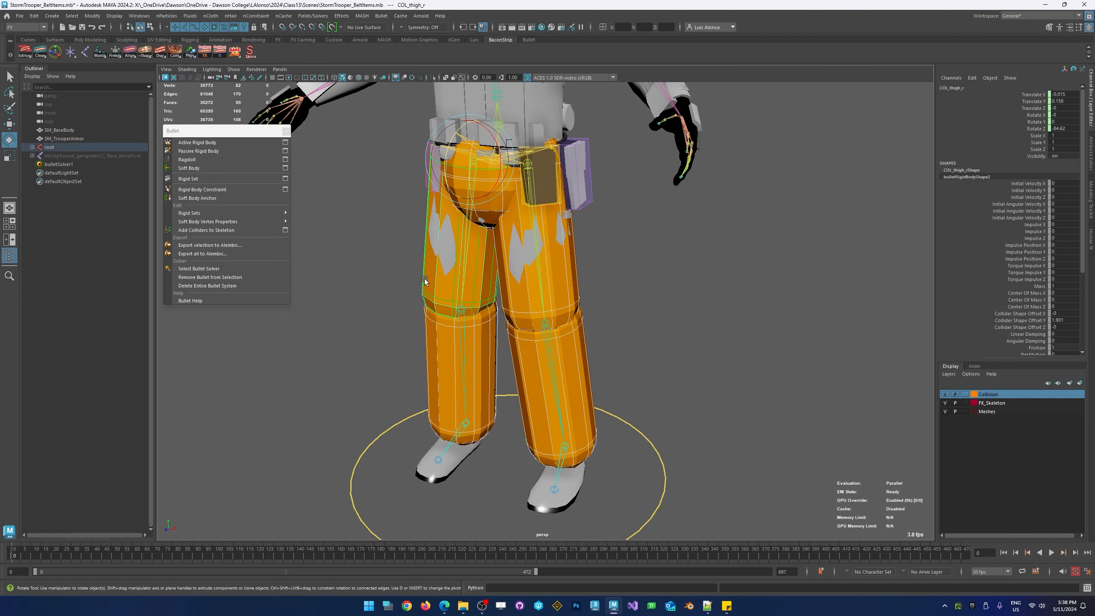
pyautogui.click(528, 346)
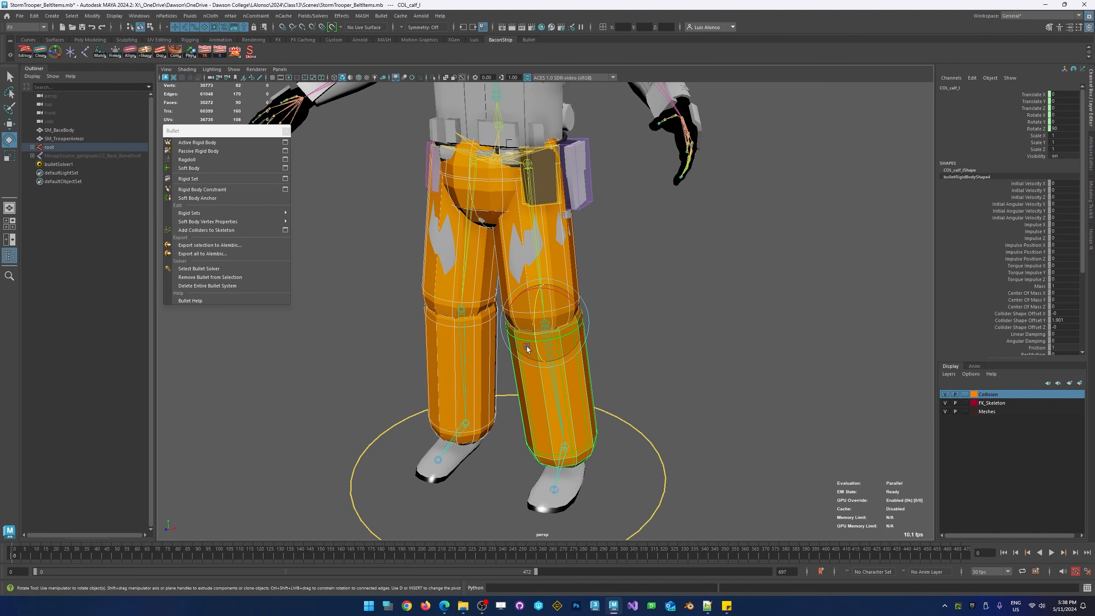
pyautogui.click(488, 188)
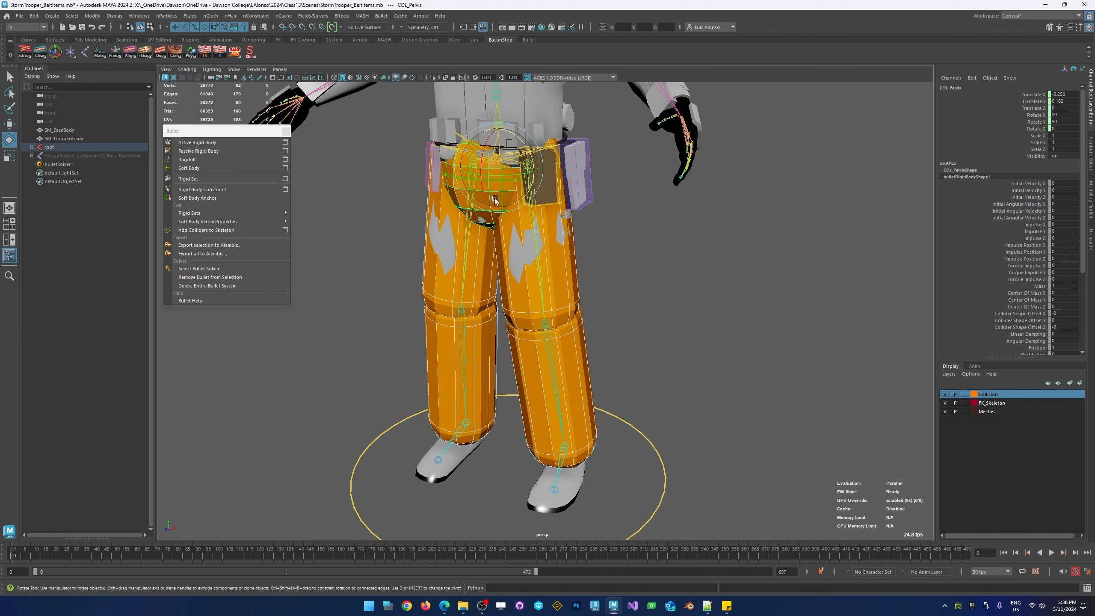
pyautogui.click(547, 212)
pyautogui.click(588, 190)
pyautogui.click(588, 187)
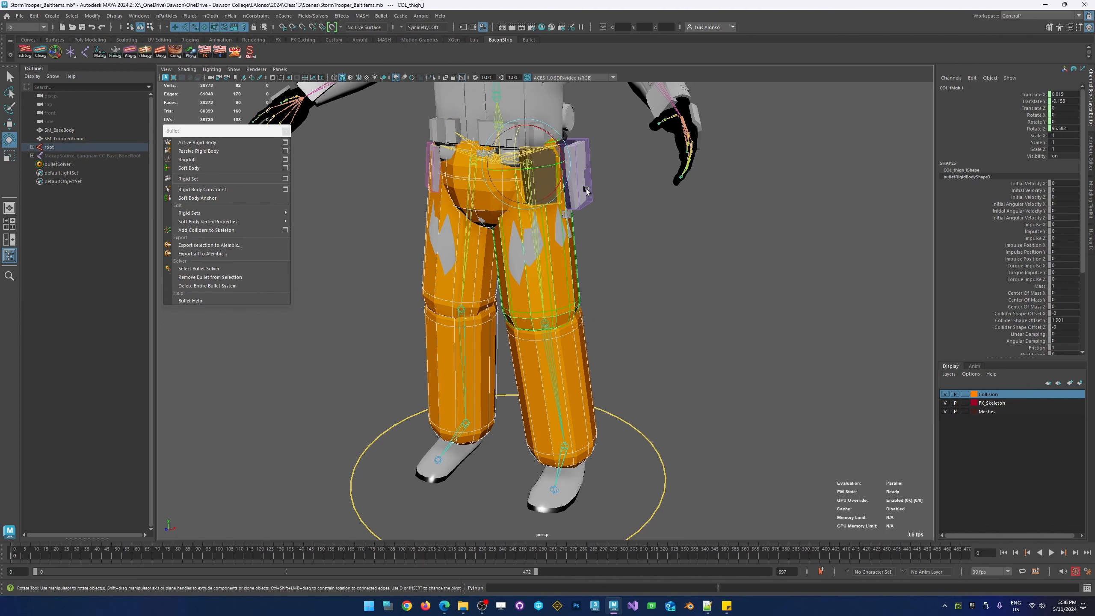
pyautogui.click(607, 188)
pyautogui.click(586, 160)
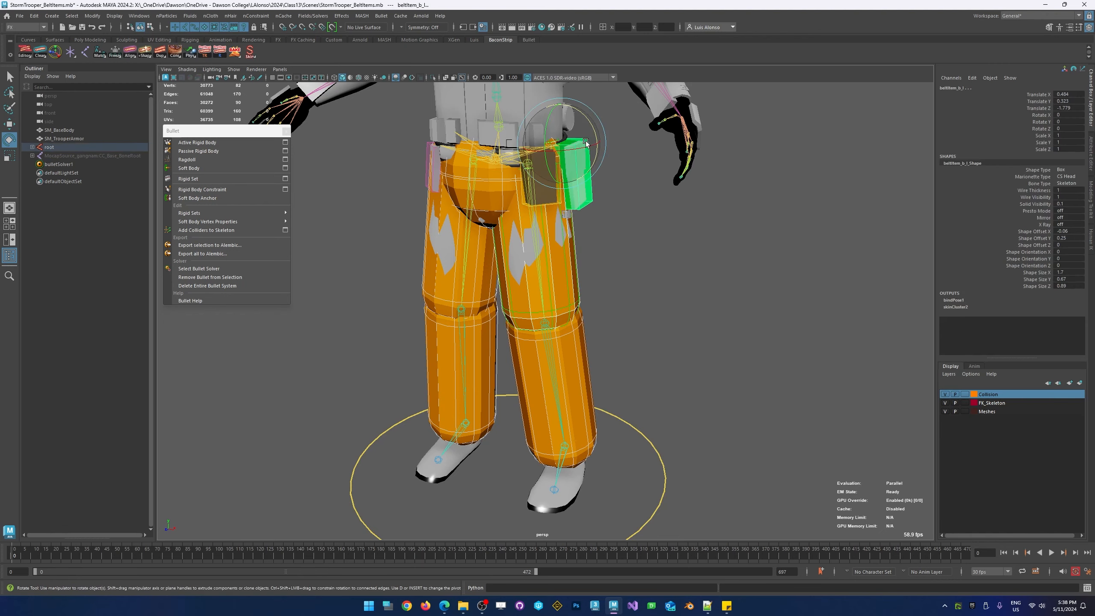
pyautogui.click(601, 198)
pyautogui.click(588, 198)
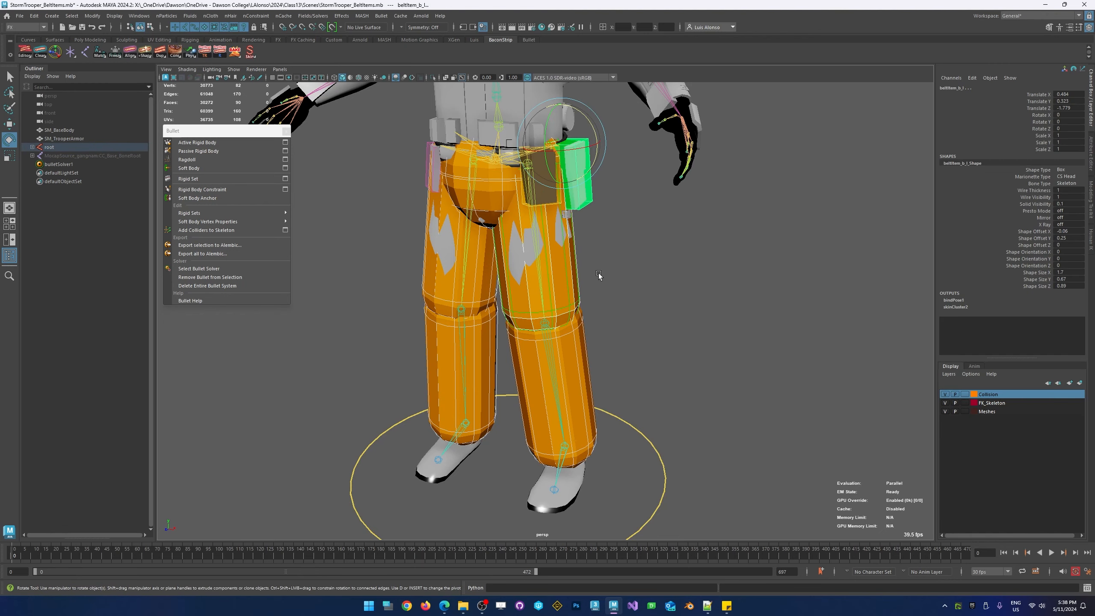
pyautogui.click(573, 345)
pyautogui.click(592, 201)
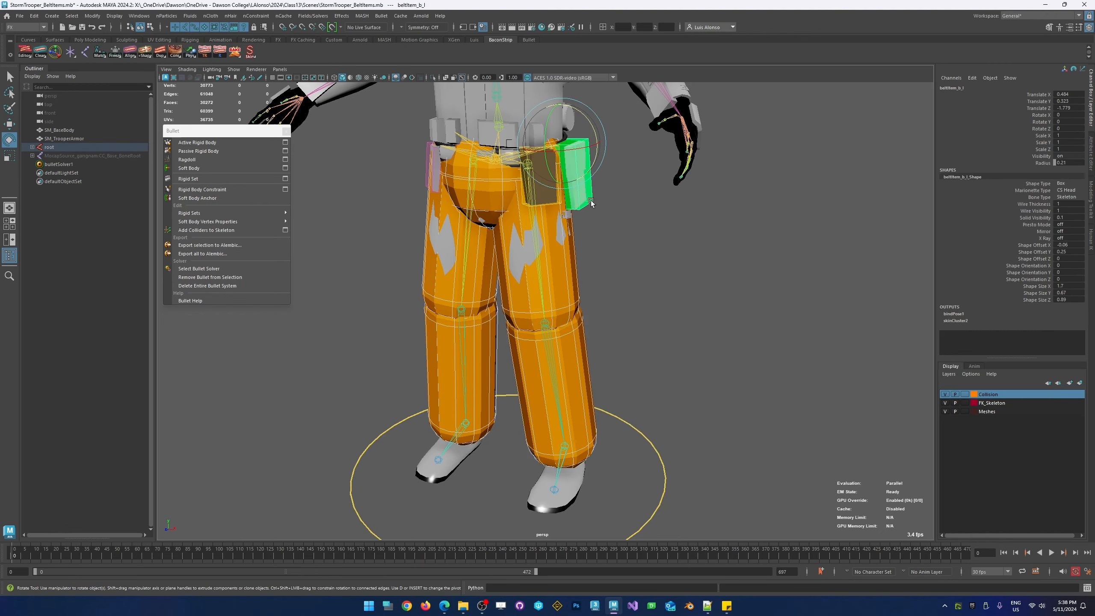
pyautogui.click(427, 152)
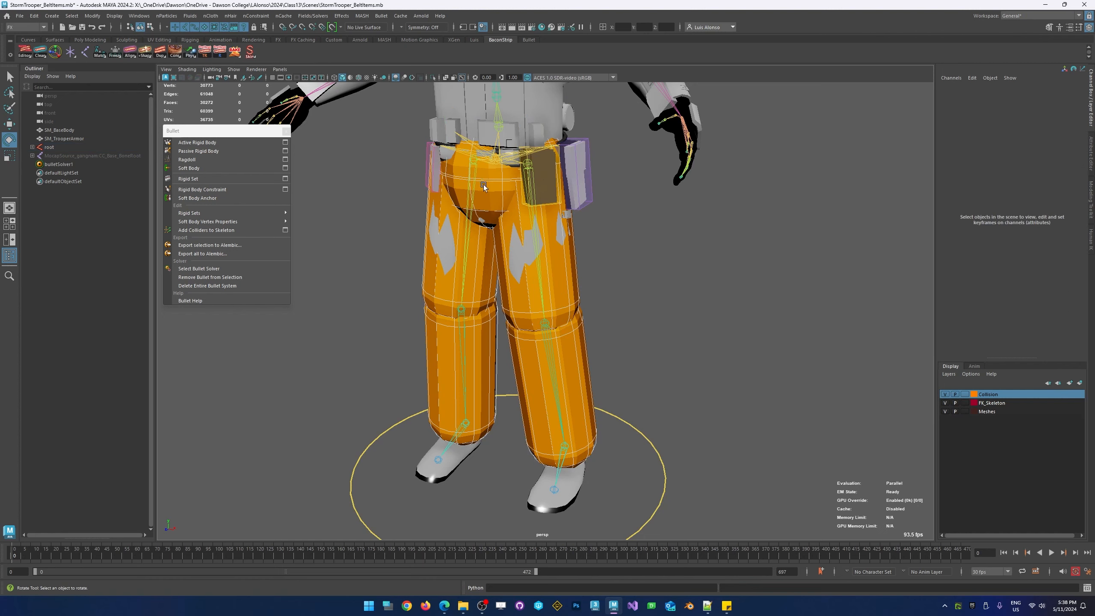
# - Clear the selection and hide the Collision layer to expose the belt pouches and leg armor
pyautogui.keyDown('alt'); pyautogui.moveTo(525, 208); pyautogui.dragTo(587, 210); pyautogui.keyUp('alt')
pyautogui.click(592, 207)
pyautogui.click(607, 215)
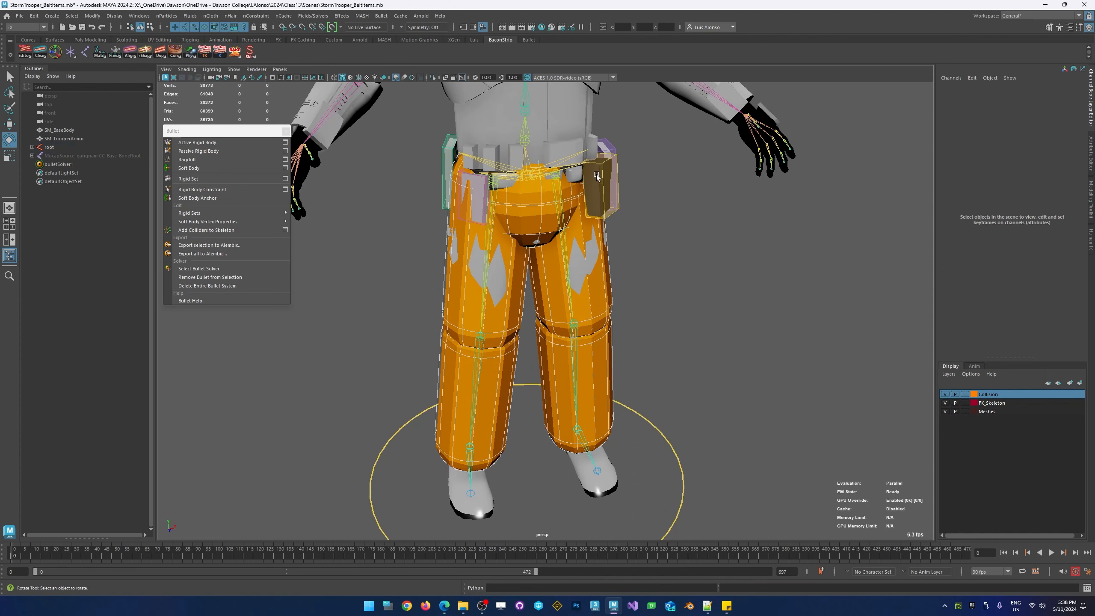
pyautogui.click(596, 175)
pyautogui.click(672, 238)
pyautogui.click(944, 394)
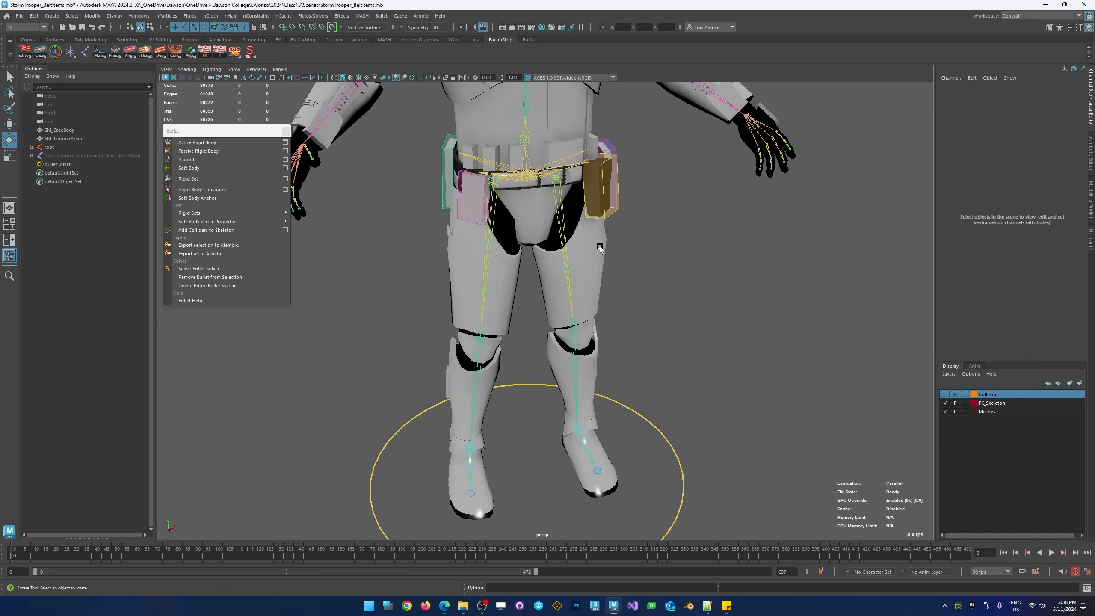
# - Try rotating the beltItem_b_l pouch joint to test its swing, and undo the rotations
pyautogui.click(597, 188)
pyautogui.click(578, 228)
pyautogui.click(560, 221)
pyautogui.click(596, 295)
pyautogui.keyDown('alt'); pyautogui.moveTo(582, 239); pyautogui.dragTo(553, 232); pyautogui.keyUp('alt')
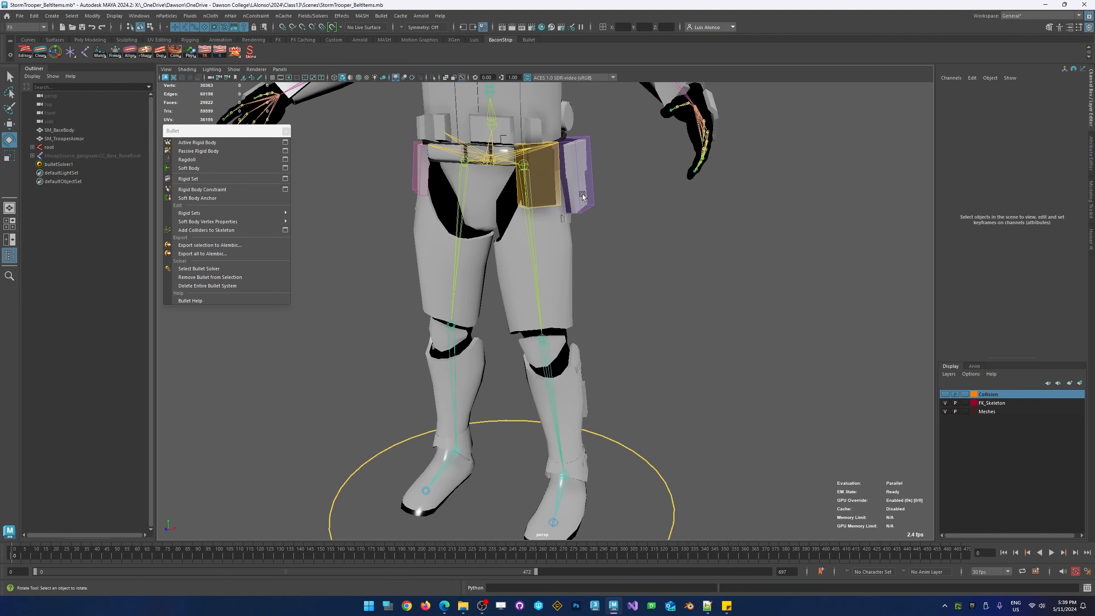
pyautogui.keyDown('alt'); pyautogui.moveTo(581, 203); pyautogui.dragTo(591, 193); pyautogui.keyUp('alt')
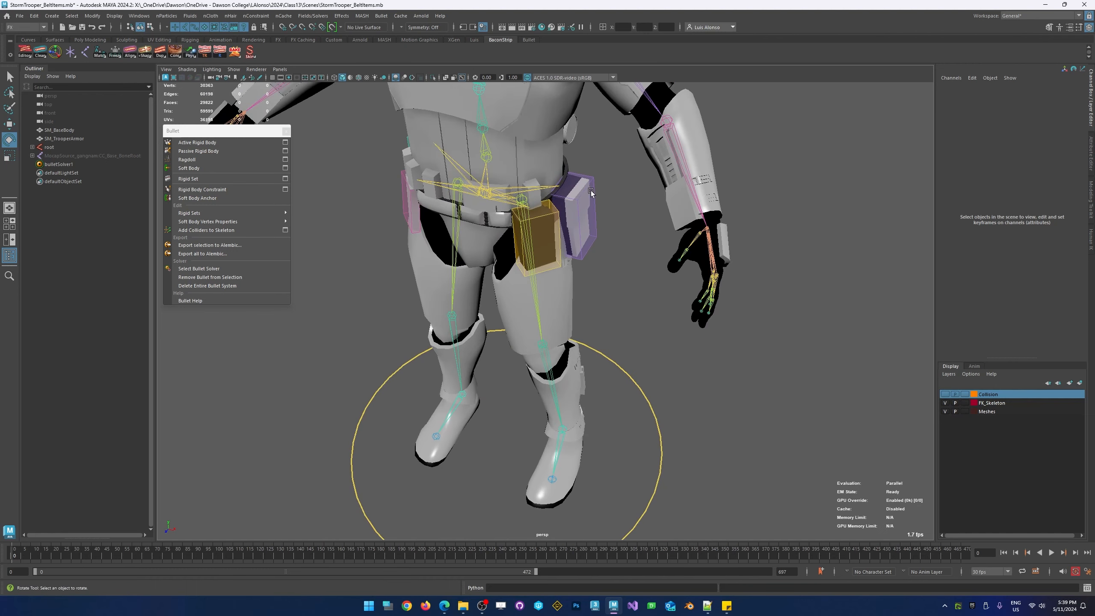
pyautogui.click(595, 228)
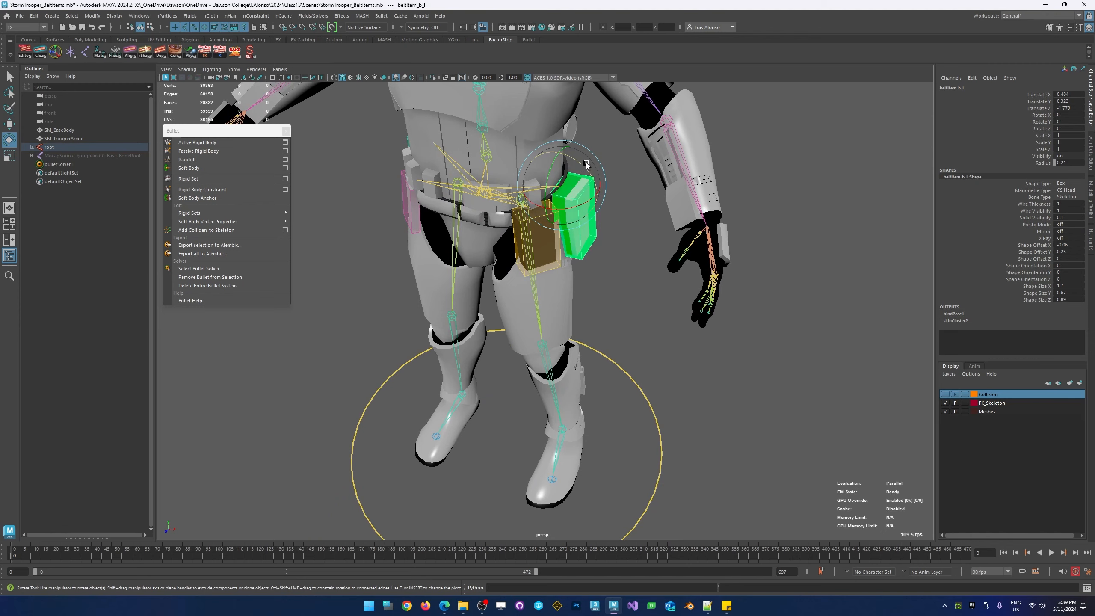
pyautogui.moveTo(589, 171); pyautogui.dragTo(565, 148)
pyautogui.hotkey('ctrl', 'z')
pyautogui.moveTo(527, 190); pyautogui.dragTo(535, 220)
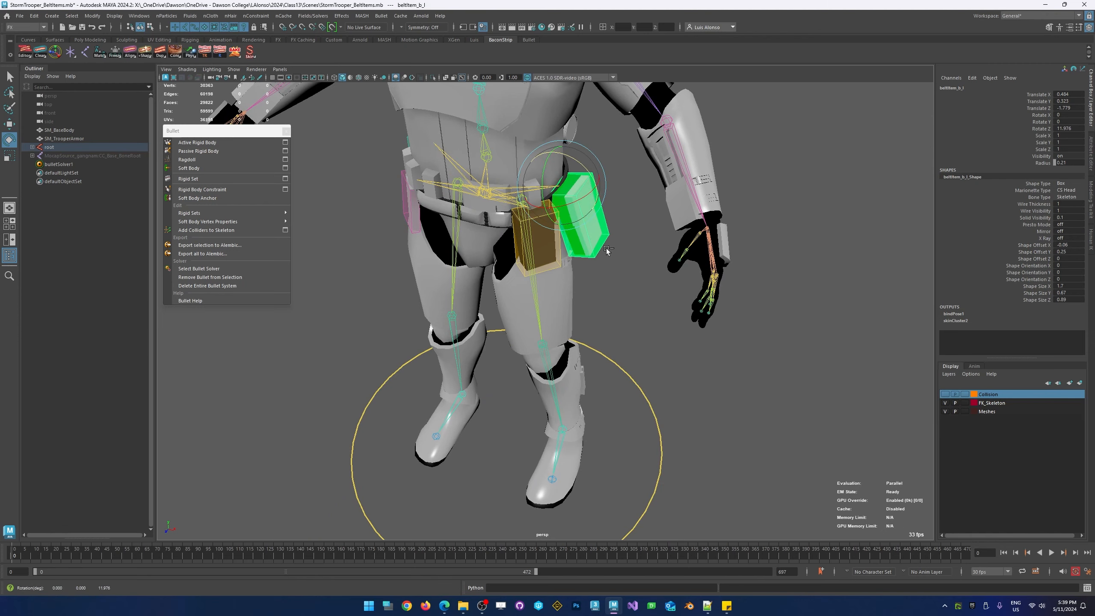
pyautogui.hotkey('ctrl', 'z')
# - Create a locator, match its transforms to the beltItem_b_l pouch joint and select the locator
pyautogui.keyDown('alt'); pyautogui.moveTo(540, 314); pyautogui.dragTo(539, 308, button='middle'); pyautogui.keyUp('alt')
pyautogui.keyDown('alt'); pyautogui.moveTo(540, 308); pyautogui.dragTo(455, 268); pyautogui.keyUp('alt')
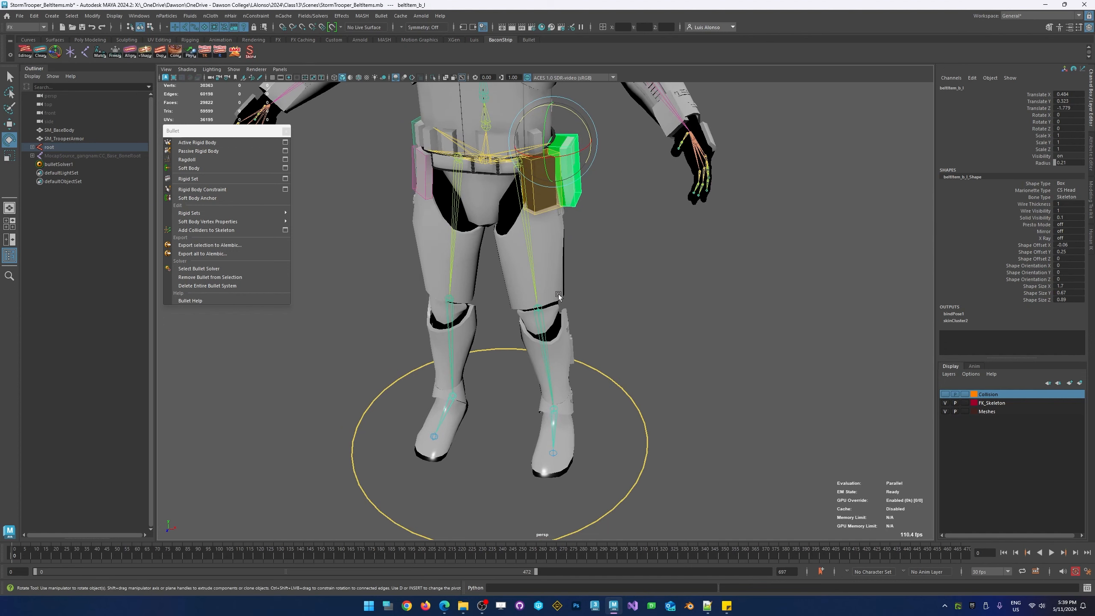
pyautogui.click(598, 305)
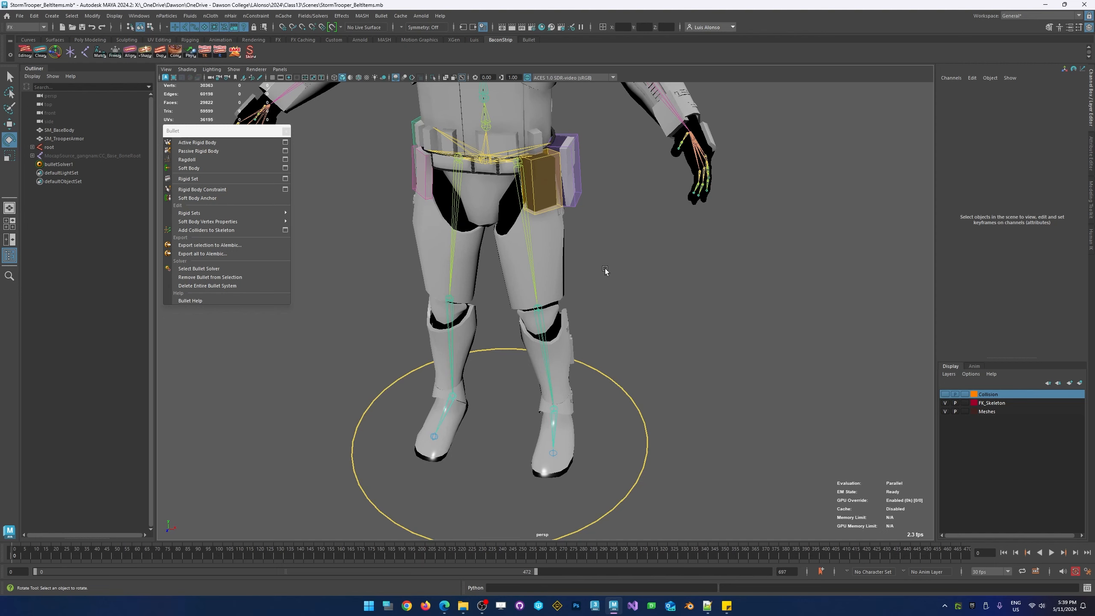
pyautogui.click(70, 52)
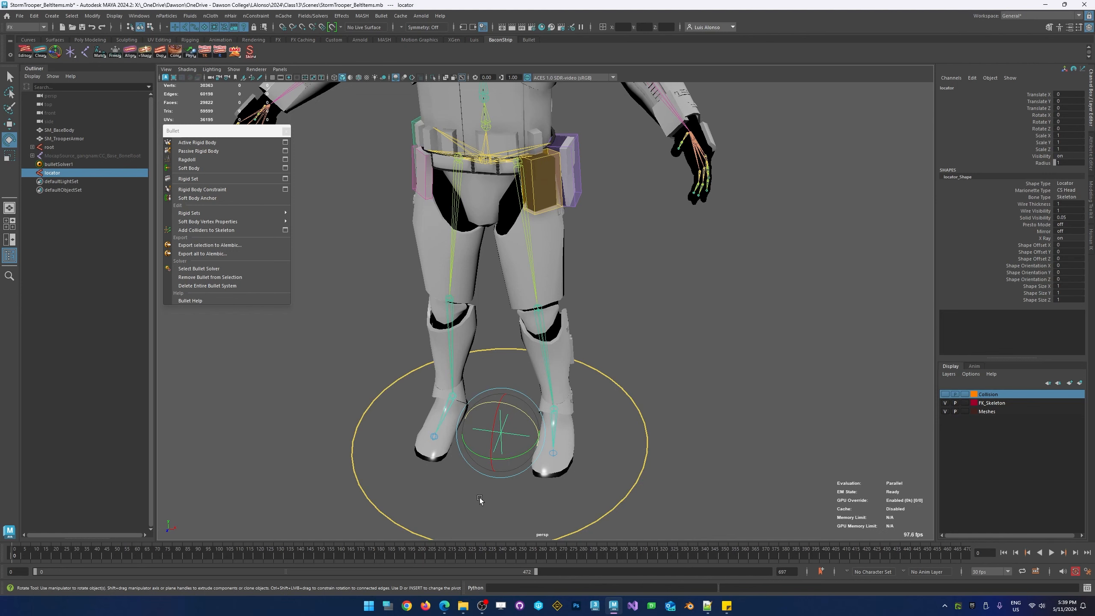
pyautogui.press('q')
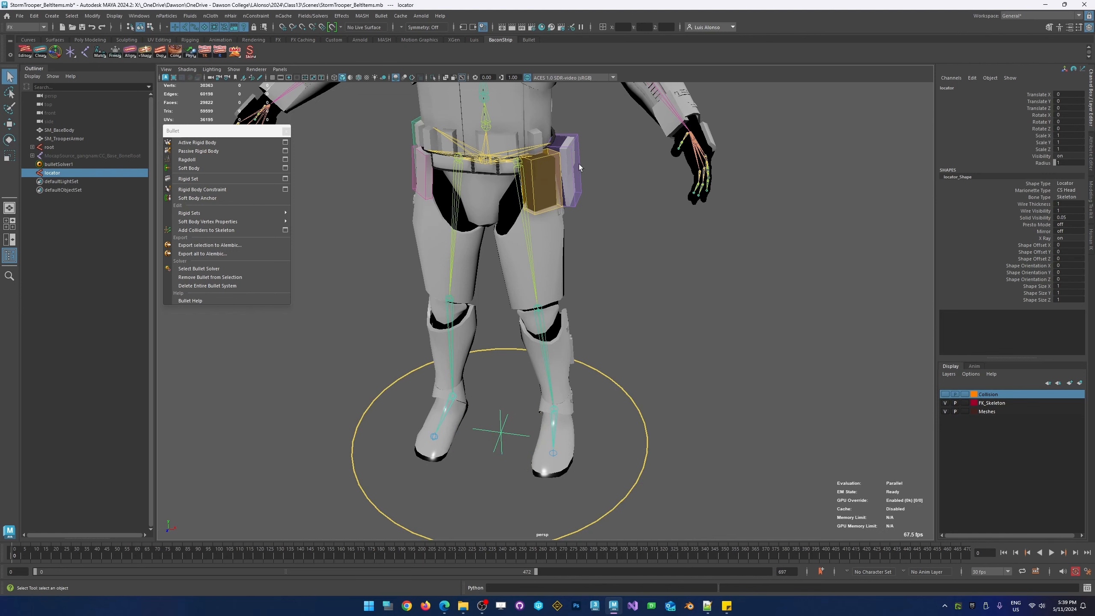
pyautogui.click(577, 152)
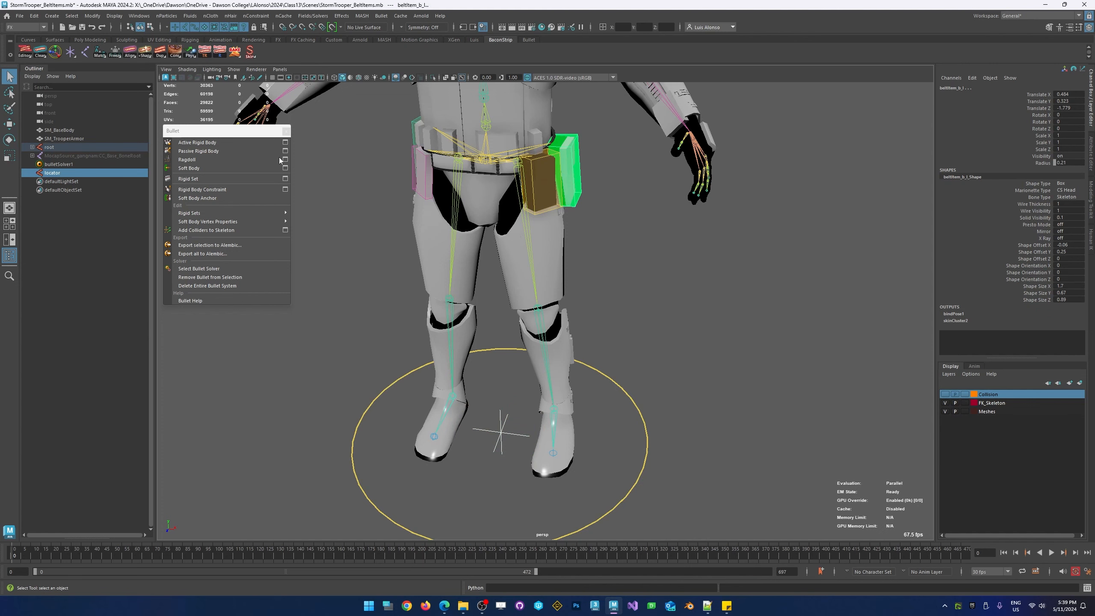
pyautogui.rightClick(98, 51)
pyautogui.click(110, 75)
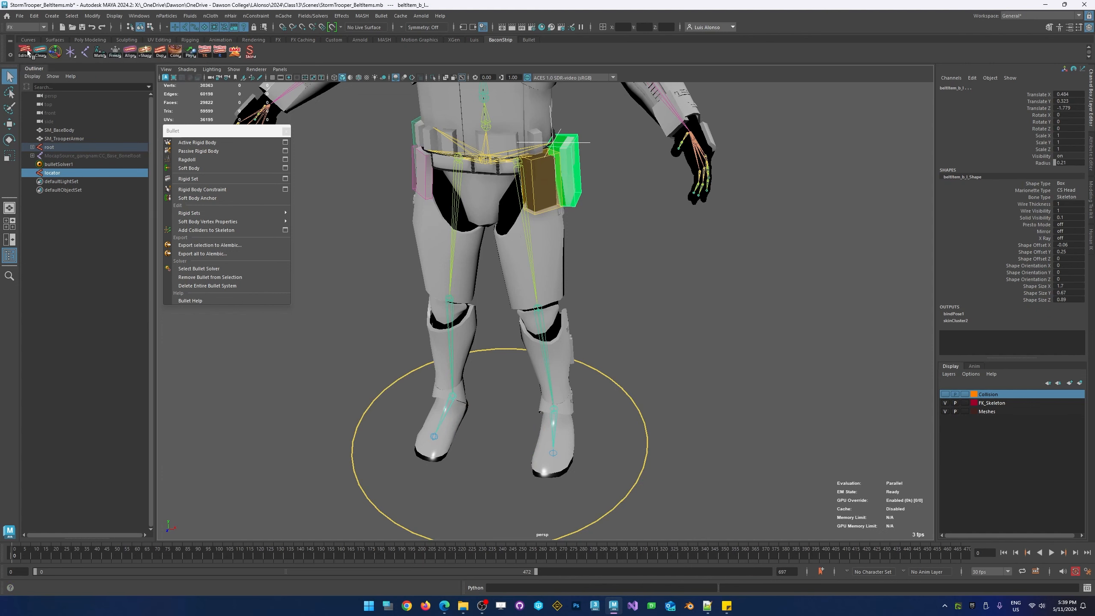
pyautogui.click(98, 16)
pyautogui.moveTo(111, 66)
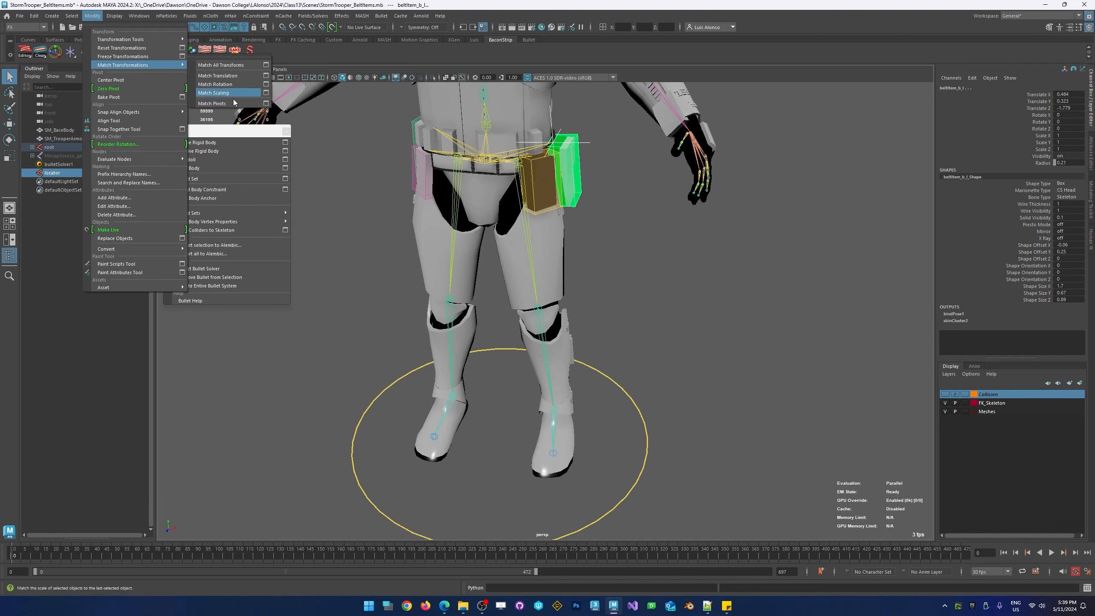
pyautogui.click(609, 183)
pyautogui.click(593, 140)
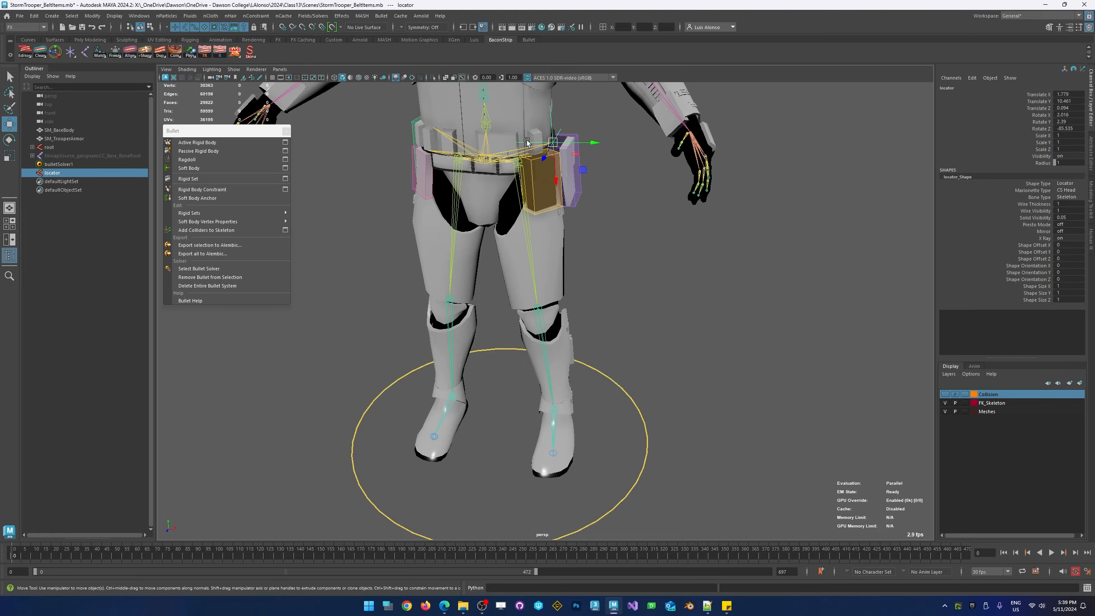
# - Try swinging the beltItem_b_l joint outward about Z to check its pivot against the locator, and undo the rotation
pyautogui.press('w')
pyautogui.keyDown('alt'); pyautogui.moveTo(529, 138); pyautogui.dragTo(441, 202, button='middle'); pyautogui.keyUp('alt')
pyautogui.keyDown('alt'); pyautogui.moveTo(388, 196); pyautogui.dragTo(460, 147, button='right'); pyautogui.keyUp('alt')
pyautogui.keyDown('alt'); pyautogui.moveTo(347, 218); pyautogui.dragTo(392, 200); pyautogui.keyUp('alt')
pyautogui.keyDown('alt'); pyautogui.moveTo(392, 200); pyautogui.dragTo(439, 244, button='middle'); pyautogui.keyUp('alt')
pyautogui.keyDown('alt'); pyautogui.moveTo(439, 245); pyautogui.dragTo(465, 247); pyautogui.keyUp('alt')
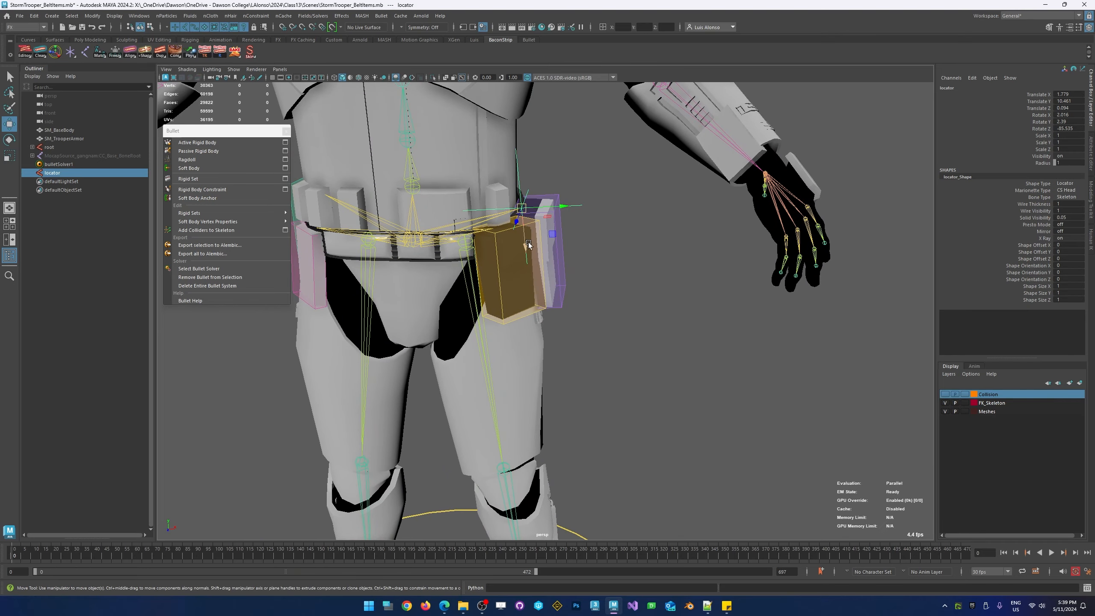
pyautogui.press('e')
pyautogui.moveTo(536, 214); pyautogui.dragTo(557, 240)
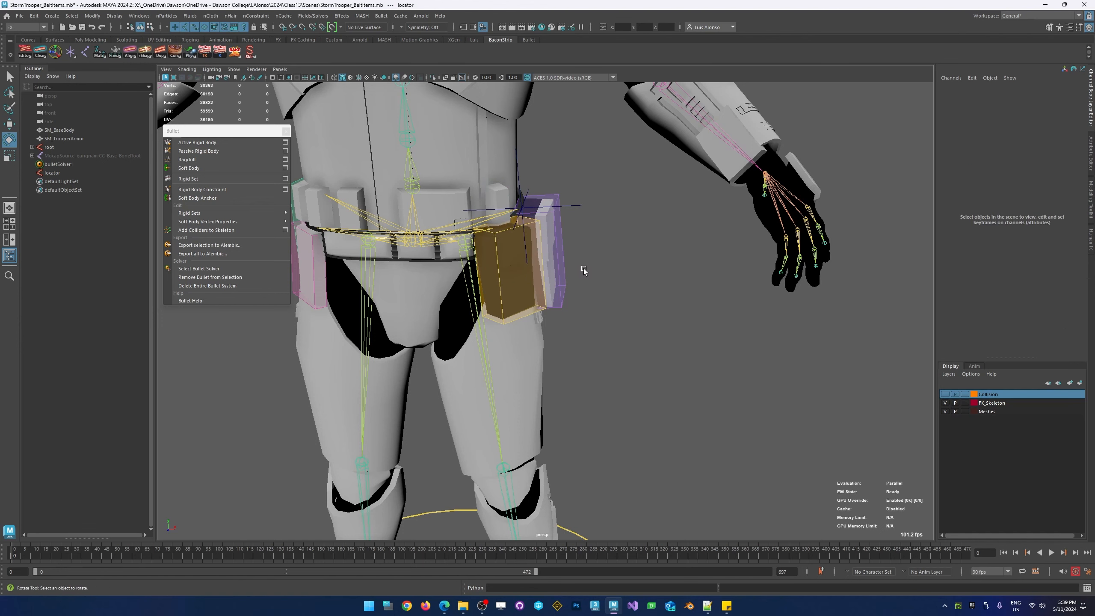
pyautogui.click(556, 240)
pyautogui.moveTo(559, 202); pyautogui.dragTo(609, 264)
pyautogui.click(592, 273)
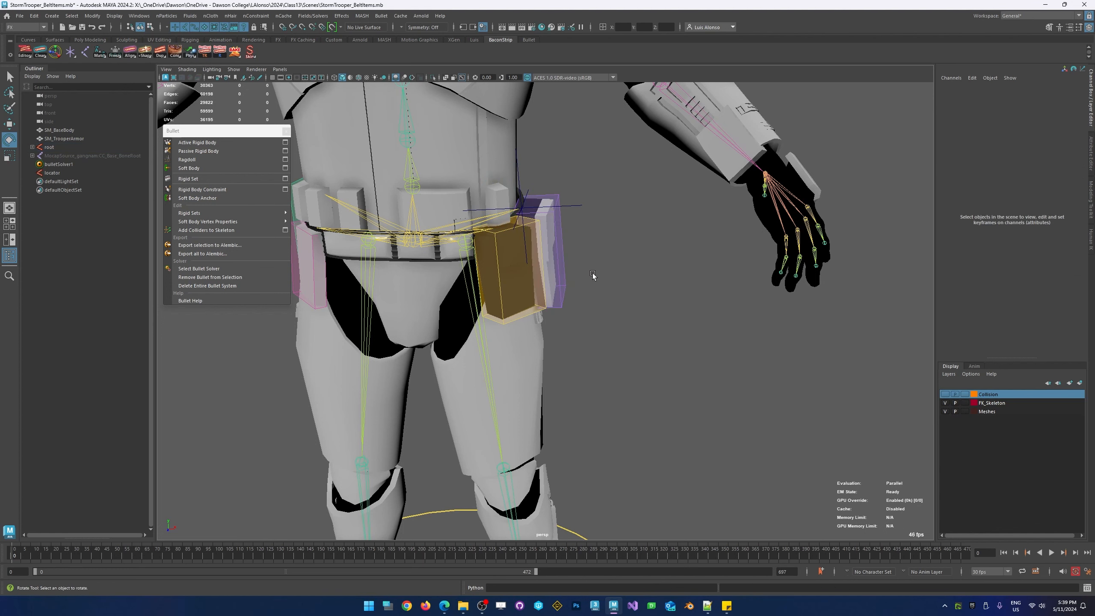
pyautogui.click(558, 278)
pyautogui.moveTo(552, 187); pyautogui.dragTo(532, 148)
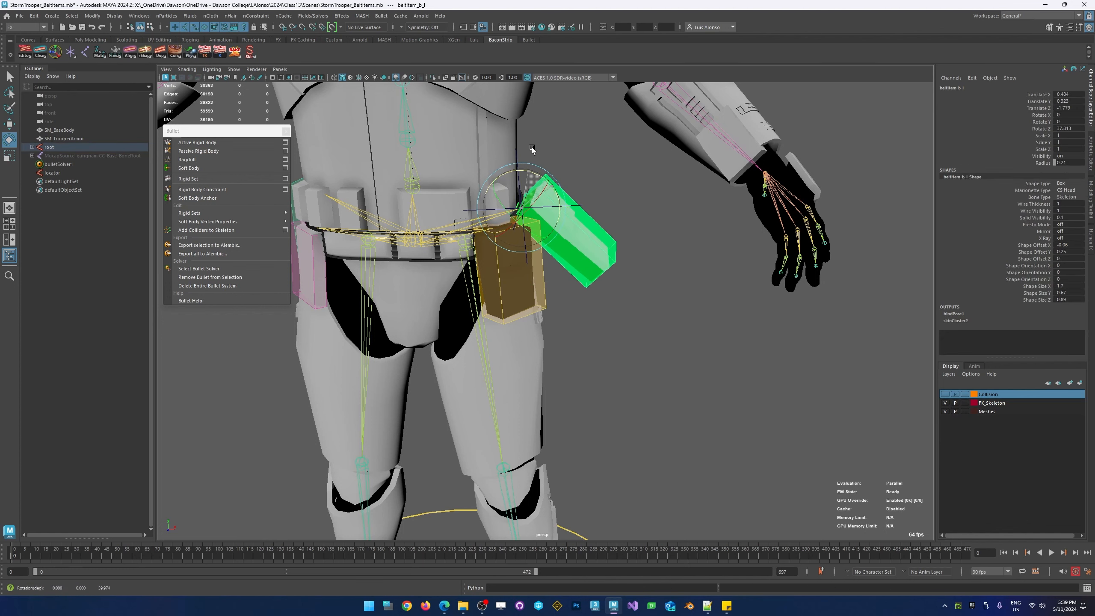
pyautogui.hotkey('ctrl', 'z')
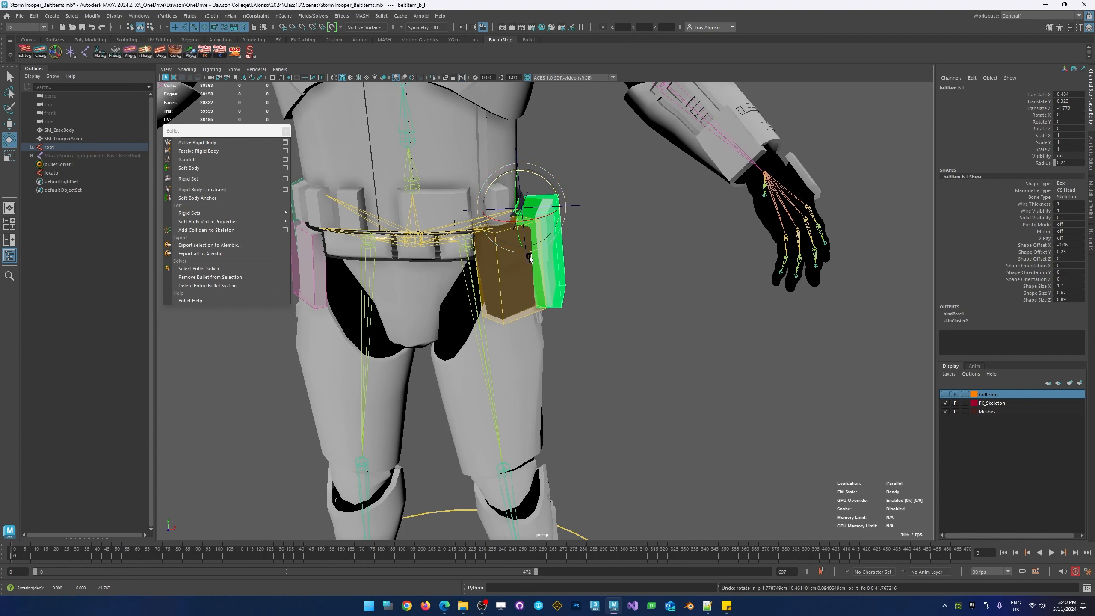
# - Move the locator slightly outward from the hip and parent it under the pelvis joint
pyautogui.keyDown('alt'); pyautogui.moveTo(595, 346); pyautogui.dragTo(495, 259); pyautogui.keyUp('alt')
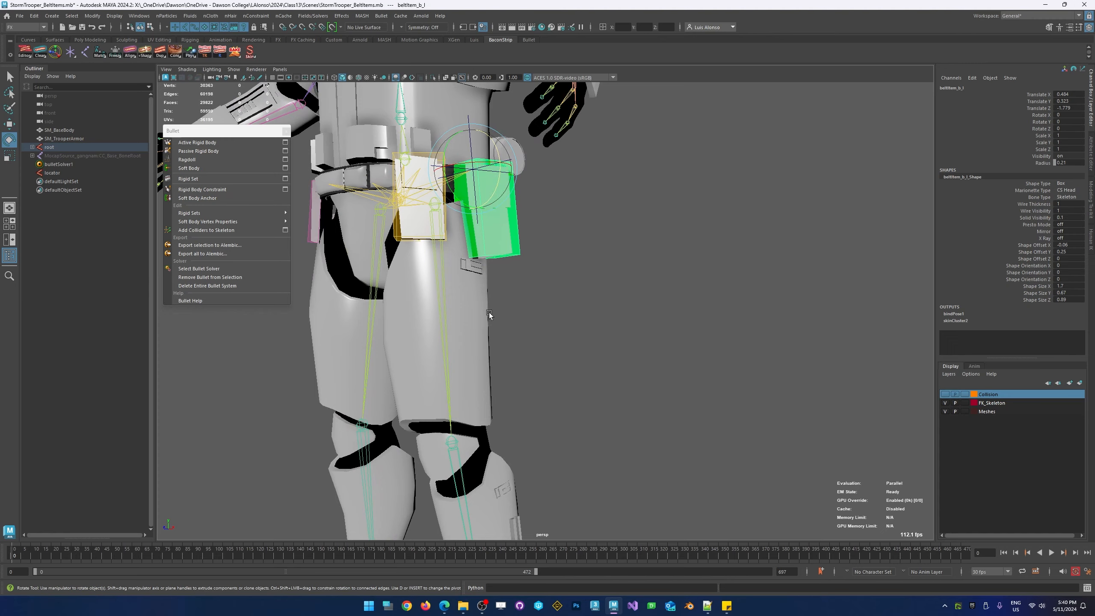
pyautogui.keyDown('alt'); pyautogui.moveTo(522, 325); pyautogui.dragTo(552, 337); pyautogui.keyUp('alt')
pyautogui.click(570, 231)
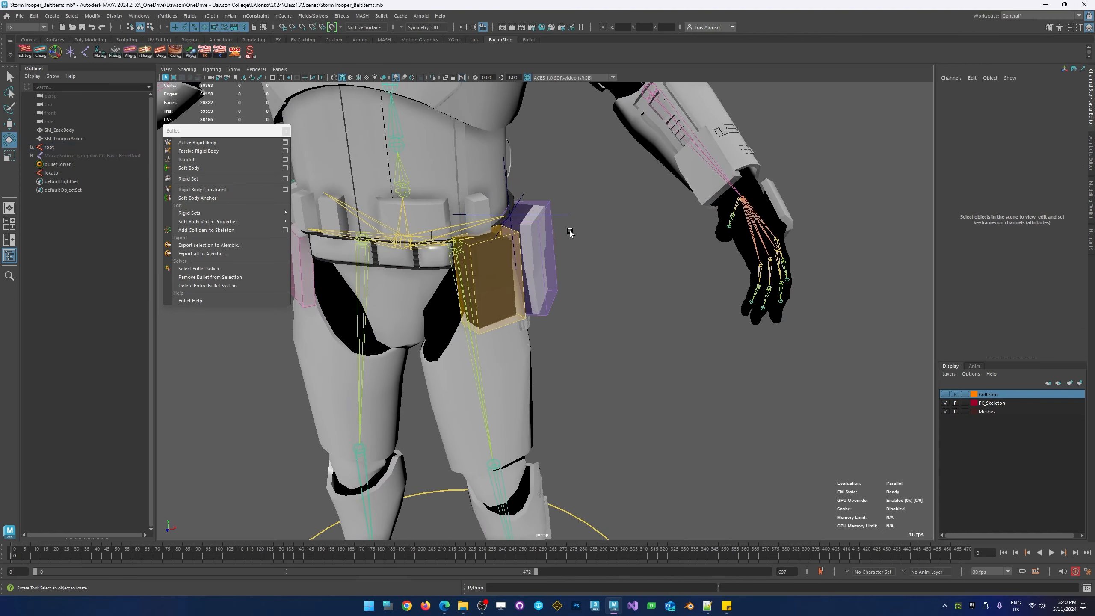
pyautogui.click(542, 215)
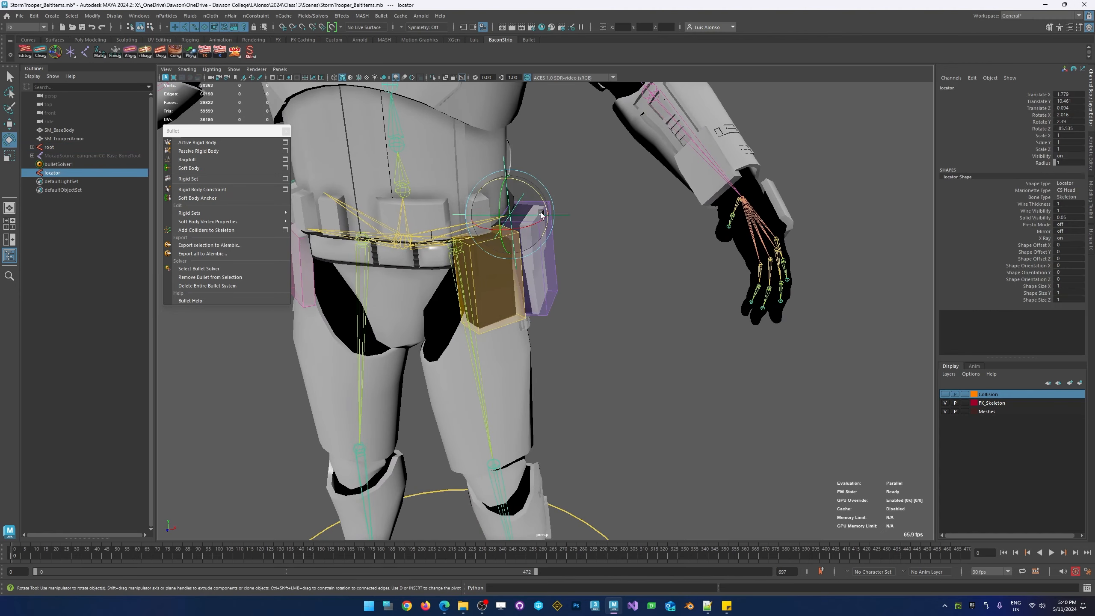
pyautogui.press('w')
pyautogui.moveTo(539, 214); pyautogui.dragTo(546, 215)
pyautogui.click(416, 241)
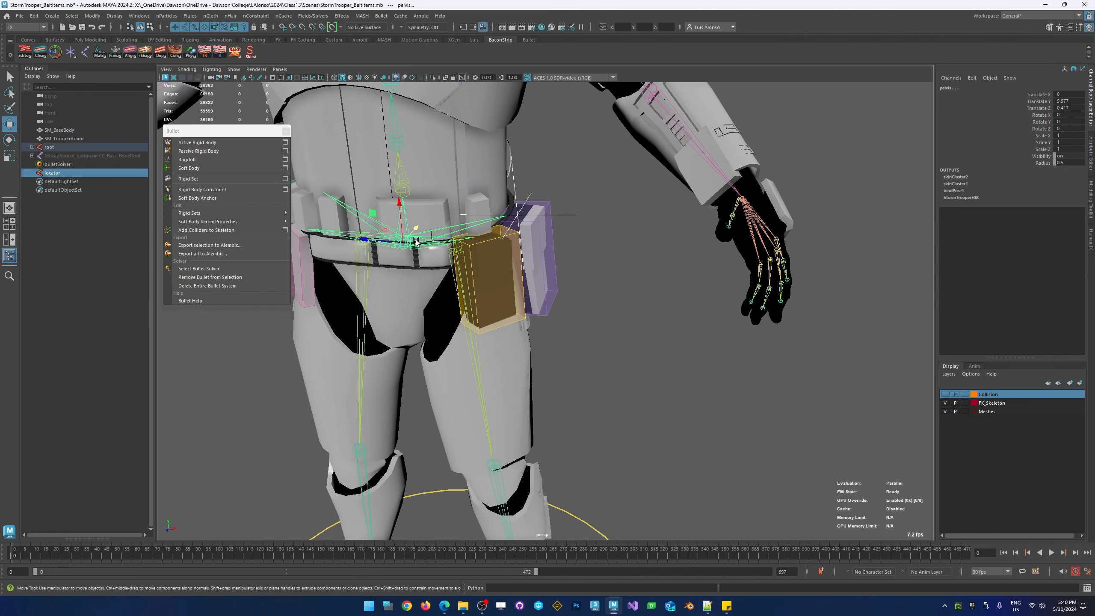
pyautogui.press('p')
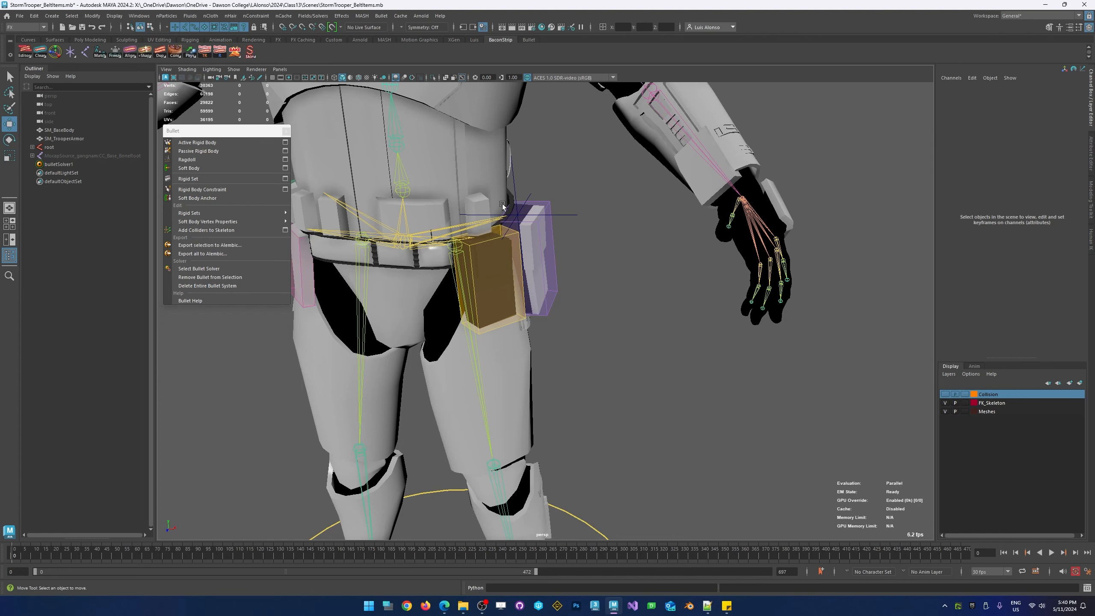
# - Show the Collision layer to compare the locator with the colliders, select the locator and hide the layer again
pyautogui.click(944, 394)
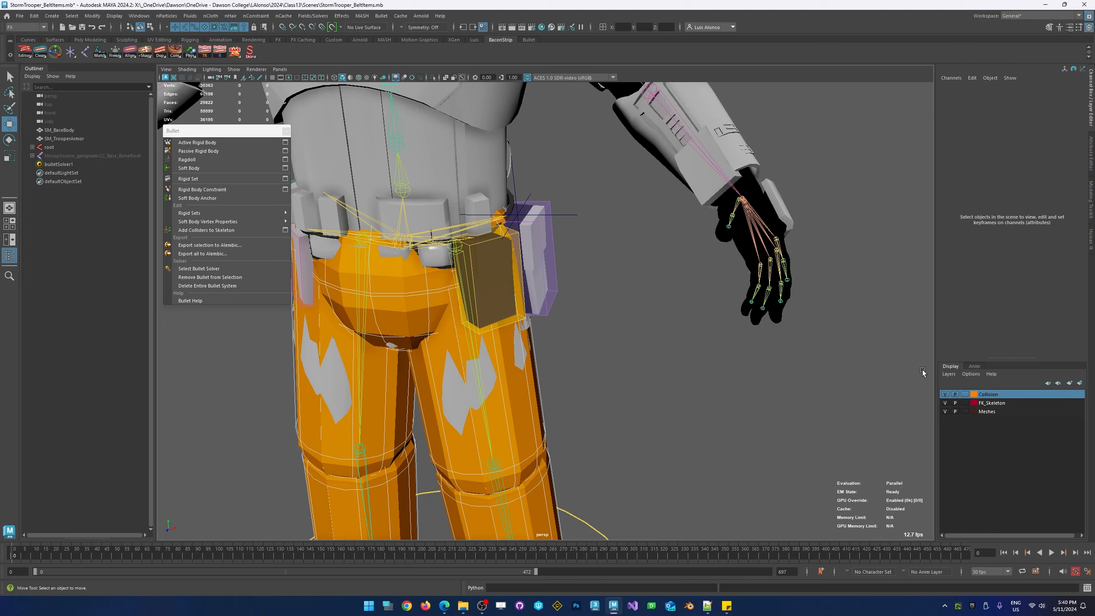
pyautogui.keyDown('alt'); pyautogui.moveTo(543, 224); pyautogui.dragTo(597, 240); pyautogui.keyUp('alt')
pyautogui.click(569, 266)
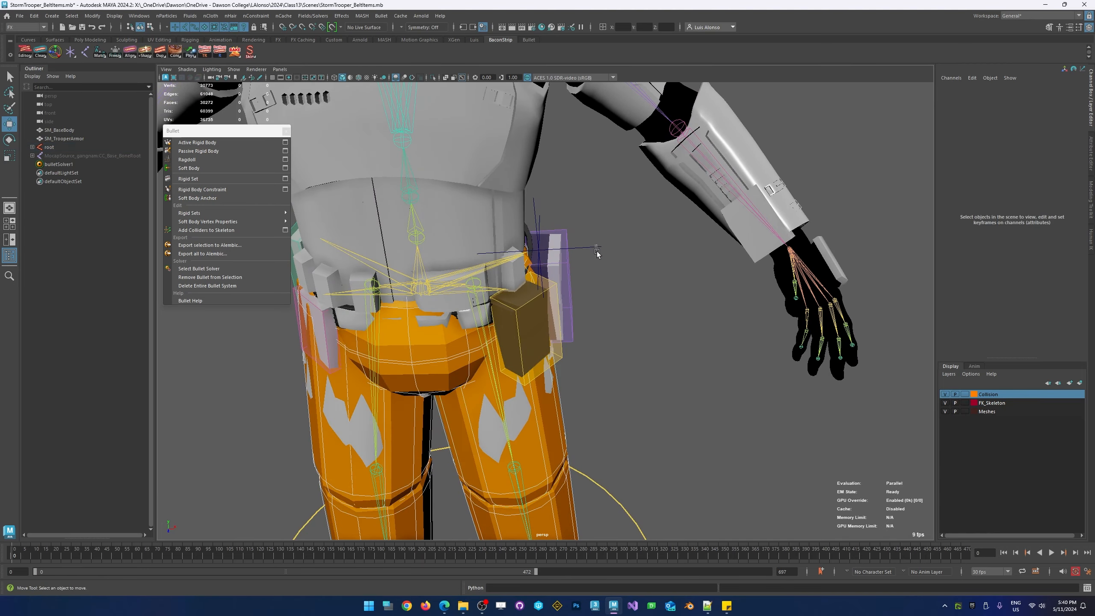
pyautogui.click(944, 394)
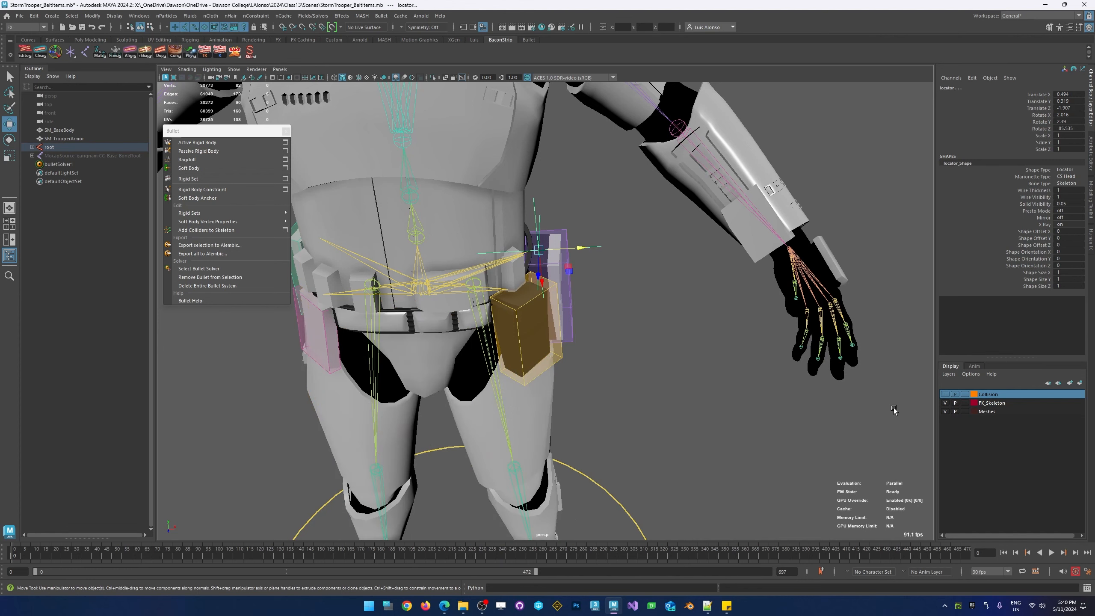
# - Nudge the hip locator slightly further outward with the Collision layer shown, hide the layer and save the scene
pyautogui.click(944, 394)
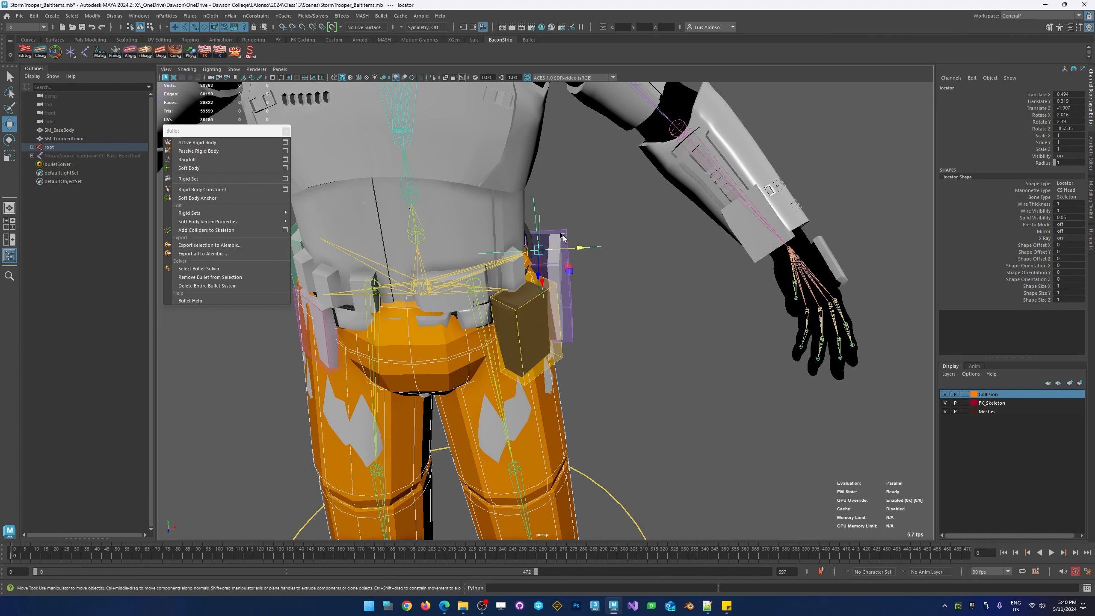
pyautogui.moveTo(565, 248); pyautogui.dragTo(574, 244)
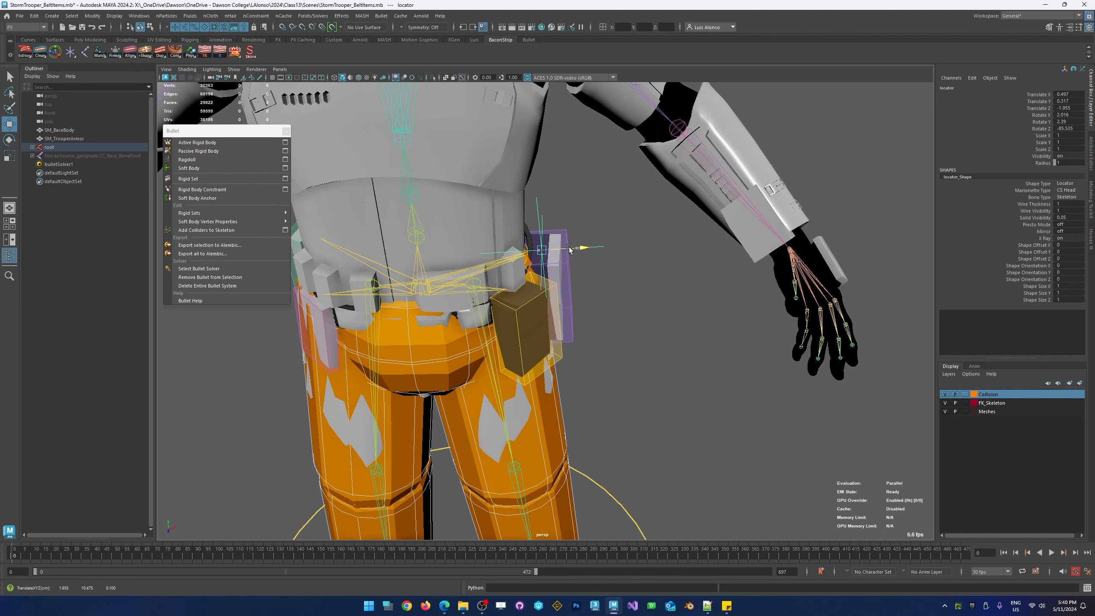
pyautogui.click(945, 394)
pyautogui.click(669, 431)
pyautogui.hotkey('ctrl', 's')
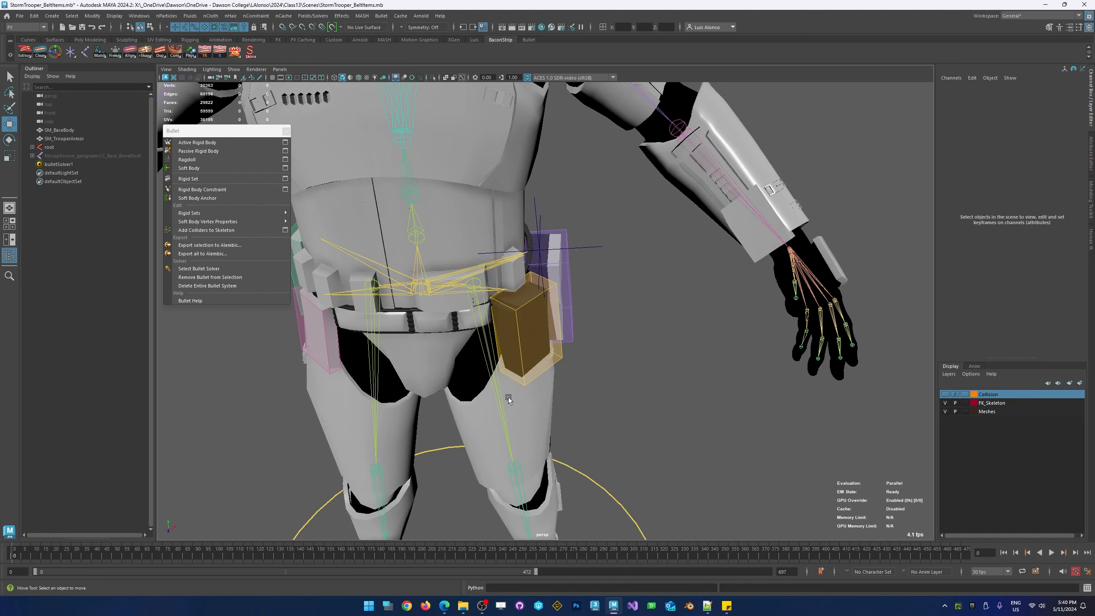
# - Create a polygon cube and move it up beside the outer pouch on the character's left hip
pyautogui.keyDown('alt'); pyautogui.moveTo(452, 397); pyautogui.dragTo(434, 291, button='middle'); pyautogui.keyUp('alt')
pyautogui.keyDown('alt'); pyautogui.moveTo(435, 291); pyautogui.dragTo(298, 230, button='right'); pyautogui.keyUp('alt')
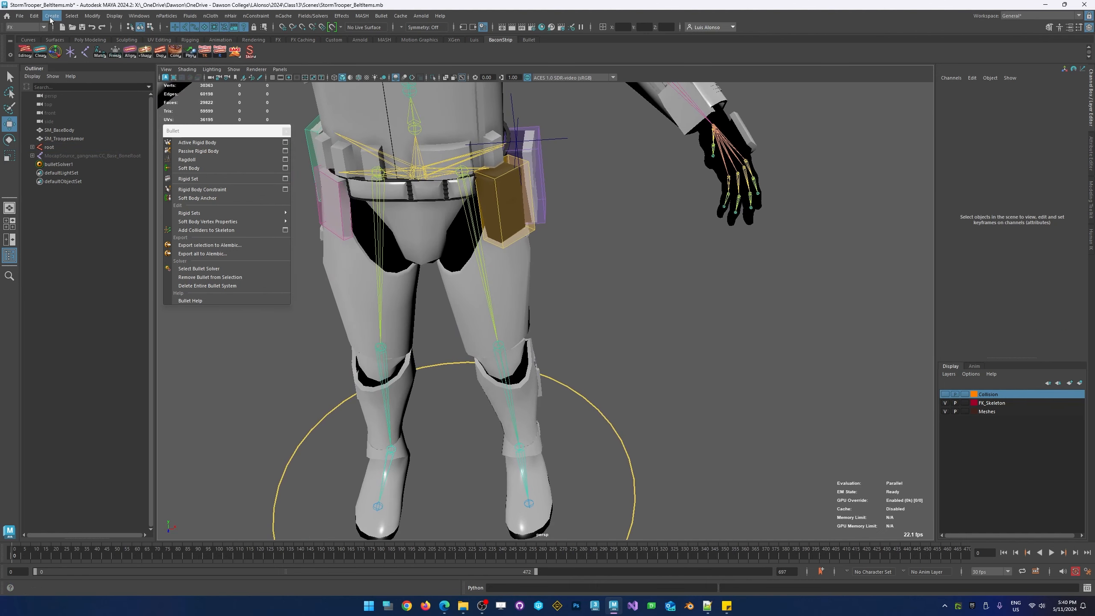
pyautogui.click(52, 15)
pyautogui.moveTo(66, 50)
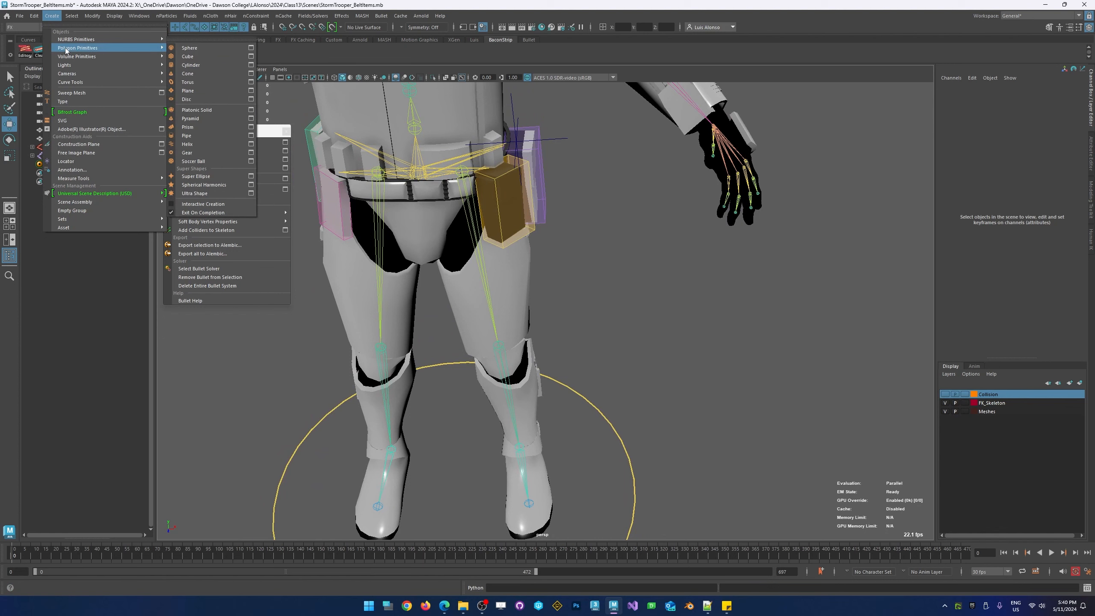
pyautogui.click(195, 60)
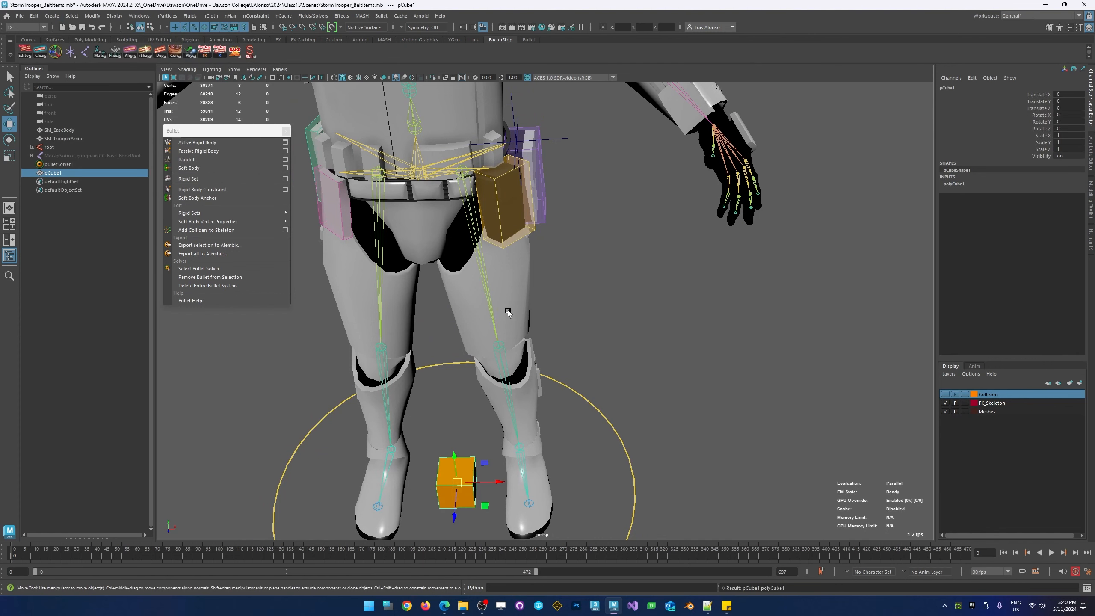
pyautogui.moveTo(486, 464); pyautogui.dragTo(571, 146)
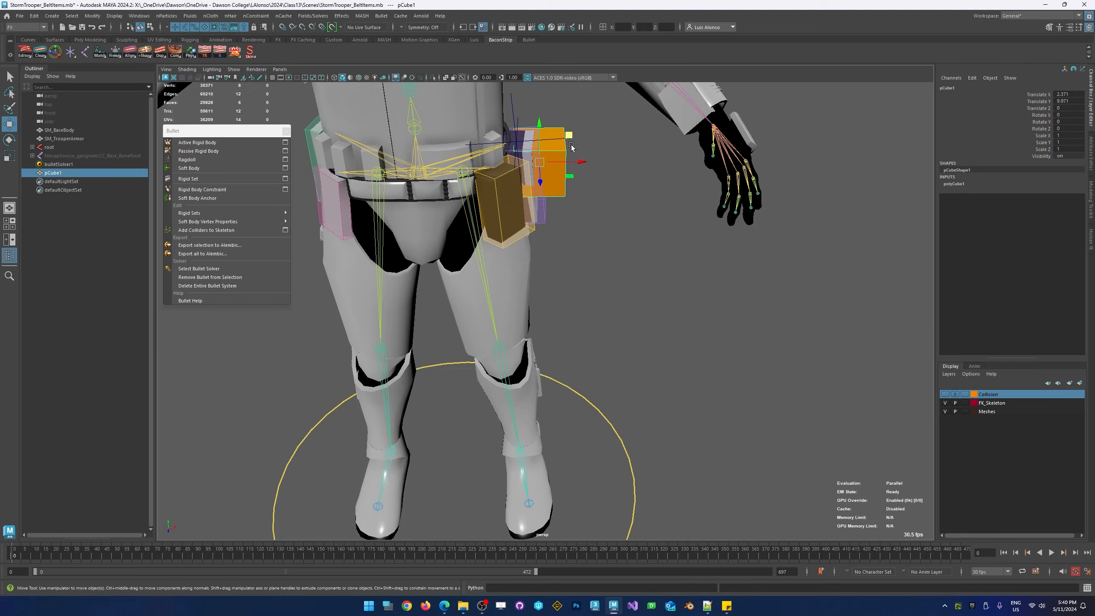
# - Scale all of the cube's vertices into a thin, tall slab matching the outer hip pouch, and return to object selection
pyautogui.click(633, 247)
pyautogui.moveTo(633, 247)
pyautogui.keyDown('alt'); pyautogui.mouseDown()
pyautogui.moveTo(570, 243)
pyautogui.moveTo(633, 227)
pyautogui.mouseUp(); pyautogui.keyUp('alt')
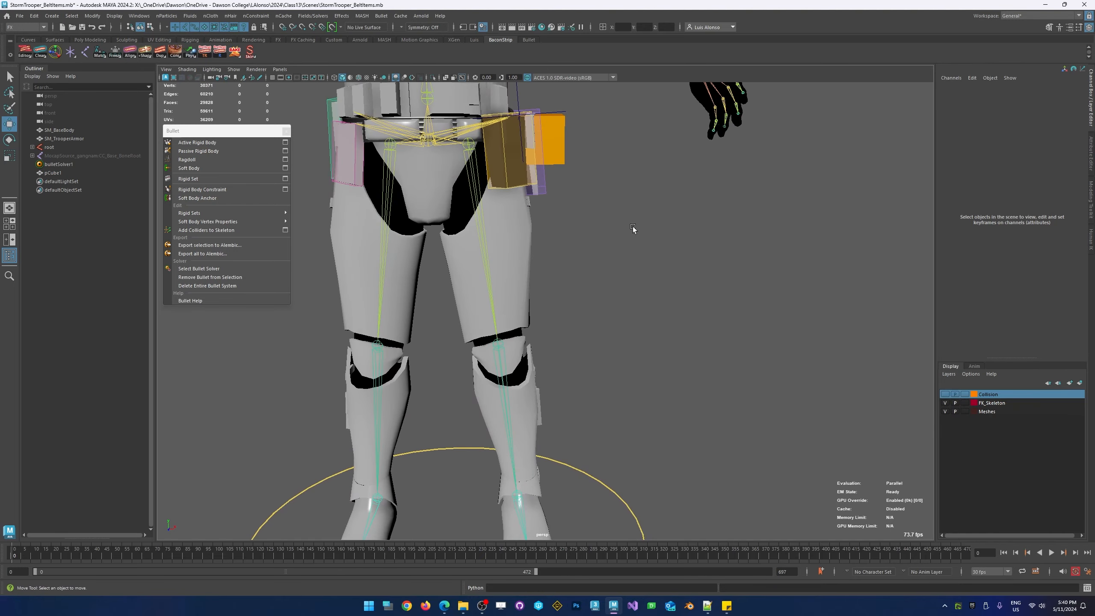
pyautogui.click(557, 146)
pyautogui.press('f')
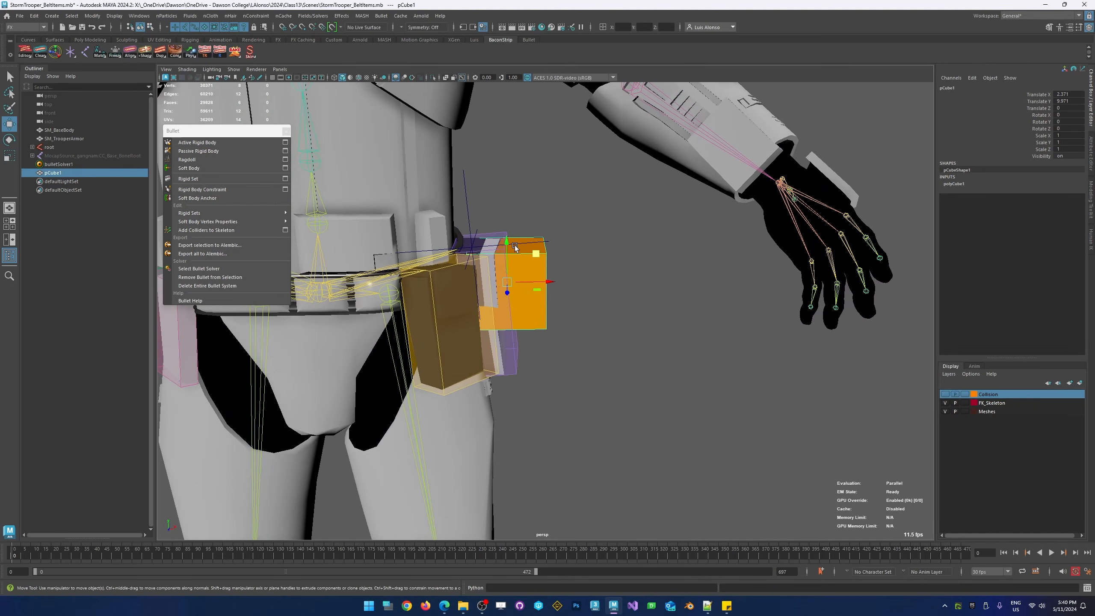
pyautogui.moveTo(515, 266); pyautogui.dragTo(476, 263, button='right')
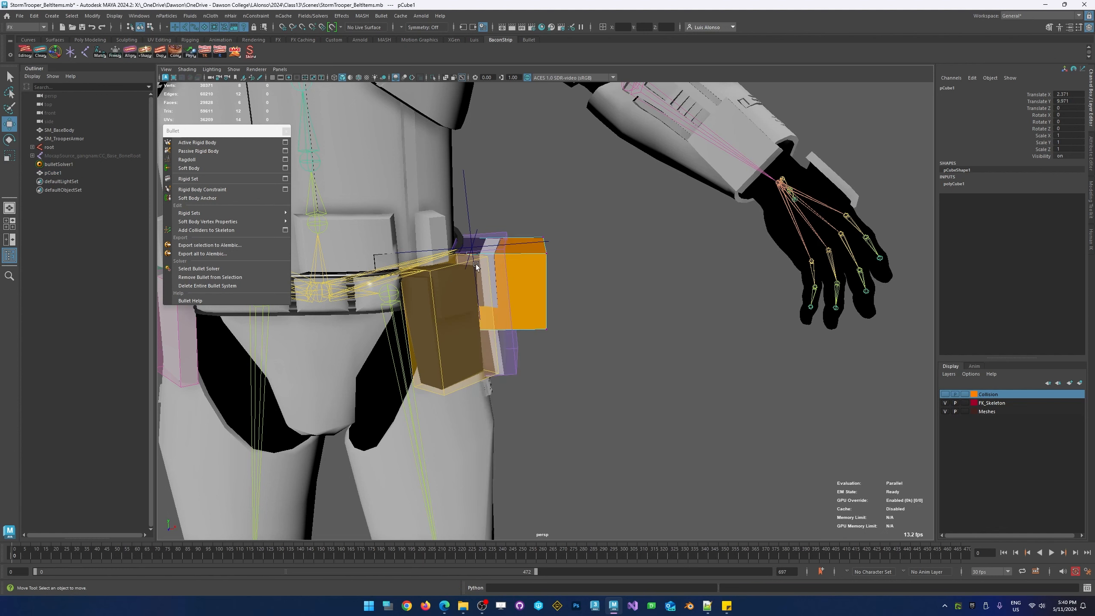
pyautogui.doubleClick(546, 252)
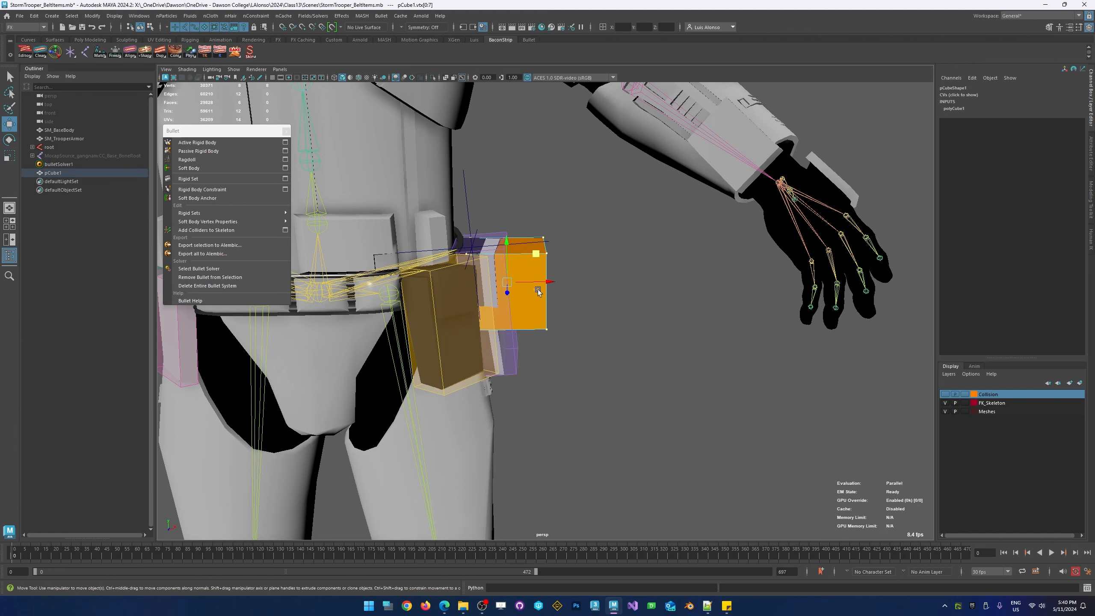
pyautogui.press('r')
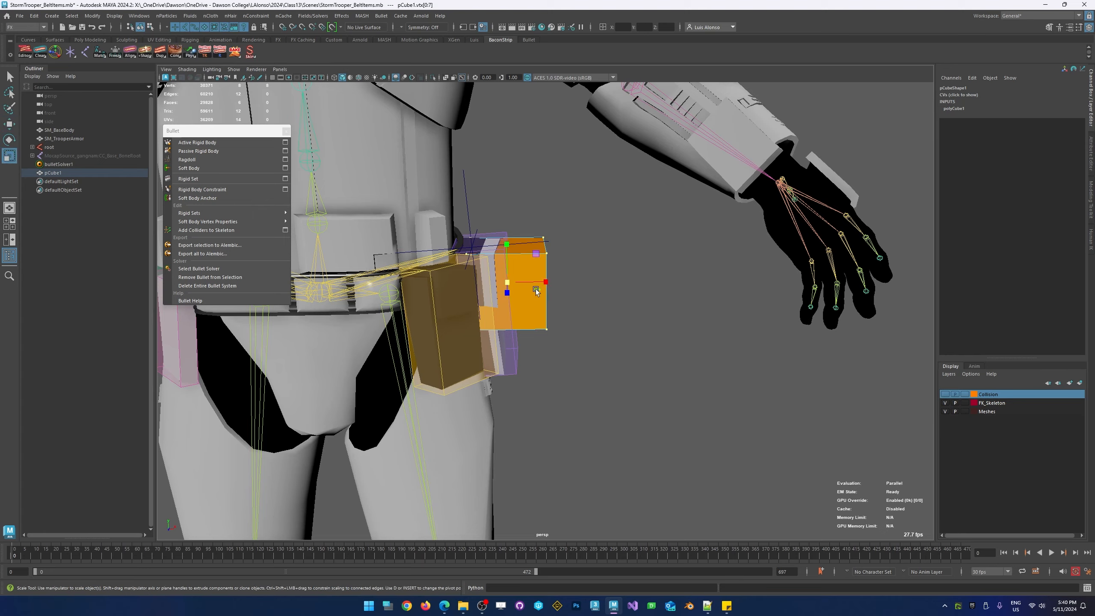
pyautogui.moveTo(533, 281); pyautogui.dragTo(499, 298)
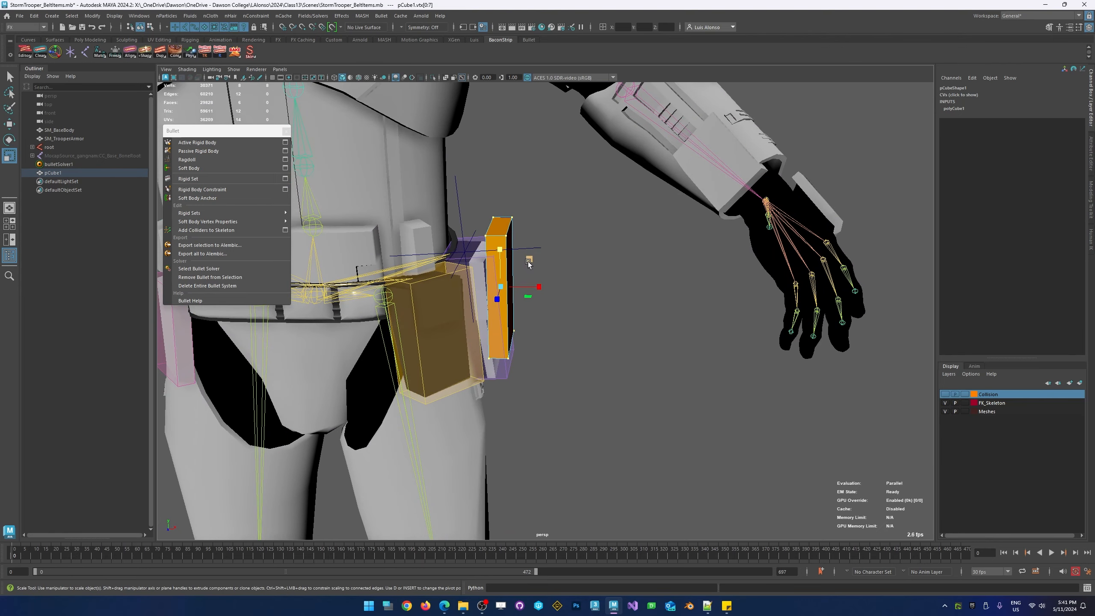
pyautogui.press('F8')
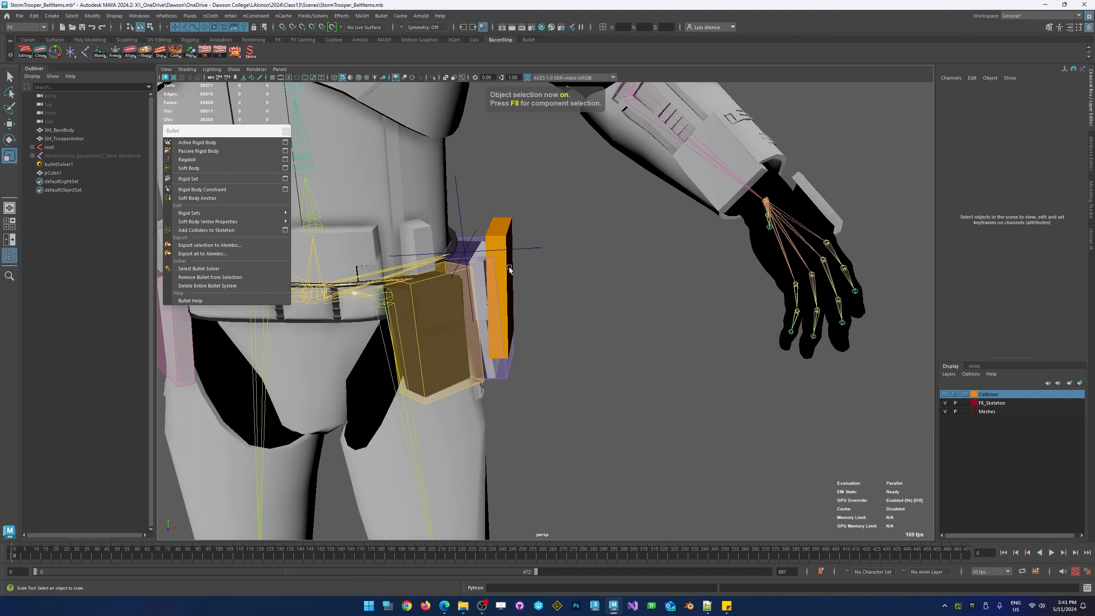
# - Rotate and move the slab to align with the outer hip pouch, and show the Collision layer for comparison
pyautogui.press('e')
pyautogui.moveTo(531, 269); pyautogui.dragTo(502, 261)
pyautogui.press('w')
pyautogui.keyDown('alt'); pyautogui.moveTo(506, 314); pyautogui.dragTo(439, 304); pyautogui.keyUp('alt')
pyautogui.click(944, 395)
pyautogui.press('e')
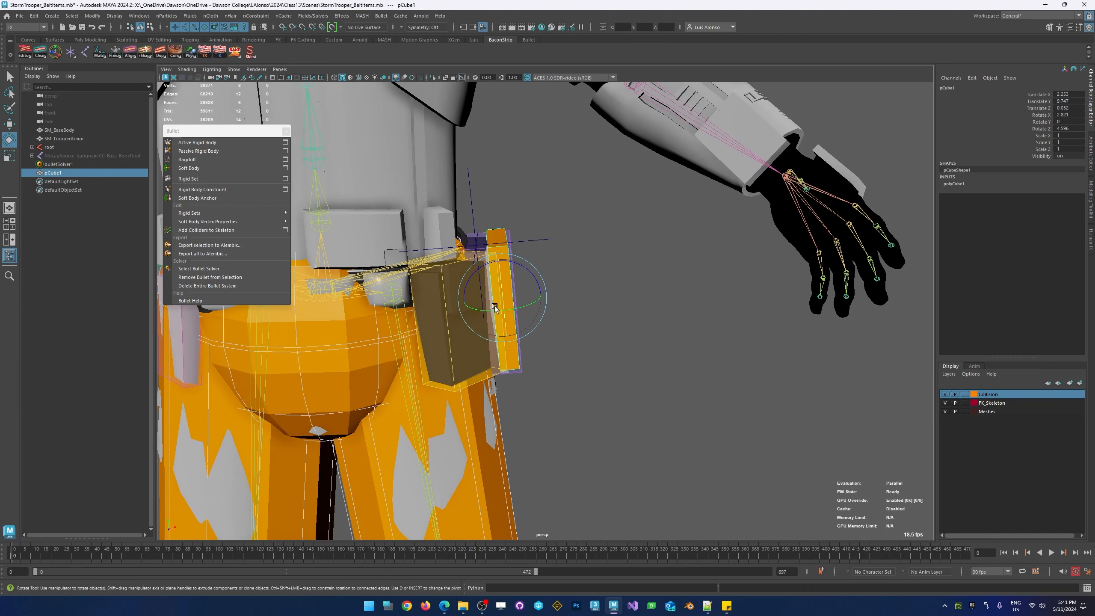
# - Move the slab outward to Translate X 2.275, check its clearance from the colliders and hide the Collision layer
pyautogui.press('w')
pyautogui.moveTo(529, 267); pyautogui.dragTo(550, 268)
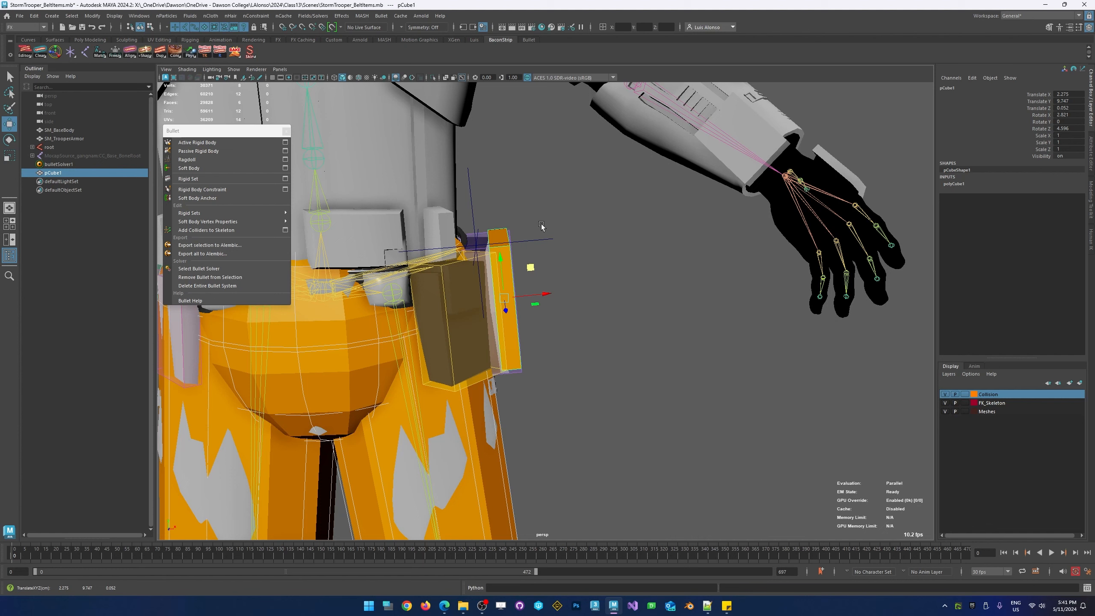
pyautogui.click(546, 304)
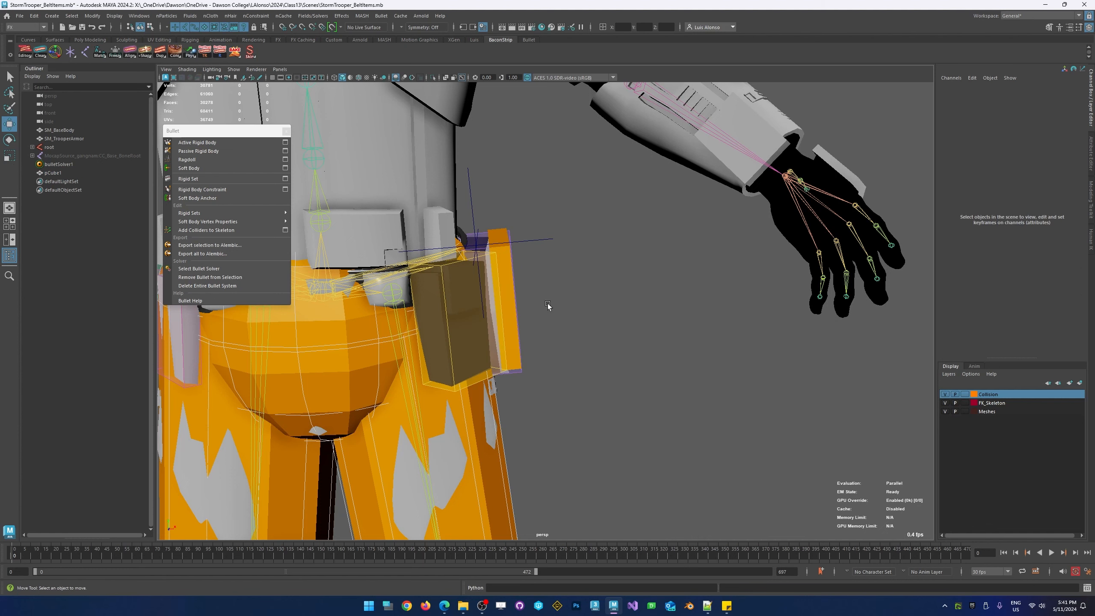
pyautogui.keyDown('alt'); pyautogui.moveTo(521, 345); pyautogui.dragTo(495, 224); pyautogui.keyUp('alt')
pyautogui.click(495, 245)
pyautogui.click(547, 278)
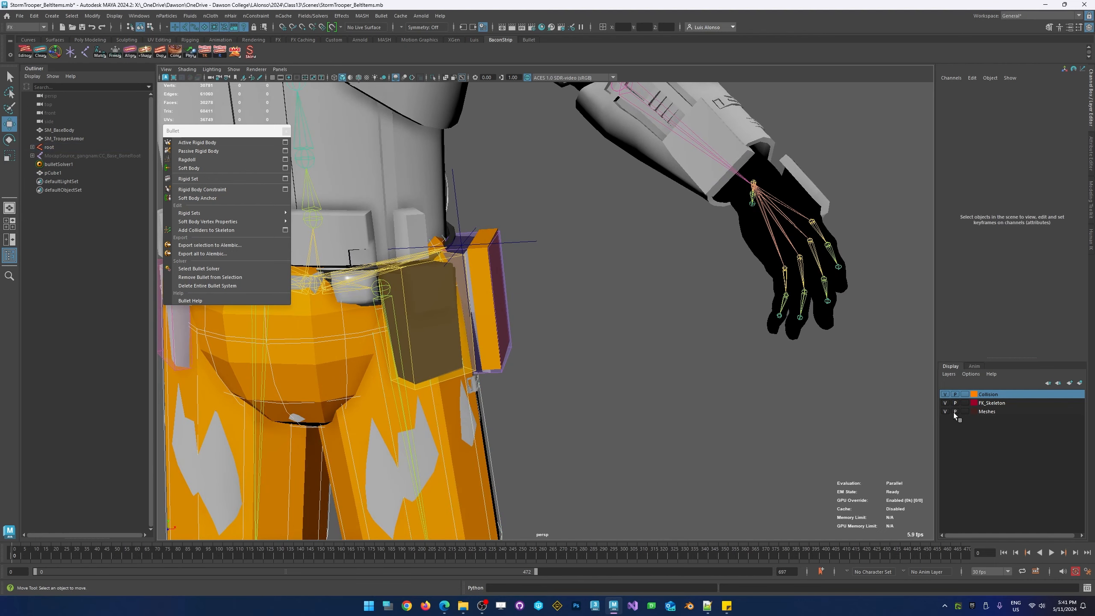
pyautogui.click(945, 394)
# - Open the active rigid body options for the slab and set the collider shape type to Hull
pyautogui.click(493, 235)
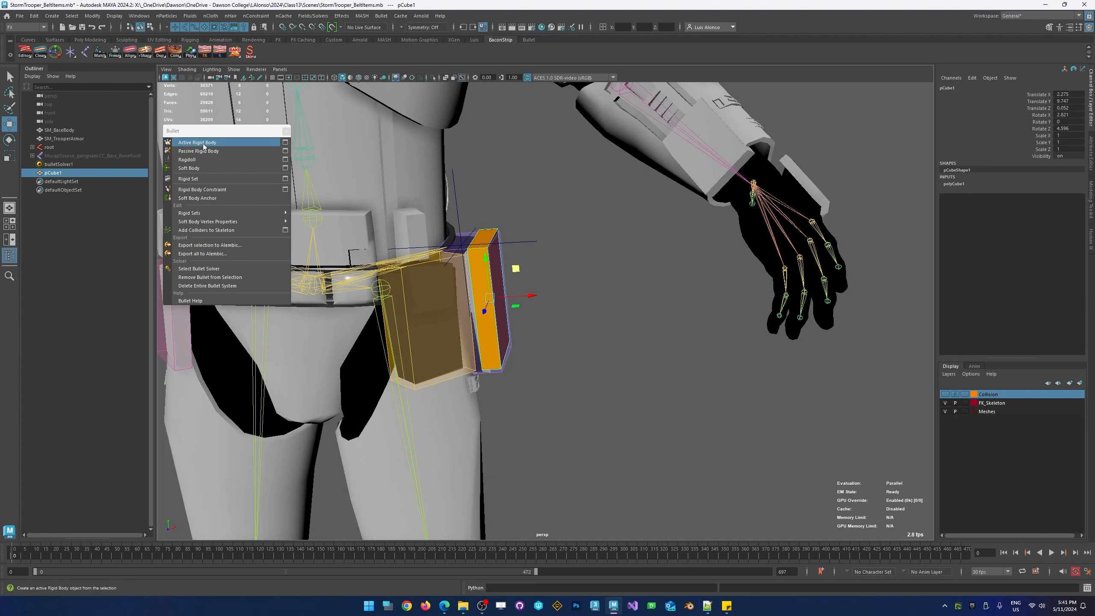
pyautogui.click(285, 142)
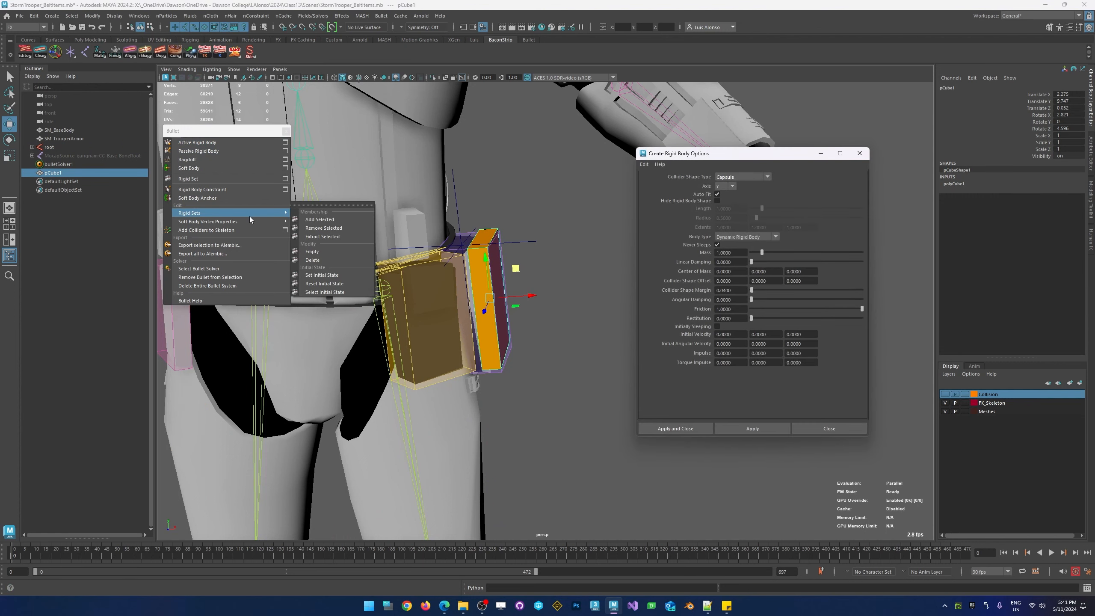
pyautogui.click(725, 178)
pyautogui.click(726, 188)
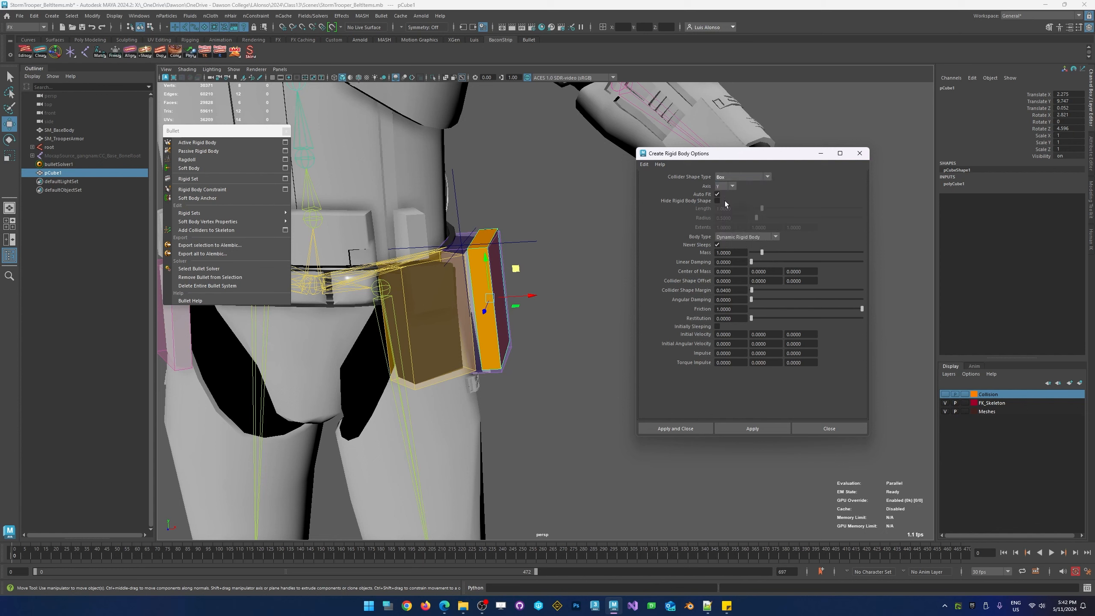
pyautogui.click(732, 177)
pyautogui.click(726, 211)
# - Delete the slab's construction history and reposition the rigid body options window
pyautogui.rightClick(44, 54)
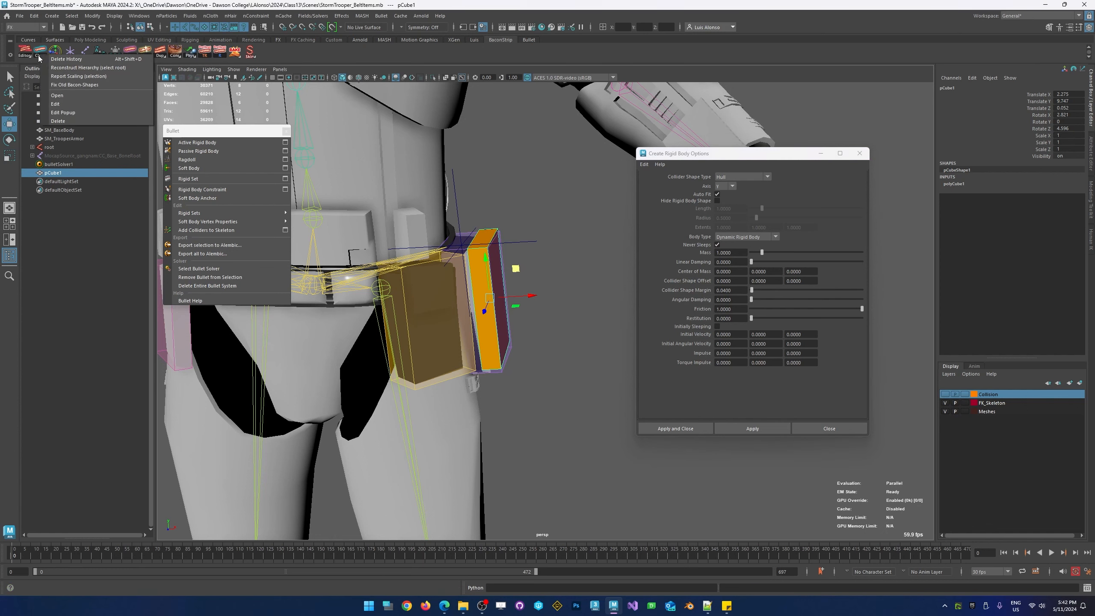
pyautogui.click(79, 60)
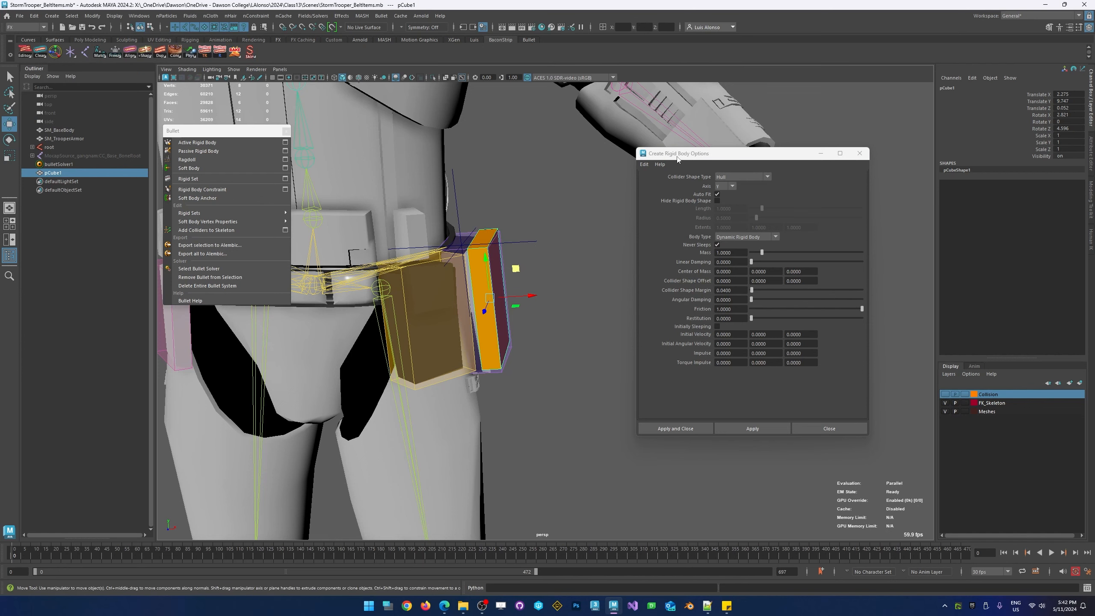
pyautogui.moveTo(676, 157); pyautogui.dragTo(642, 138)
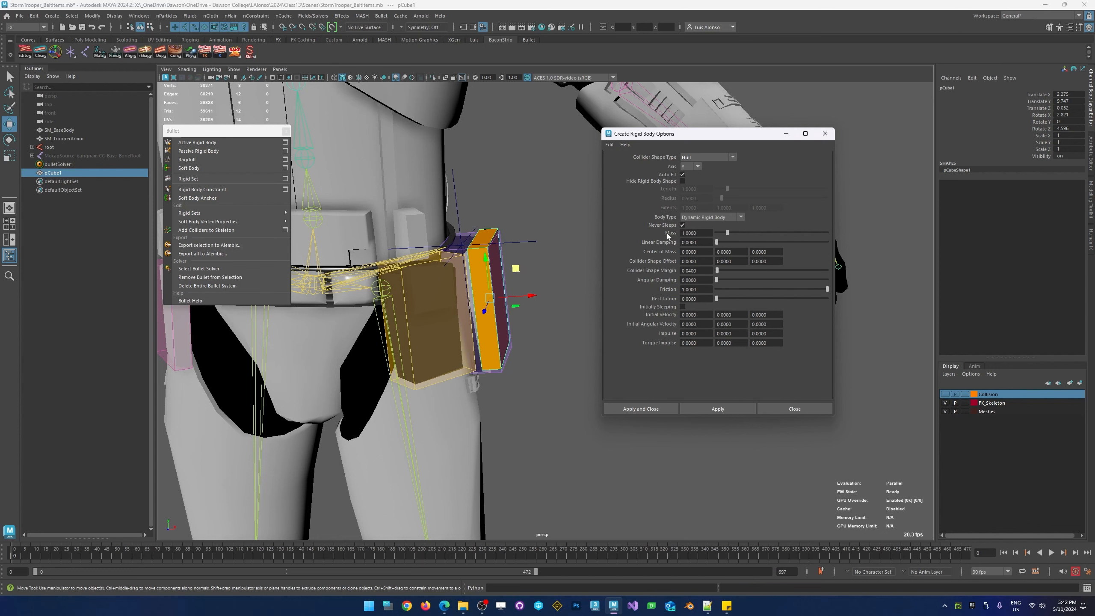
# - Reset the rigid body options, set the collider shape type to Hull and mass to 5, and create the slab's dynamic rigid body
pyautogui.click(609, 144)
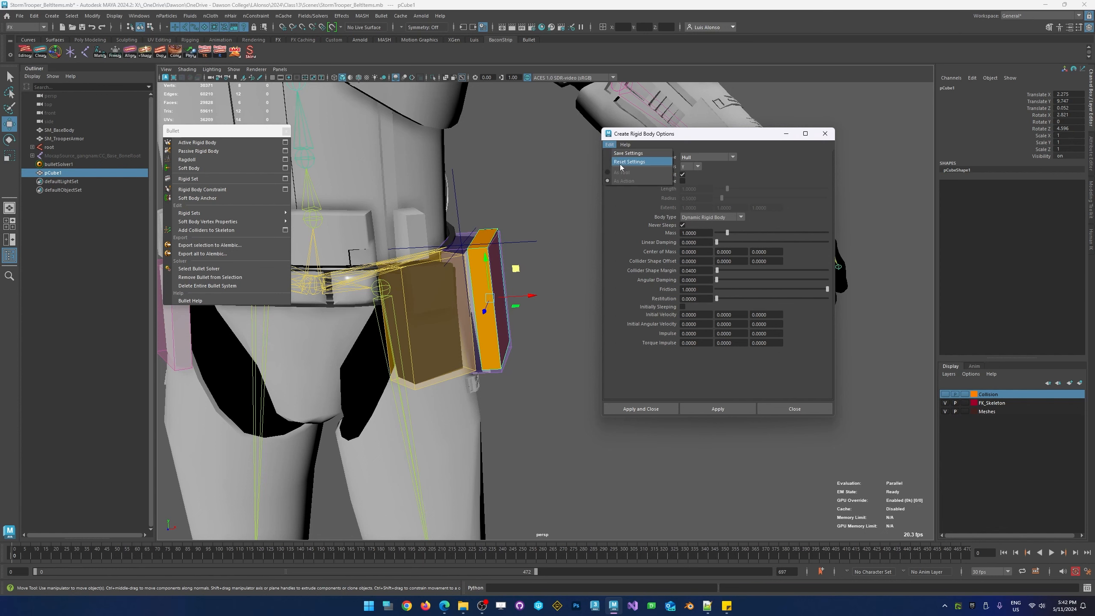
pyautogui.click(629, 163)
pyautogui.click(703, 157)
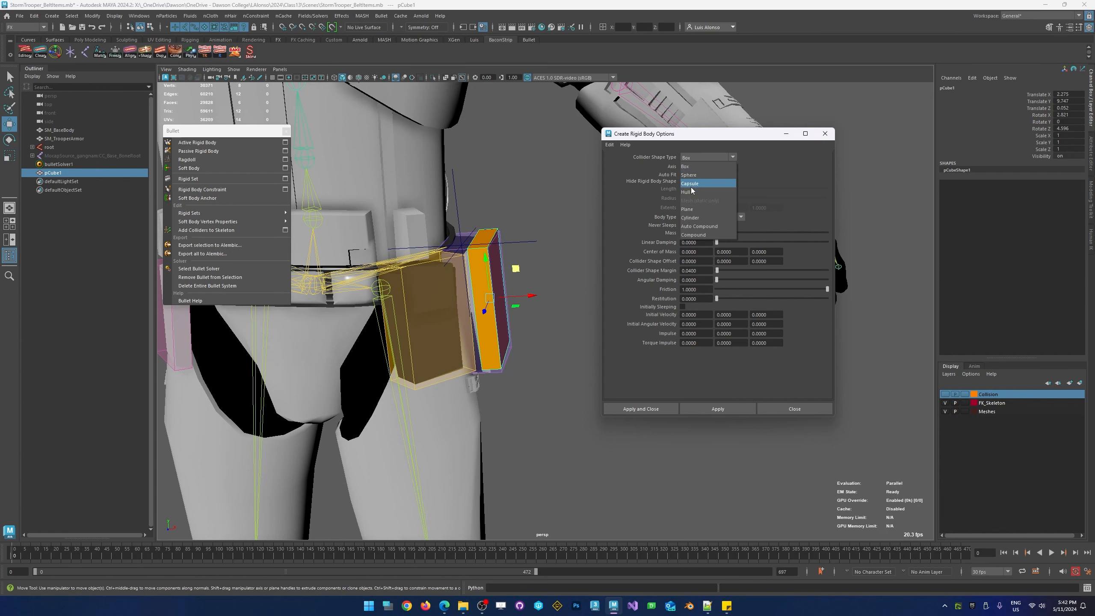
pyautogui.click(692, 191)
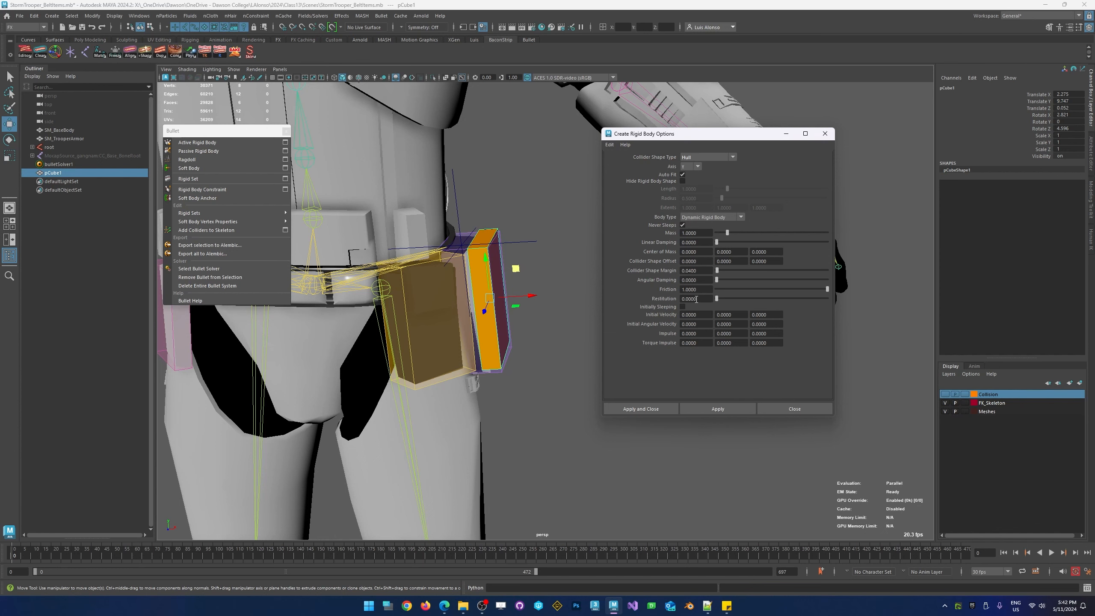
pyautogui.click(699, 233)
pyautogui.write('5')
pyautogui.click(733, 412)
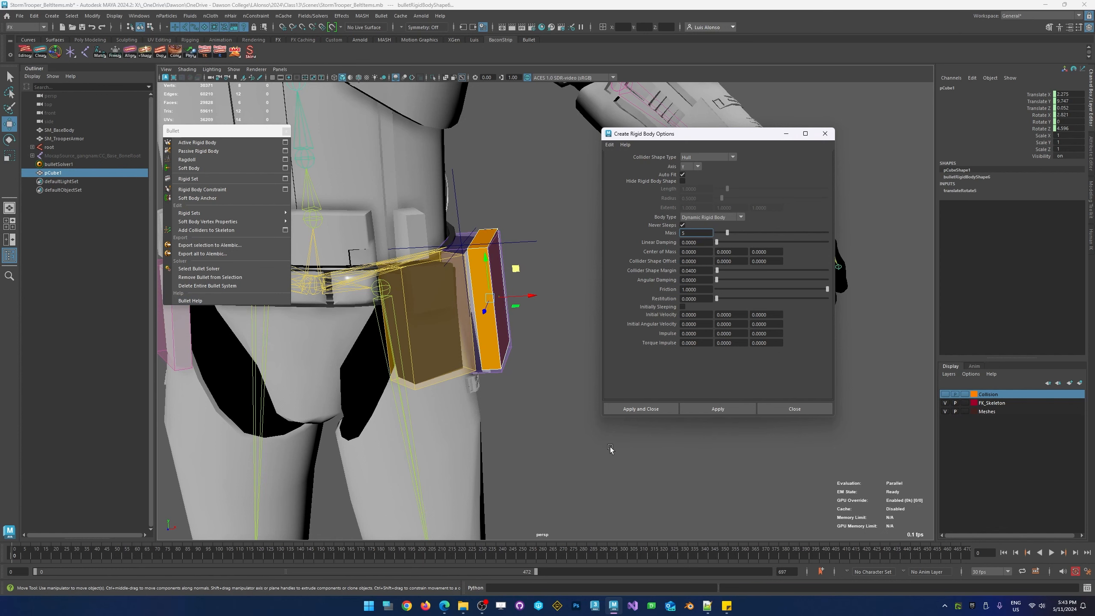
pyautogui.click(794, 410)
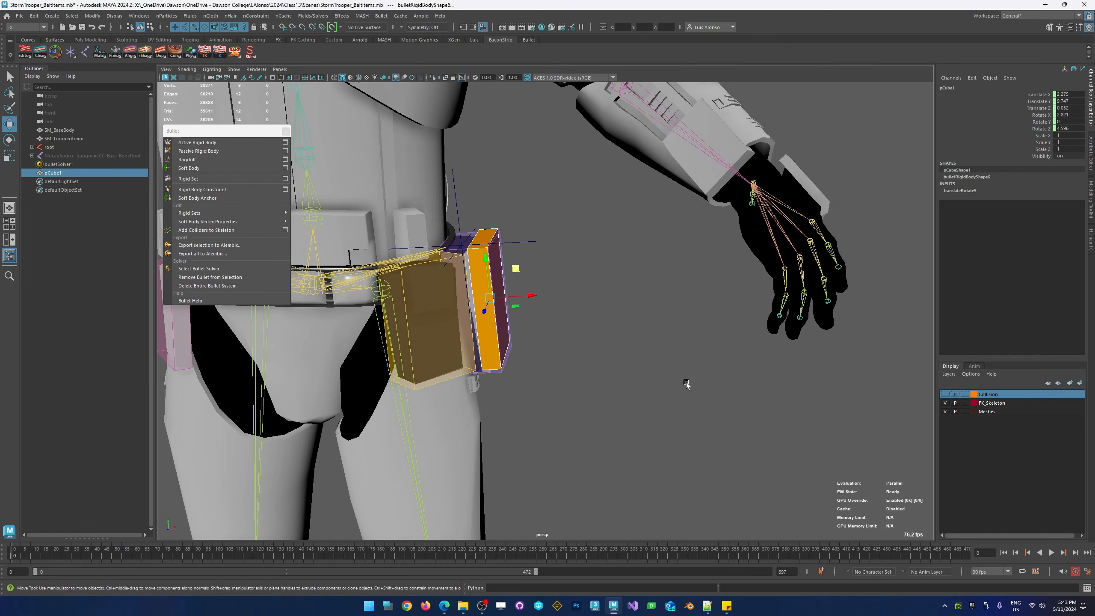
# - Play the simulation from frame 0 to check how the slab's rigid body behaves around the hip
pyautogui.scroll(-5, 687, 383)
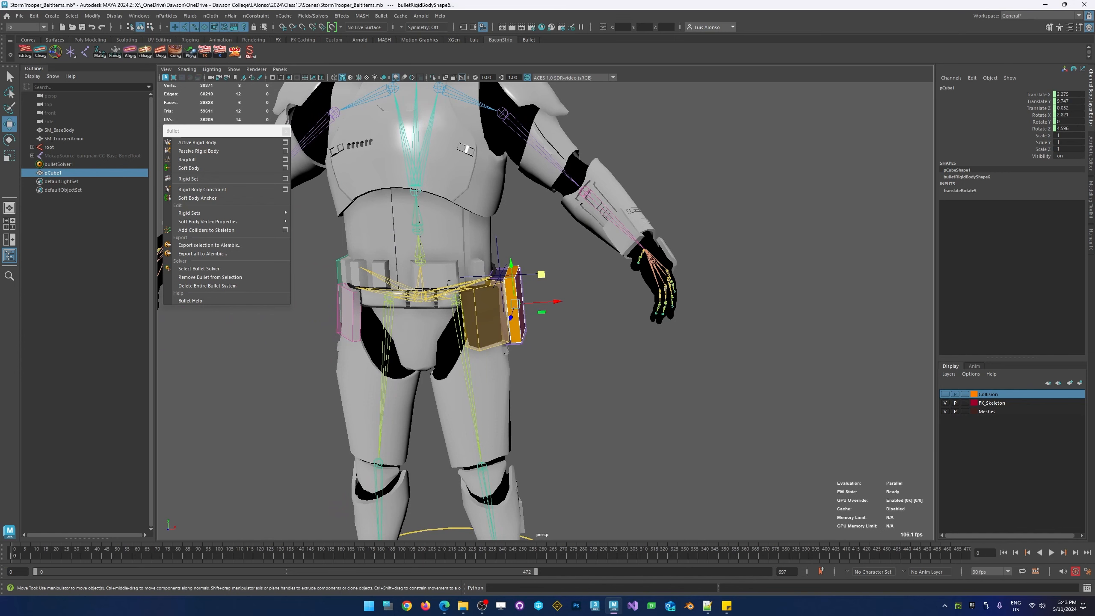
pyautogui.hotkey('alt', 'v')
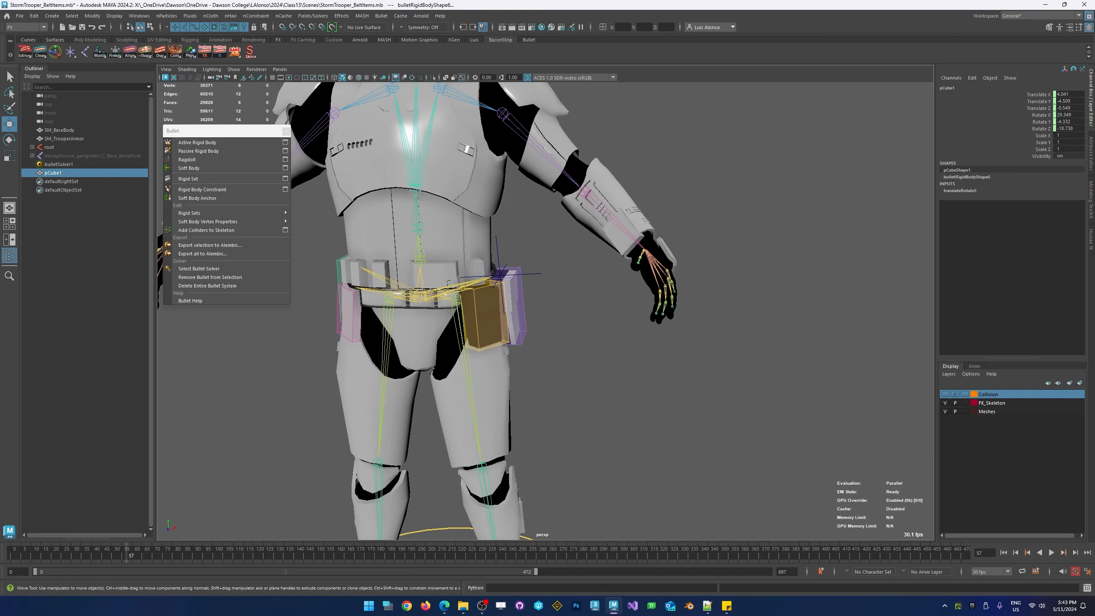
pyautogui.moveTo(13, 556)
pyautogui.mouseDown()
pyautogui.moveTo(106, 569)
pyautogui.moveTo(10, 560)
pyautogui.mouseUp()
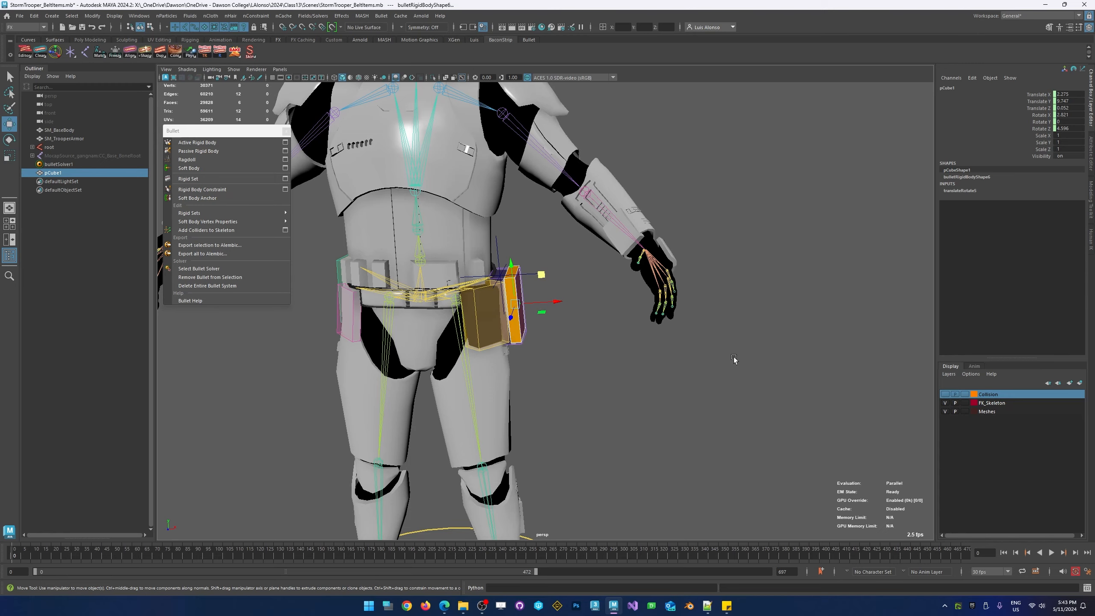
pyautogui.hotkey('alt', 'v')
pyautogui.moveTo(117, 553); pyautogui.dragTo(255, 554)
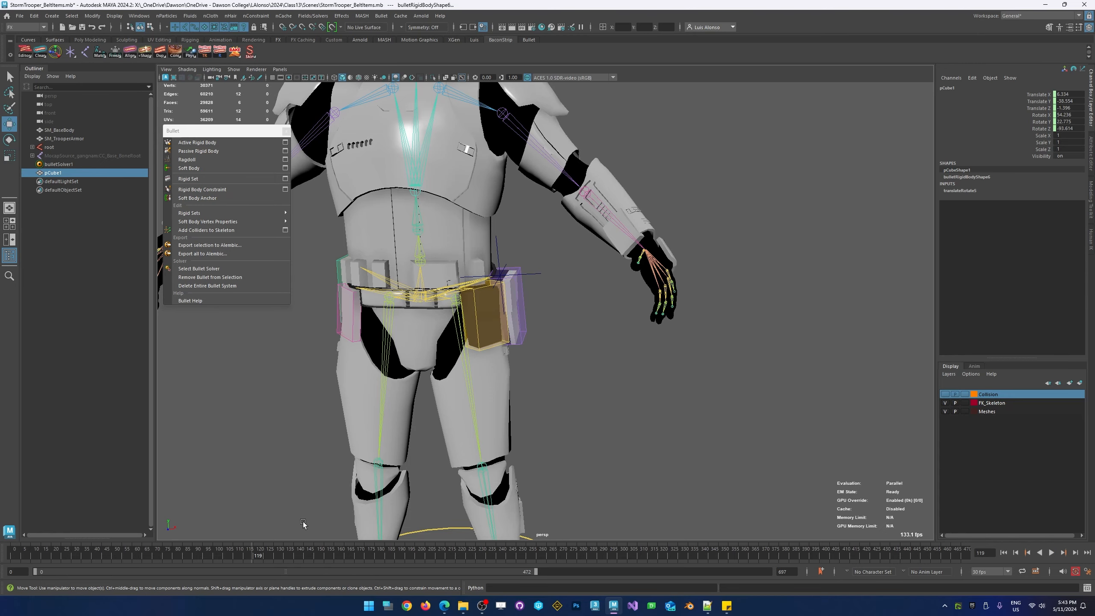
# - Find the simulated slab in a wider view, stop playback and return to frame 0 with the character reframed
pyautogui.keyDown('alt'); pyautogui.moveTo(676, 424); pyautogui.dragTo(251, 387, button='right'); pyautogui.keyUp('alt')
pyautogui.keyDown('alt'); pyautogui.moveTo(429, 314); pyautogui.dragTo(497, 452); pyautogui.keyUp('alt')
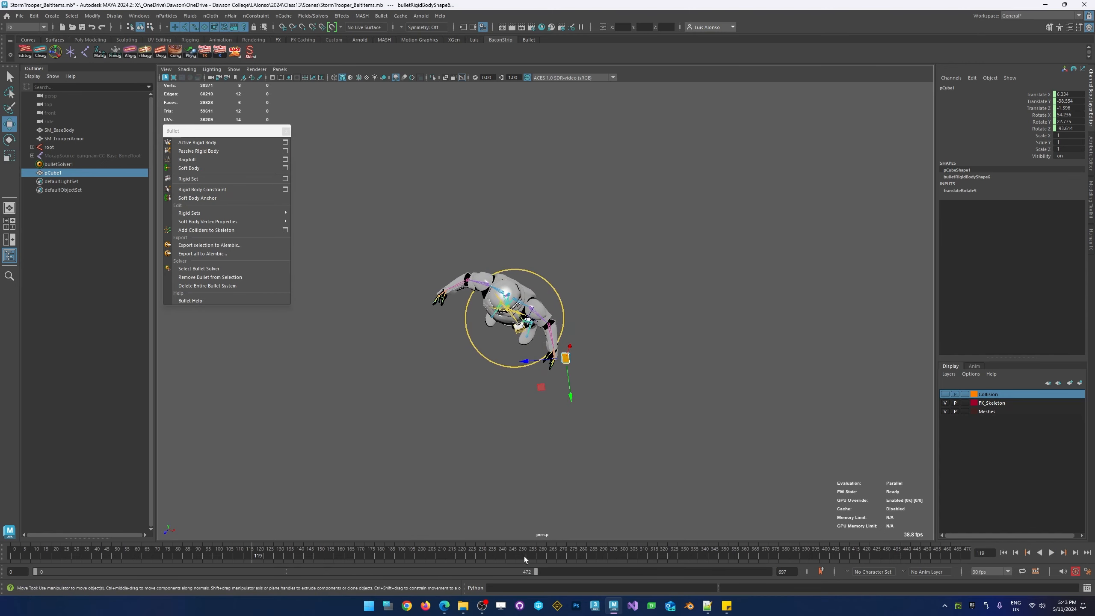
pyautogui.hotkey('alt', 'v')
pyautogui.hotkey('alt', 'shift', 'v')
pyautogui.keyDown('alt'); pyautogui.moveTo(542, 379); pyautogui.dragTo(564, 285); pyautogui.keyUp('alt')
pyautogui.keyDown('alt'); pyautogui.moveTo(580, 266); pyautogui.dragTo(835, 278, button='right'); pyautogui.keyUp('alt')
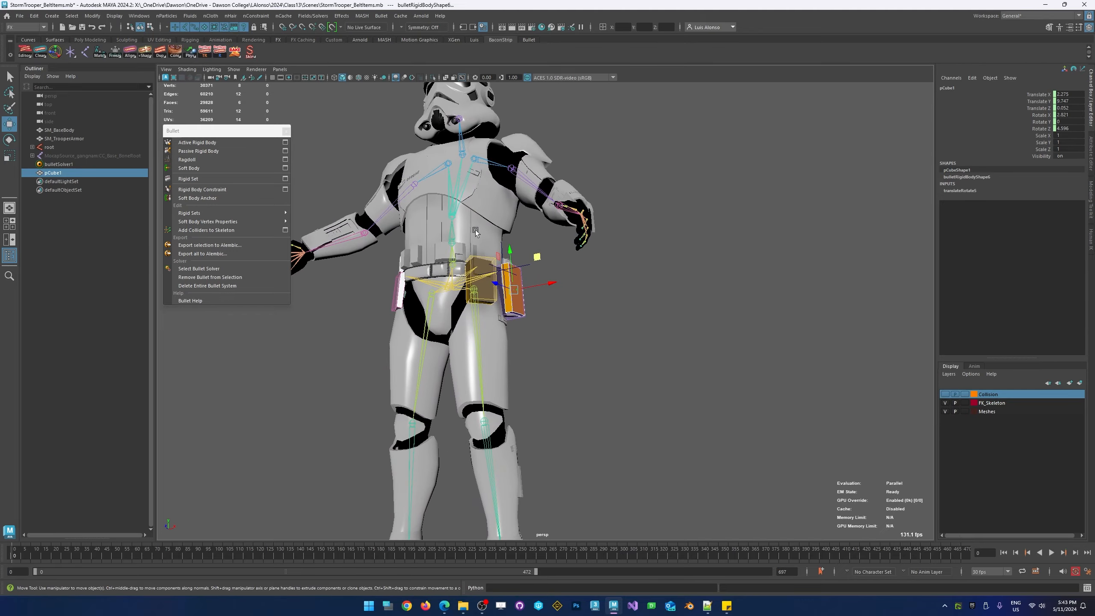
# - Select the slab together with the COL_Pelvis collider under the pelvis joint, and show the Collision layer
pyautogui.keyDown('alt'); pyautogui.moveTo(475, 230); pyautogui.dragTo(499, 261, button='middle'); pyautogui.keyUp('alt')
pyautogui.keyDown('alt'); pyautogui.moveTo(367, 258); pyautogui.dragTo(462, 263, button='right'); pyautogui.keyUp('alt')
pyautogui.keyDown('alt'); pyautogui.moveTo(462, 263); pyautogui.dragTo(532, 343); pyautogui.keyUp('alt')
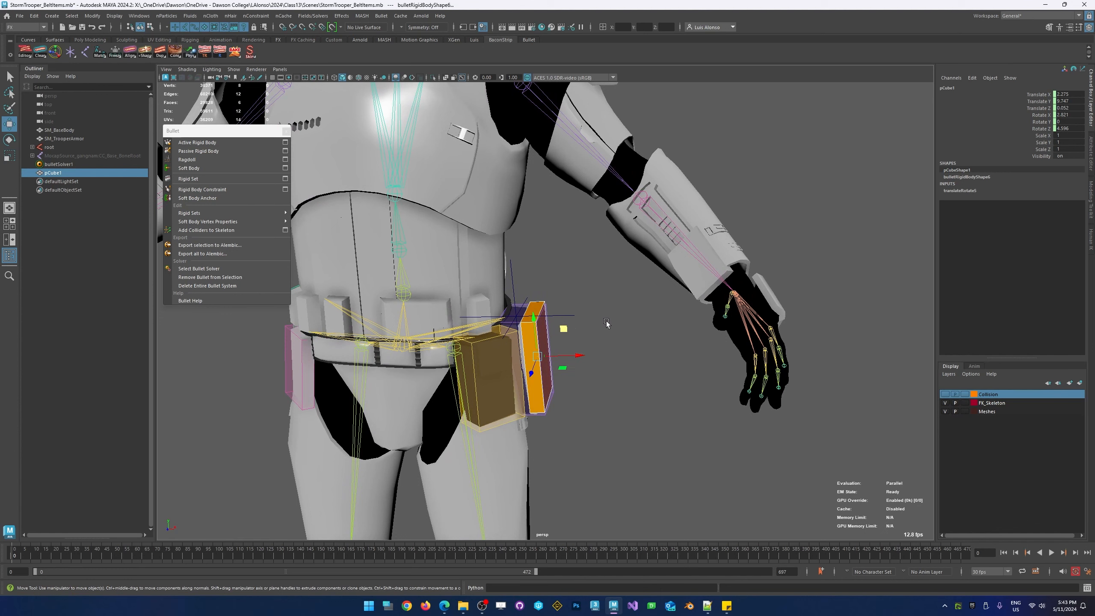
pyautogui.click(605, 322)
pyautogui.click(535, 387)
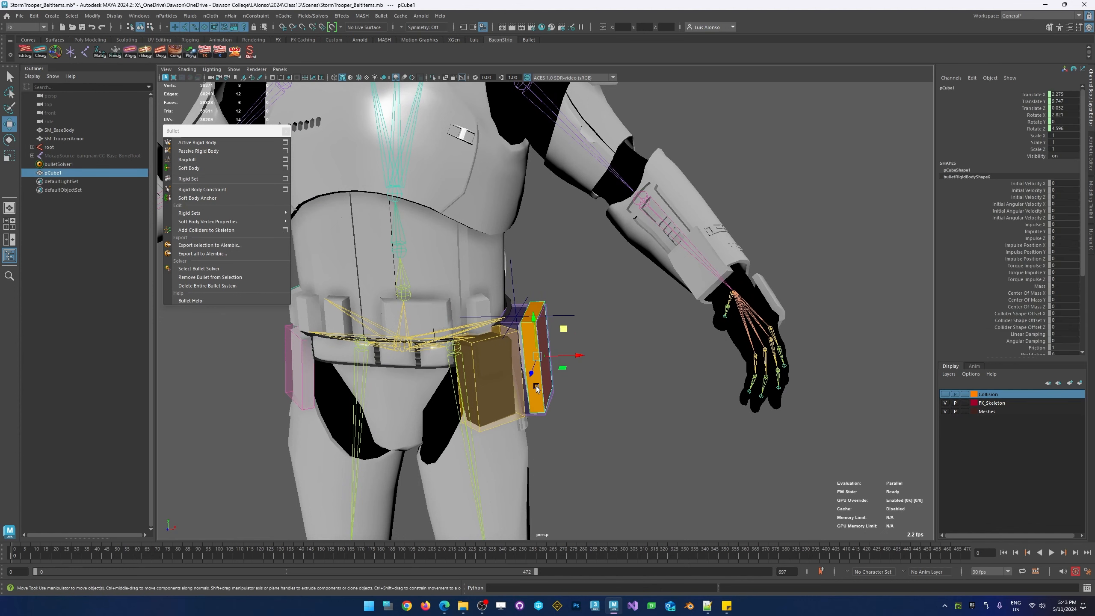
pyautogui.click(33, 147)
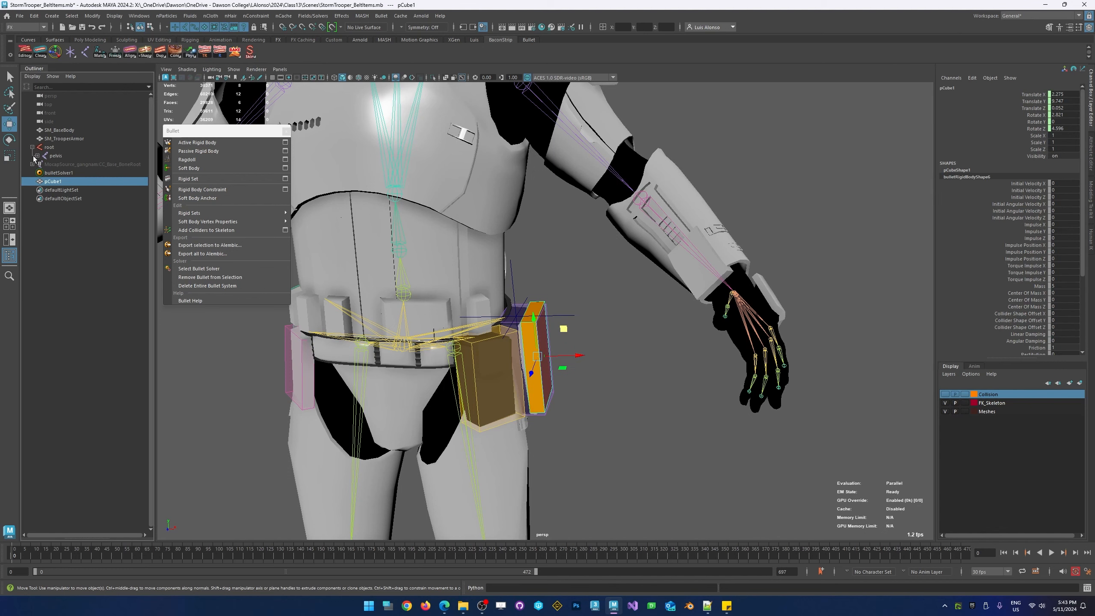
pyautogui.click(38, 155)
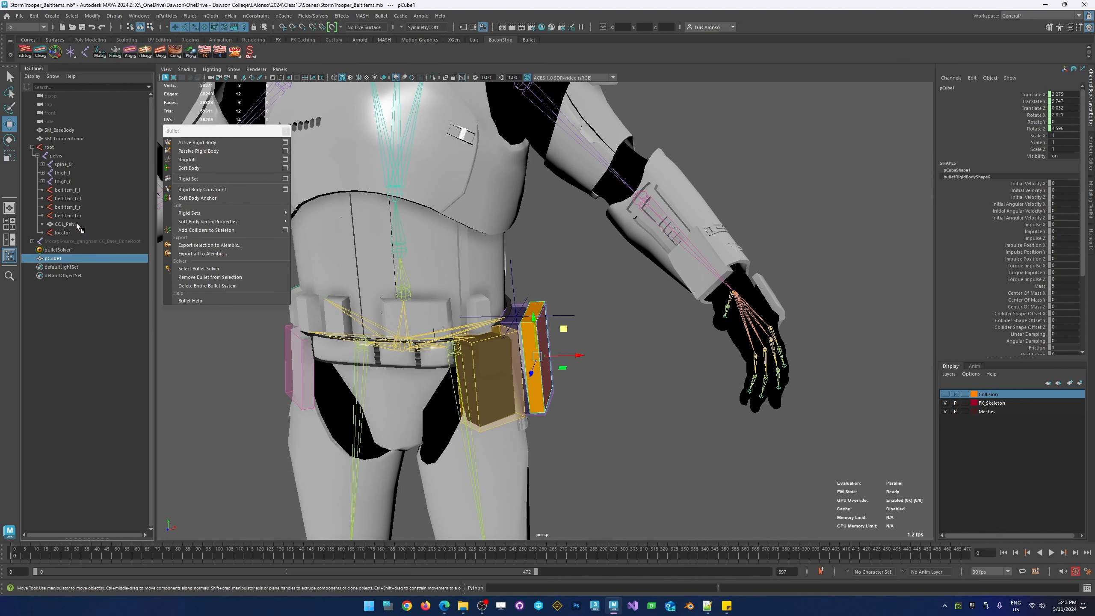
pyautogui.keyDown('ctrl'); pyautogui.click(69, 224); pyautogui.keyUp('ctrl')
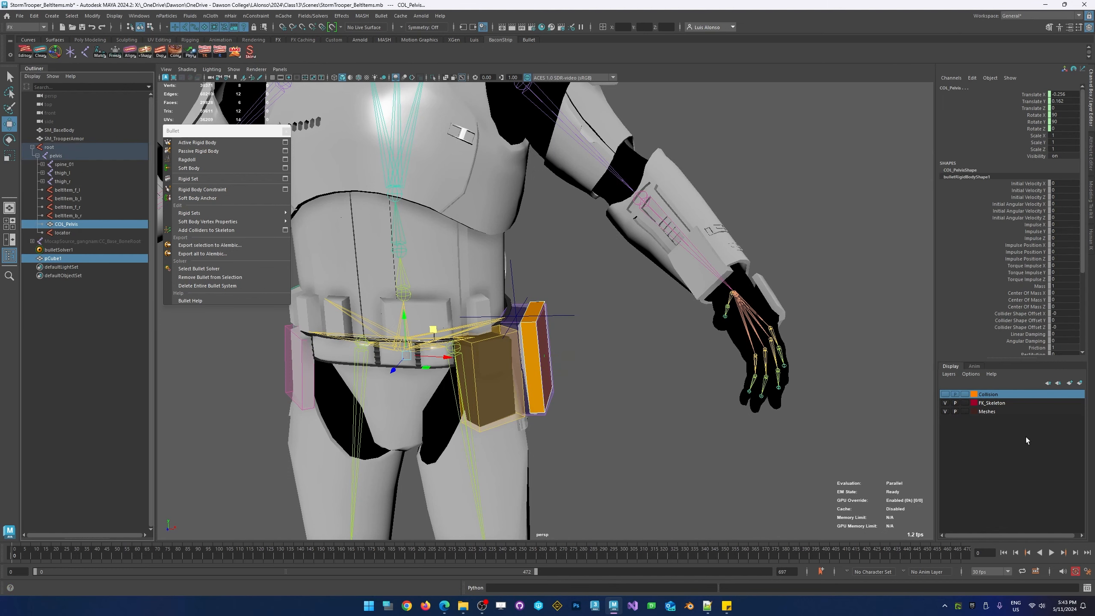
pyautogui.click(946, 394)
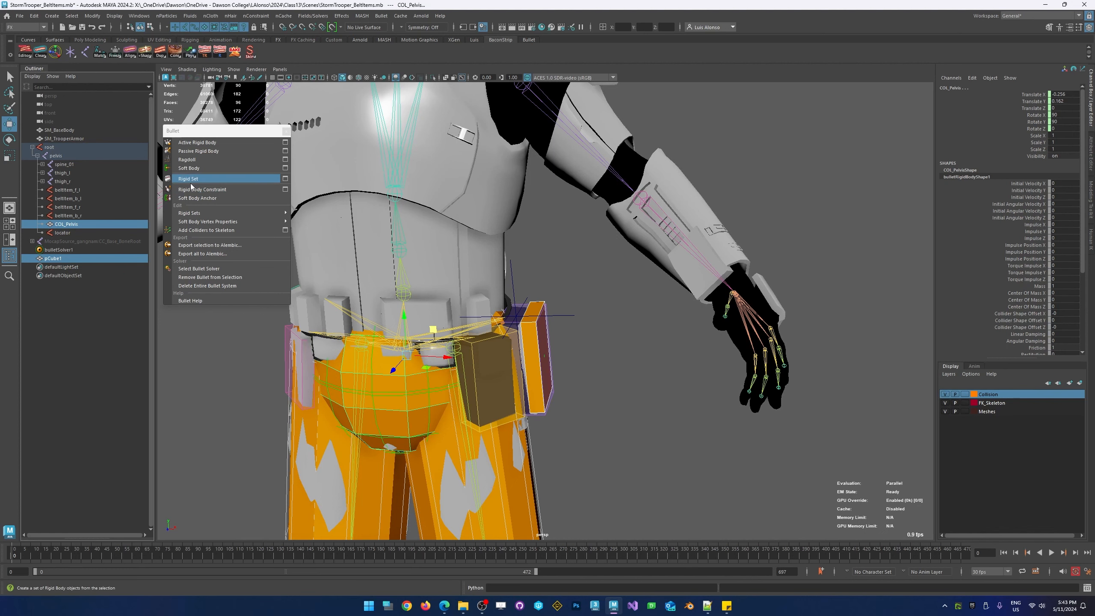
# - Reset the rigid body constraint options and set the constraint type to Hinge
pyautogui.click(285, 190)
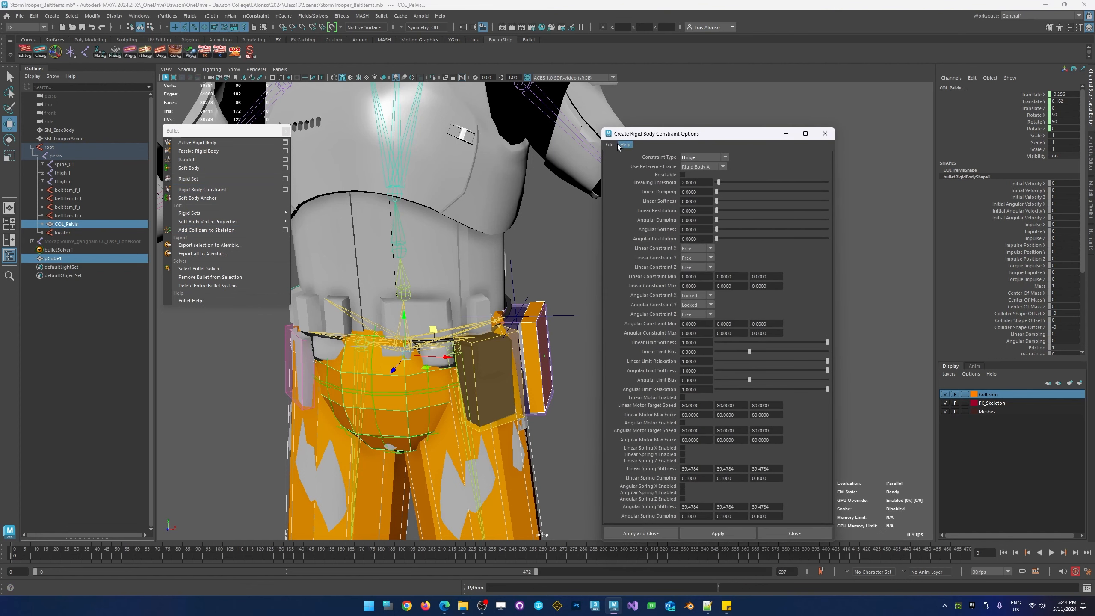
pyautogui.click(610, 145)
pyautogui.click(634, 161)
pyautogui.click(726, 160)
pyautogui.click(695, 177)
# - Set Angular Constraint Y to Locked and create the hinge constraint between the slab and the pelvis collider
pyautogui.click(695, 302)
pyautogui.click(694, 313)
pyautogui.click(694, 308)
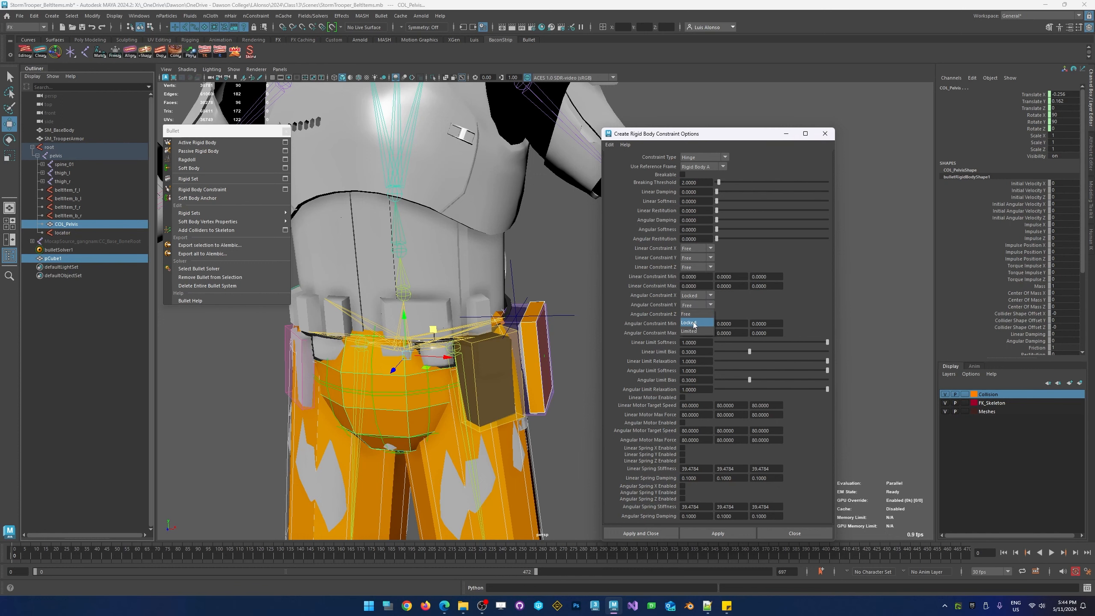
pyautogui.click(694, 324)
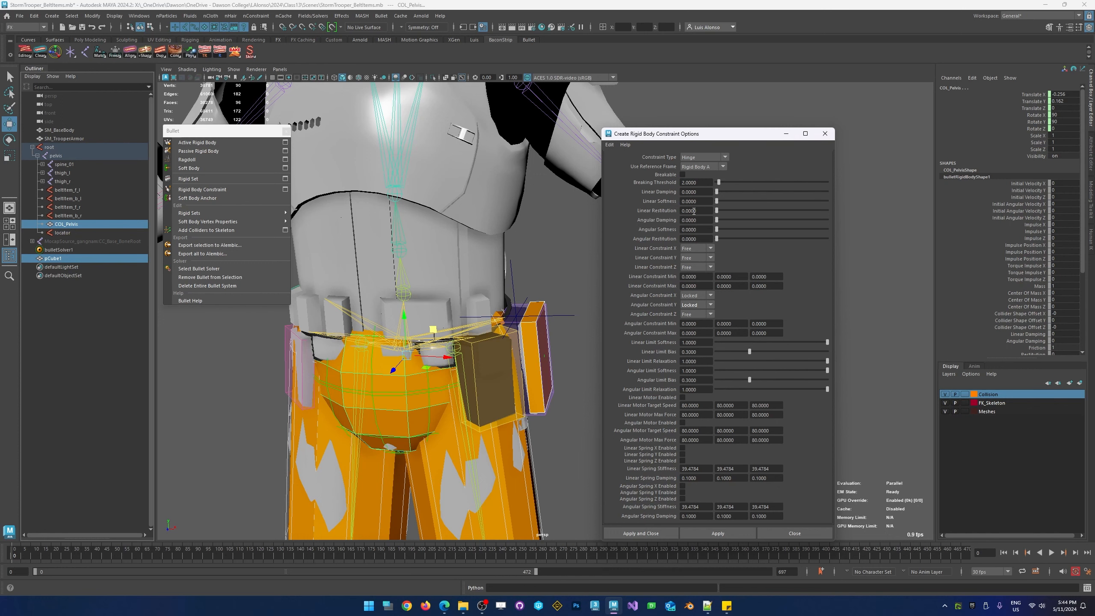
pyautogui.click(731, 534)
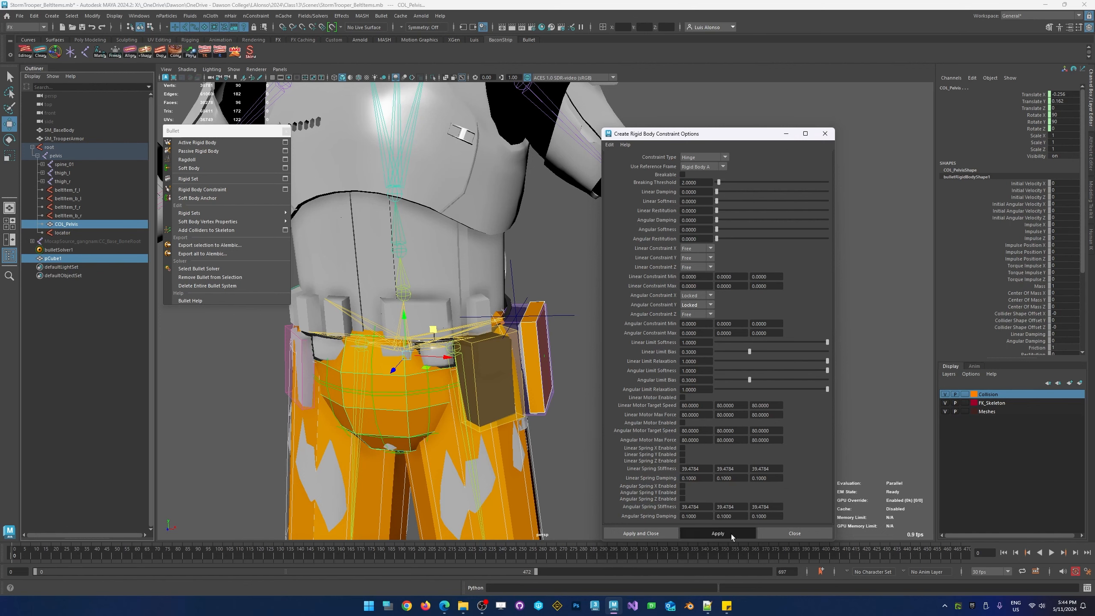
pyautogui.click(825, 134)
# - Move the new hinge constraint to a spot above the slab and hide the Collision layer
pyautogui.moveTo(499, 328); pyautogui.dragTo(559, 243)
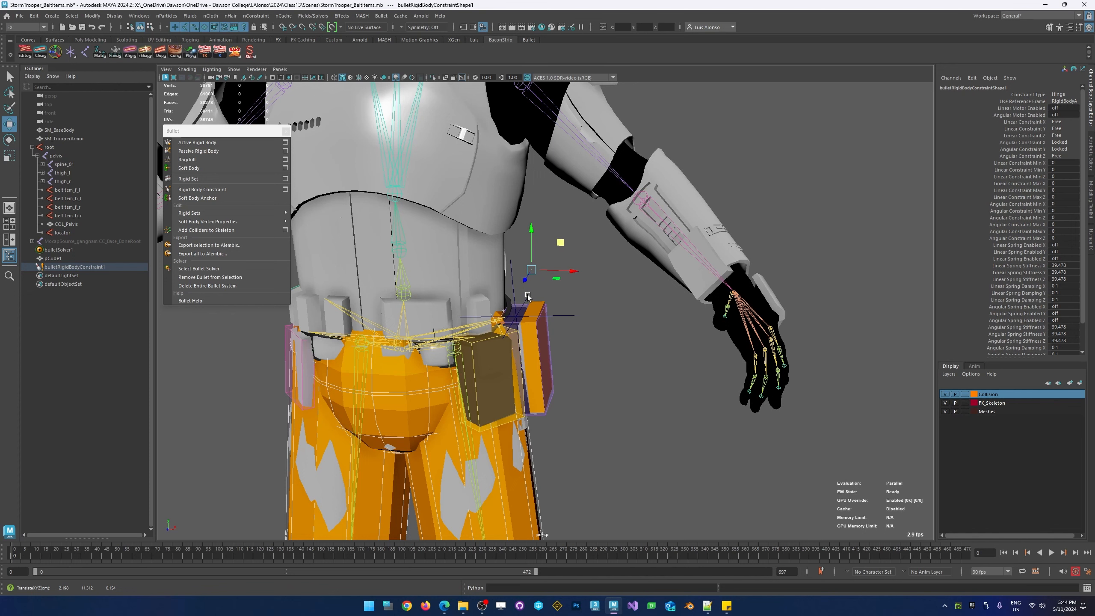
pyautogui.press('q')
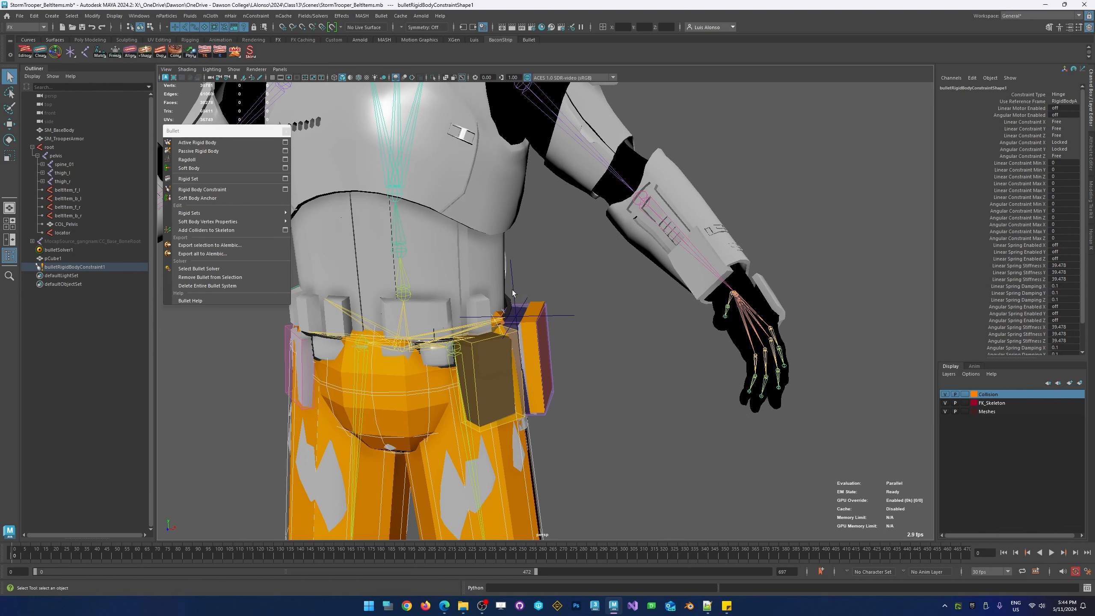
pyautogui.click(513, 291)
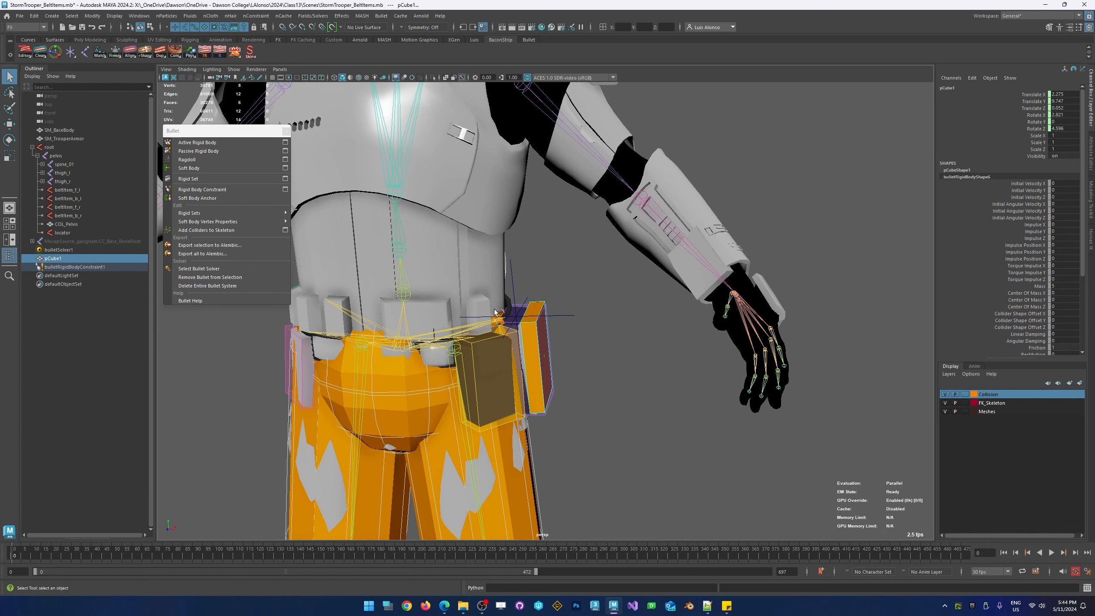
pyautogui.click(944, 394)
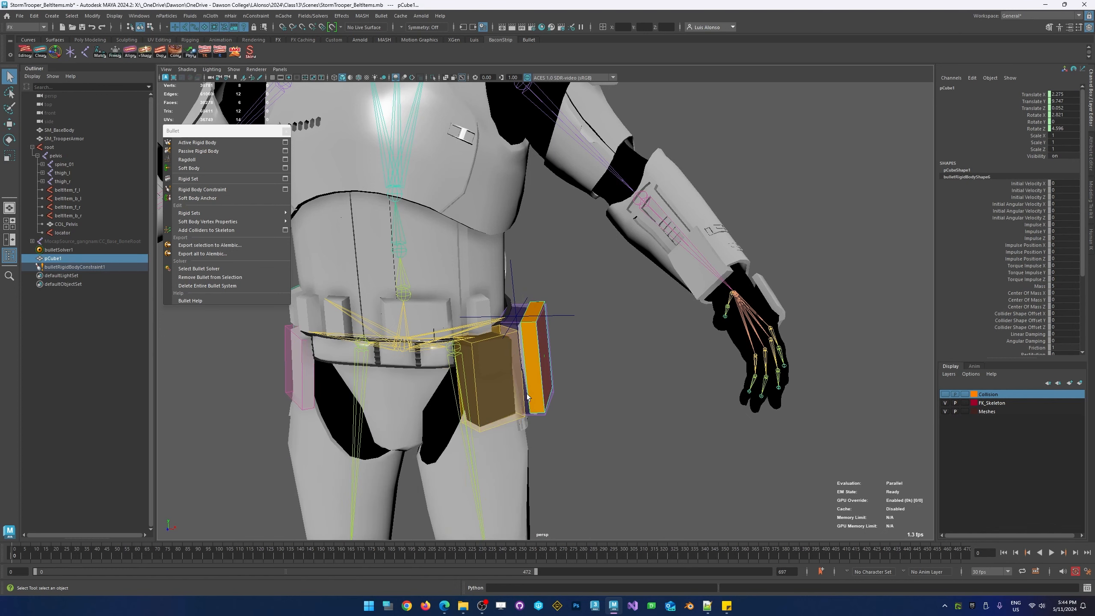
pyautogui.hotkey('ctrl', 'z')
pyautogui.hotkey('ctrl', 'z')
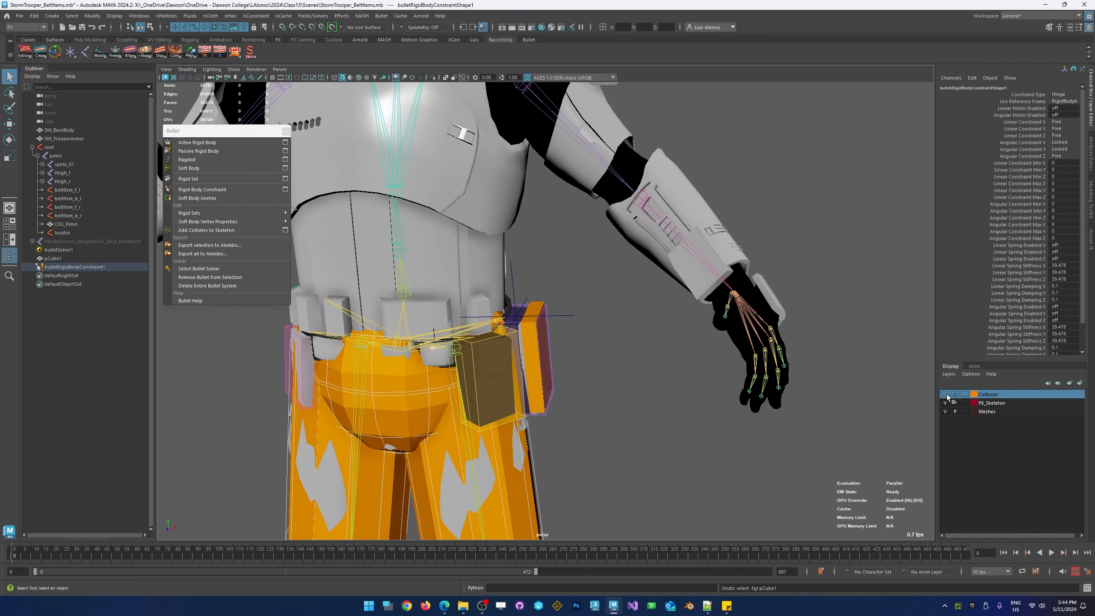
pyautogui.click(945, 394)
# - Select the hinge constraint and the pelvis-parented locator to match the constraint's translation and rotation to the locator
pyautogui.click(513, 289)
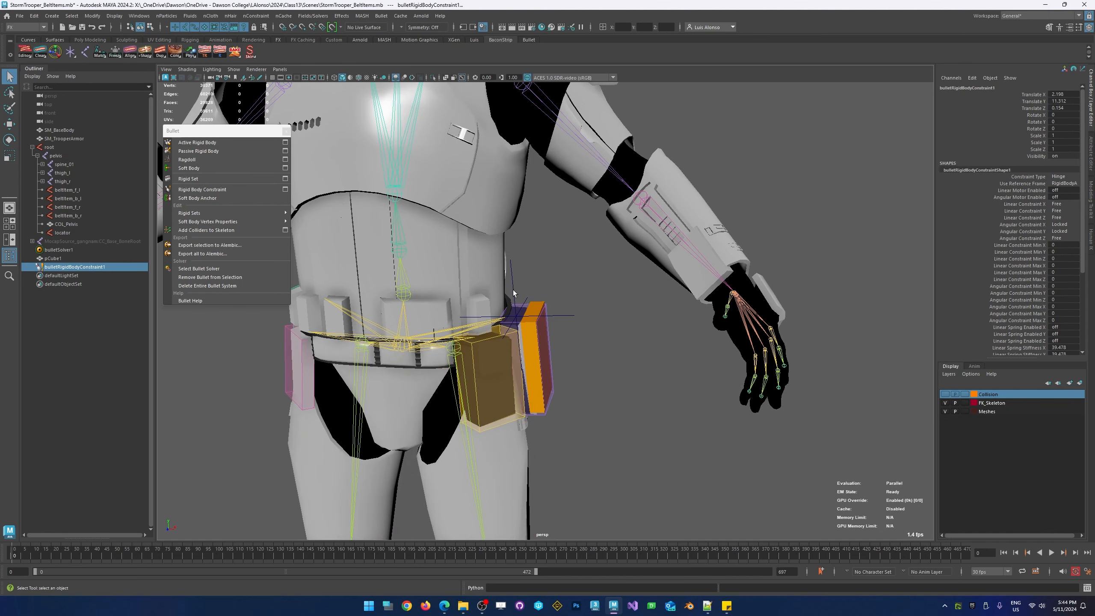
pyautogui.click(640, 403)
pyautogui.click(90, 268)
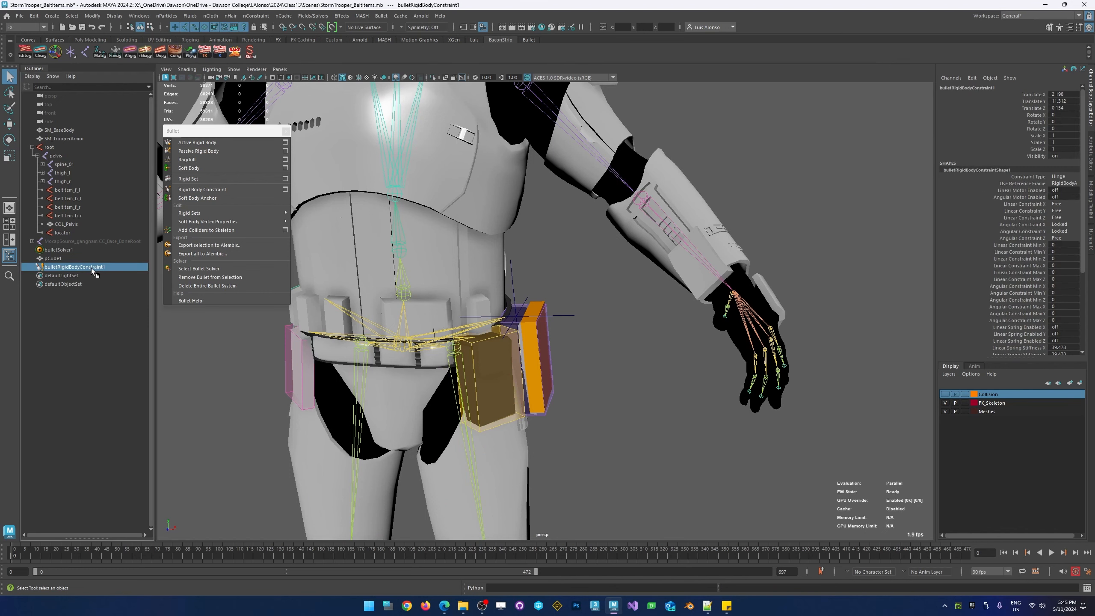
pyautogui.press('w')
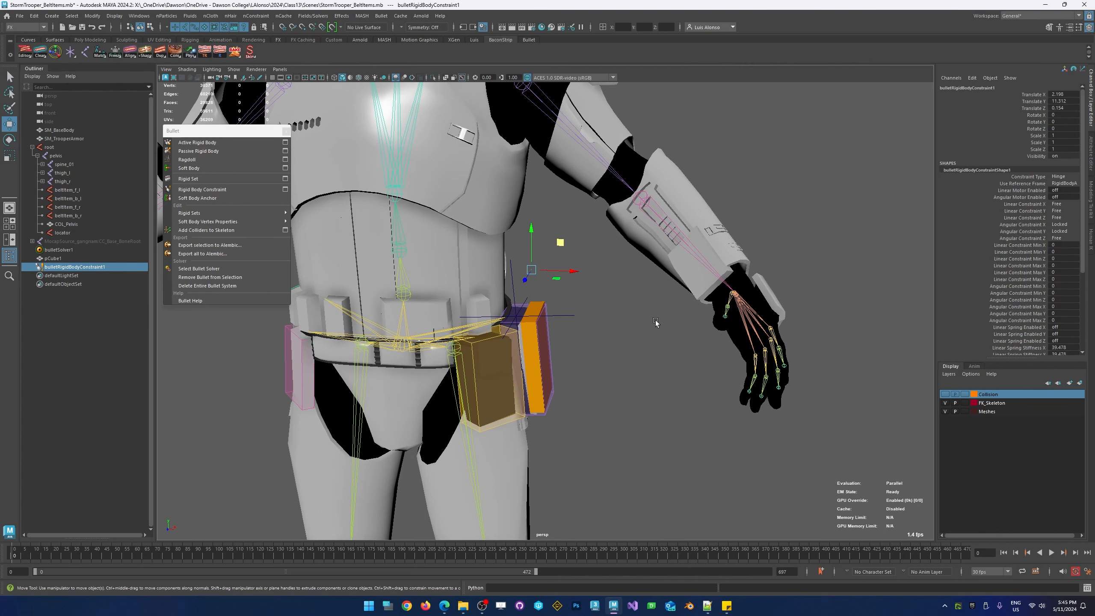
pyautogui.keyDown('shift'); pyautogui.click(568, 316); pyautogui.keyUp('shift')
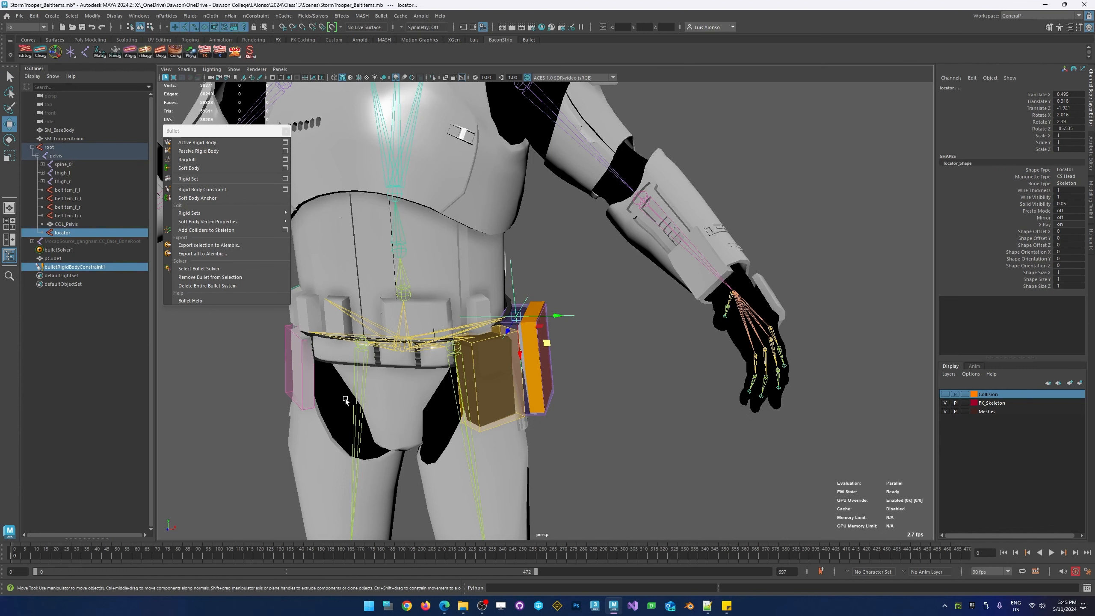
pyautogui.rightClick(99, 52)
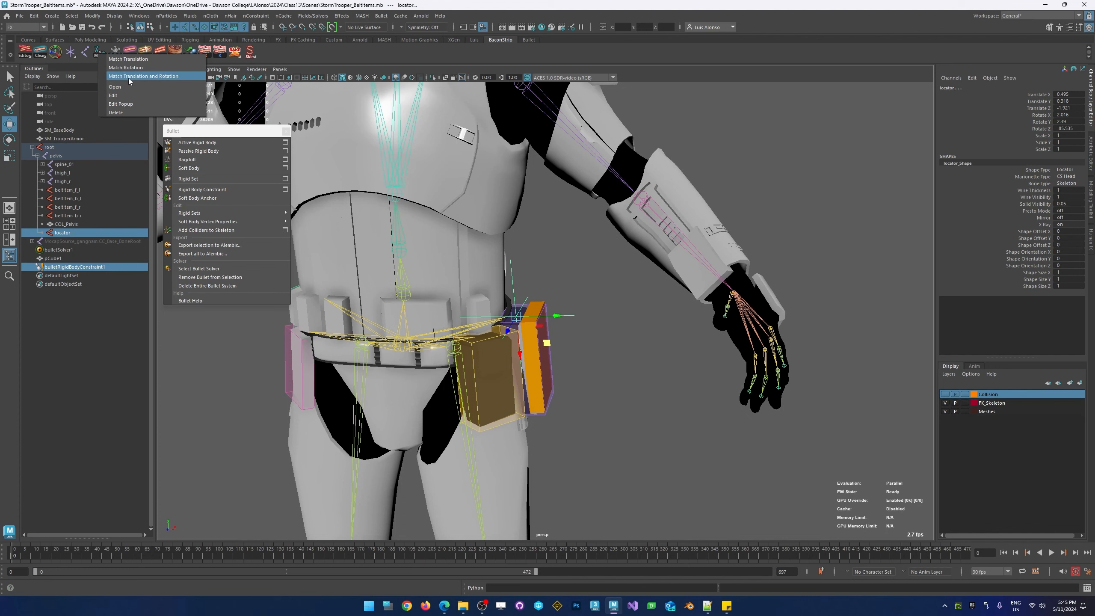
# - Select bulletRigidBodyConstraint1 and set the timeline to frame 0
pyautogui.press('Escape')
pyautogui.click(100, 380)
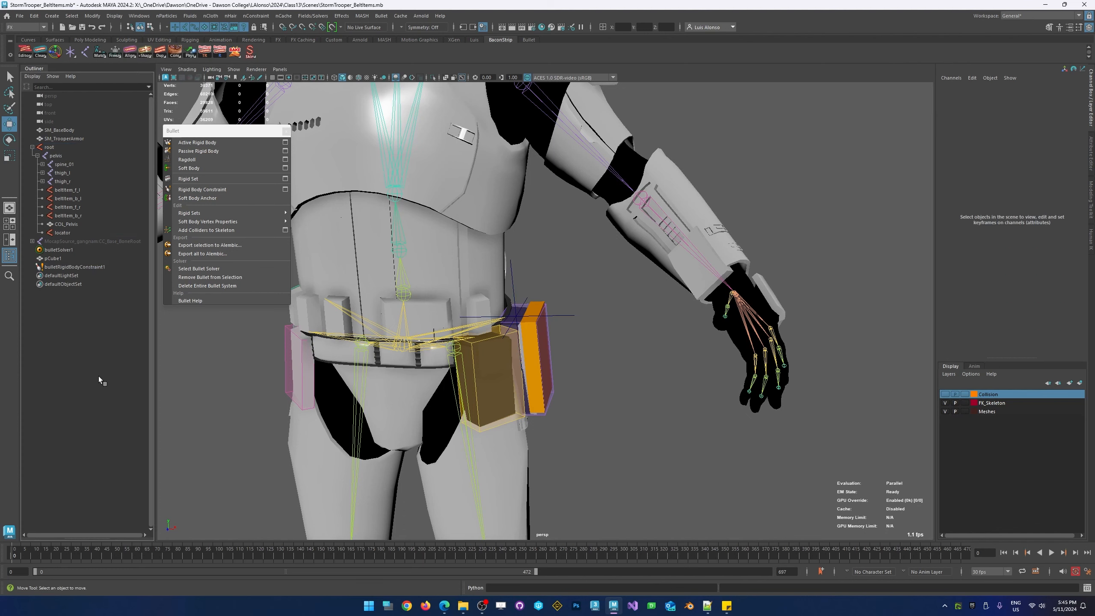
pyautogui.click(102, 267)
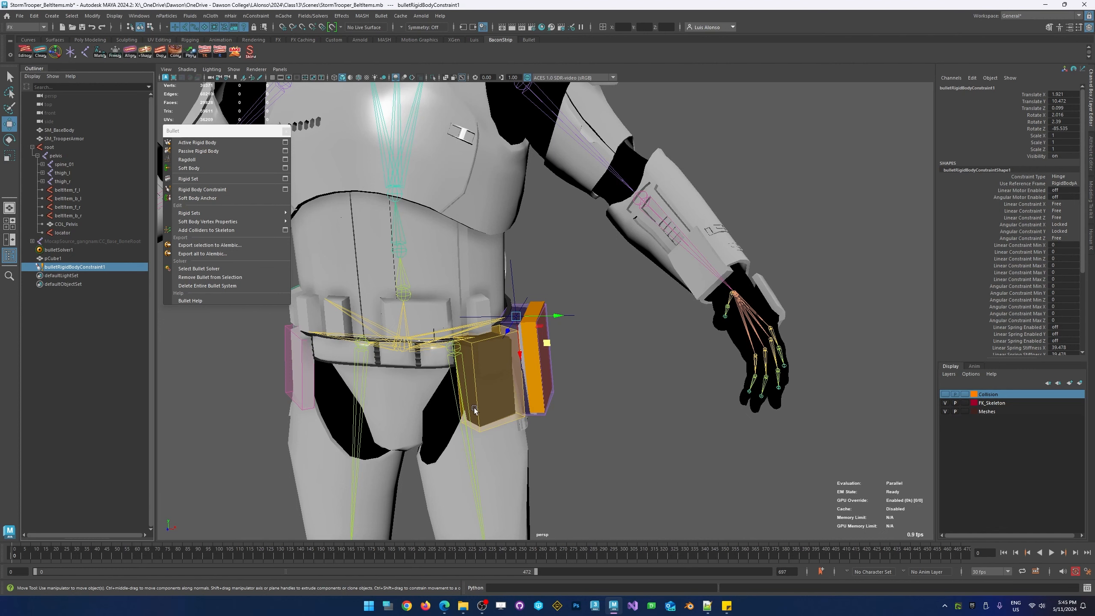
pyautogui.moveTo(22, 552)
pyautogui.mouseDown()
pyautogui.moveTo(35, 552)
pyautogui.moveTo(12, 553)
pyautogui.mouseUp()
pyautogui.moveTo(571, 390)
pyautogui.keyDown('alt'); pyautogui.mouseDown()
pyautogui.moveTo(395, 381)
pyautogui.moveTo(577, 400)
pyautogui.mouseUp(); pyautogui.keyUp('alt')
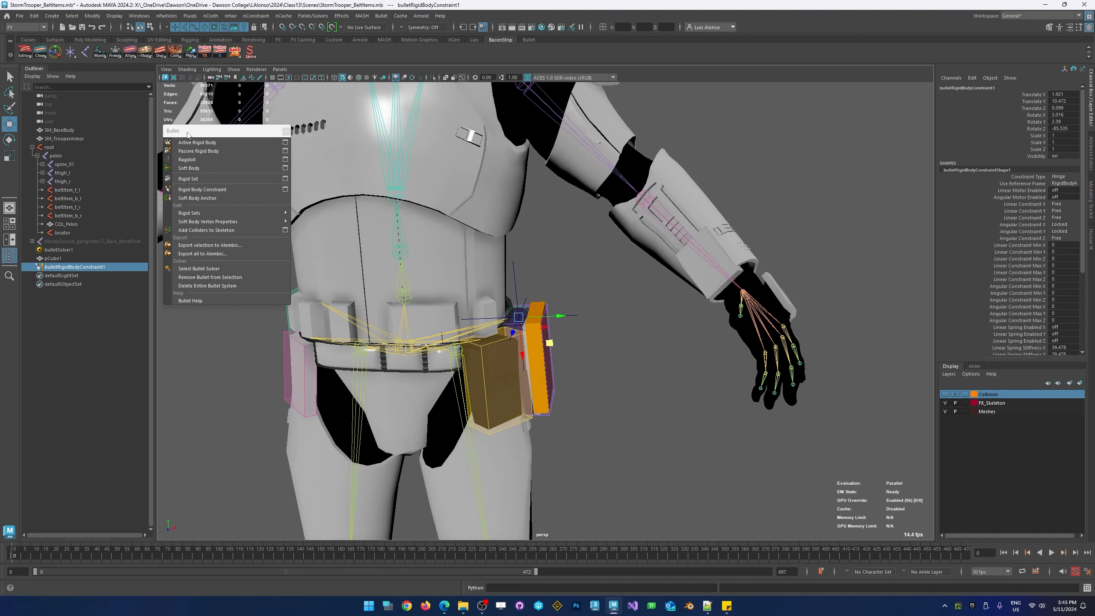
pyautogui.moveTo(200, 135)
pyautogui.mouseDown()
pyautogui.moveTo(203, 147)
pyautogui.moveTo(194, 136)
pyautogui.mouseUp()
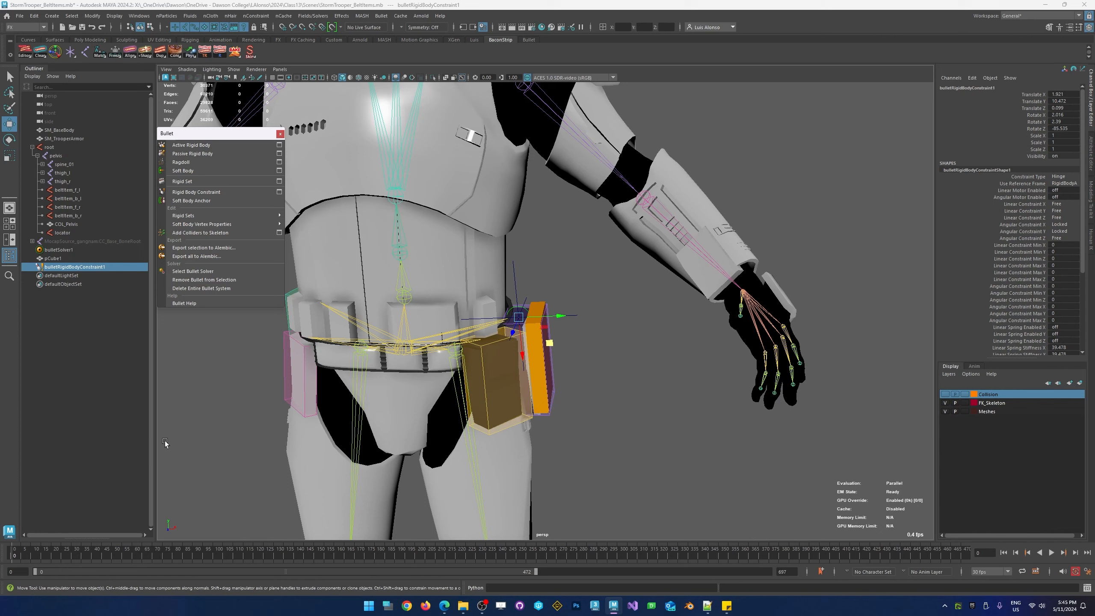
# - Play the hinge-constrained pouch simulation and rewind it to frame 0
pyautogui.click(1052, 553)
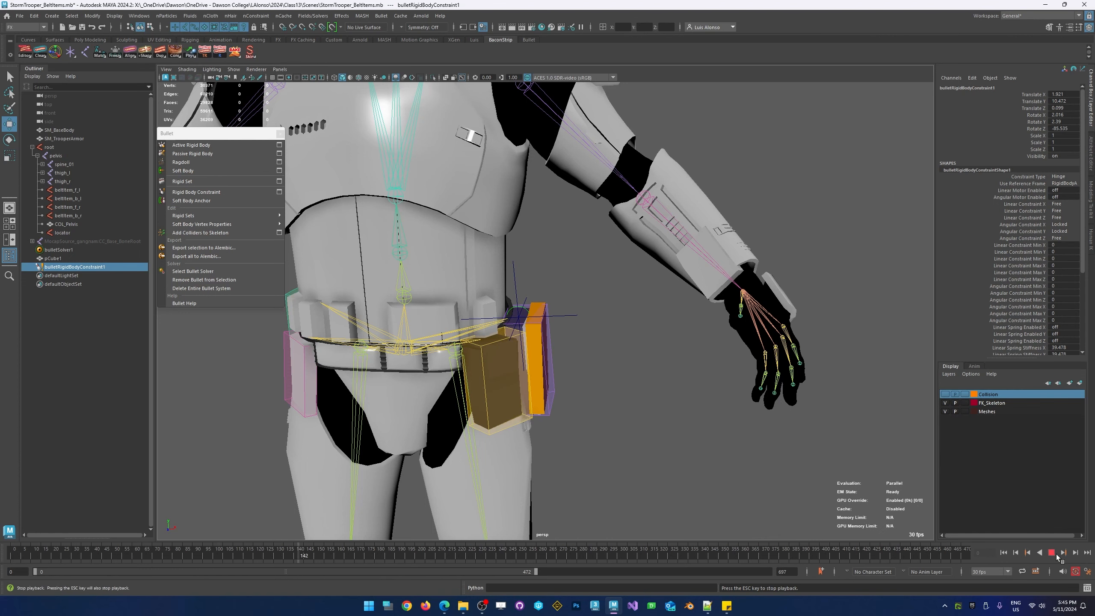
pyautogui.click(1004, 554)
pyautogui.click(1050, 554)
pyautogui.click(1003, 554)
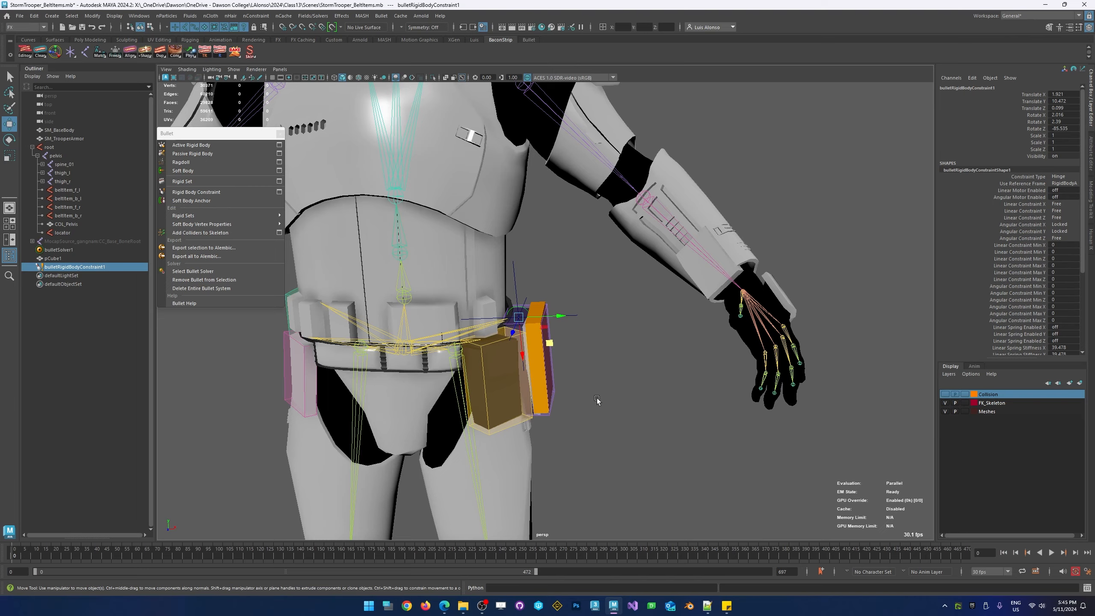
# - Orient-constrain the beltItem_b_l joint to pCube1 with Maintain offset enabled on all axes
pyautogui.keyDown('alt'); pyautogui.moveTo(661, 394); pyautogui.dragTo(560, 347, button='right'); pyautogui.keyUp('alt')
pyautogui.click(555, 345)
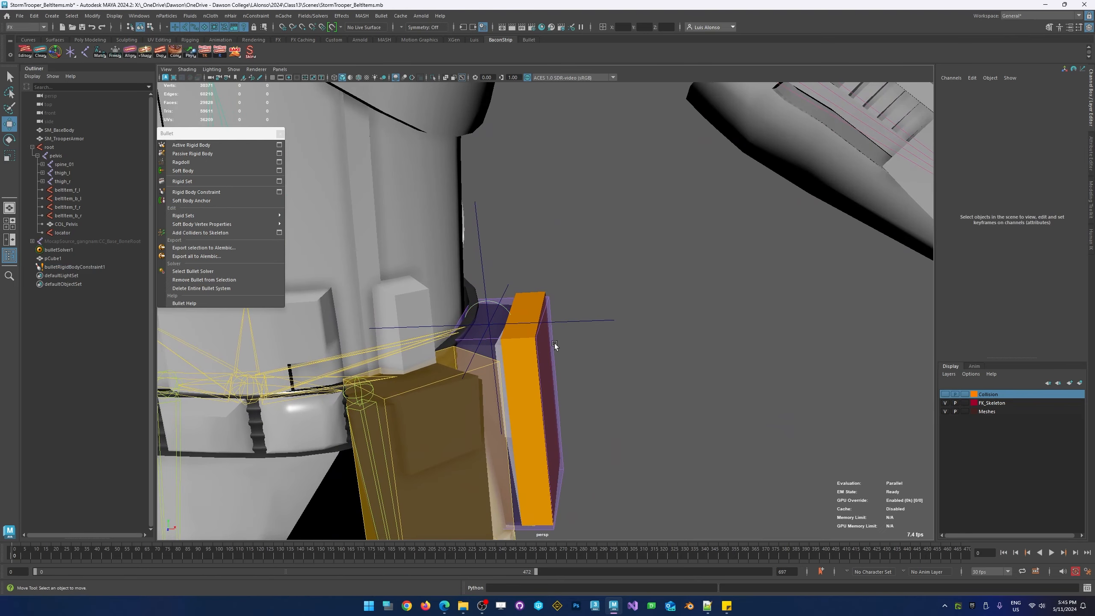
pyautogui.click(529, 299)
pyautogui.press('q')
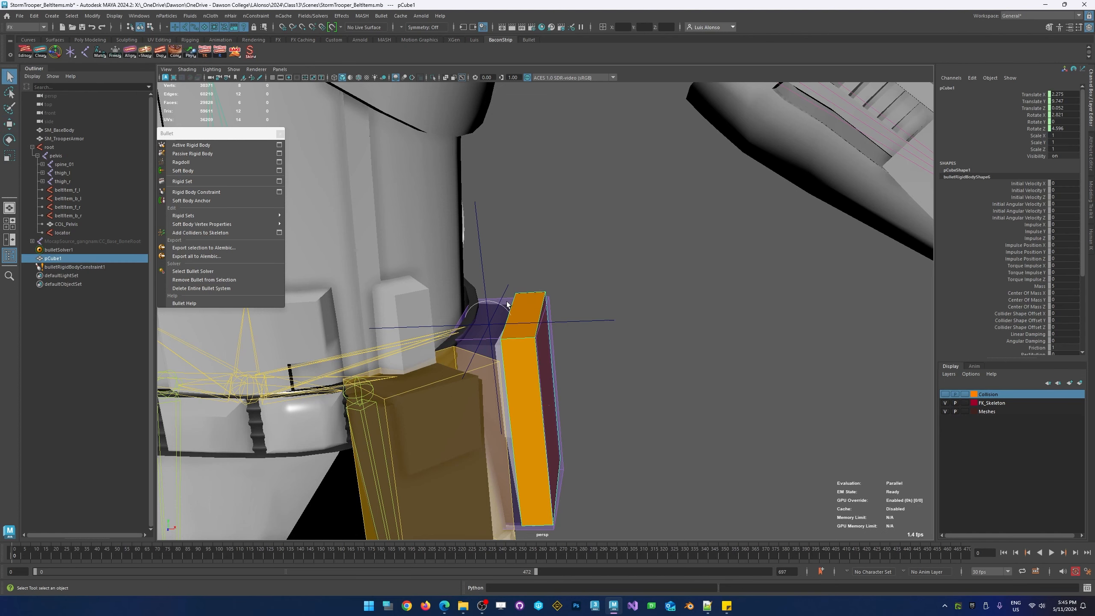
pyautogui.click(507, 304)
pyautogui.click(542, 296)
pyautogui.click(550, 303)
pyautogui.click(533, 301)
pyautogui.keyDown('ctrl'); pyautogui.click(76, 199); pyautogui.keyUp('ctrl')
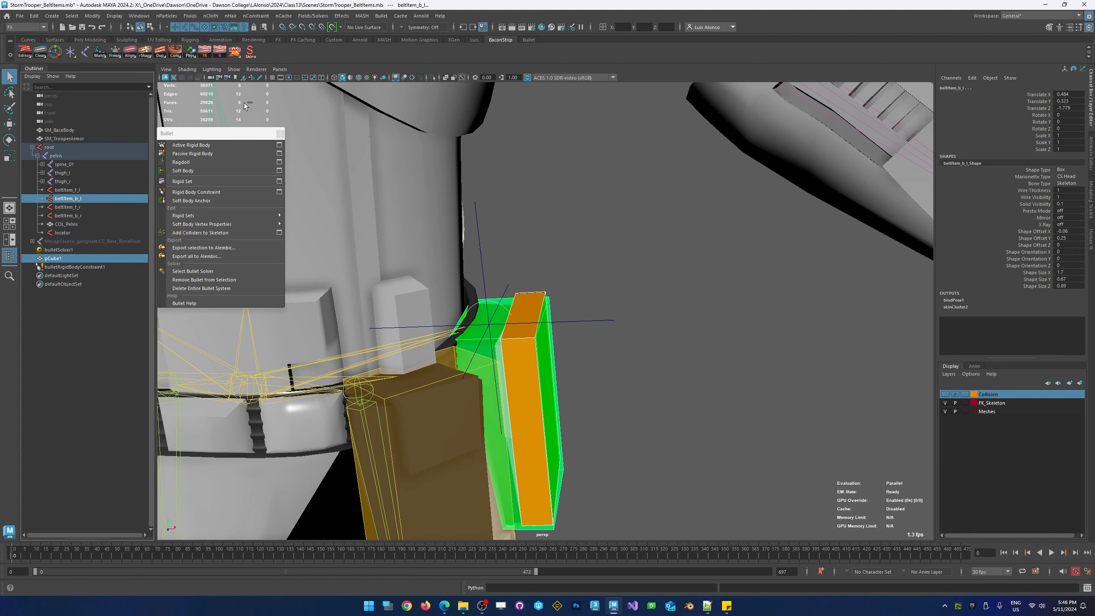
pyautogui.click(17, 27)
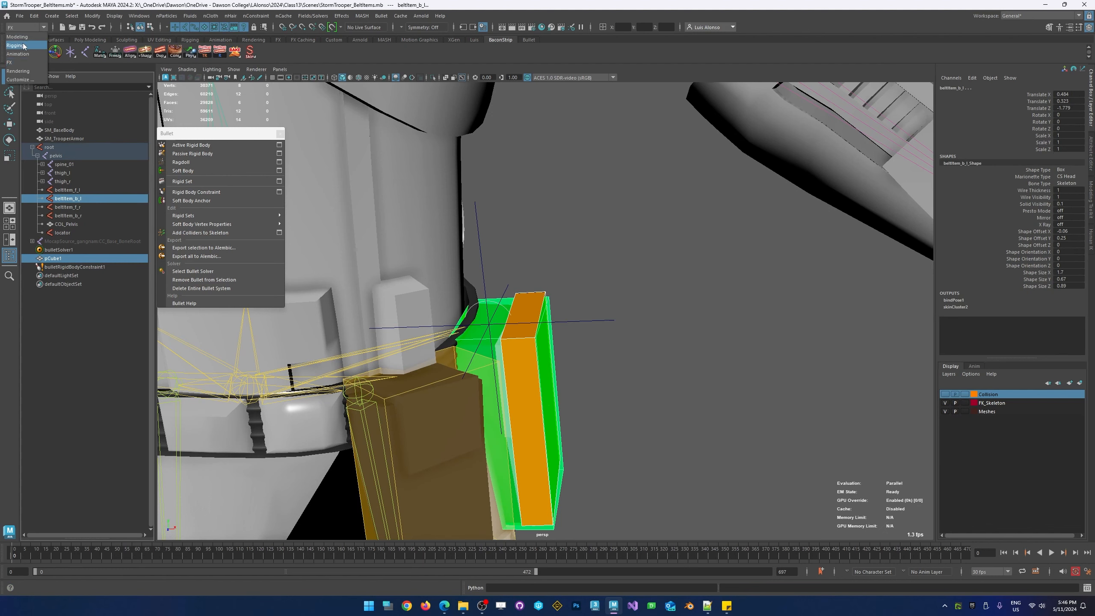
pyautogui.click(17, 46)
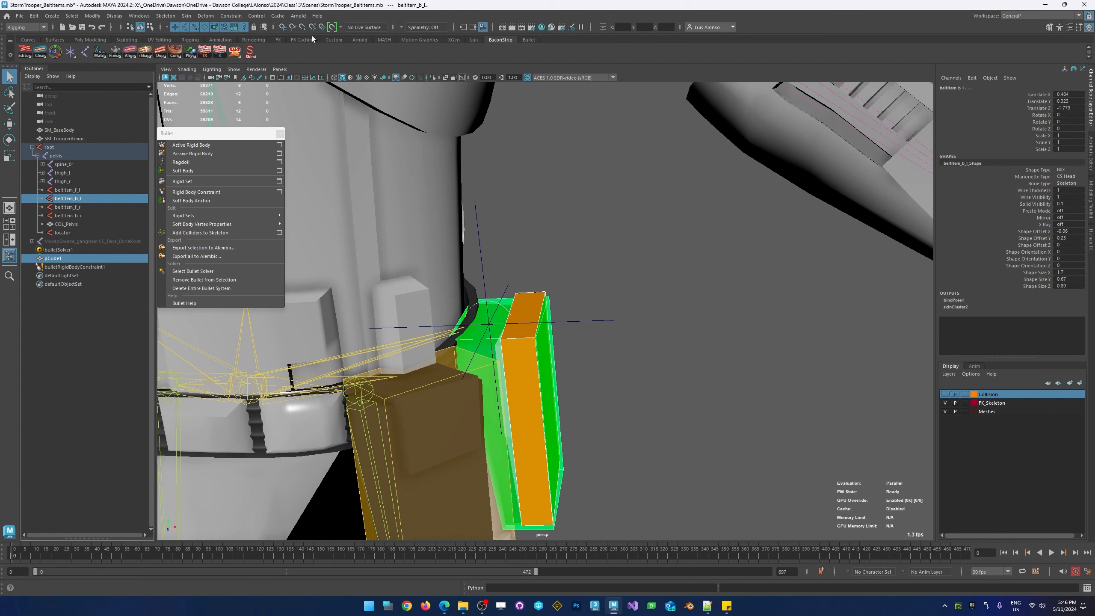
pyautogui.click(229, 19)
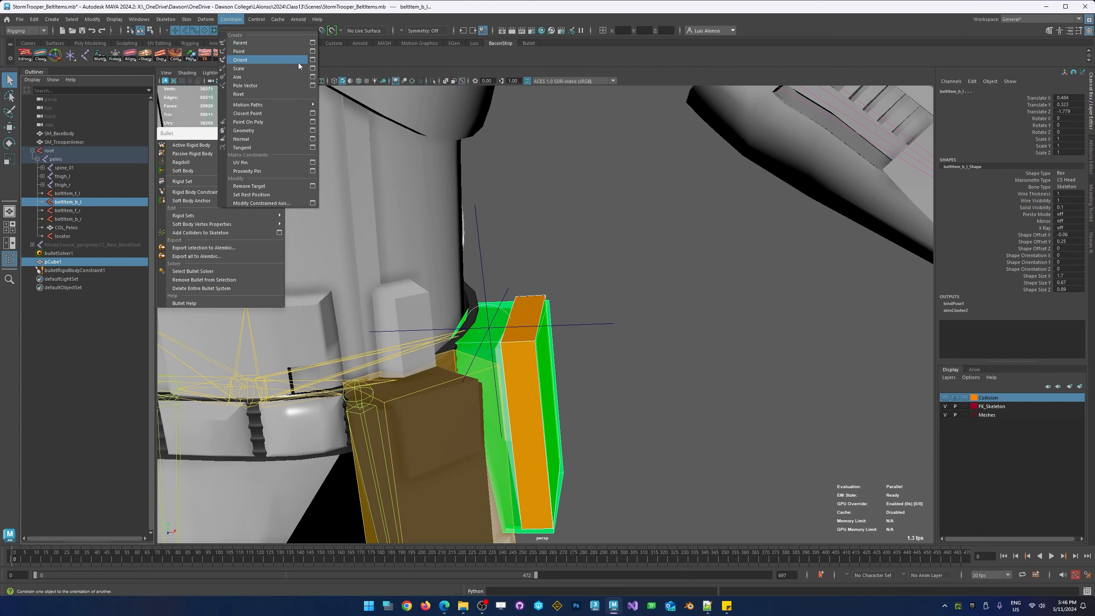
pyautogui.click(312, 59)
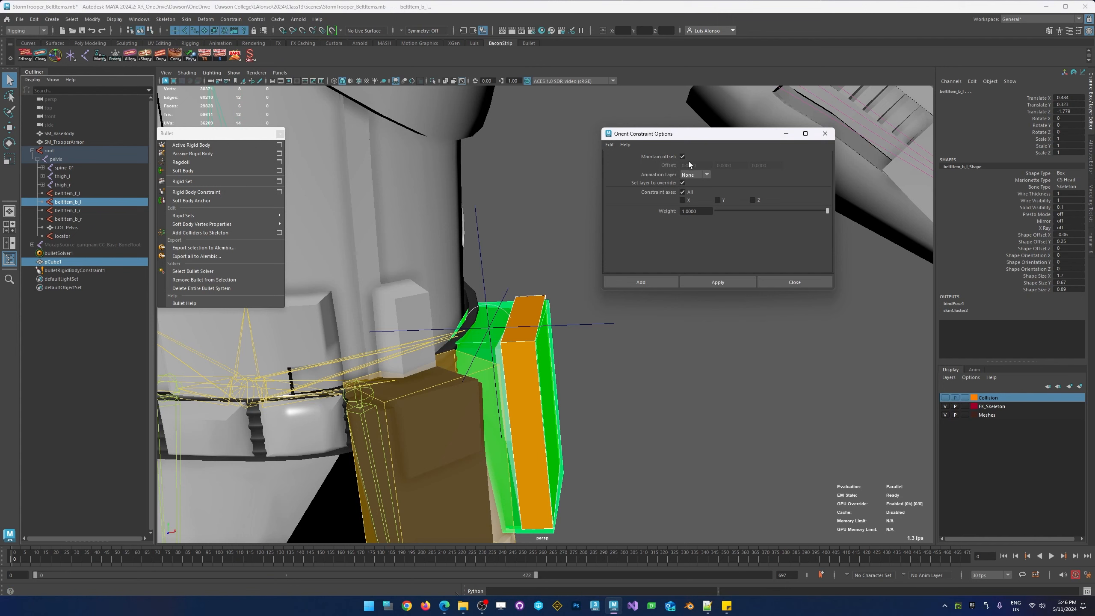
pyautogui.click(716, 283)
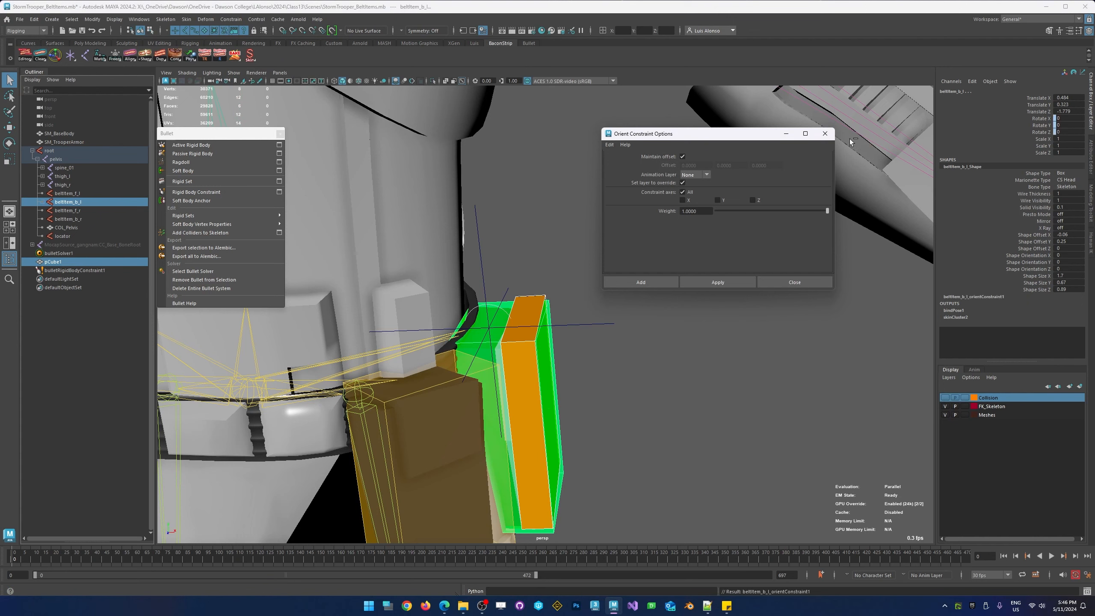
pyautogui.click(824, 134)
pyautogui.click(686, 435)
# - Briefly play the simulation with the constrained belt joint and return to frame 0
pyautogui.hotkey('alt', 'v')
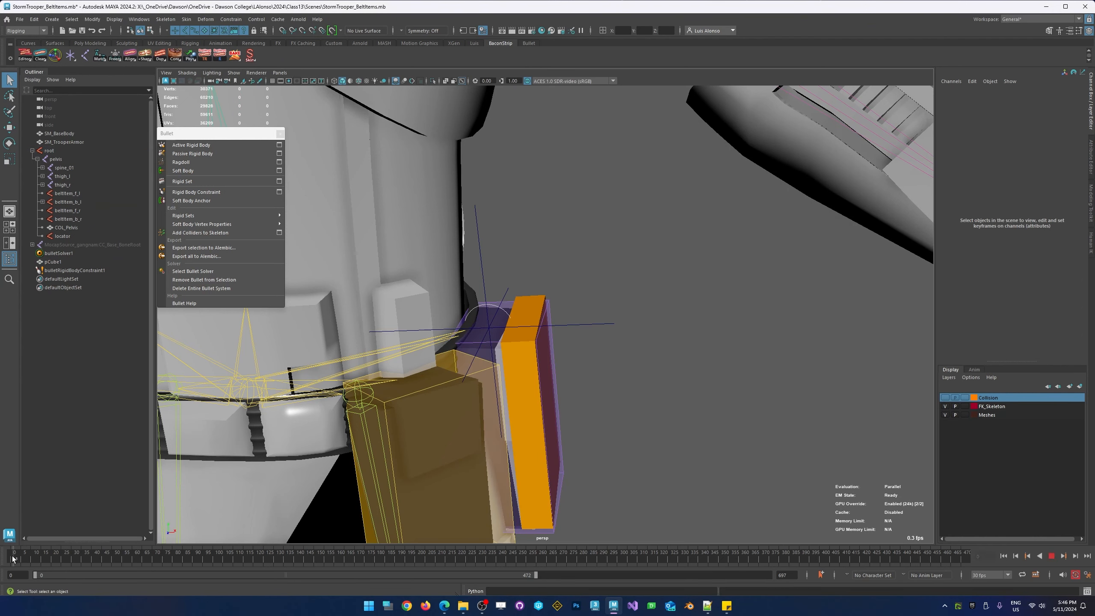
pyautogui.moveTo(37, 557); pyautogui.dragTo(11, 557)
pyautogui.scroll(-6, 609, 338)
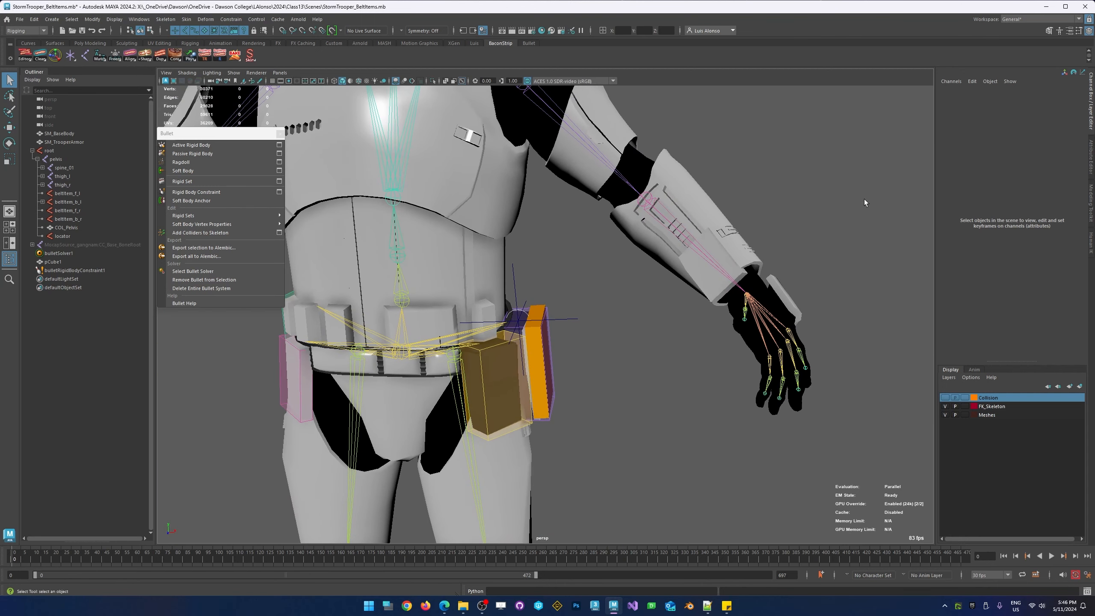
# - Set the HumanIK source of the Stormtrooper character to the MocapSource_gangnam motion capture character
pyautogui.click(1089, 244)
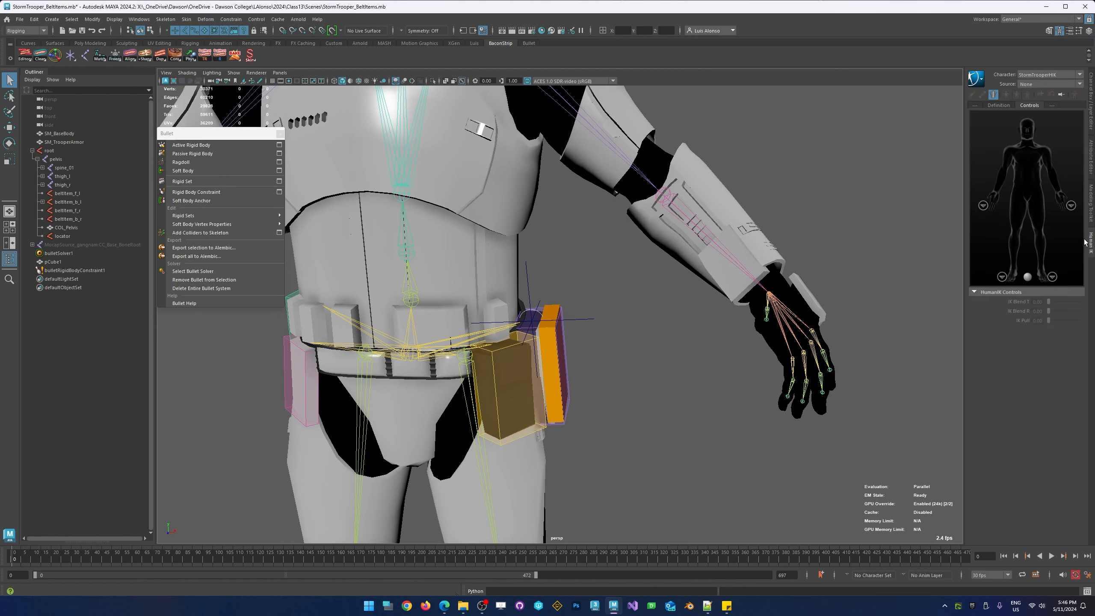
pyautogui.click(1036, 84)
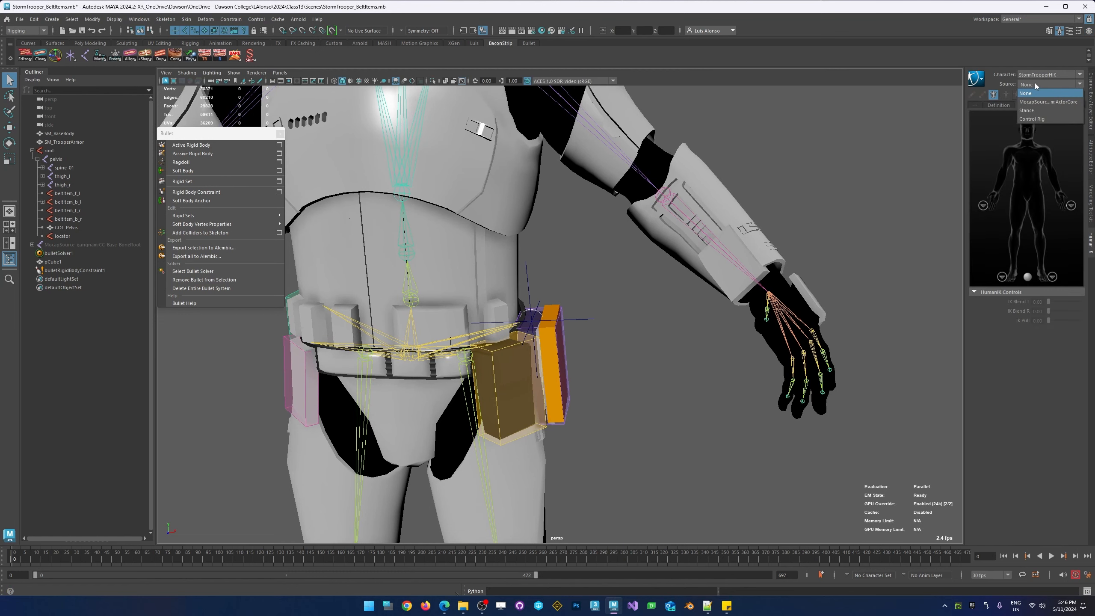
pyautogui.click(1035, 102)
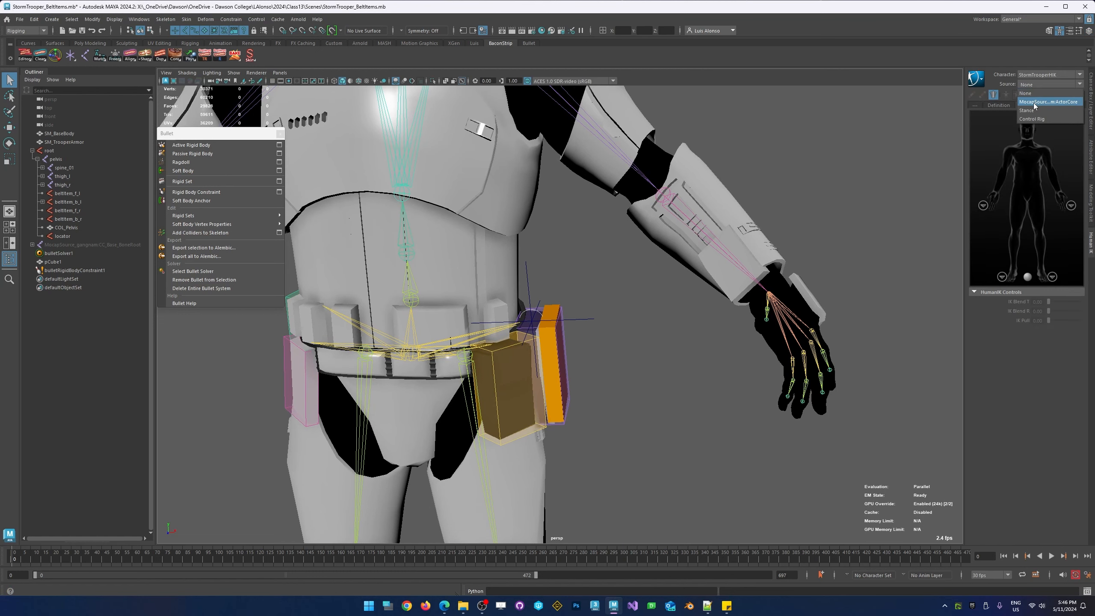
# - Play the dance animation to check how the belt pouch swings, stopping at frame 287
pyautogui.scroll(-5, 461, 344)
pyautogui.scroll(5, 461, 344)
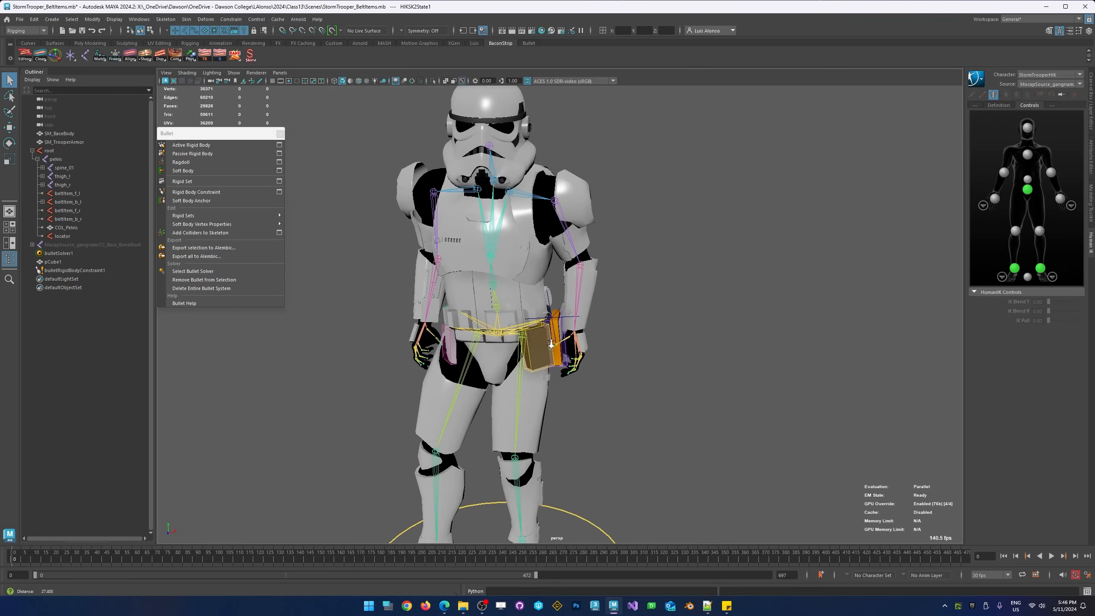
pyautogui.click(1051, 556)
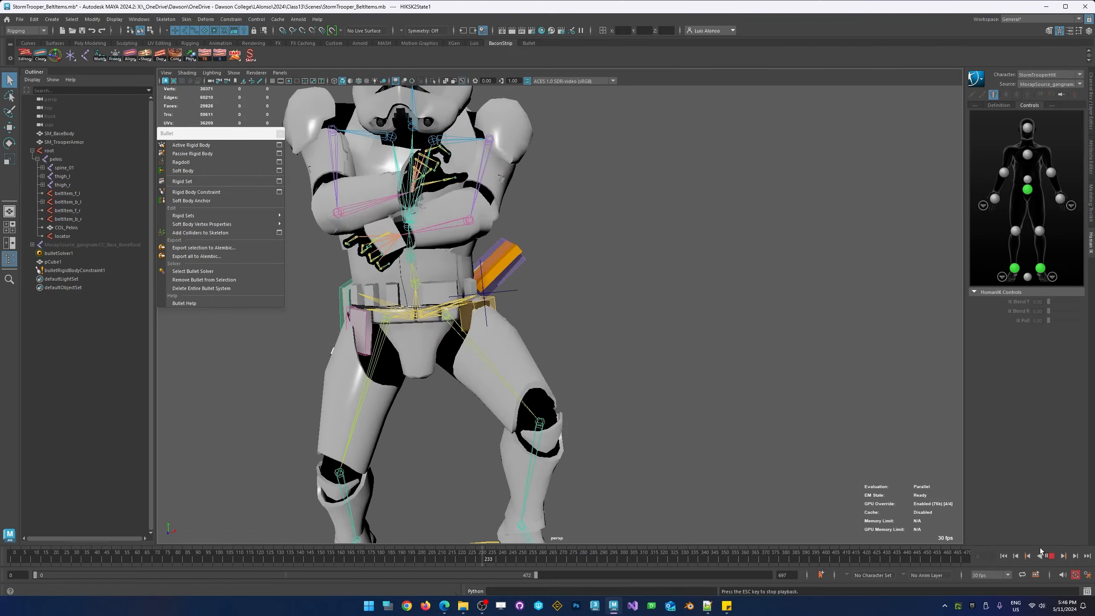
pyautogui.click(1052, 556)
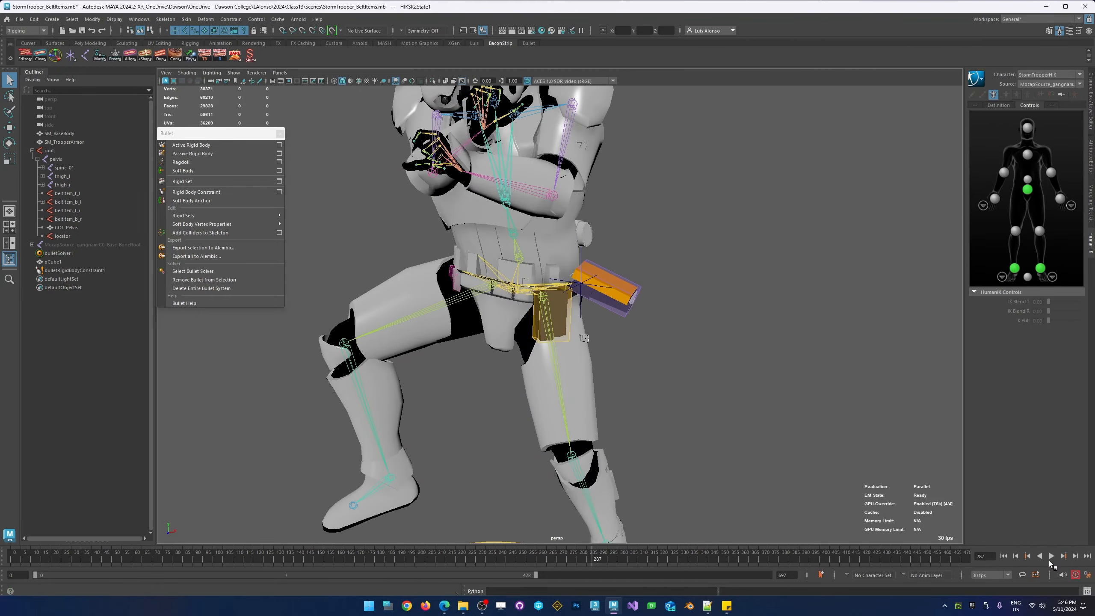
# - Examine the rigid body attributes of pCube1 and open its Linear Damping value for editing
pyautogui.click(622, 302)
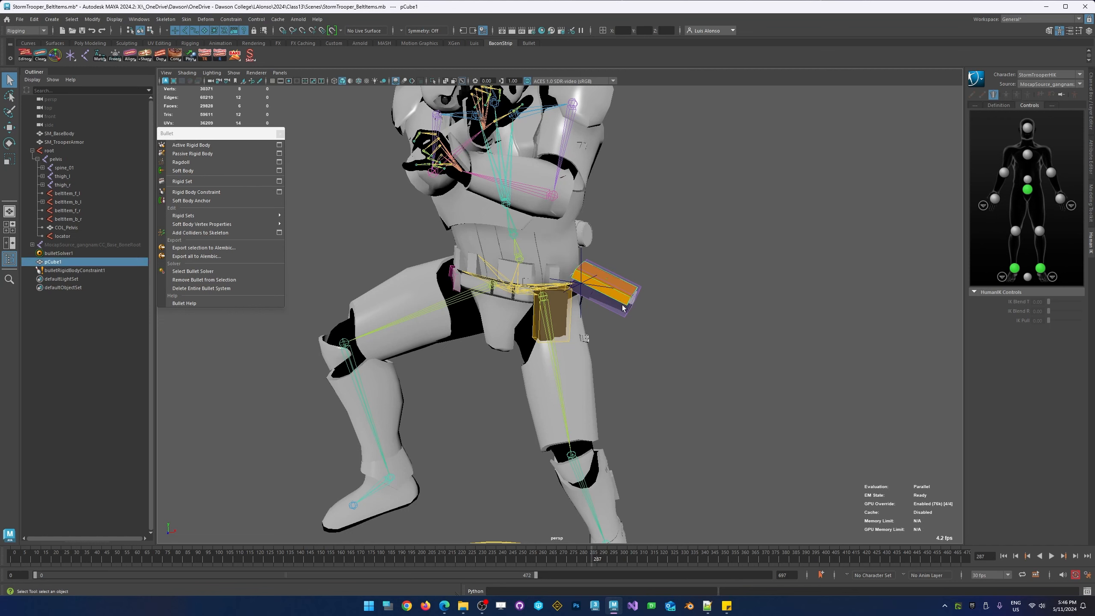
pyautogui.click(1091, 90)
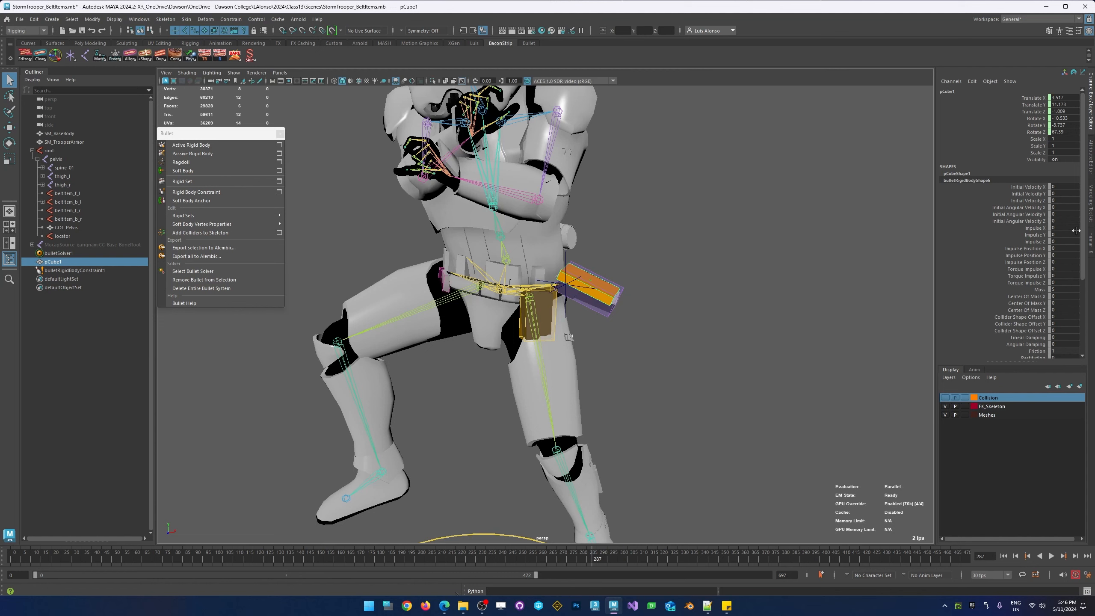
pyautogui.moveTo(1081, 232); pyautogui.dragTo(1080, 311)
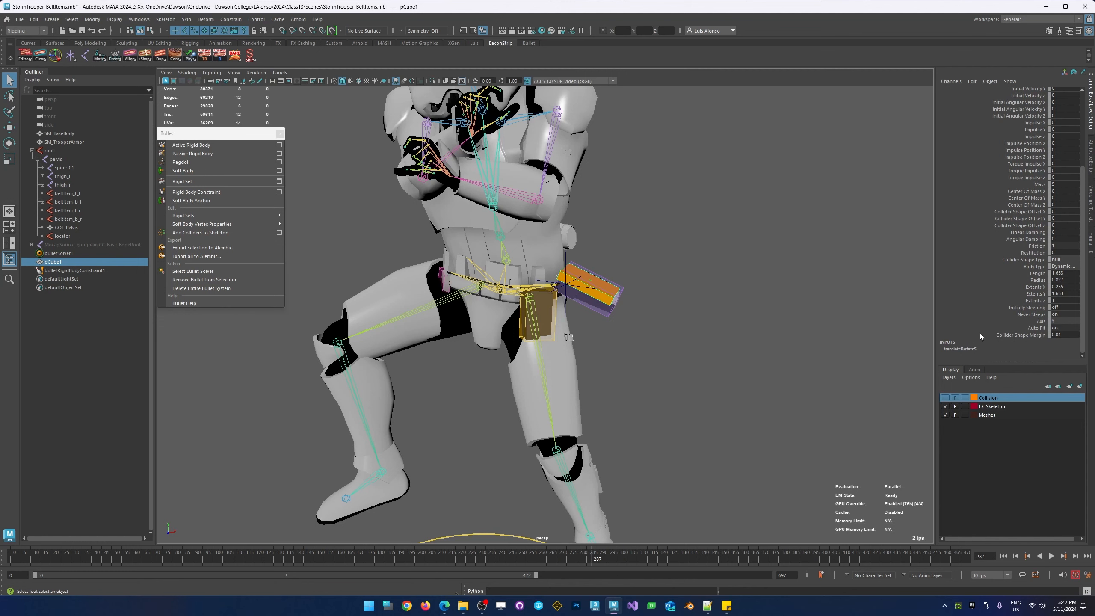
pyautogui.click(1070, 234)
pyautogui.click(1070, 234)
# - Replay the dance simulation from the start and stop it at frame 34
pyautogui.click(1003, 555)
pyautogui.click(1052, 556)
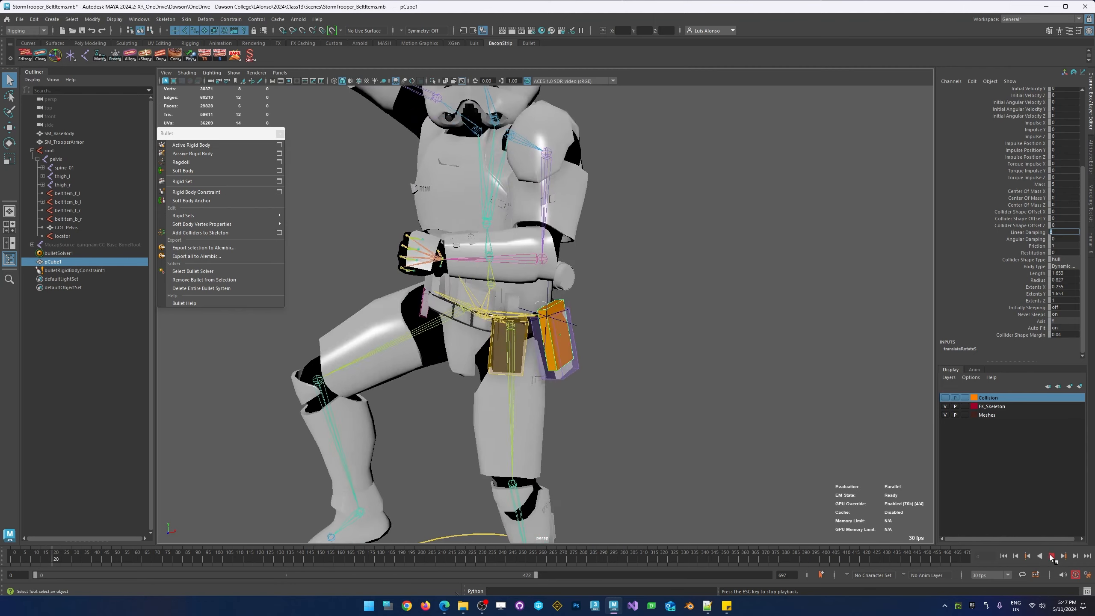
pyautogui.click(1051, 556)
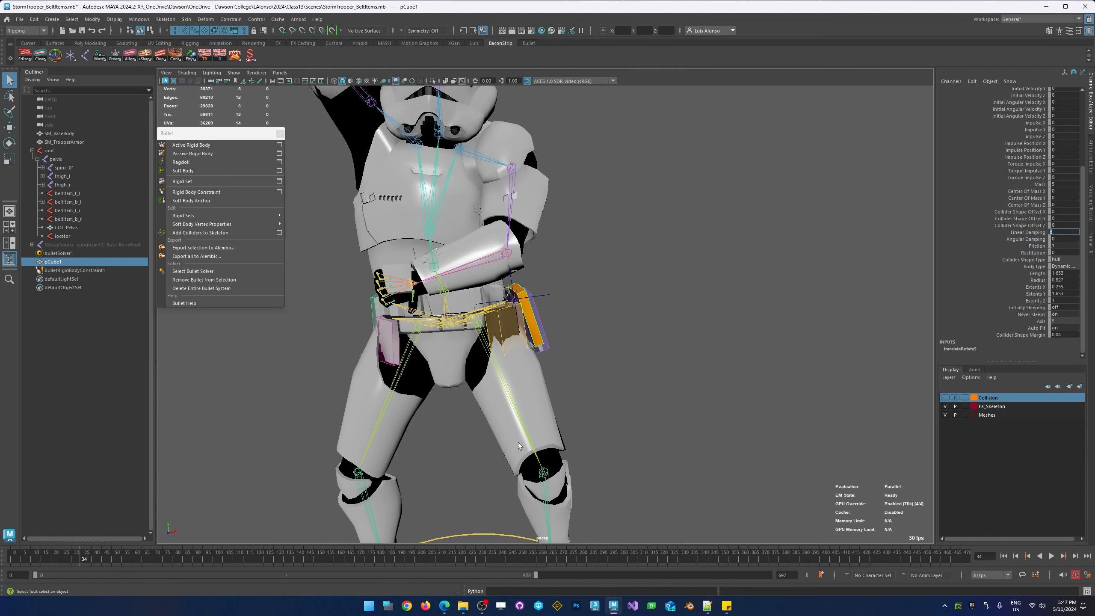
pyautogui.moveTo(206, 139); pyautogui.dragTo(227, 187)
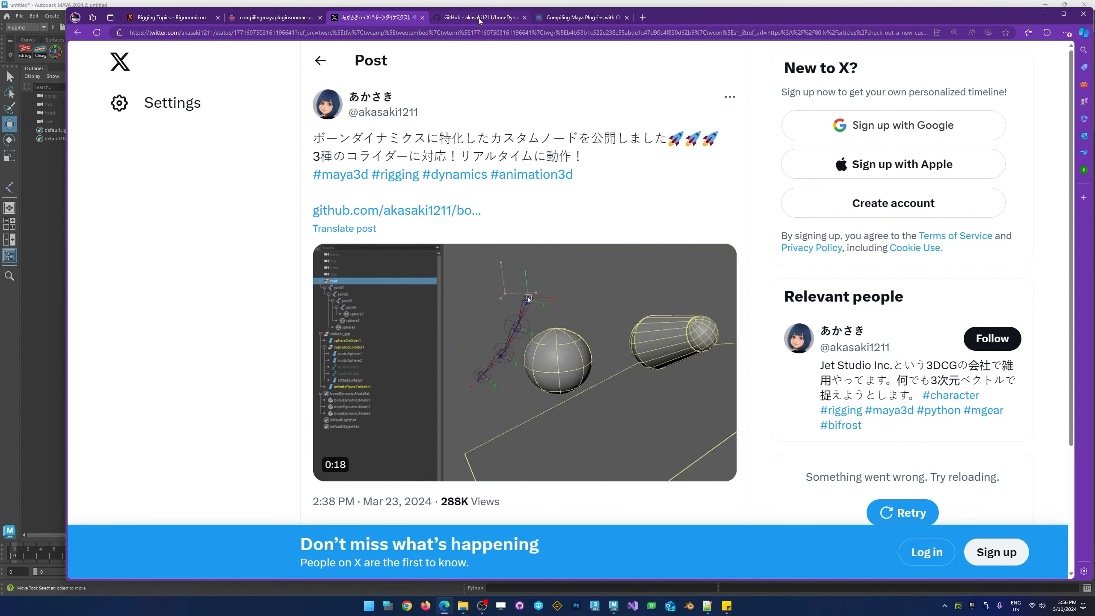
# - View the boneDynamicsNode GitHub repository and its demo post on X, then switch back to Maya
pyautogui.click(479, 16)
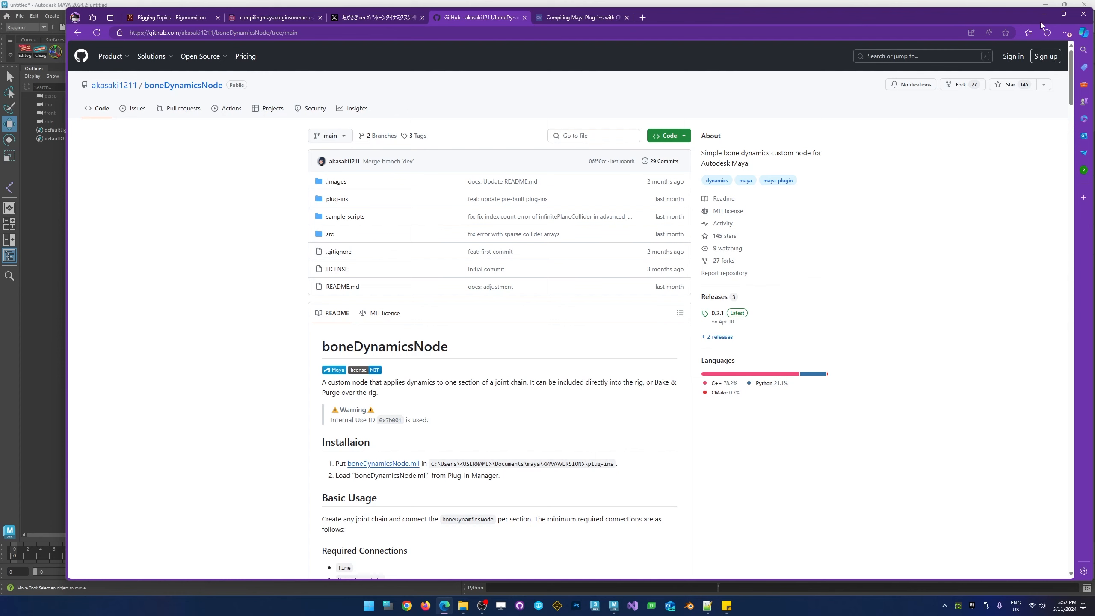
pyautogui.click(401, 16)
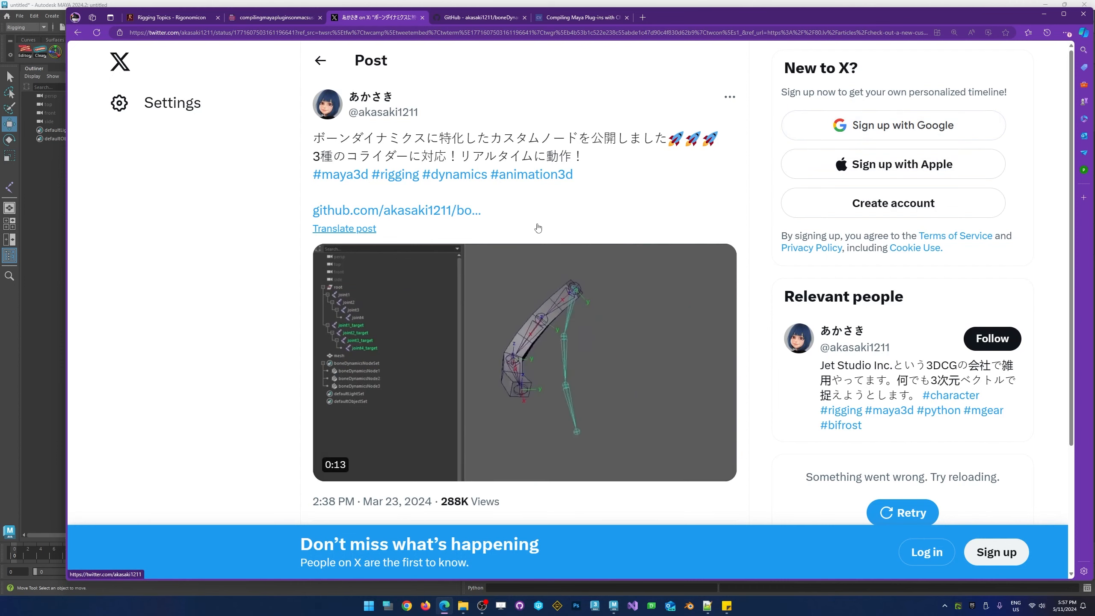
pyautogui.click(1044, 13)
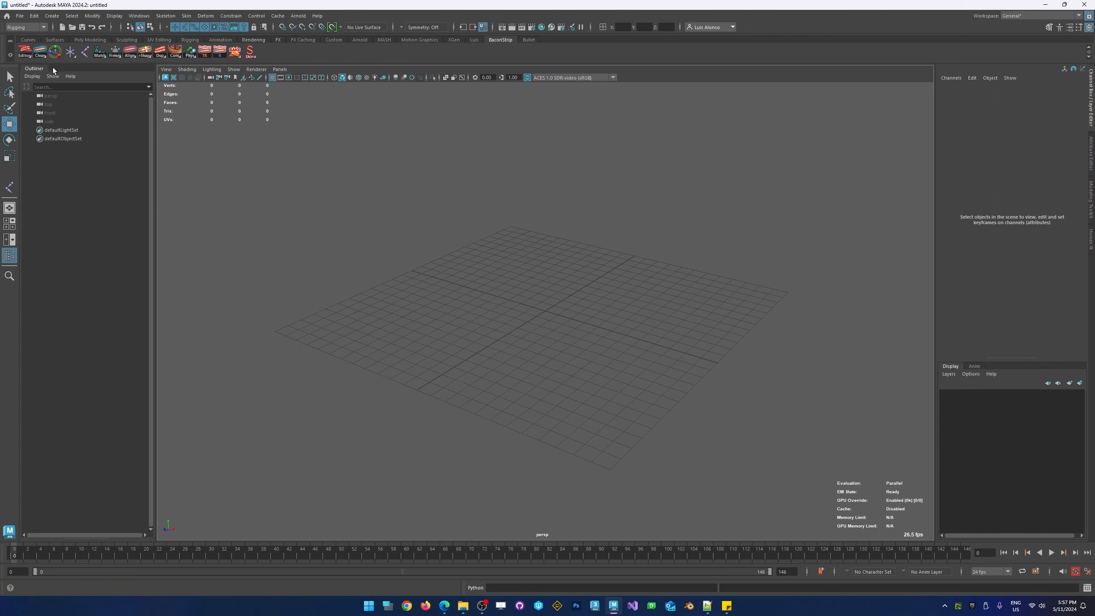
# - Draw a three-joint chain on the grid with a bend at the middle joint
pyautogui.click(85, 52)
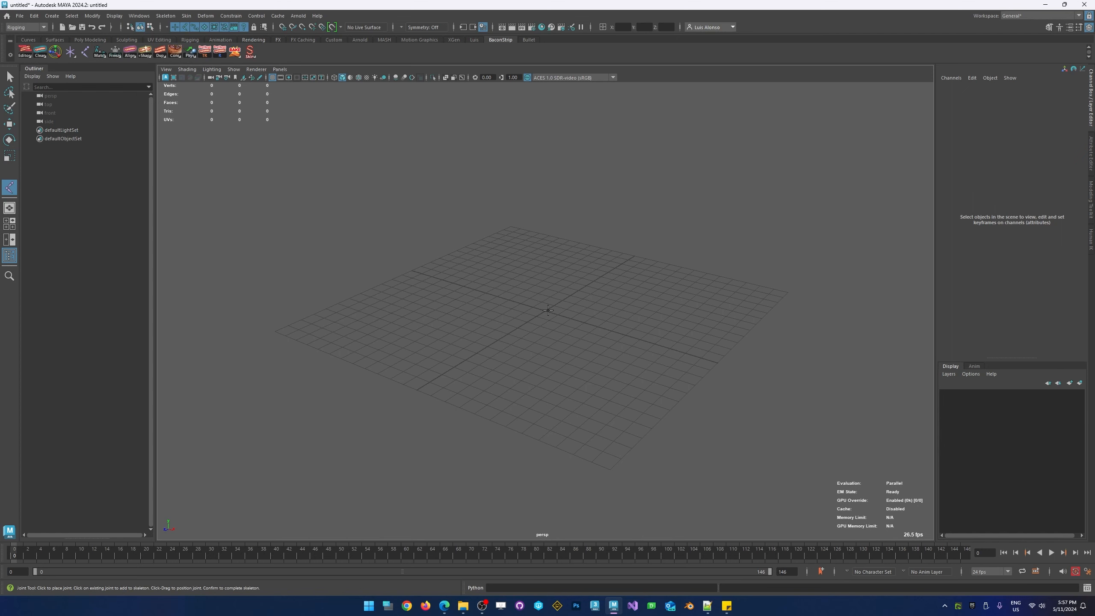
pyautogui.click(434, 324)
pyautogui.click(597, 295)
pyautogui.click(640, 421)
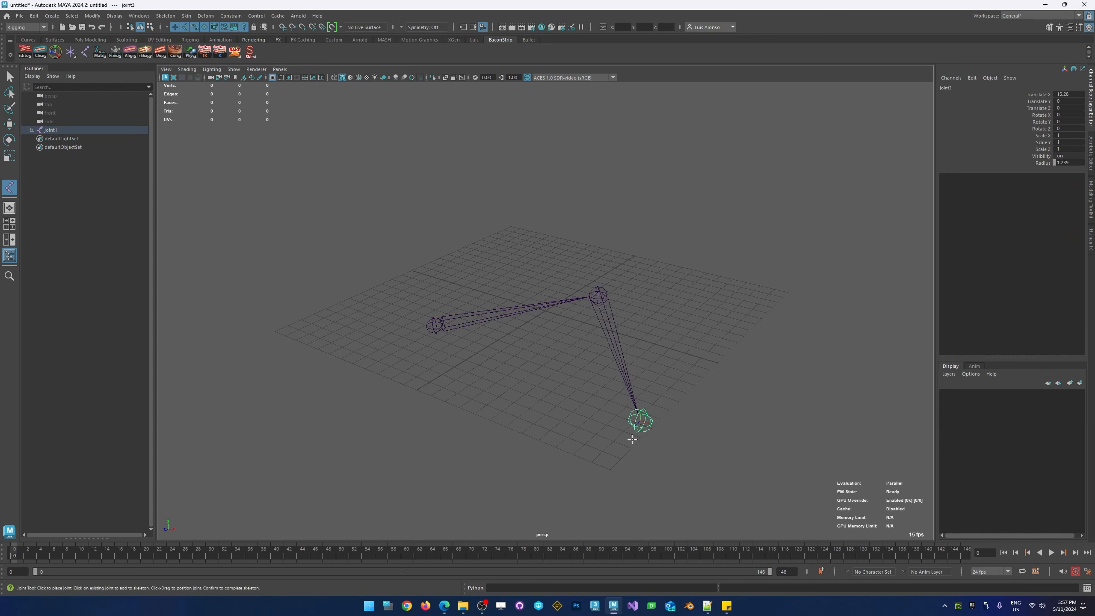
pyautogui.press('Return')
# - Increase the Radius of the root joint, joint1, to 5.344
pyautogui.click(1042, 162)
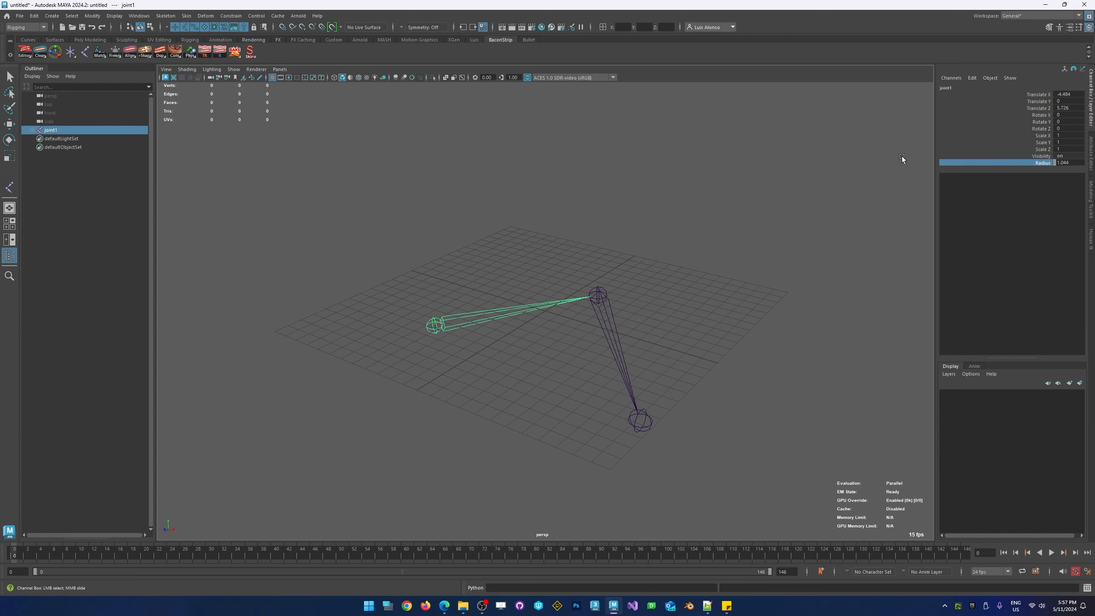
pyautogui.moveTo(698, 249); pyautogui.dragTo(679, 272, button='middle')
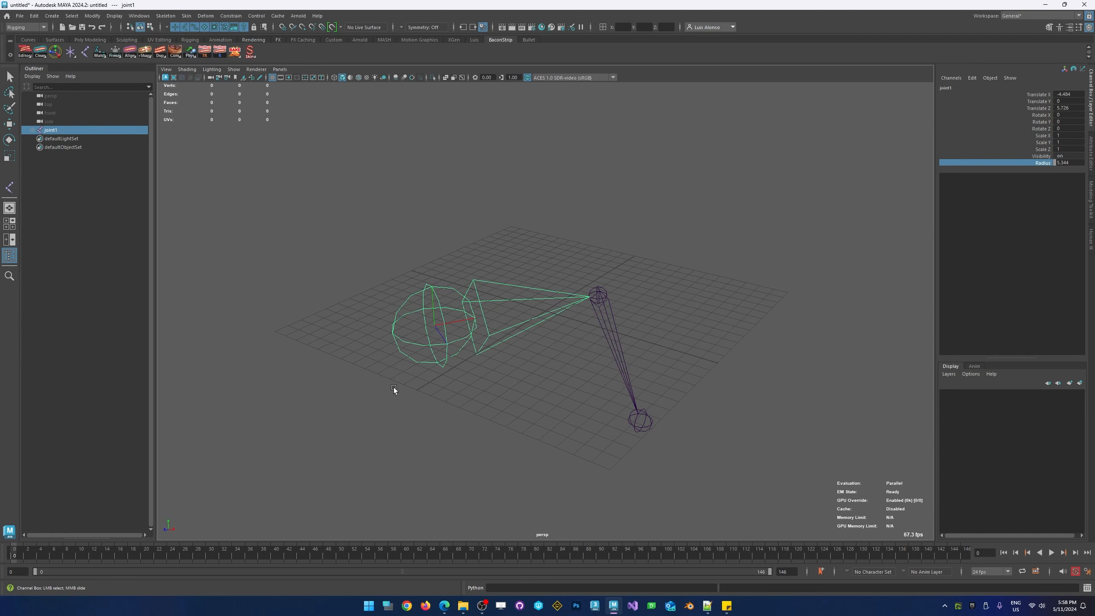
# - Delete the existing joint chain and replace it with a single joint at the grid's centre with Radius 10
pyautogui.press('Delete')
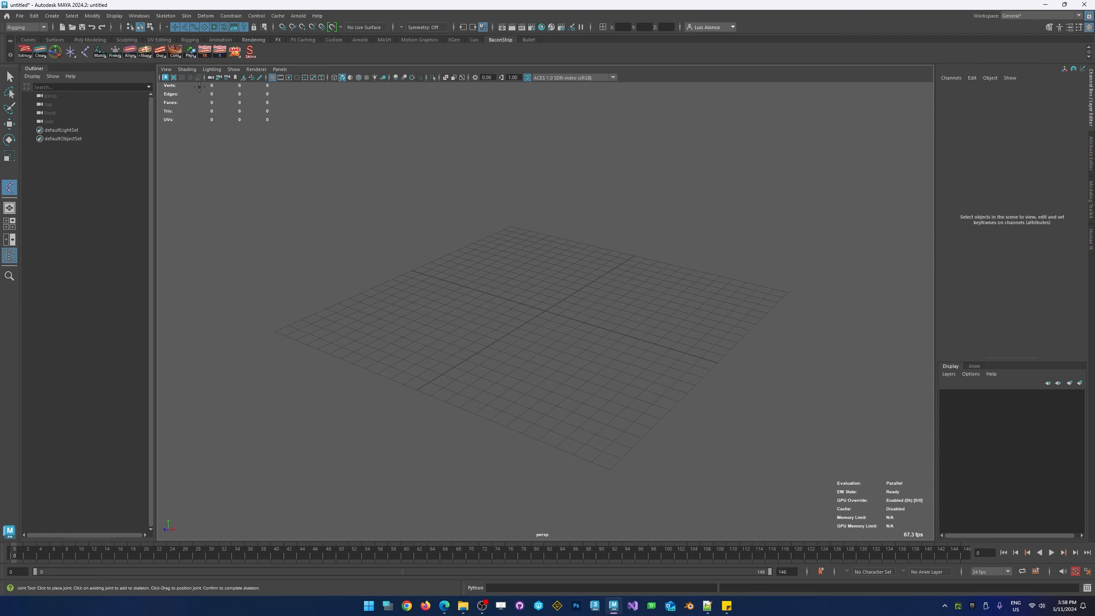
pyautogui.click(84, 53)
pyautogui.click(544, 310)
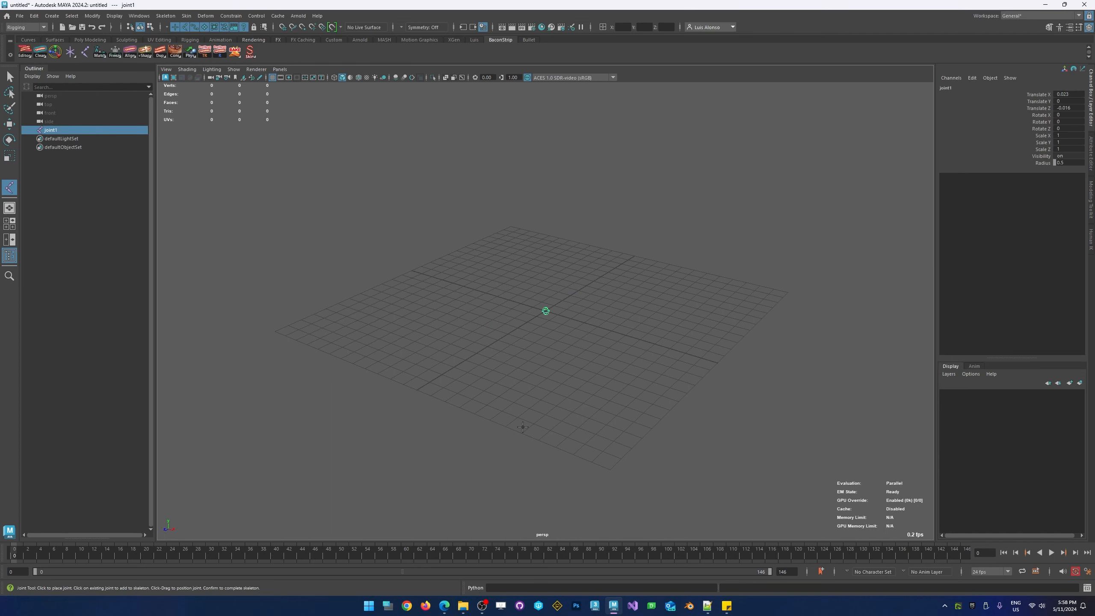
pyautogui.press('Insert')
pyautogui.click(1064, 162)
pyautogui.write('10')
pyautogui.press('Return')
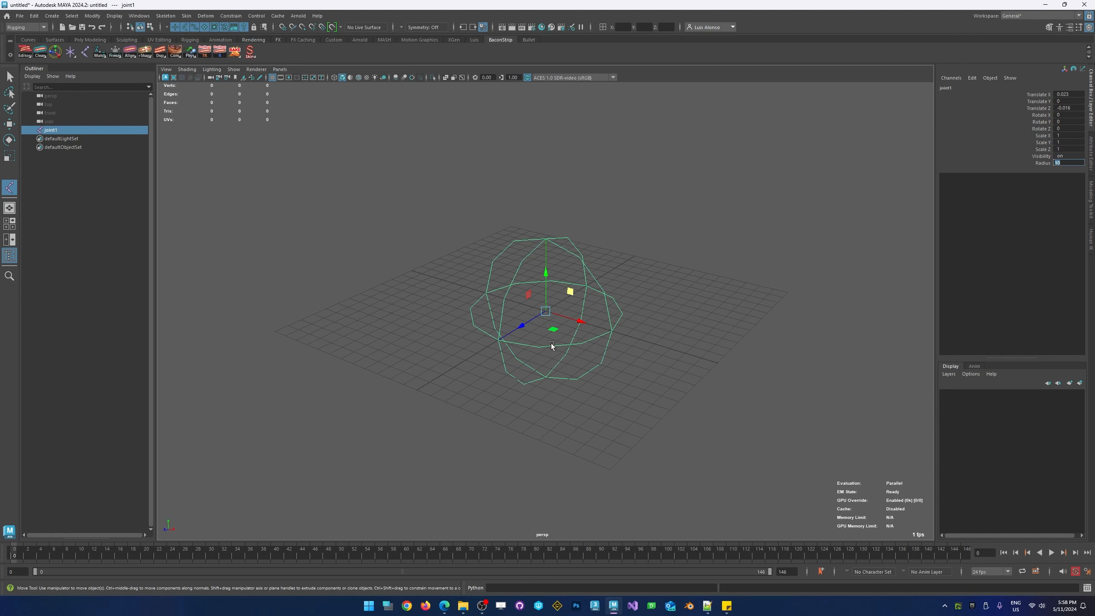
# - Set the joint's Translate X, Y and Z to 0 so it sits exactly at the origin
pyautogui.moveTo(1072, 94); pyautogui.dragTo(1073, 108)
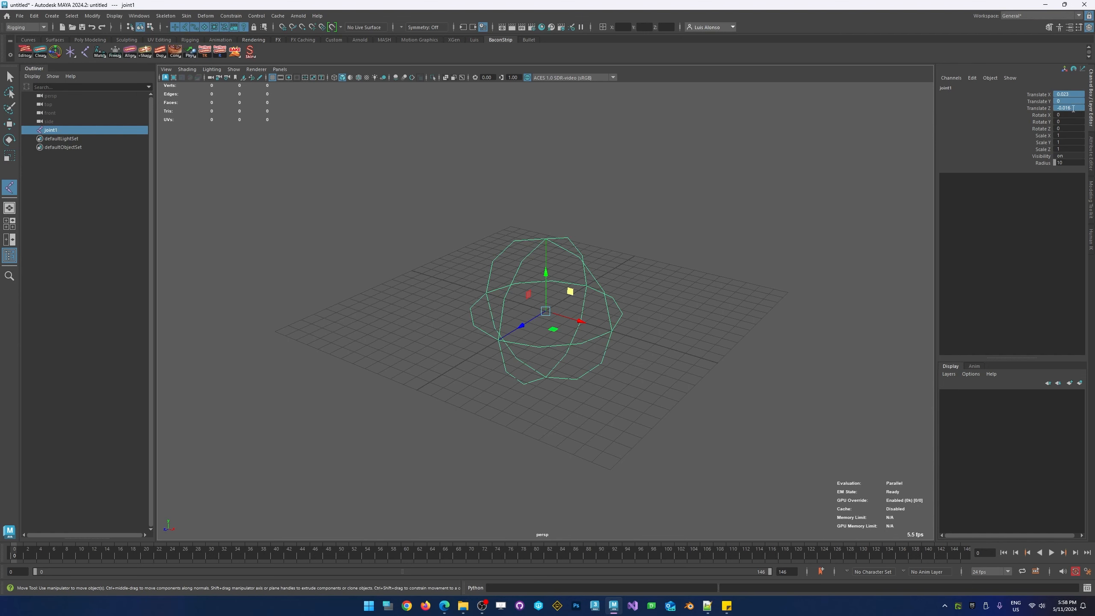
pyautogui.write('0')
pyautogui.press('Return')
pyautogui.click(679, 319)
pyautogui.keyDown('alt'); pyautogui.moveTo(438, 293); pyautogui.dragTo(835, 318, button='right'); pyautogui.keyUp('alt')
pyautogui.keyDown('alt'); pyautogui.moveTo(463, 304); pyautogui.dragTo(560, 301); pyautogui.keyUp('alt')
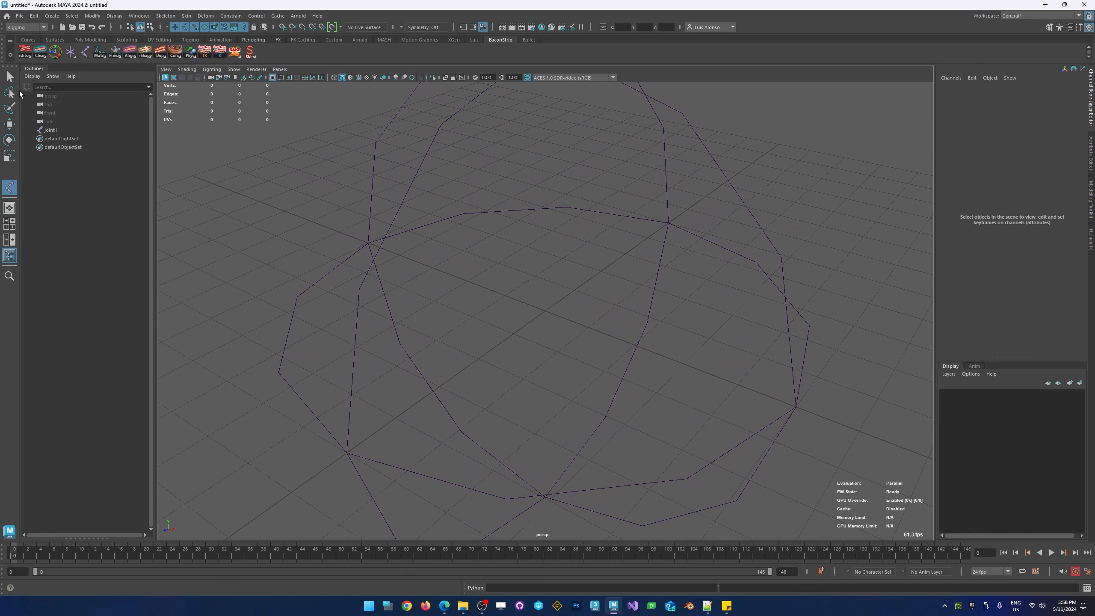
# - Create a locator at the origin and move it about 0.984 along X inside the large joint's sphere
pyautogui.click(71, 52)
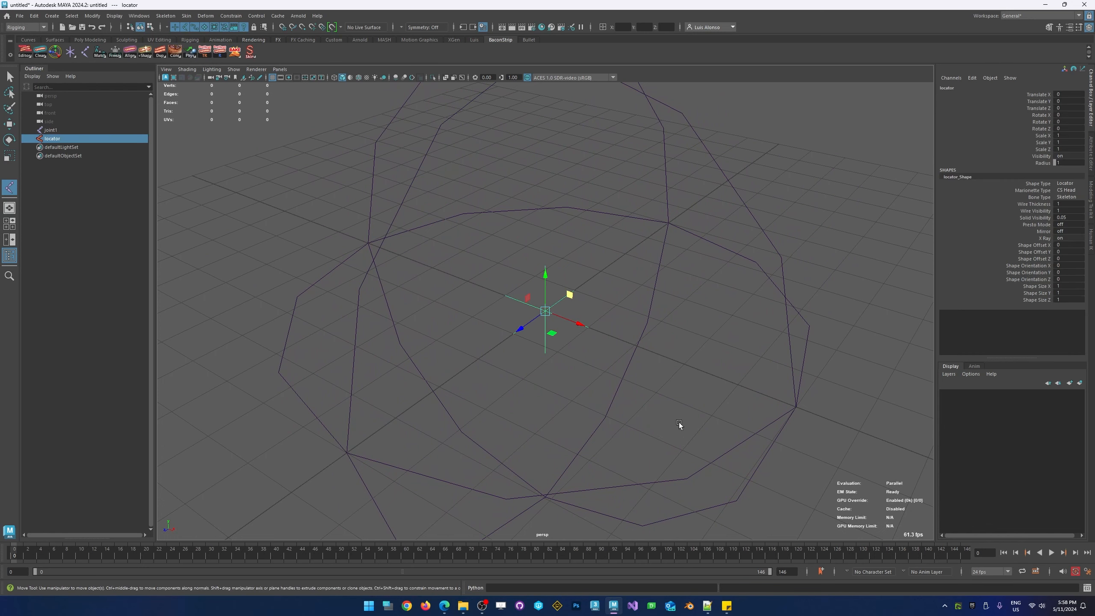
pyautogui.moveTo(566, 326); pyautogui.dragTo(605, 351)
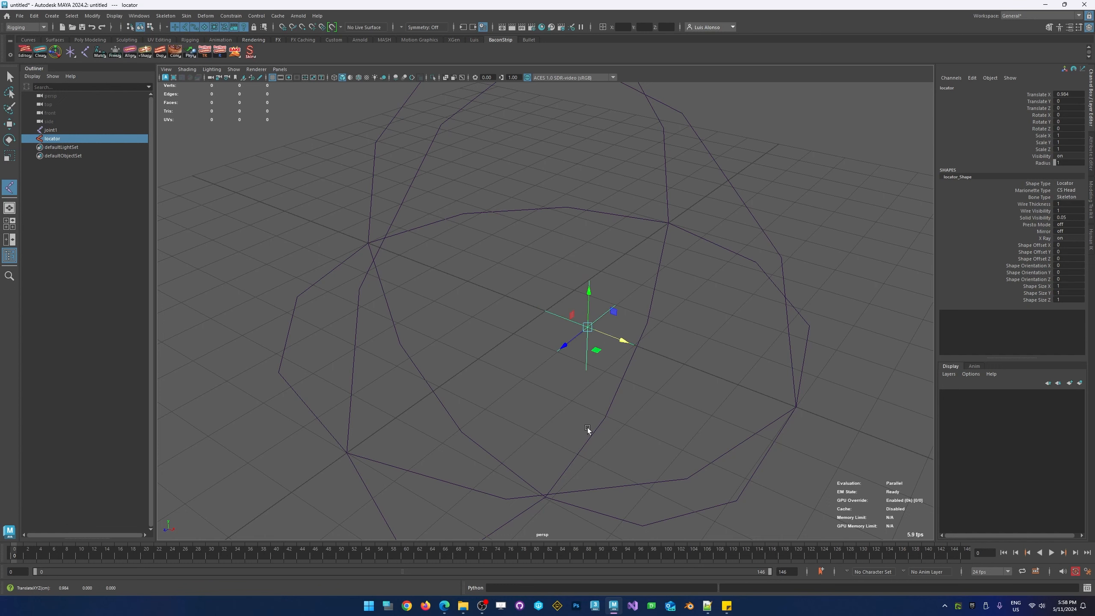
pyautogui.doubleClick(1062, 95)
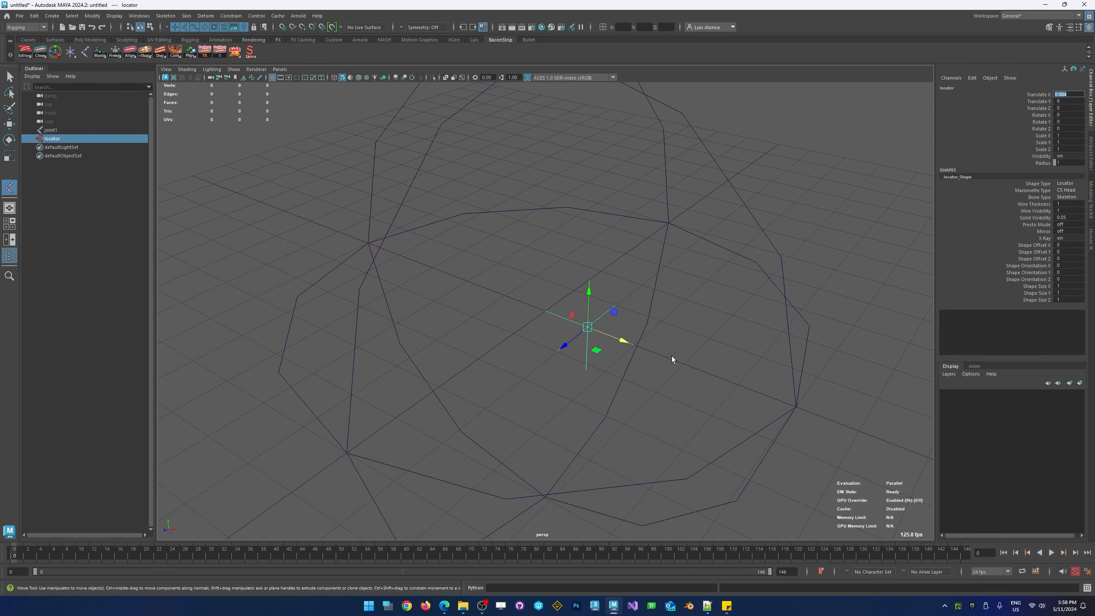
# - Delete the locator inside the joint's sphere and select the large joint to examine it
pyautogui.click(557, 373)
pyautogui.moveTo(602, 284); pyautogui.dragTo(565, 346)
pyautogui.press('Delete')
pyautogui.click(716, 427)
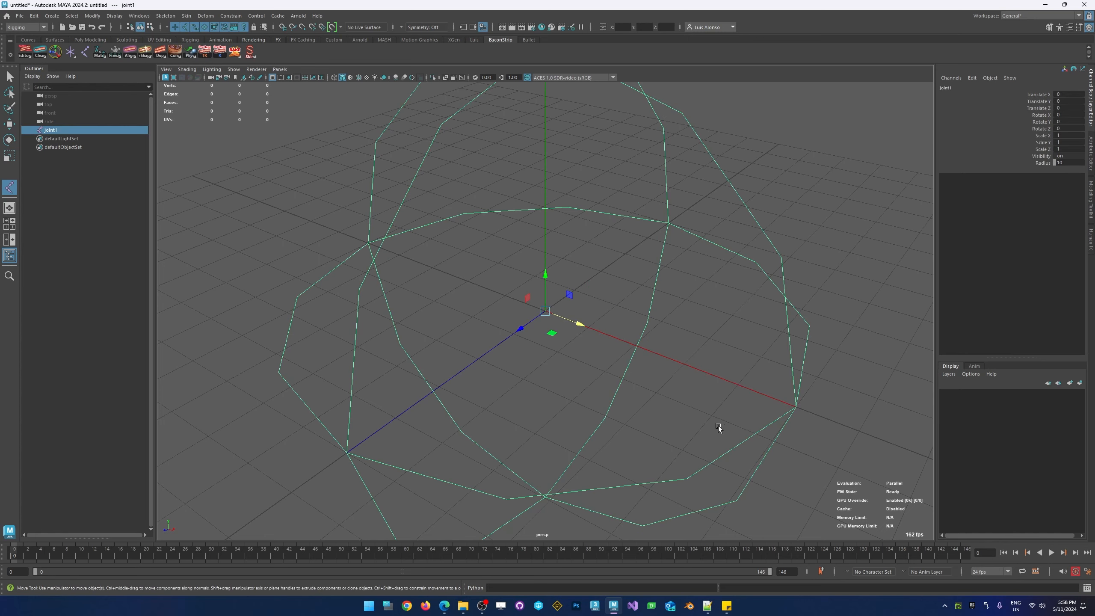
pyautogui.keyDown('alt'); pyautogui.moveTo(631, 337); pyautogui.dragTo(559, 315); pyautogui.keyUp('alt')
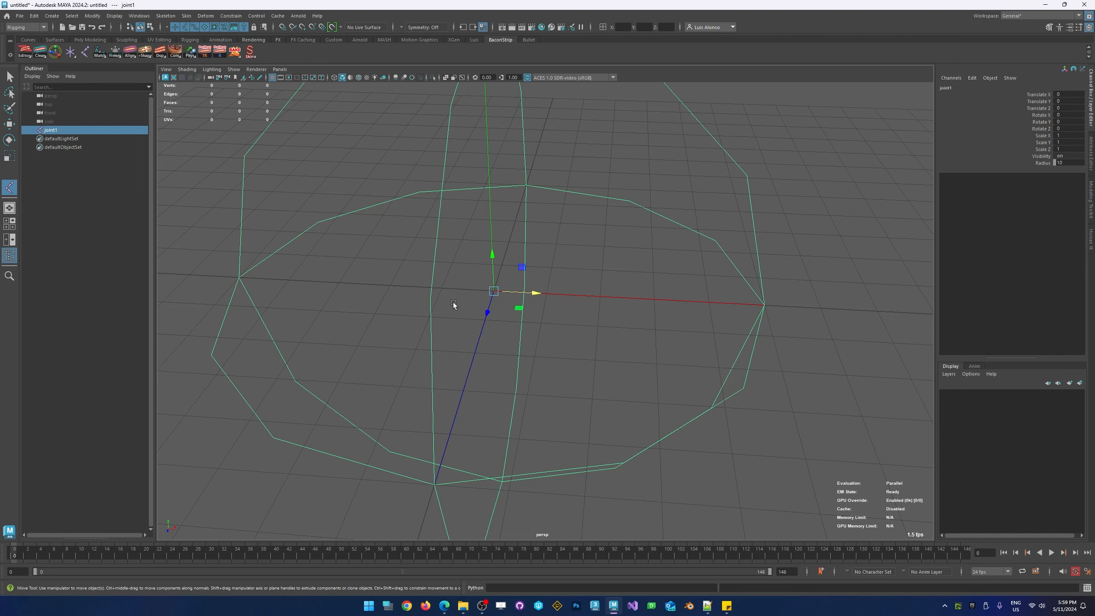
pyautogui.scroll(-3, 451, 254)
pyautogui.keyDown('alt'); pyautogui.moveTo(694, 310); pyautogui.dragTo(509, 336); pyautogui.keyUp('alt')
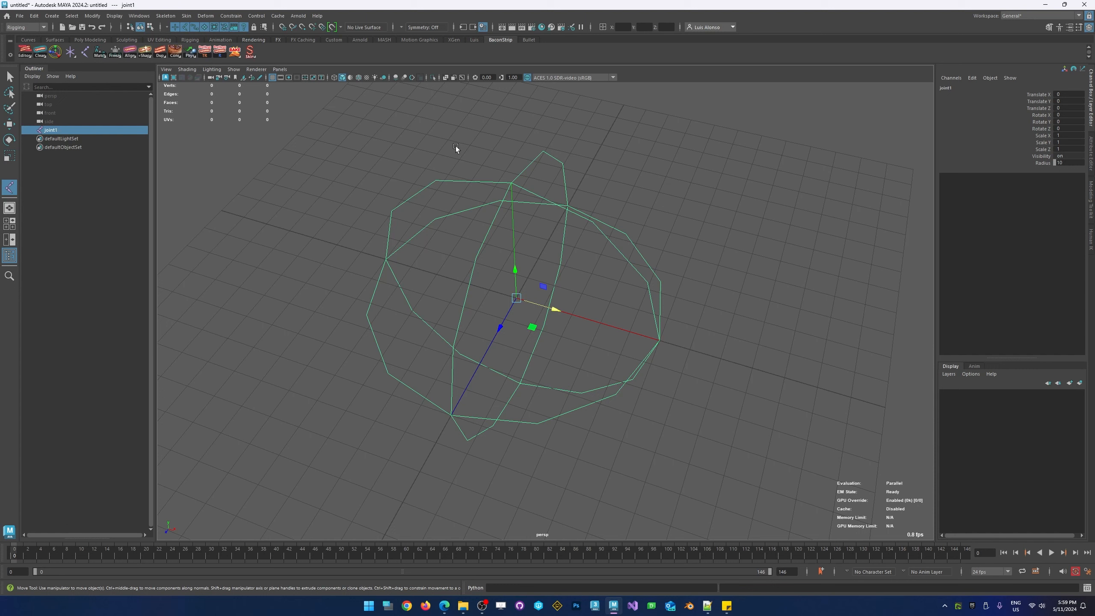
# - Set the Kinematics Joint size to 2 in the display preferences and close the preferences
pyautogui.click(1087, 573)
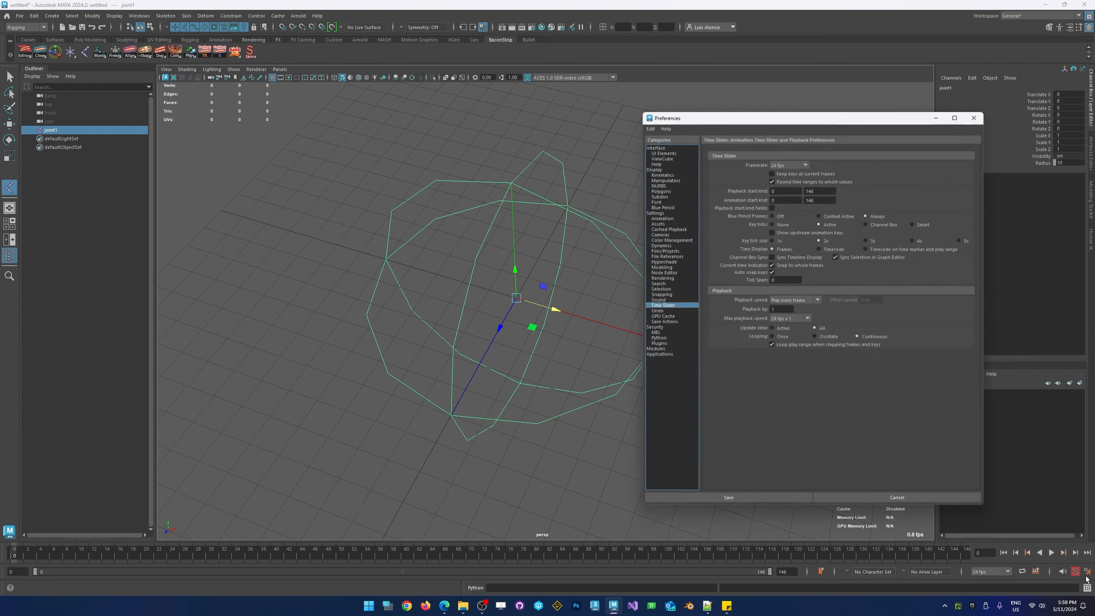
pyautogui.click(665, 172)
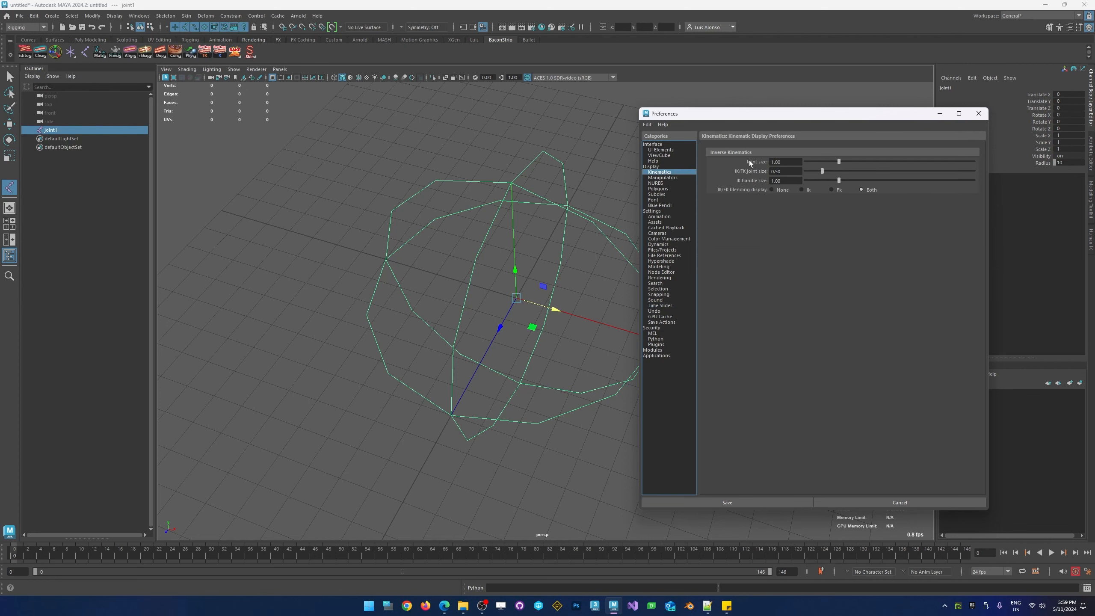
pyautogui.doubleClick(792, 162)
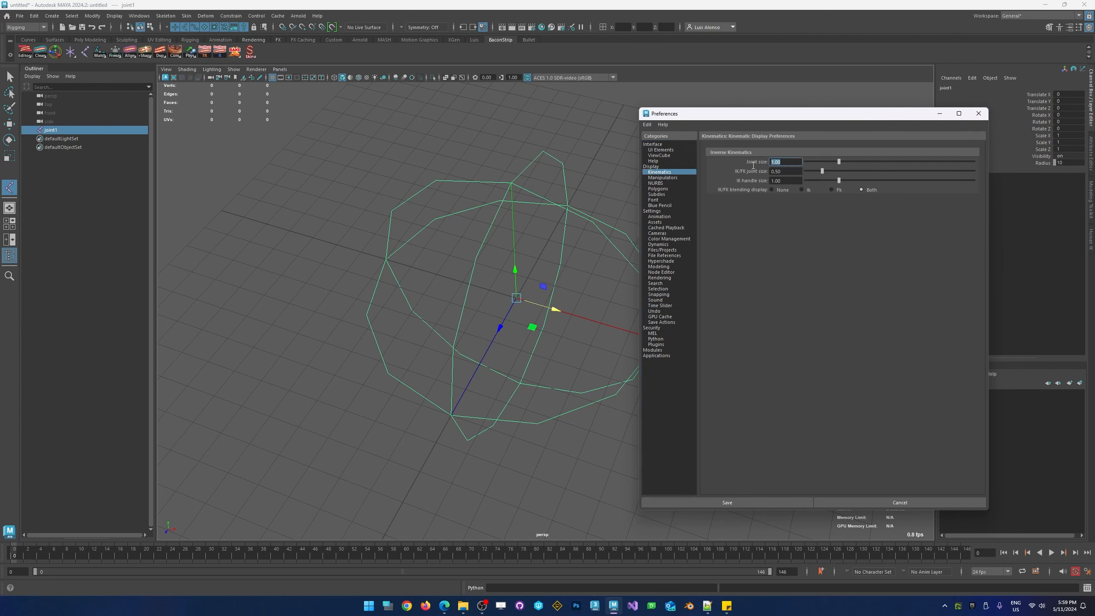
pyautogui.write('2')
pyautogui.press('Return')
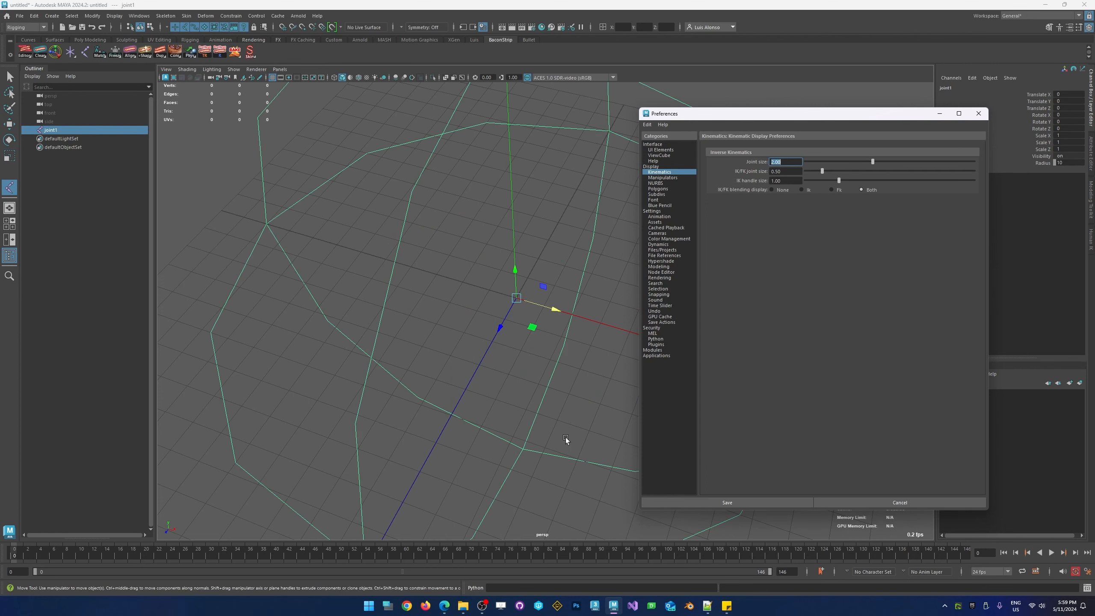
pyautogui.click(978, 113)
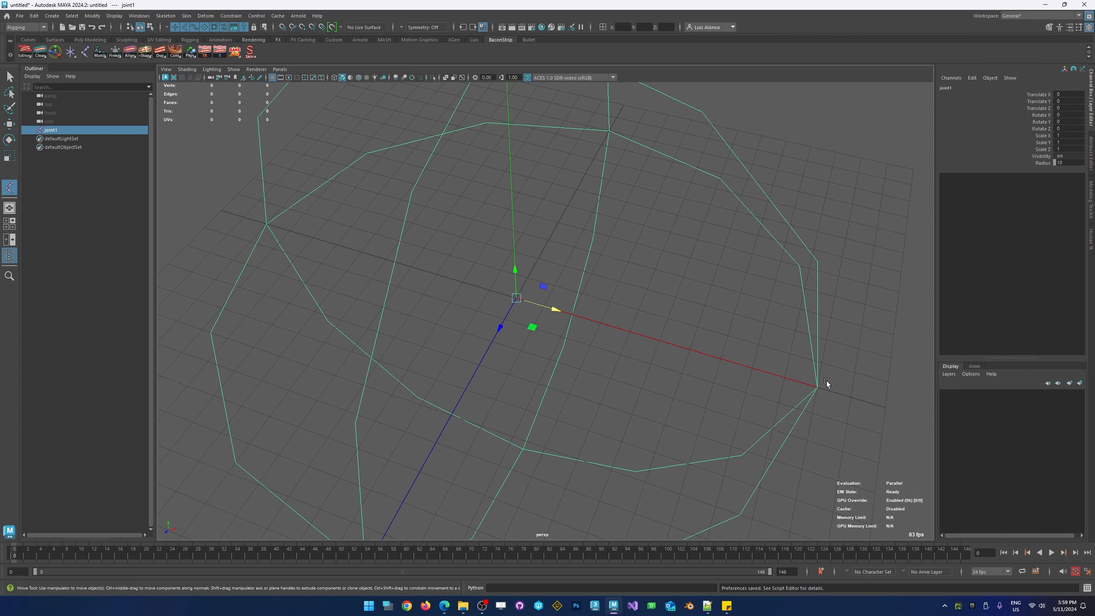
pyautogui.keyDown('alt'); pyautogui.moveTo(694, 330); pyautogui.dragTo(441, 328, button='right'); pyautogui.keyUp('alt')
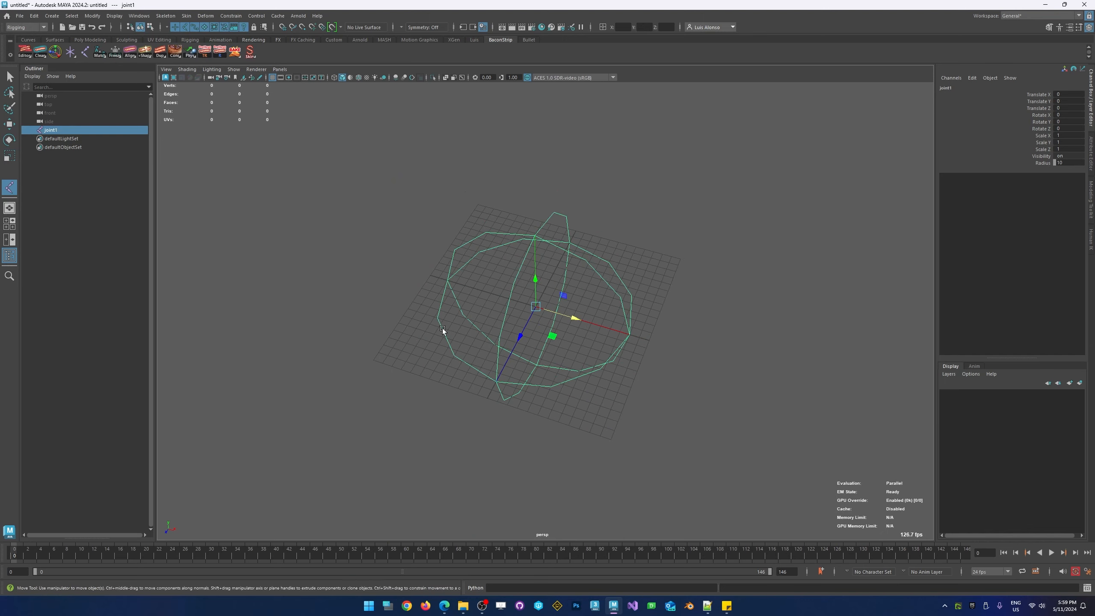
pyautogui.moveTo(441, 328)
pyautogui.keyDown('alt'); pyautogui.mouseDown()
pyautogui.moveTo(463, 290)
pyautogui.moveTo(440, 316)
pyautogui.mouseUp(); pyautogui.keyUp('alt')
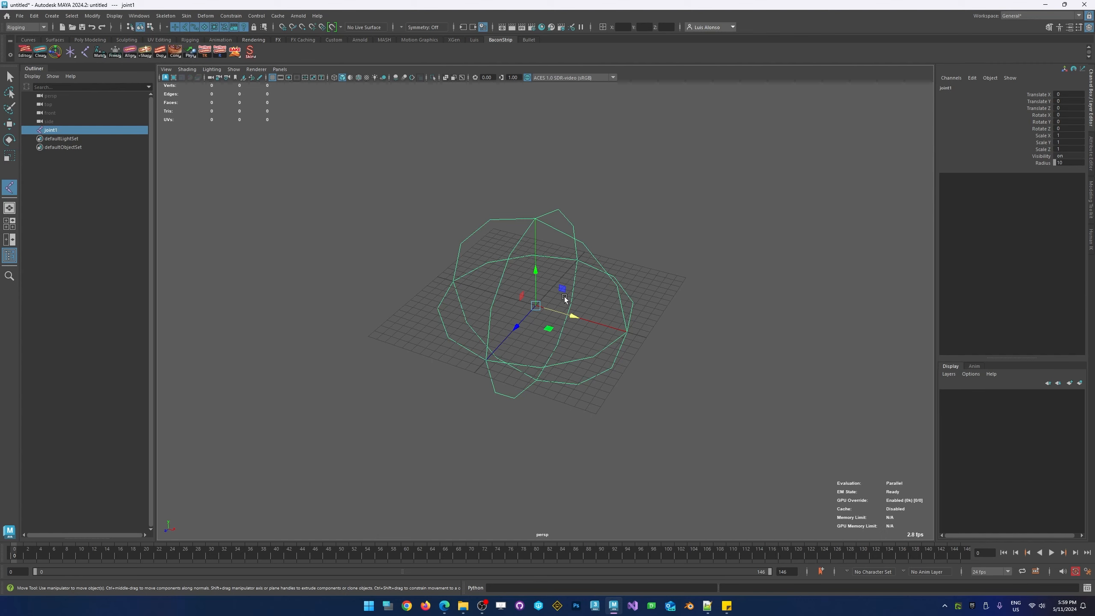
# - Delete the large joint and create a locator raised about 16.363 in Y above the origin
pyautogui.press('Delete')
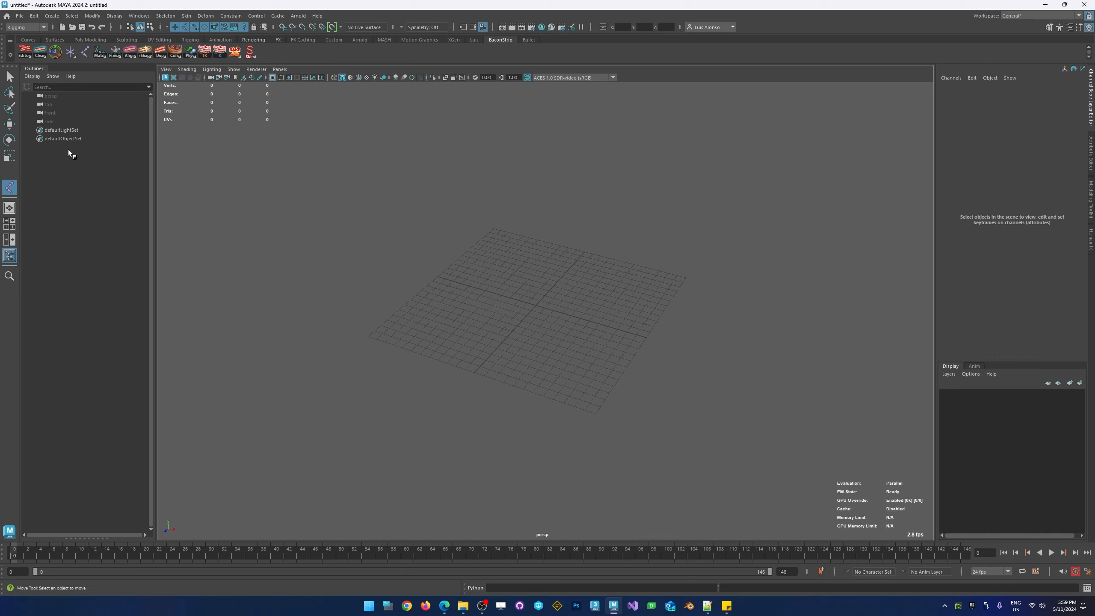
pyautogui.click(85, 52)
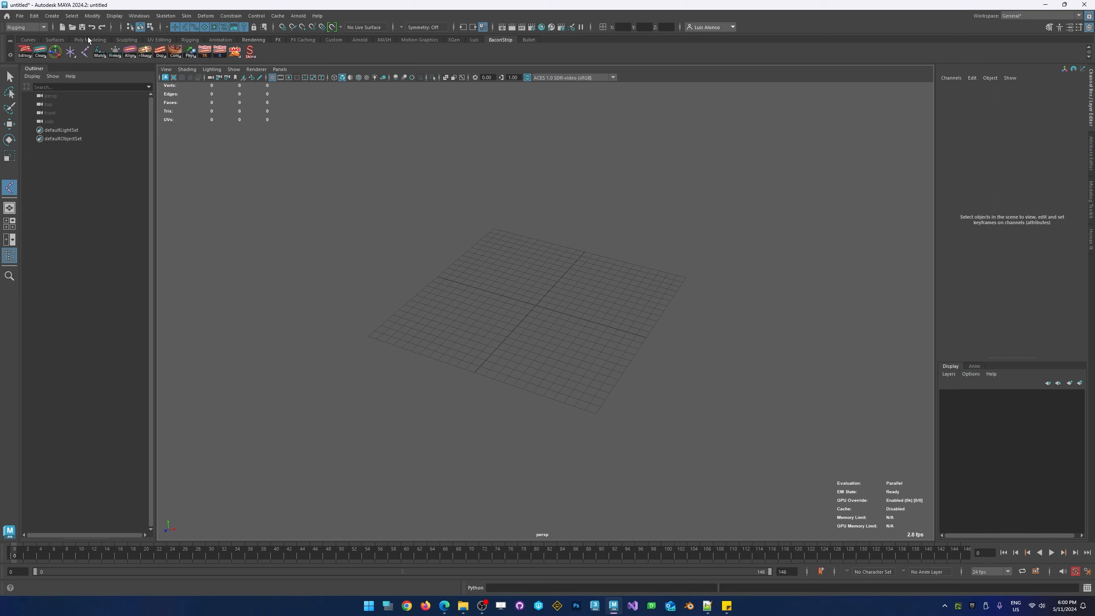
pyautogui.click(70, 53)
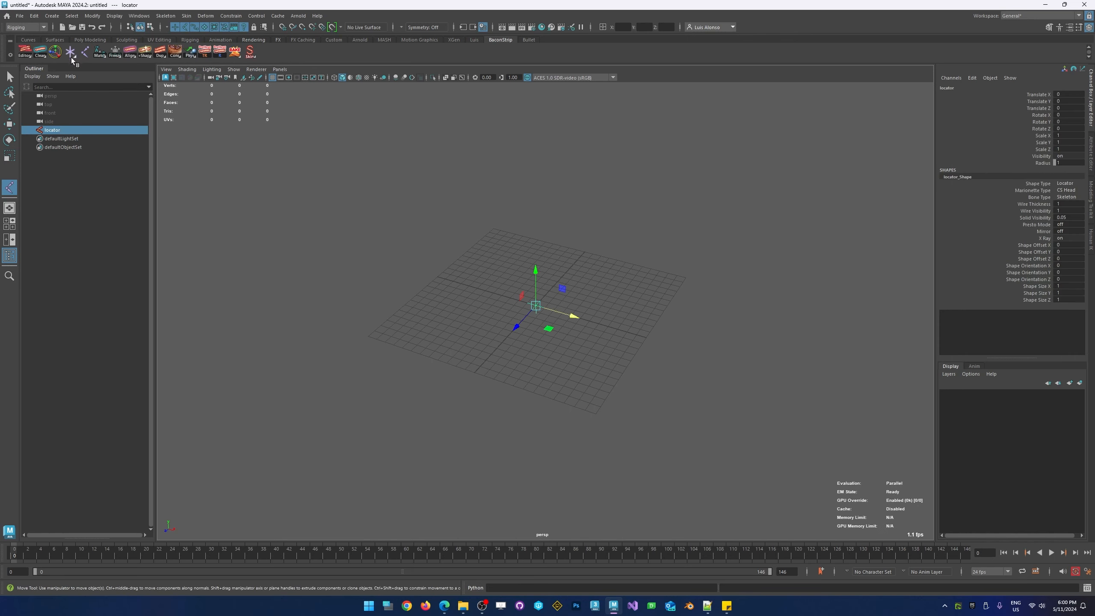
pyautogui.moveTo(536, 282); pyautogui.dragTo(553, 122)
pyautogui.click(467, 344)
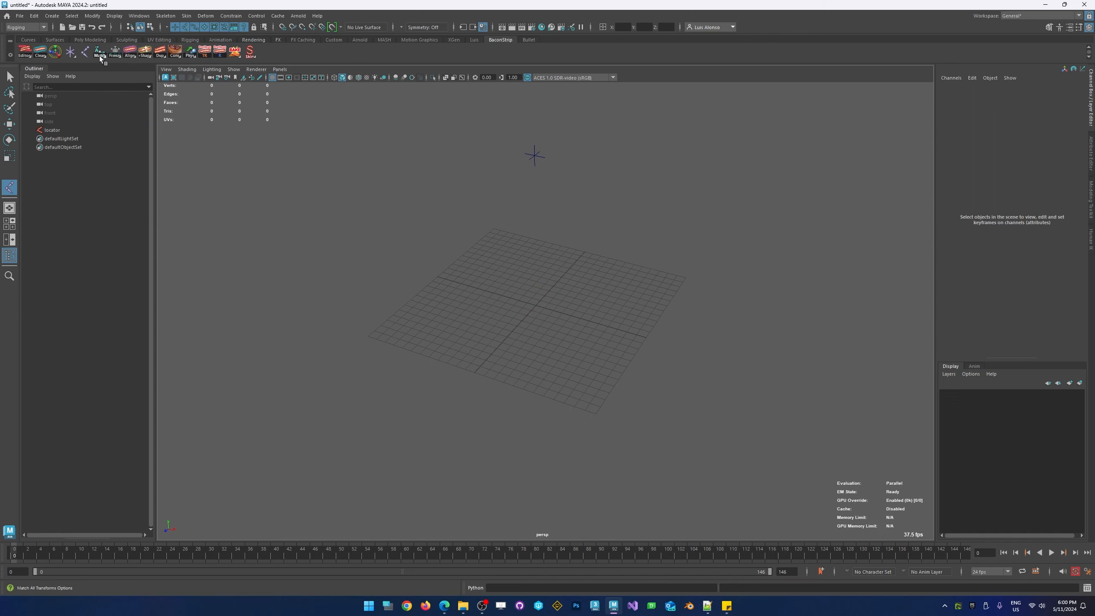
# - Draw a bent four-joint chain across the grid and finish it with the root joint selected
pyautogui.click(85, 52)
pyautogui.click(500, 275)
pyautogui.click(576, 273)
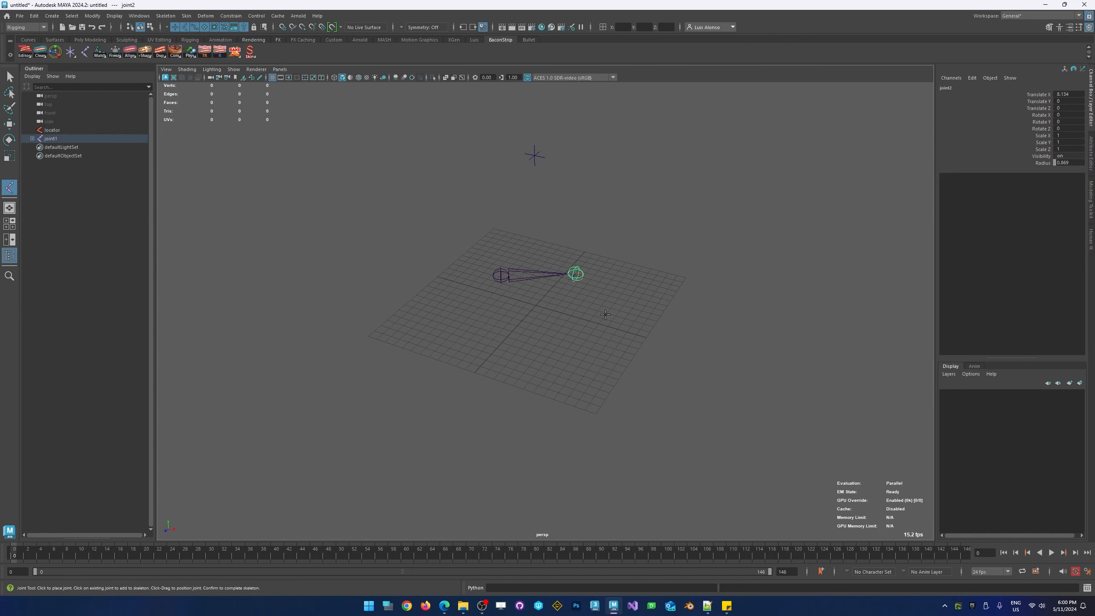
pyautogui.click(599, 358)
pyautogui.click(547, 416)
pyautogui.press('Return')
pyautogui.press('w')
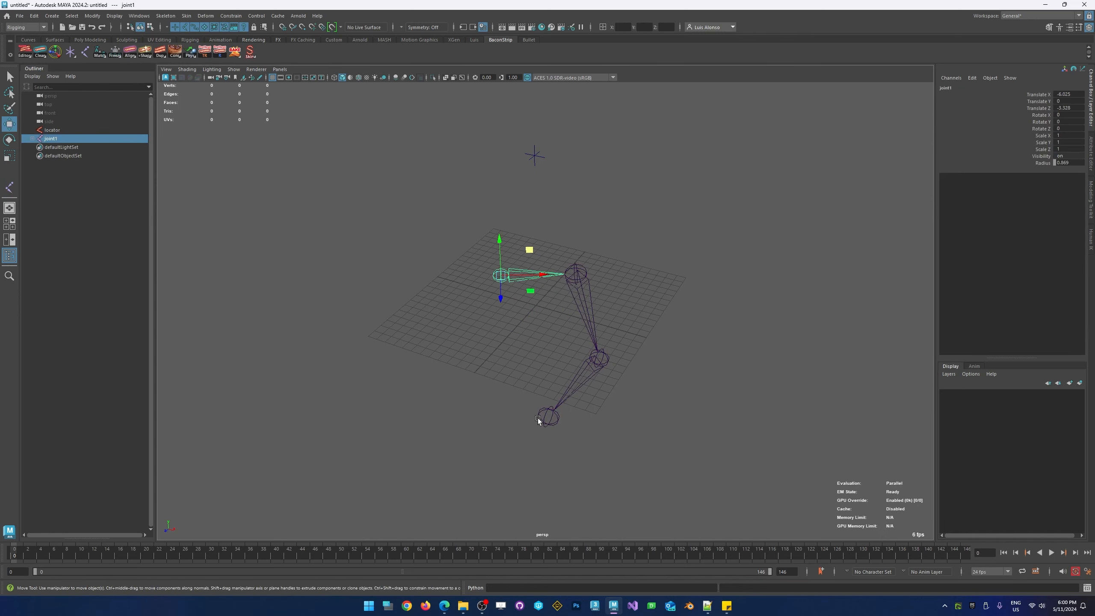
# - Match the translation of the chain's root joint, joint1, to the raised locator
pyautogui.click(494, 314)
pyautogui.click(515, 271)
pyautogui.keyDown('shift'); pyautogui.click(534, 155); pyautogui.keyUp('shift')
pyautogui.rightClick(100, 52)
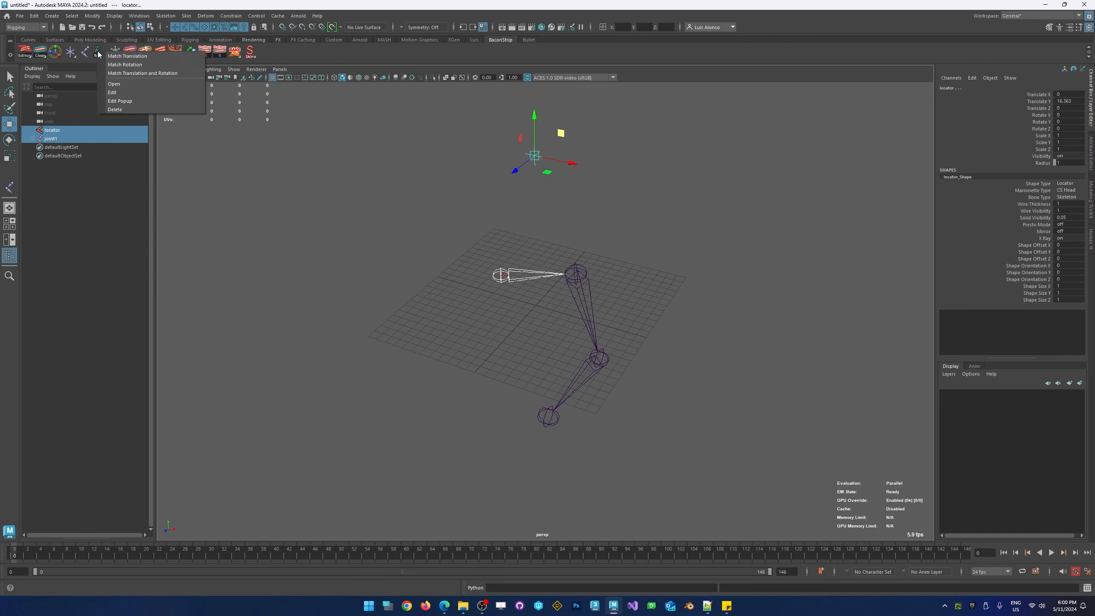
pyautogui.click(106, 58)
pyautogui.click(538, 299)
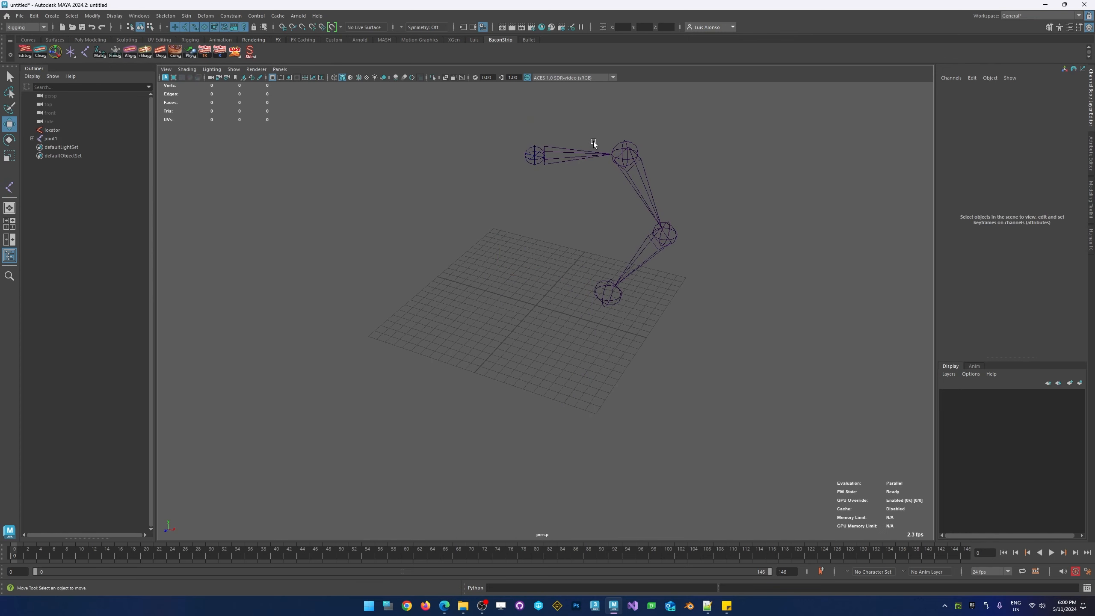
# - Rotate the root joint so that the chain hangs down from the locator
pyautogui.click(564, 162)
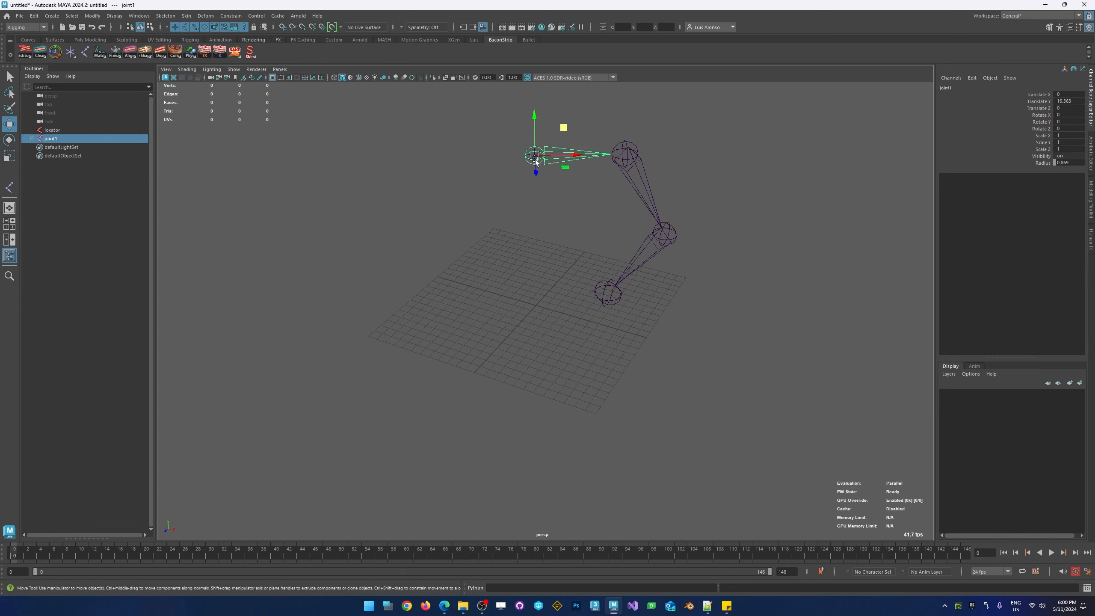
pyautogui.press('e')
pyautogui.moveTo(567, 137); pyautogui.dragTo(516, 161)
pyautogui.keyDown('alt'); pyautogui.moveTo(610, 276); pyautogui.dragTo(540, 209); pyautogui.keyUp('alt')
# - Rotate joint3 to about 14.671 in Y and refine the root joint's rotation to about 18.748, 18, -74.552
pyautogui.click(523, 246)
pyautogui.click(514, 234)
pyautogui.click(492, 381)
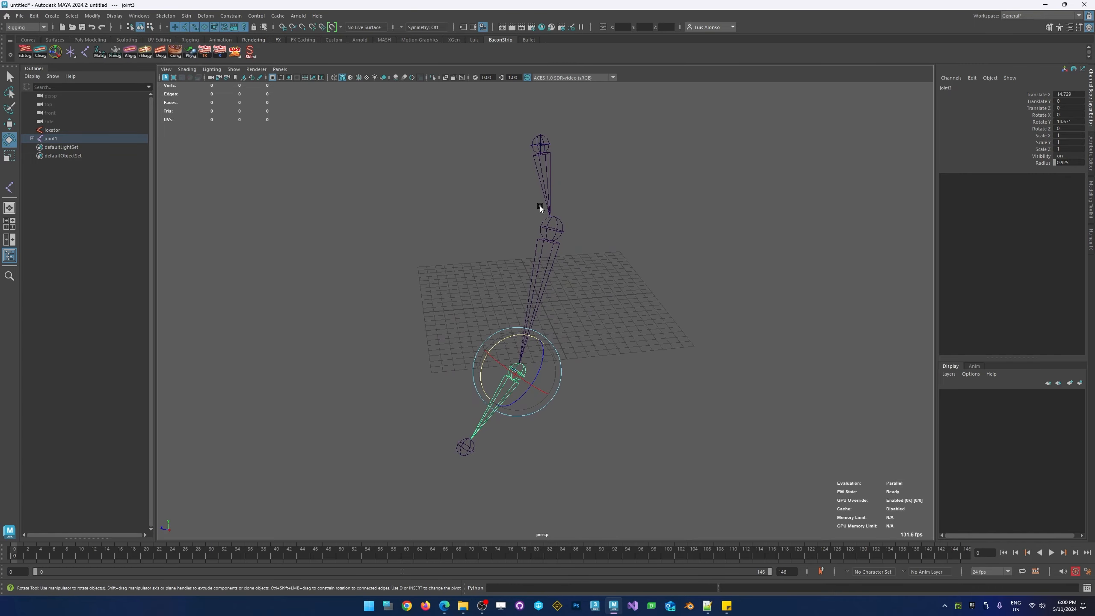
pyautogui.click(542, 185)
pyautogui.moveTo(510, 126); pyautogui.dragTo(501, 142)
pyautogui.moveTo(489, 221)
pyautogui.keyDown('alt'); pyautogui.mouseDown()
pyautogui.moveTo(464, 223)
pyautogui.moveTo(533, 215)
pyautogui.moveTo(479, 213)
pyautogui.mouseUp(); pyautogui.keyUp('alt')
# - Parent the chain's root joint, joint1, under the locator
pyautogui.keyDown('alt'); pyautogui.moveTo(481, 146); pyautogui.dragTo(620, 147, button='right'); pyautogui.keyUp('alt')
pyautogui.keyDown('alt'); pyautogui.moveTo(526, 123); pyautogui.dragTo(480, 366, button='middle'); pyautogui.keyUp('alt')
pyautogui.keyDown('alt'); pyautogui.moveTo(383, 279); pyautogui.dragTo(700, 231, button='right'); pyautogui.keyUp('alt')
pyautogui.click(483, 257)
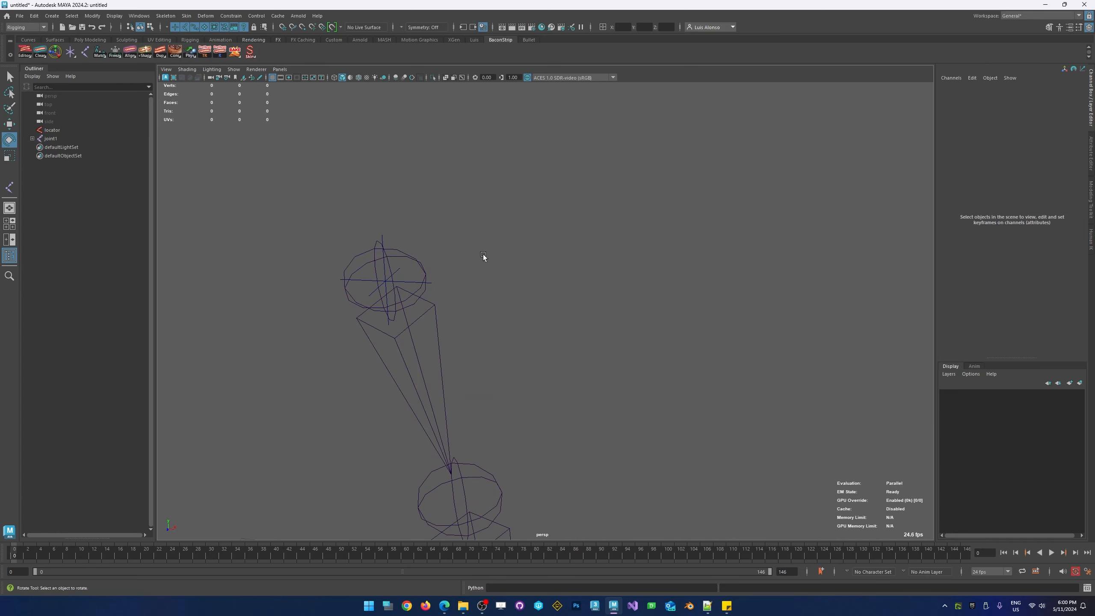
pyautogui.click(435, 310)
pyautogui.press('q')
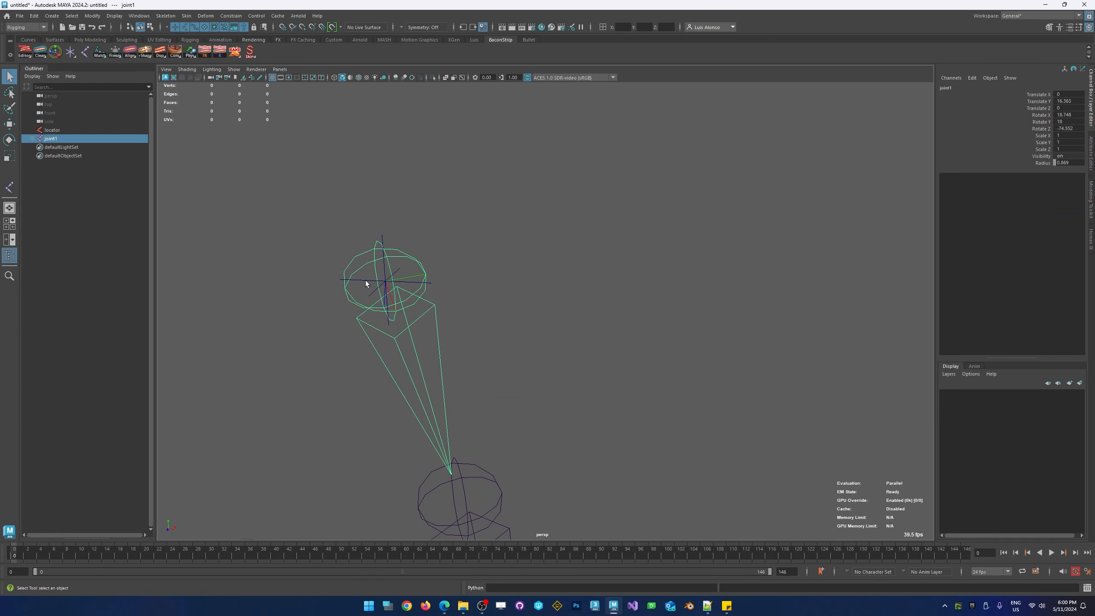
pyautogui.keyDown('shift'); pyautogui.click(368, 280); pyautogui.keyUp('shift')
pyautogui.press('p')
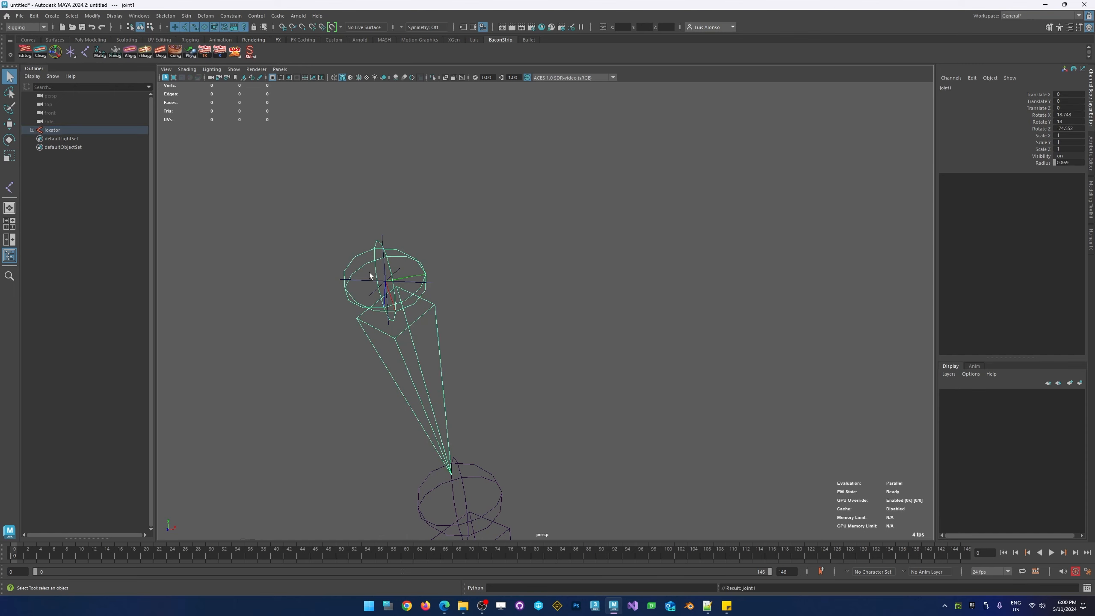
# - Set the locator's Shape Size X, Y and Z to 5.6
pyautogui.click(405, 224)
pyautogui.click(383, 237)
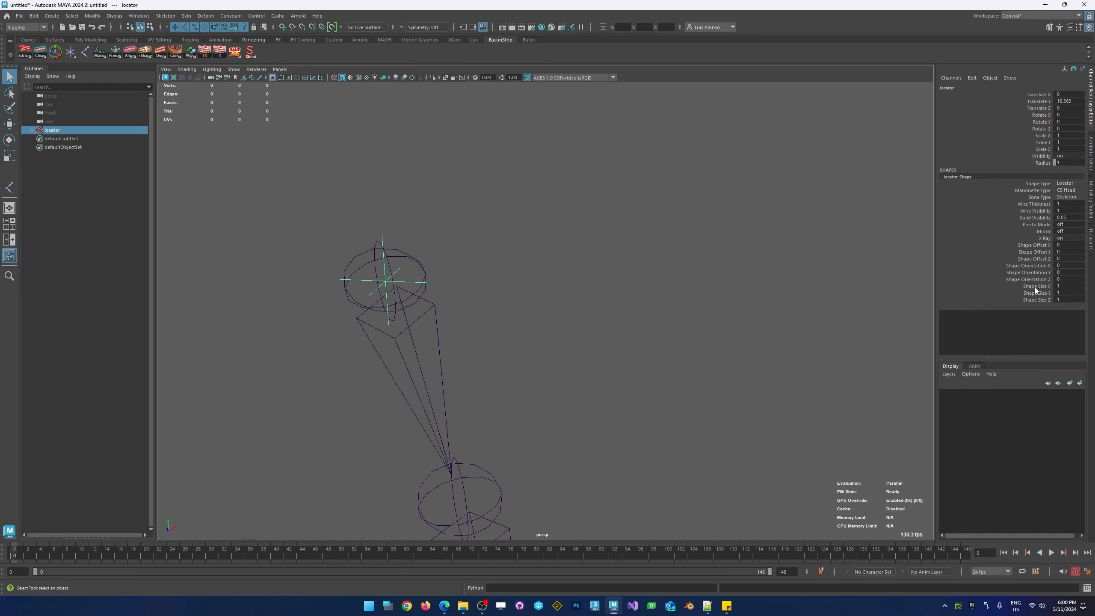
pyautogui.moveTo(1036, 288); pyautogui.dragTo(1034, 300)
pyautogui.moveTo(567, 312); pyautogui.dragTo(591, 314, button='middle')
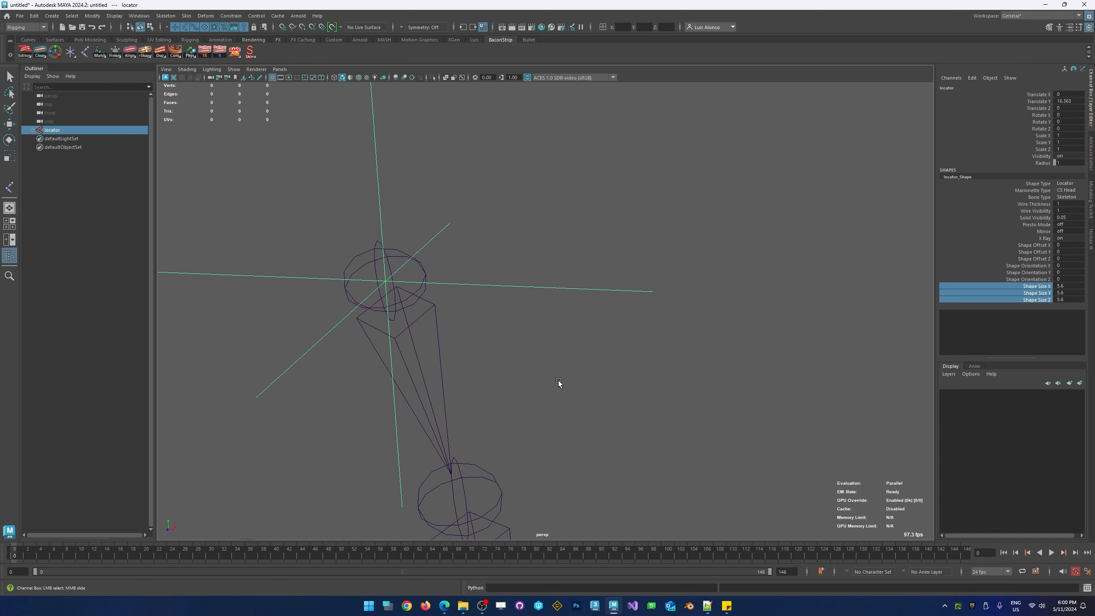
# - Freeze only the rotation of the chain's root joint, leaving translate, scale and joint orient out
pyautogui.keyDown('alt'); pyautogui.moveTo(688, 386); pyautogui.dragTo(260, 318, button='right'); pyautogui.keyUp('alt')
pyautogui.keyDown('alt'); pyautogui.moveTo(259, 317); pyautogui.dragTo(477, 196); pyautogui.keyUp('alt')
pyautogui.press('q')
pyautogui.click(476, 196)
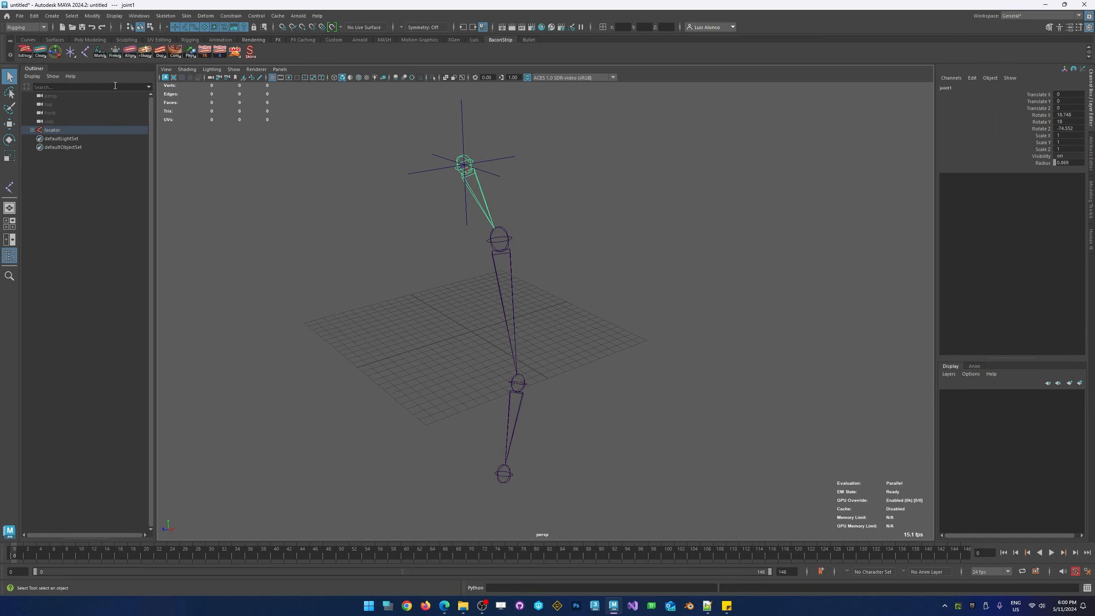
pyautogui.click(115, 52)
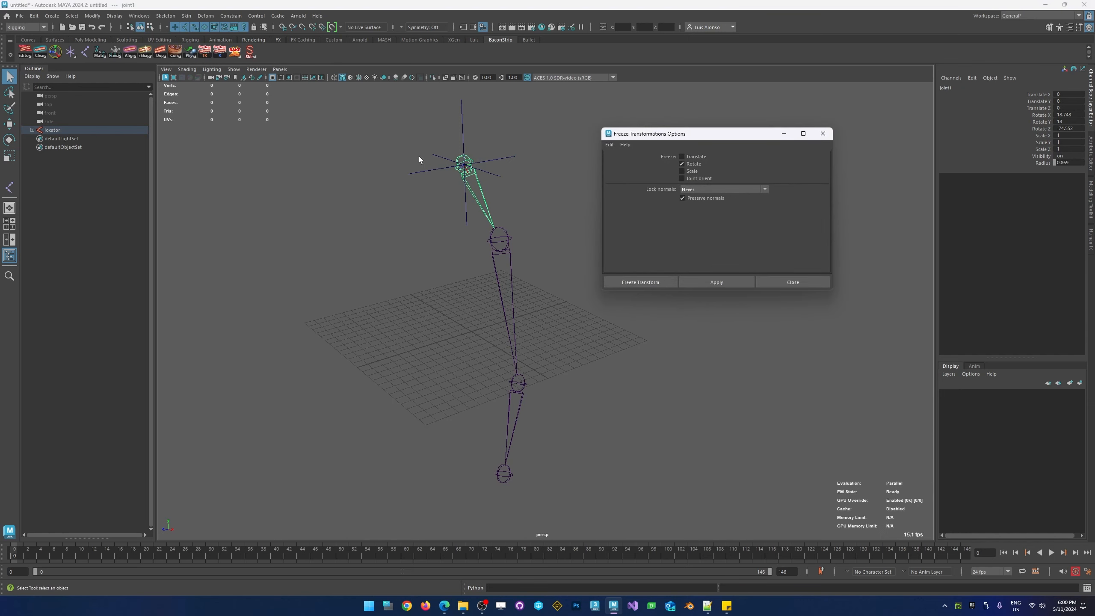
pyautogui.click(725, 284)
pyautogui.click(596, 313)
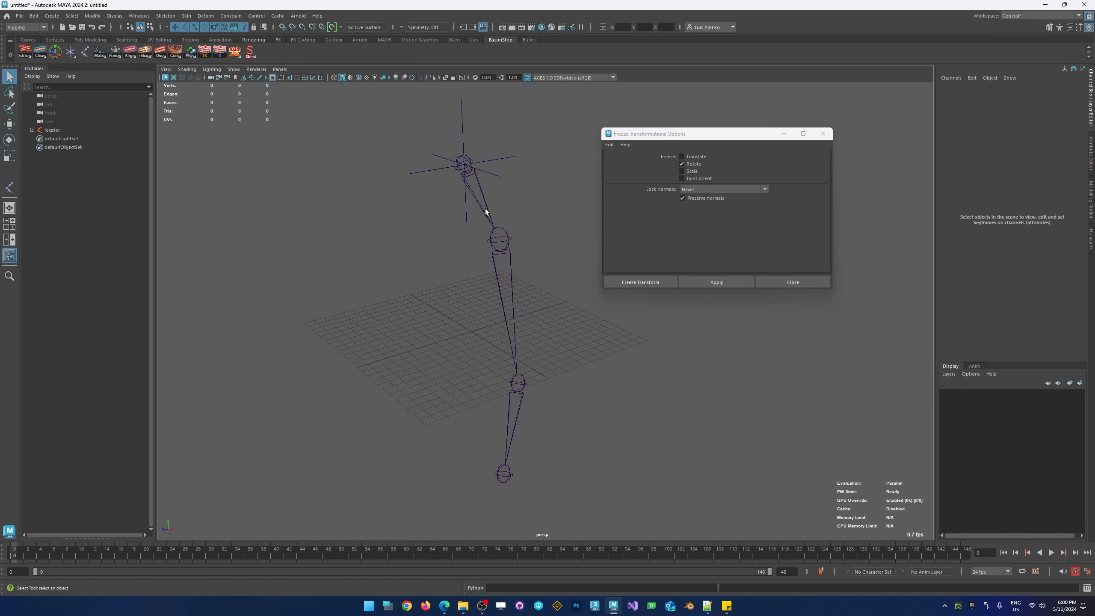
# - Check the rotation values of joint1, joint2 and joint3, and close the Freeze Transformations options
pyautogui.click(485, 211)
pyautogui.click(513, 268)
pyautogui.click(506, 301)
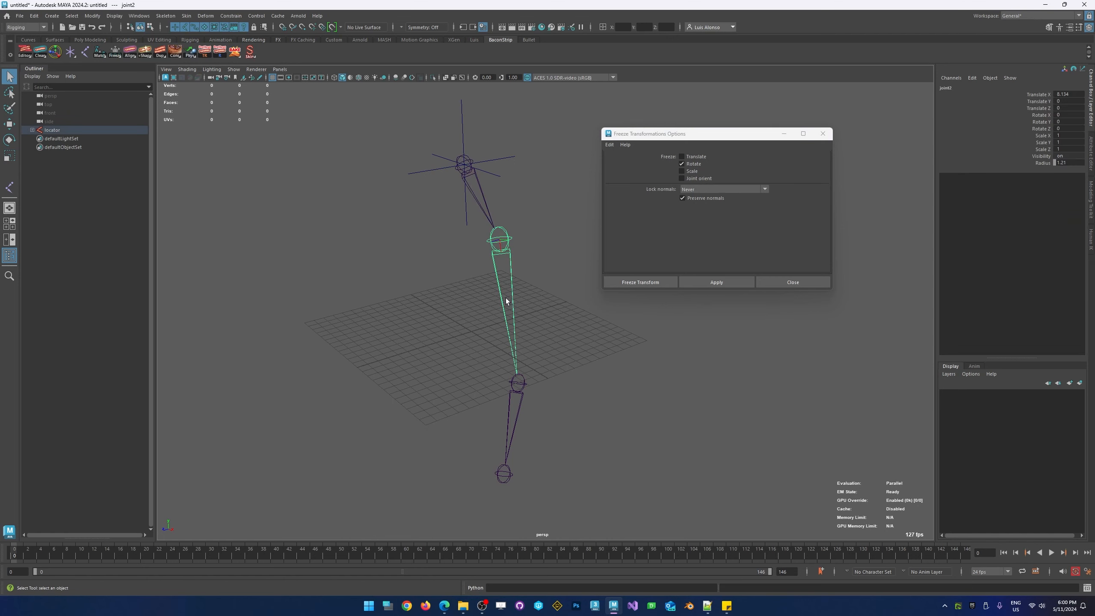
pyautogui.click(506, 410)
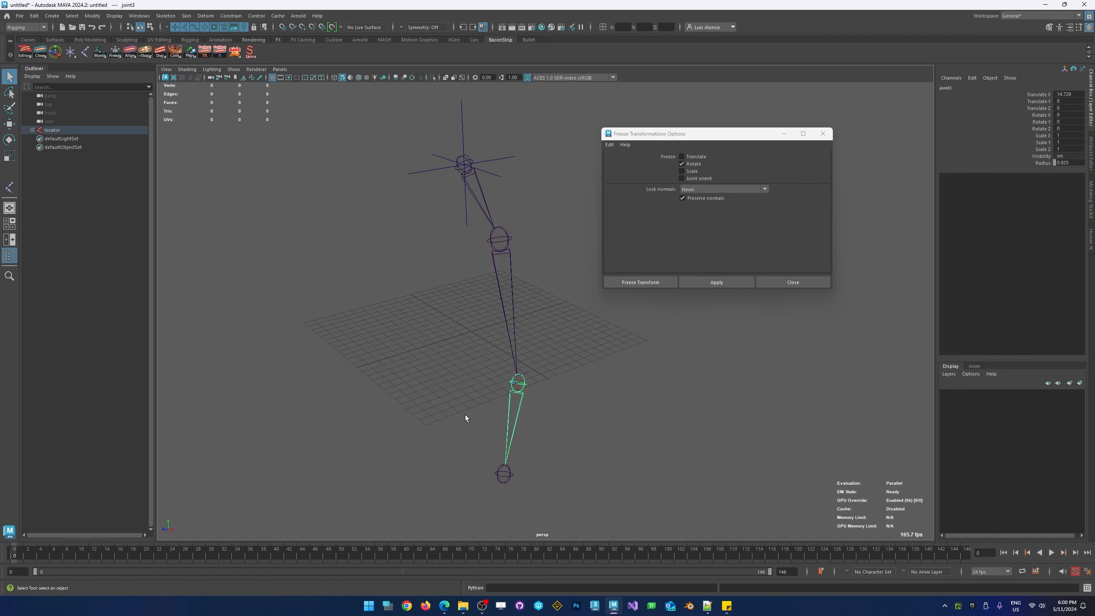
pyautogui.click(822, 133)
pyautogui.click(573, 269)
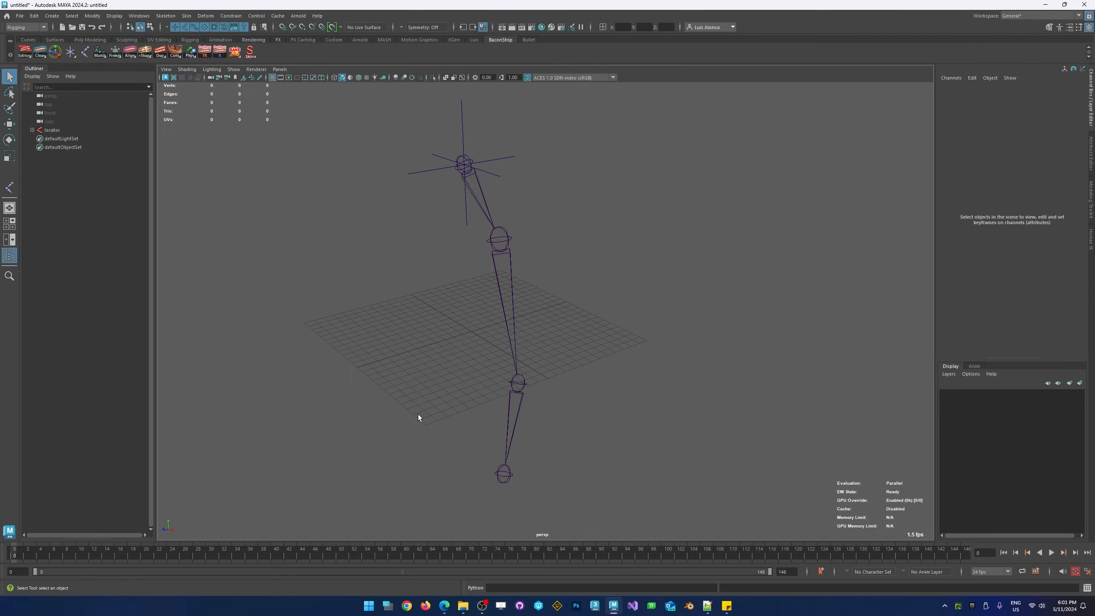
# - Add dynamics to joint1, joint2 and joint3 of the hanging chain with the AKASAKI joint dynamics command
pyautogui.keyDown('alt'); pyautogui.moveTo(418, 417); pyautogui.dragTo(322, 331); pyautogui.keyUp('alt')
pyautogui.keyDown('alt'); pyautogui.moveTo(388, 246); pyautogui.dragTo(376, 278); pyautogui.keyUp('alt')
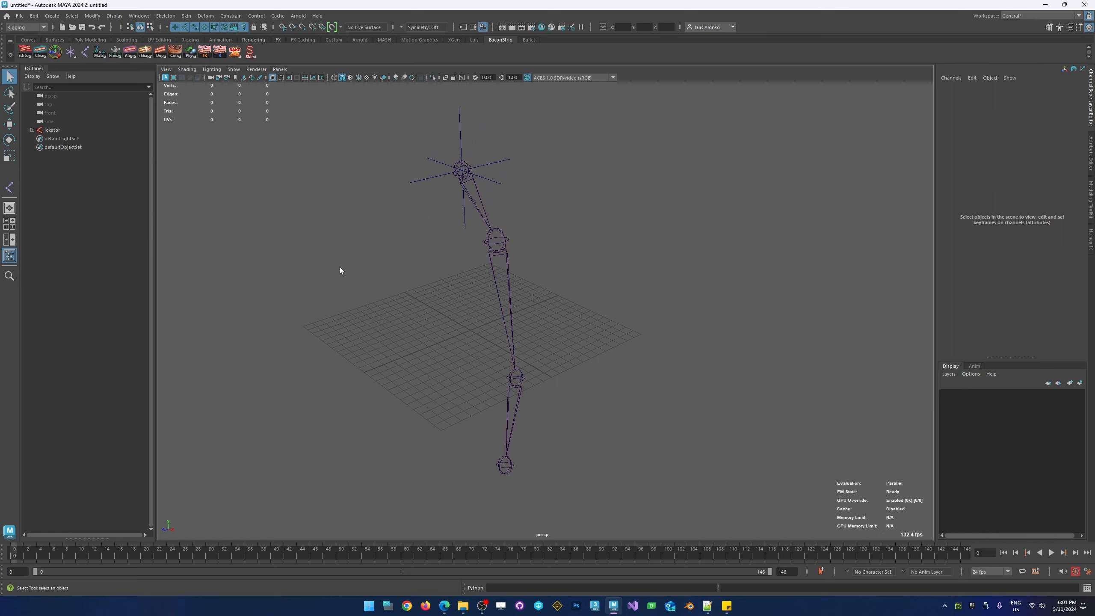
pyautogui.click(482, 202)
pyautogui.keyDown('shift'); pyautogui.click(507, 268); pyautogui.keyUp('shift')
pyautogui.keyDown('shift'); pyautogui.click(513, 419); pyautogui.keyUp('shift')
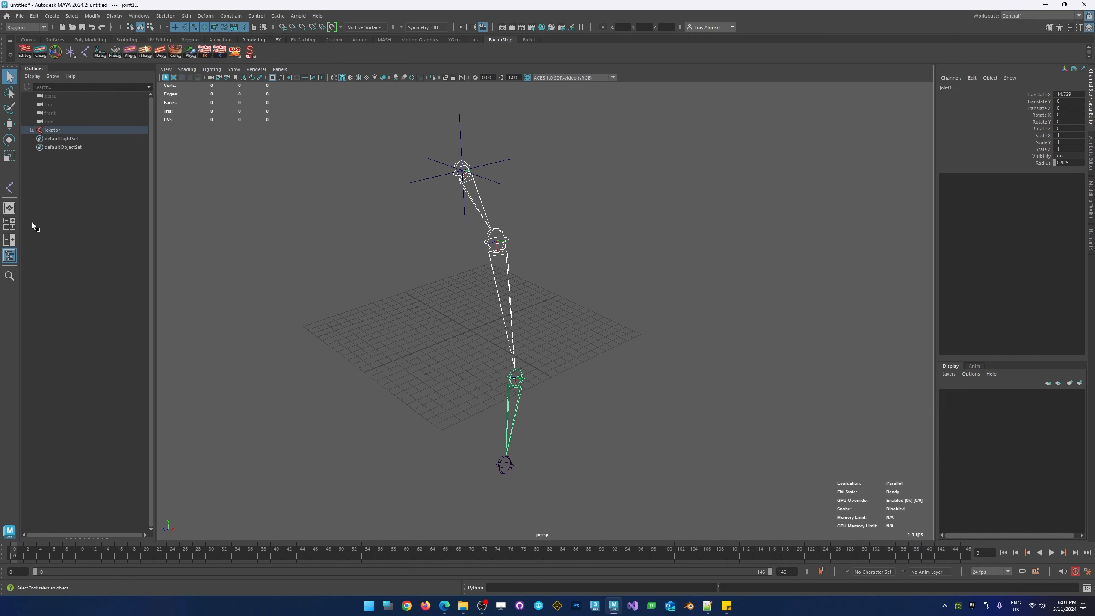
pyautogui.rightClick(191, 53)
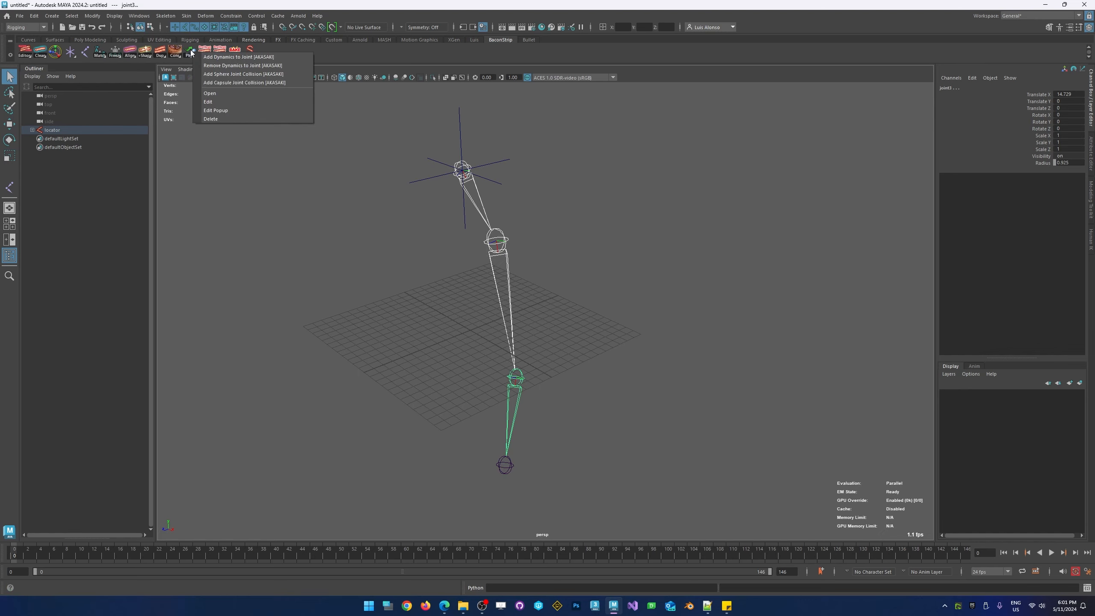
pyautogui.click(271, 57)
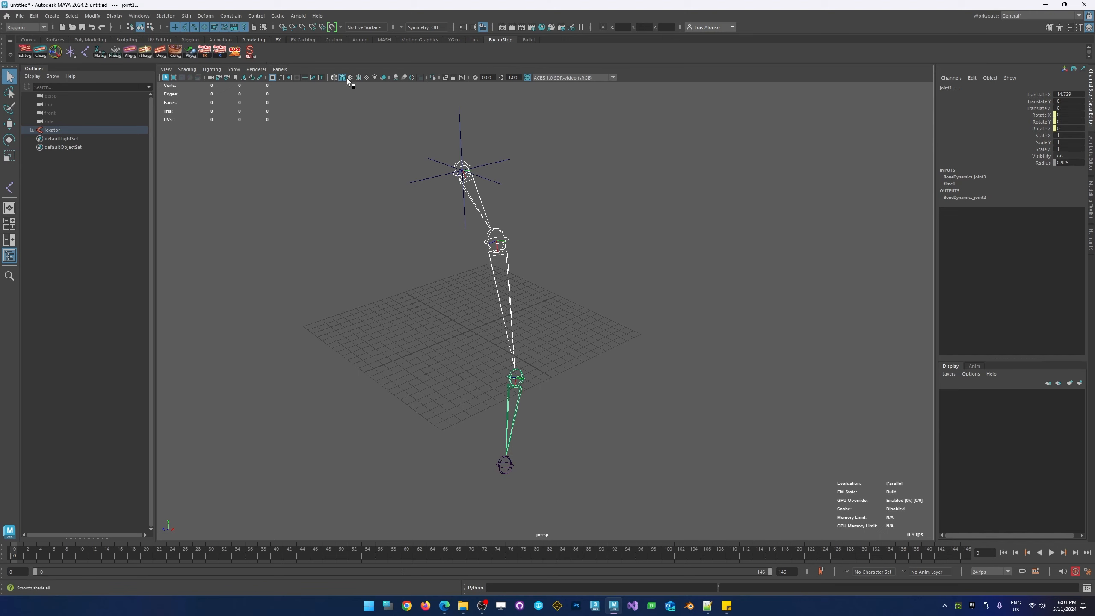
# - Play the simulation while moving the locator to about Translate Y 13.814 and Z -12.147 to test the chain's dynamics
pyautogui.click(536, 154)
pyautogui.click(495, 176)
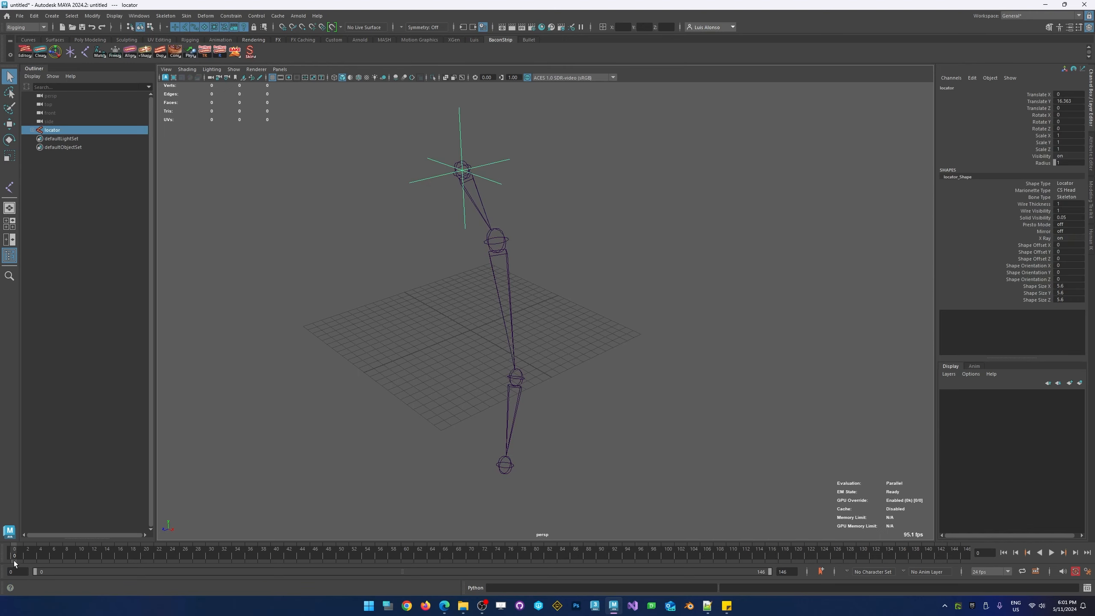
pyautogui.hotkey('alt', 'v')
pyautogui.click(25, 556)
pyautogui.click(496, 116)
pyautogui.moveTo(447, 130); pyautogui.dragTo(538, 148)
pyautogui.press('w')
pyautogui.hotkey('alt', 'v')
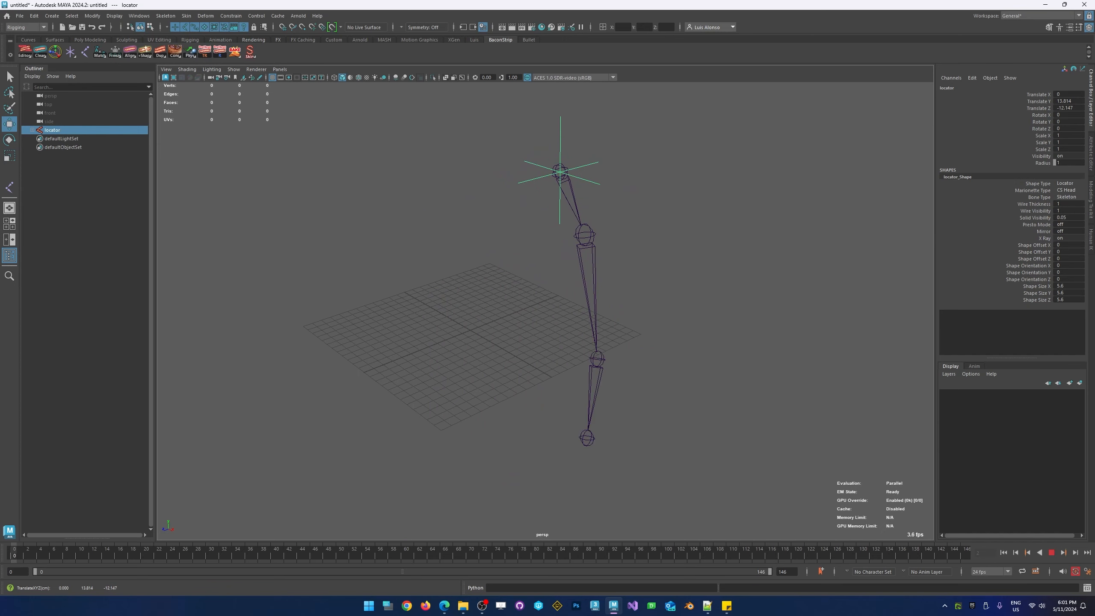
pyautogui.hotkey('alt', 'v')
pyautogui.click(422, 302)
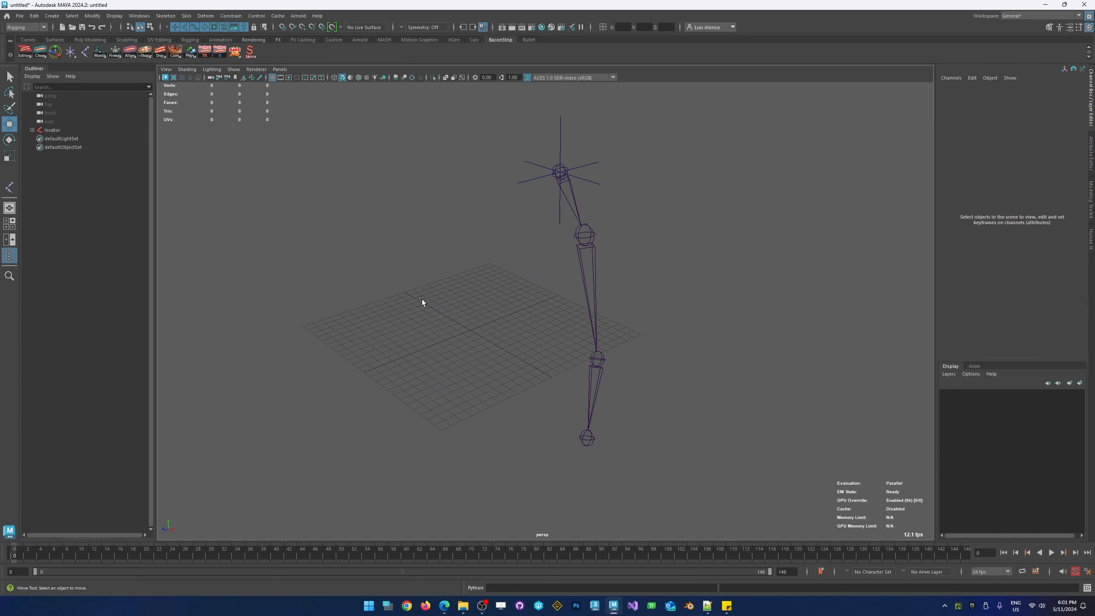
# - Create a separate single joint on the grid near -0.847, 0, 3.177 and set its radius to about 8.4
pyautogui.click(85, 51)
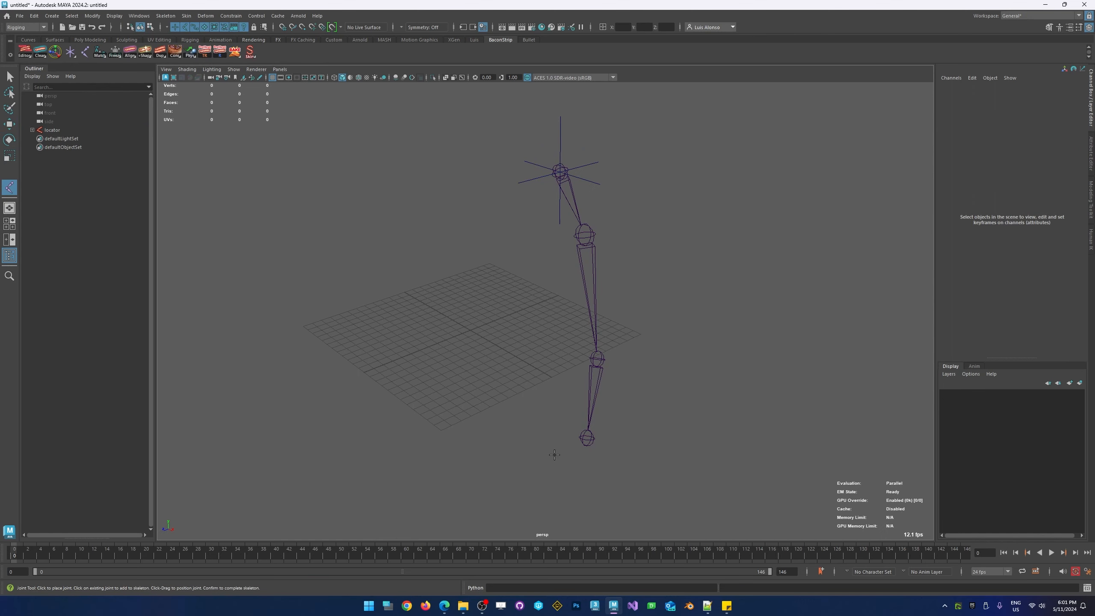
pyautogui.moveTo(514, 323); pyautogui.dragTo(439, 337)
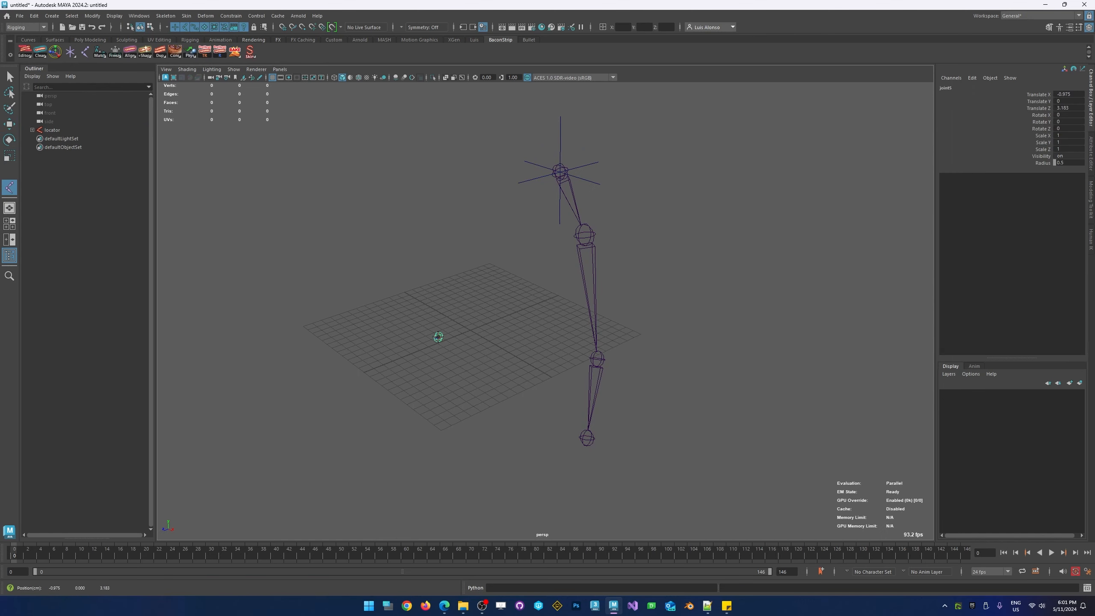
pyautogui.press('w')
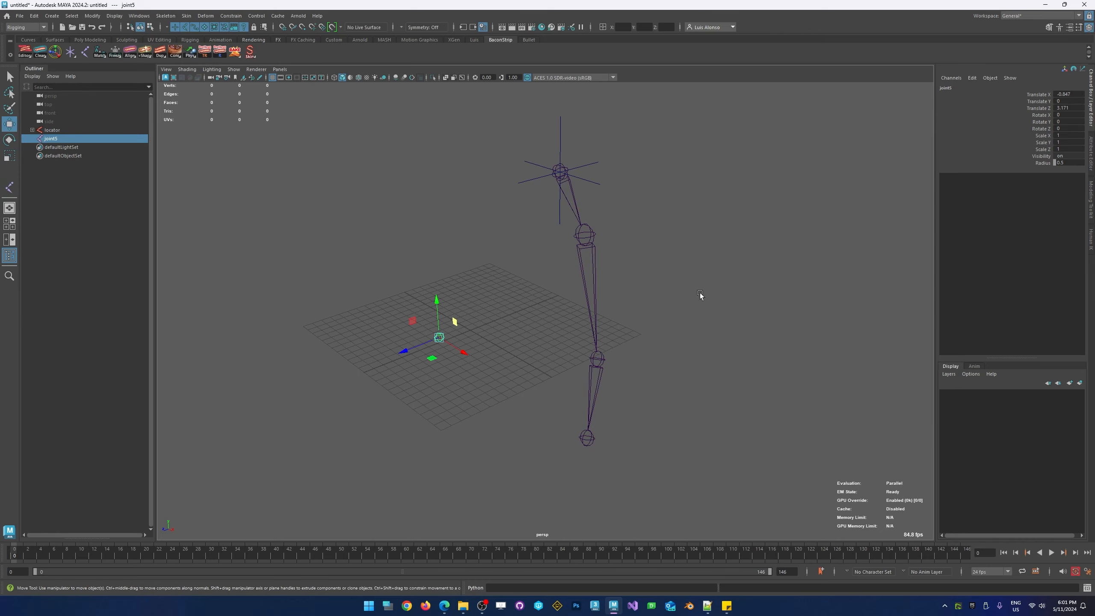
pyautogui.click(1040, 162)
pyautogui.moveTo(448, 276); pyautogui.dragTo(474, 296, button='middle')
pyautogui.keyDown('alt'); pyautogui.moveTo(475, 297); pyautogui.dragTo(545, 199); pyautogui.keyUp('alt')
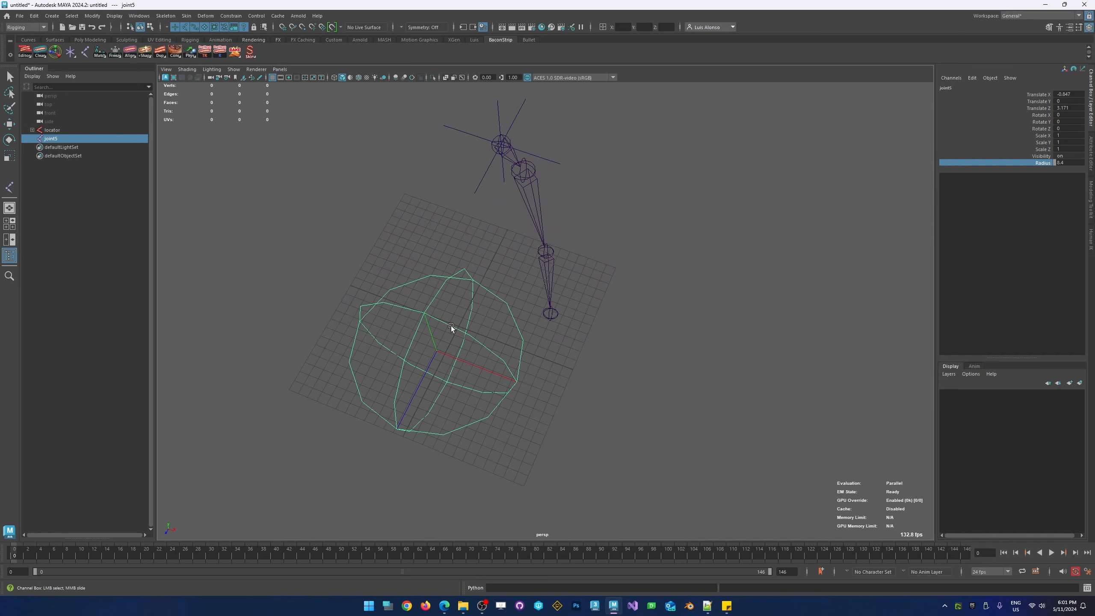
pyautogui.keyDown('alt'); pyautogui.moveTo(451, 325); pyautogui.dragTo(472, 290); pyautogui.keyUp('alt')
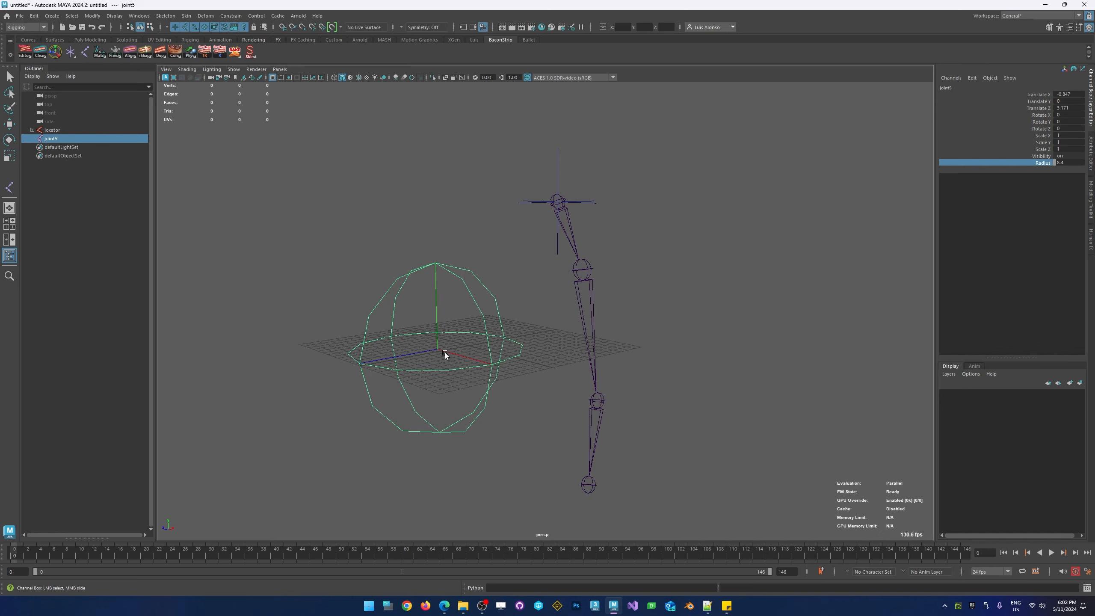
# - Add sphere joint collision between the large separate joint and the chain's joint1, joint2 and joint3
pyautogui.press('q')
pyautogui.click(572, 237)
pyautogui.keyDown('shift'); pyautogui.click(590, 304); pyautogui.keyUp('shift')
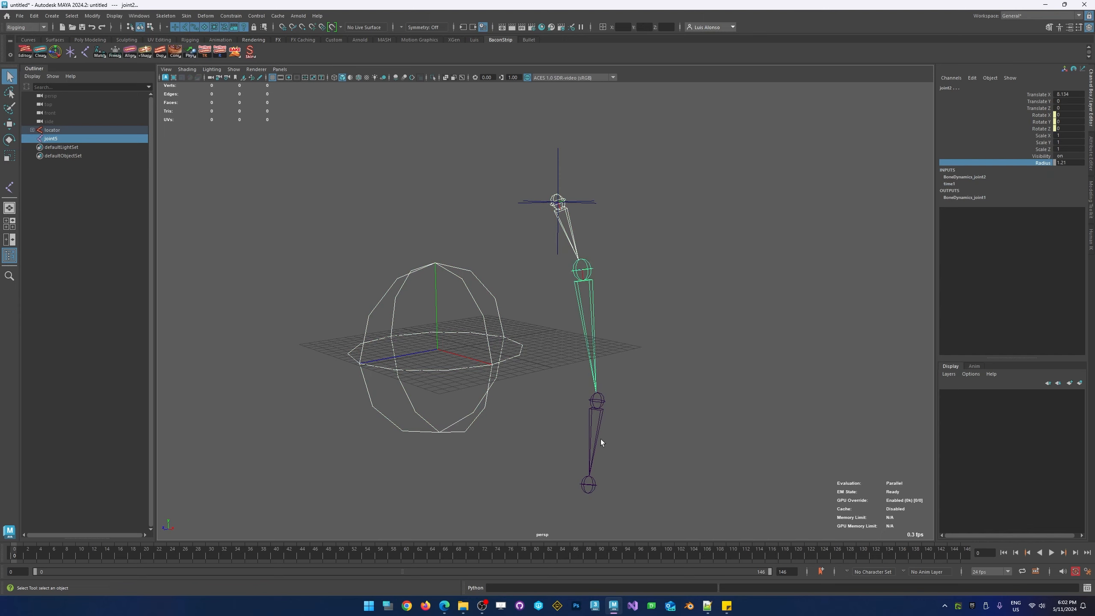
pyautogui.keyDown('shift'); pyautogui.click(595, 440); pyautogui.keyUp('shift')
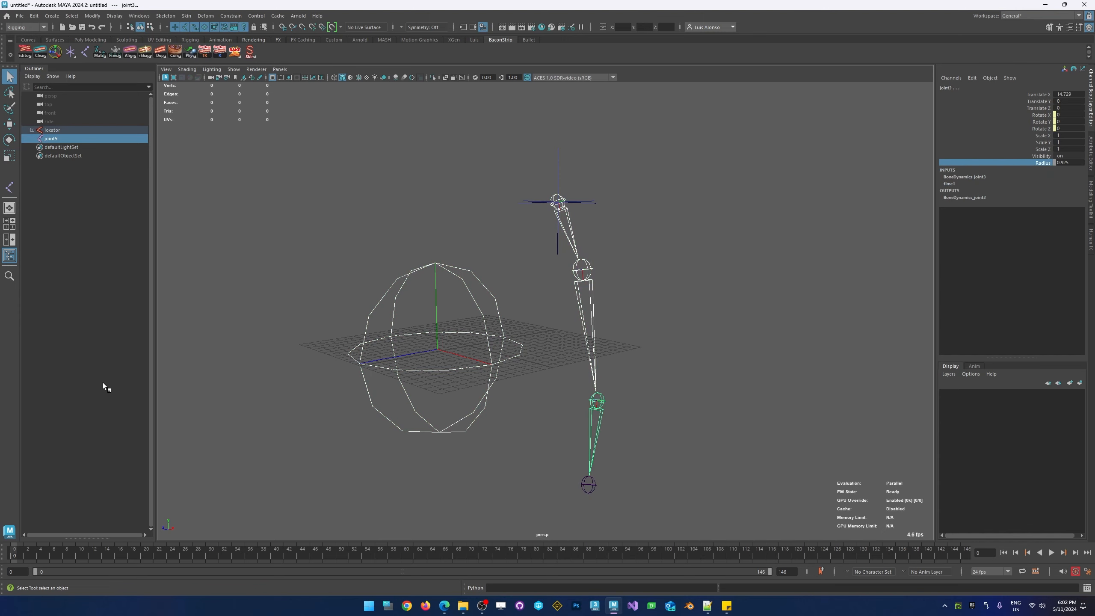
pyautogui.rightClick(189, 51)
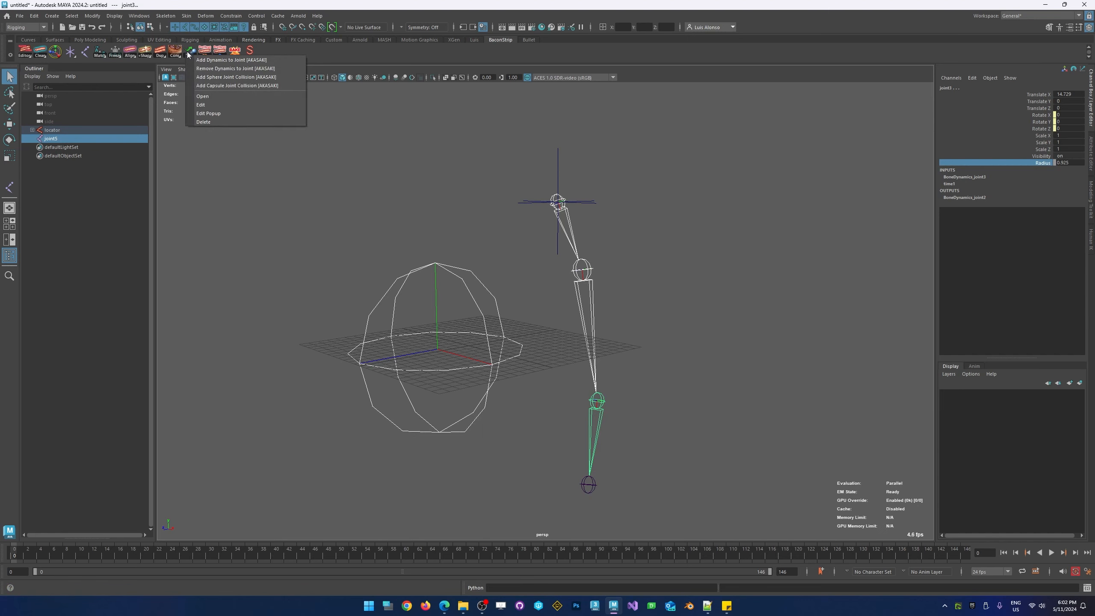
pyautogui.click(244, 77)
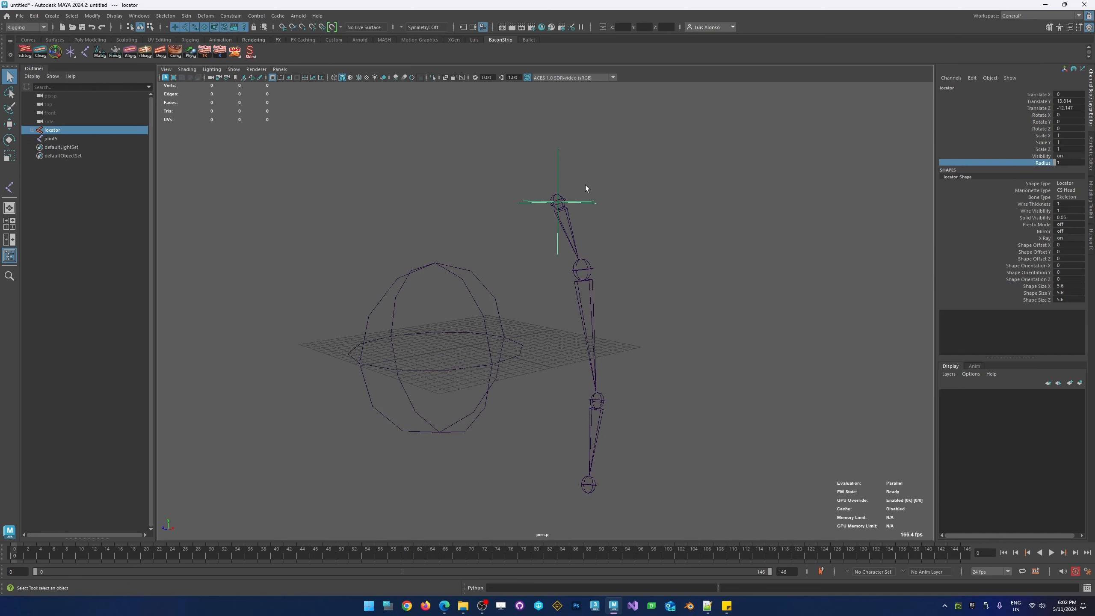
# - Test the sphere collision by scrubbing to frame 7 and moving the locator around the large joint, ending near -2.638, 16.859, -8.078
pyautogui.press('w')
pyautogui.keyDown('alt'); pyautogui.moveTo(580, 172); pyautogui.dragTo(622, 284); pyautogui.keyUp('alt')
pyautogui.moveTo(549, 162); pyautogui.dragTo(438, 190)
pyautogui.keyDown('alt'); pyautogui.moveTo(579, 264); pyautogui.dragTo(556, 219); pyautogui.keyUp('alt')
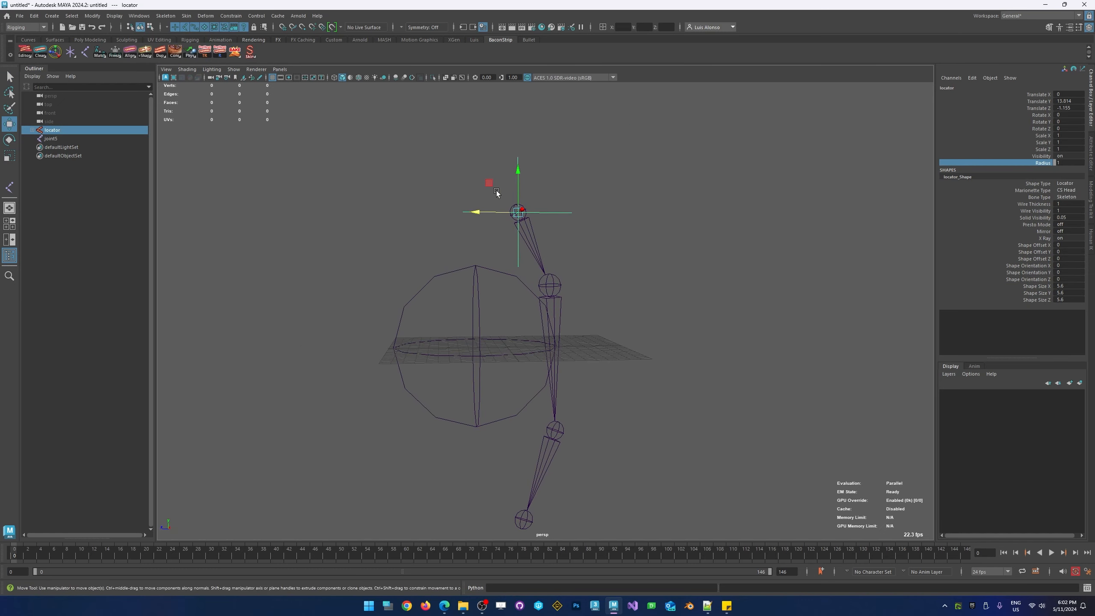
pyautogui.moveTo(496, 193); pyautogui.dragTo(489, 149)
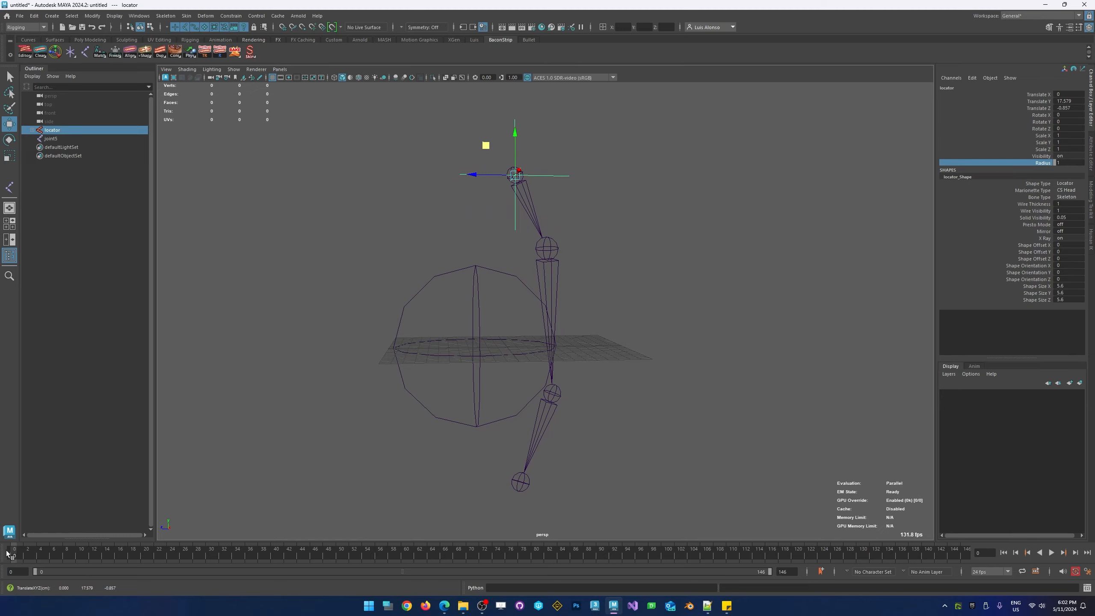
pyautogui.moveTo(6, 554); pyautogui.dragTo(60, 553)
pyautogui.moveTo(486, 145); pyautogui.dragTo(457, 149)
pyautogui.moveTo(491, 108); pyautogui.dragTo(551, 154)
pyautogui.keyDown('alt'); pyautogui.moveTo(475, 183); pyautogui.dragTo(491, 248); pyautogui.keyUp('alt')
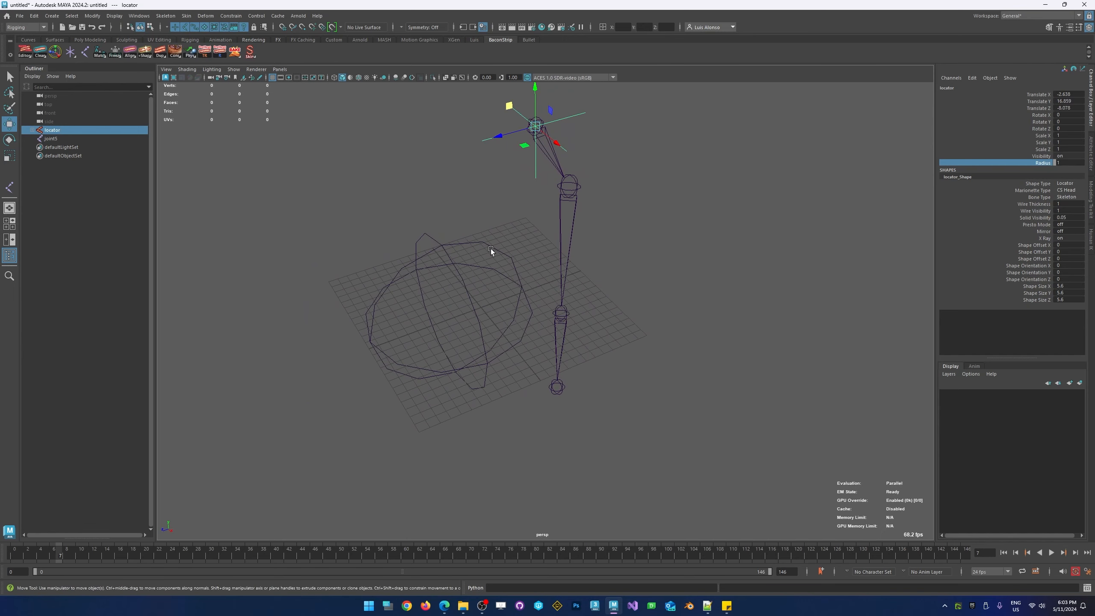
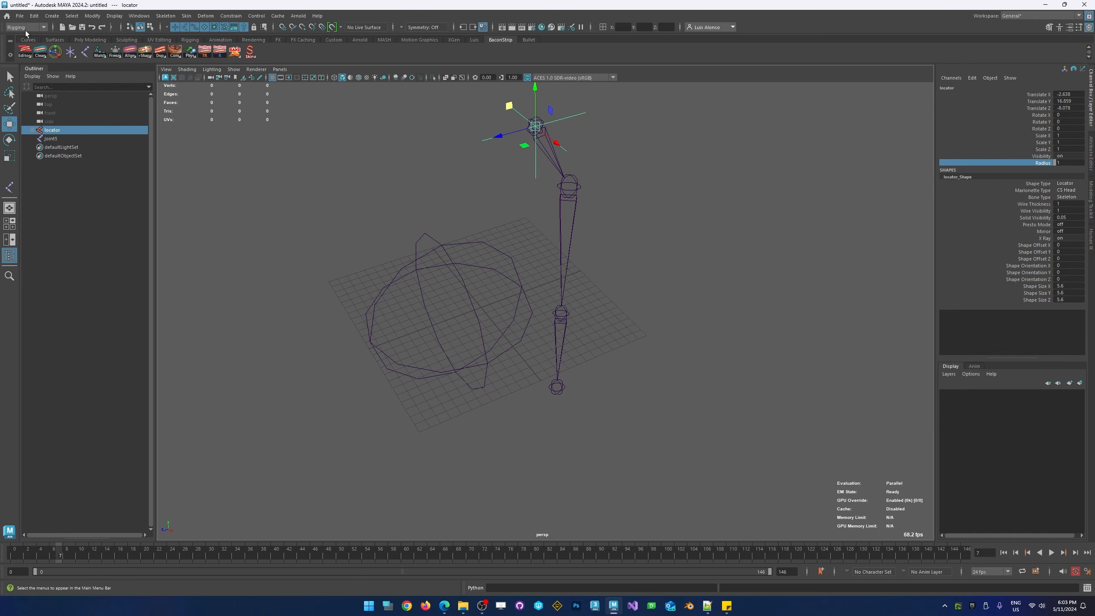
# - Switch to the FX menu set and look over the Bullet rigid body and constraint commands
pyautogui.click(29, 29)
pyautogui.click(15, 62)
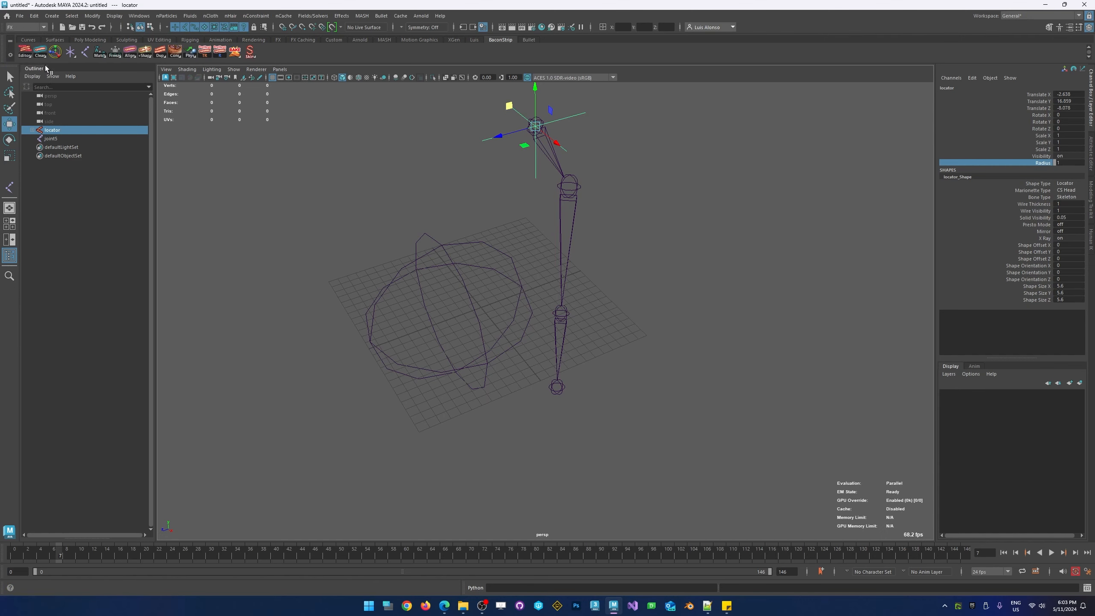
pyautogui.click(313, 16)
pyautogui.moveTo(379, 17)
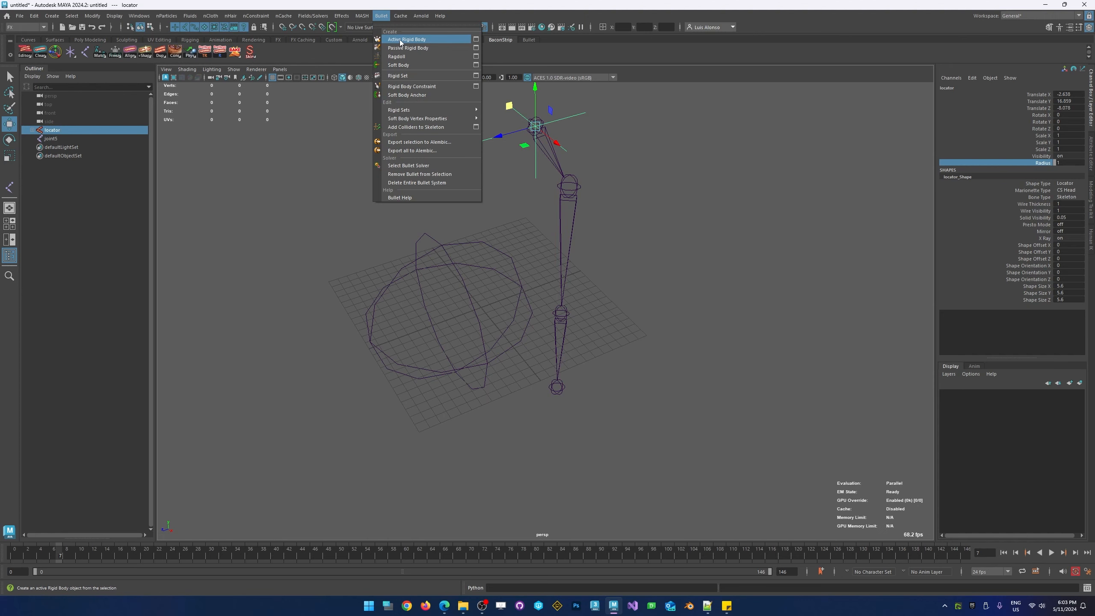
pyautogui.click(216, 275)
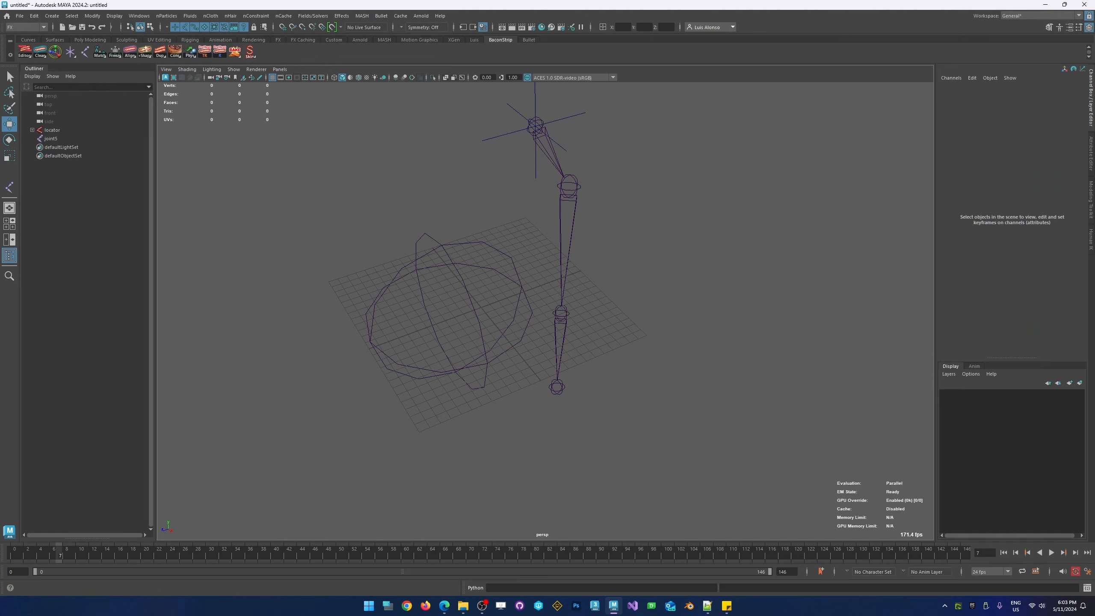
# - Open the recent scene StormTrooper_BeltItems.mb without saving the changes to the untitled scene
pyautogui.click(19, 16)
pyautogui.moveTo(92, 294)
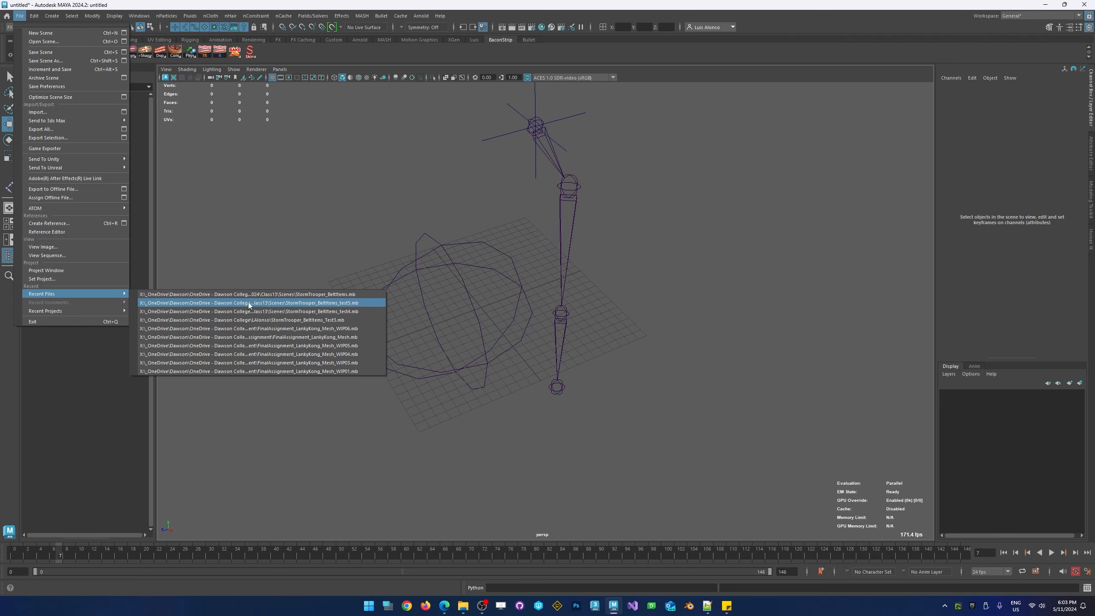
pyautogui.click(266, 295)
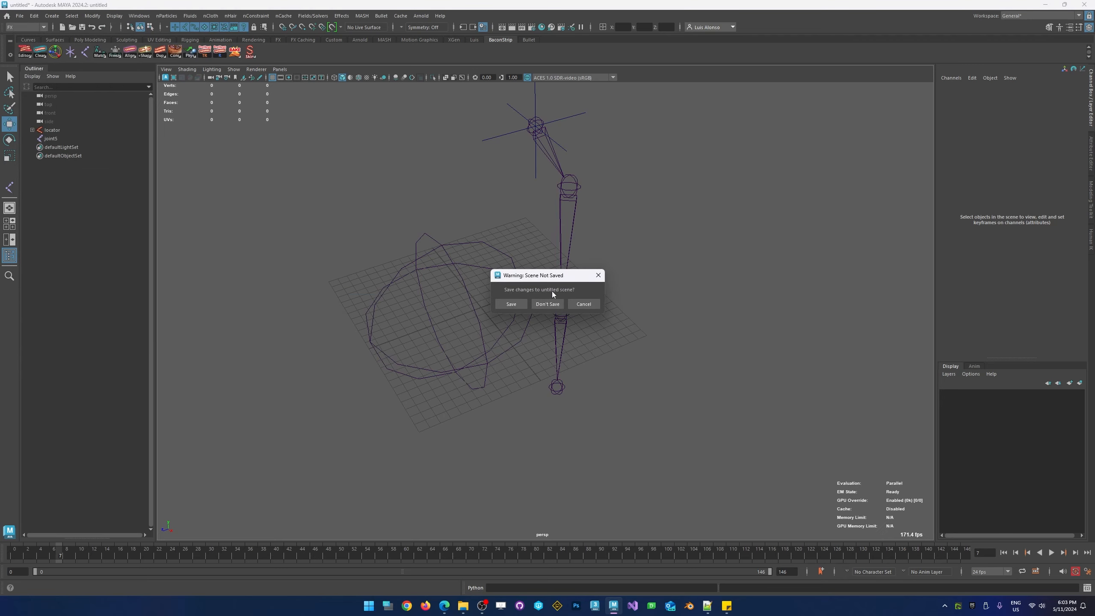
pyautogui.click(551, 305)
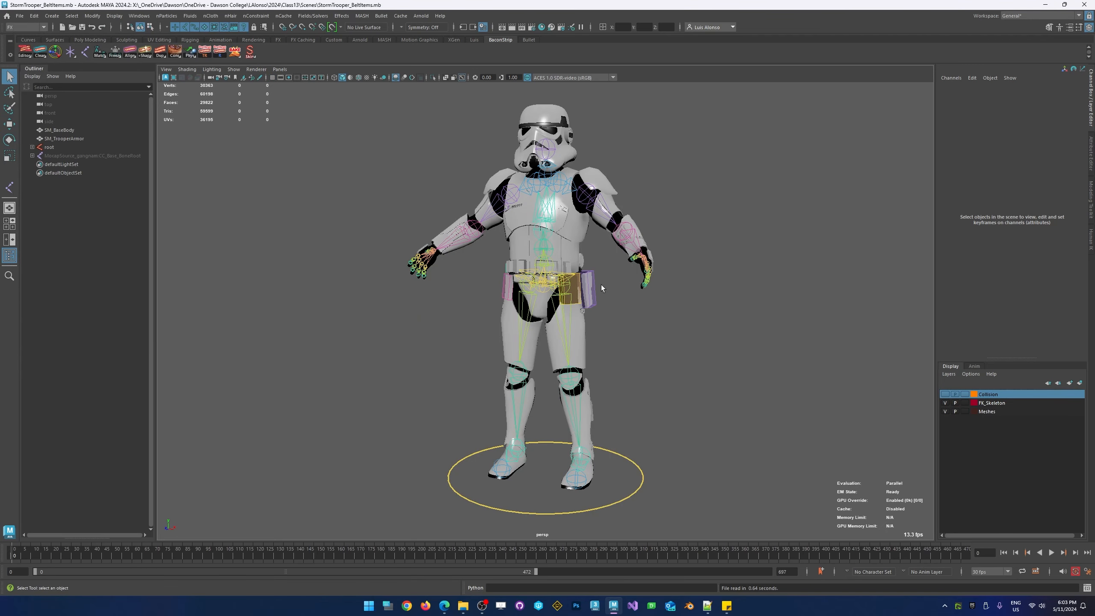
pyautogui.keyDown('alt'); pyautogui.moveTo(430, 249); pyautogui.dragTo(540, 407); pyautogui.keyUp('alt')
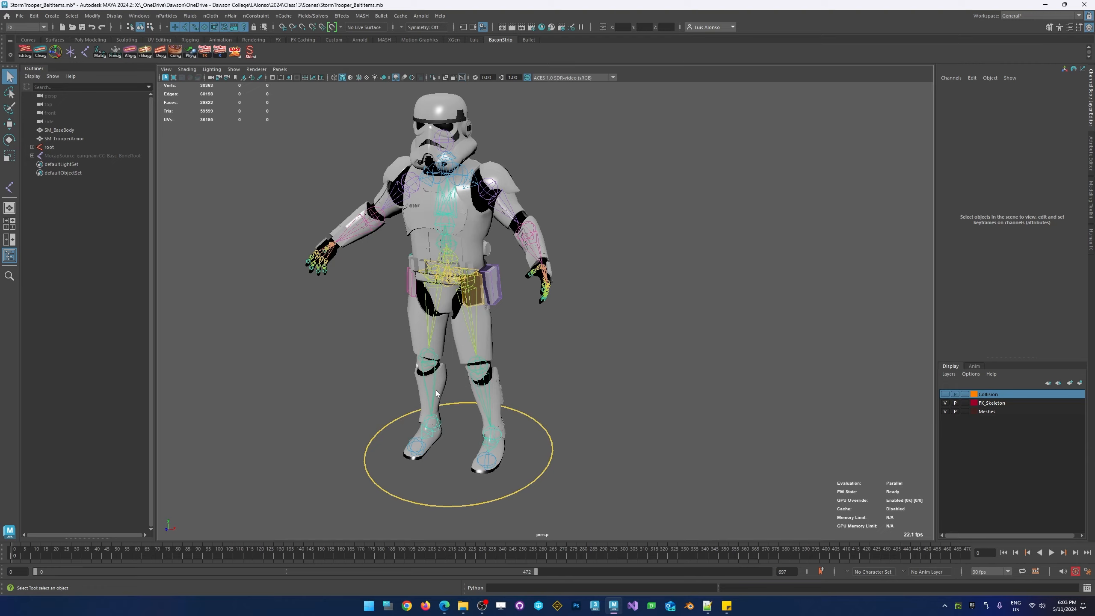
pyautogui.keyDown('alt'); pyautogui.moveTo(436, 390); pyautogui.dragTo(697, 273, button='right'); pyautogui.keyUp('alt')
pyautogui.keyDown('alt'); pyautogui.moveTo(441, 314); pyautogui.dragTo(495, 238, button='middle'); pyautogui.keyUp('alt')
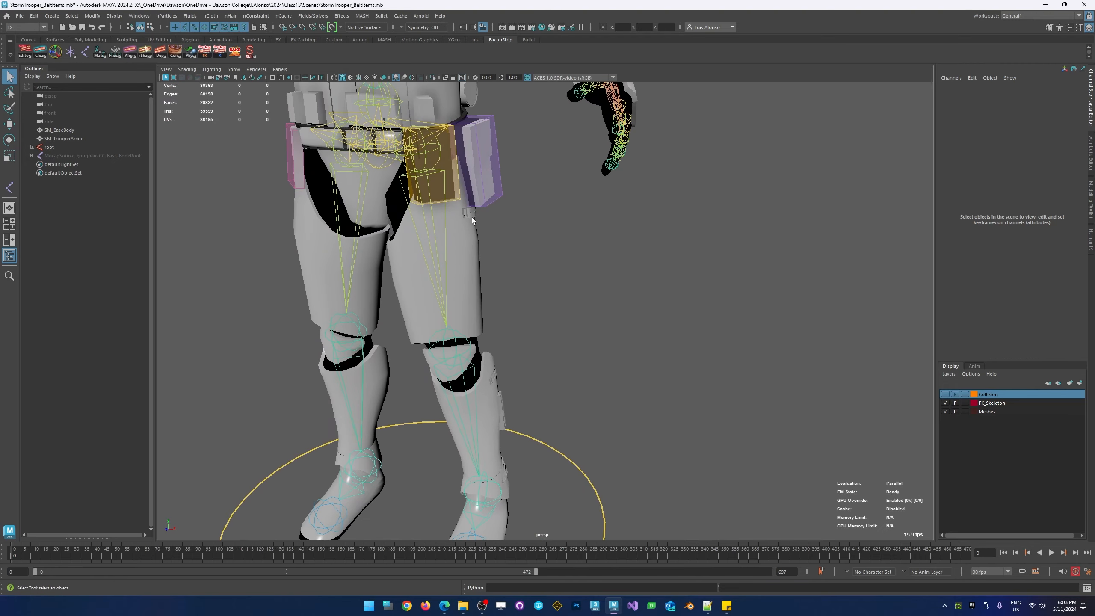
pyautogui.keyDown('alt'); pyautogui.moveTo(357, 110); pyautogui.dragTo(392, 178, button='middle'); pyautogui.keyUp('alt')
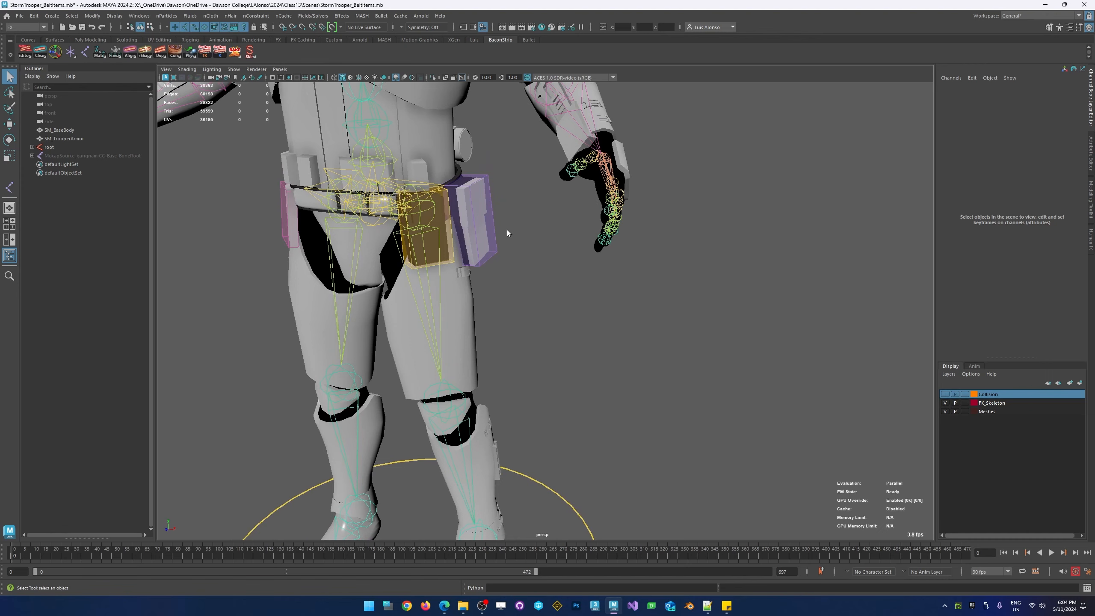
# - Create a locator at the scene origin
pyautogui.keyDown('alt'); pyautogui.moveTo(476, 247); pyautogui.dragTo(510, 266, button='middle'); pyautogui.keyUp('alt')
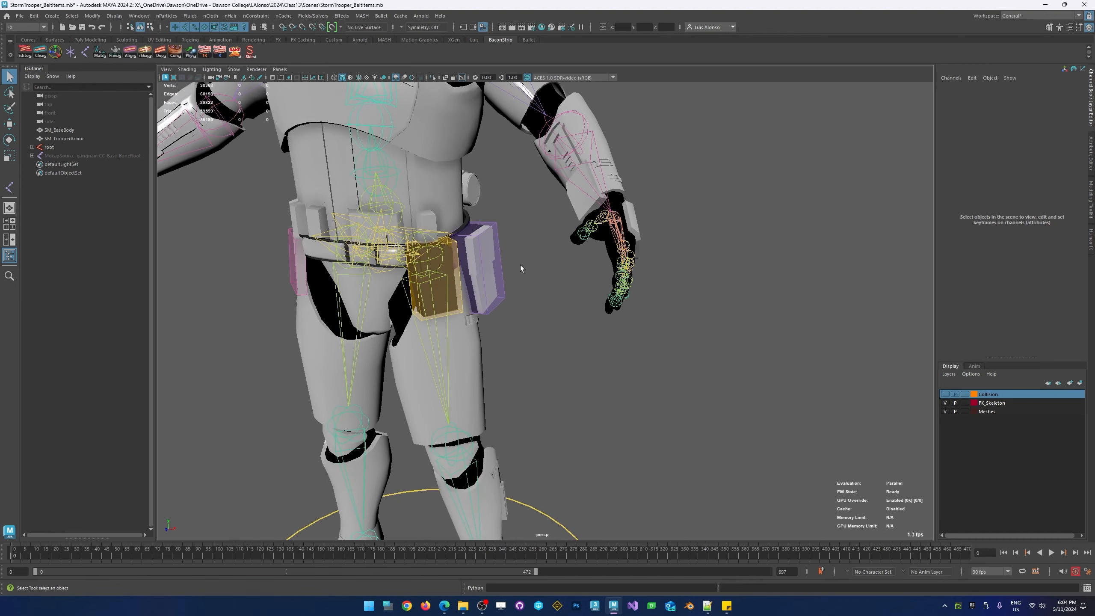
pyautogui.keyDown('alt'); pyautogui.moveTo(363, 307); pyautogui.dragTo(379, 301); pyautogui.keyUp('alt')
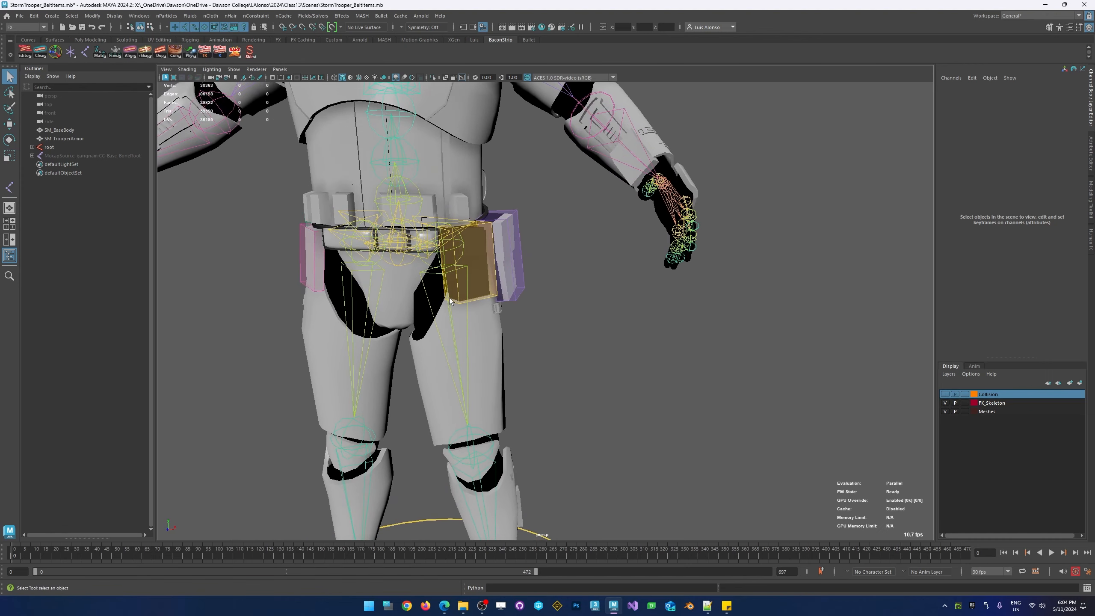
pyautogui.keyDown('alt'); pyautogui.moveTo(604, 329); pyautogui.dragTo(578, 340); pyautogui.keyUp('alt')
pyautogui.keyDown('alt'); pyautogui.moveTo(590, 431); pyautogui.dragTo(584, 330, button='middle'); pyautogui.keyUp('alt')
pyautogui.keyDown('alt'); pyautogui.moveTo(584, 330); pyautogui.dragTo(509, 328, button='right'); pyautogui.keyUp('alt')
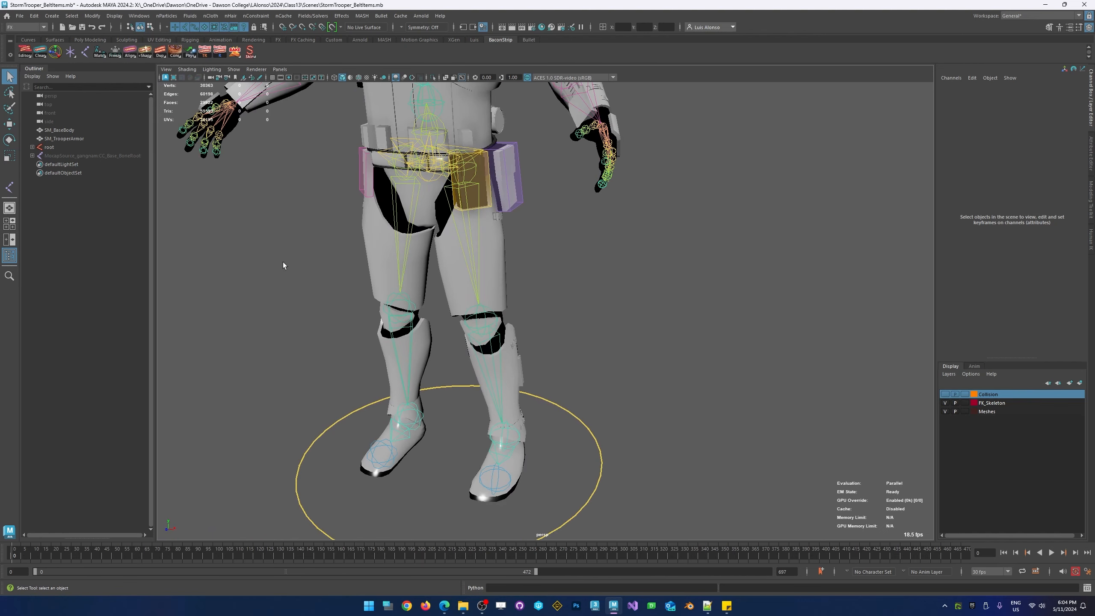
pyautogui.click(70, 52)
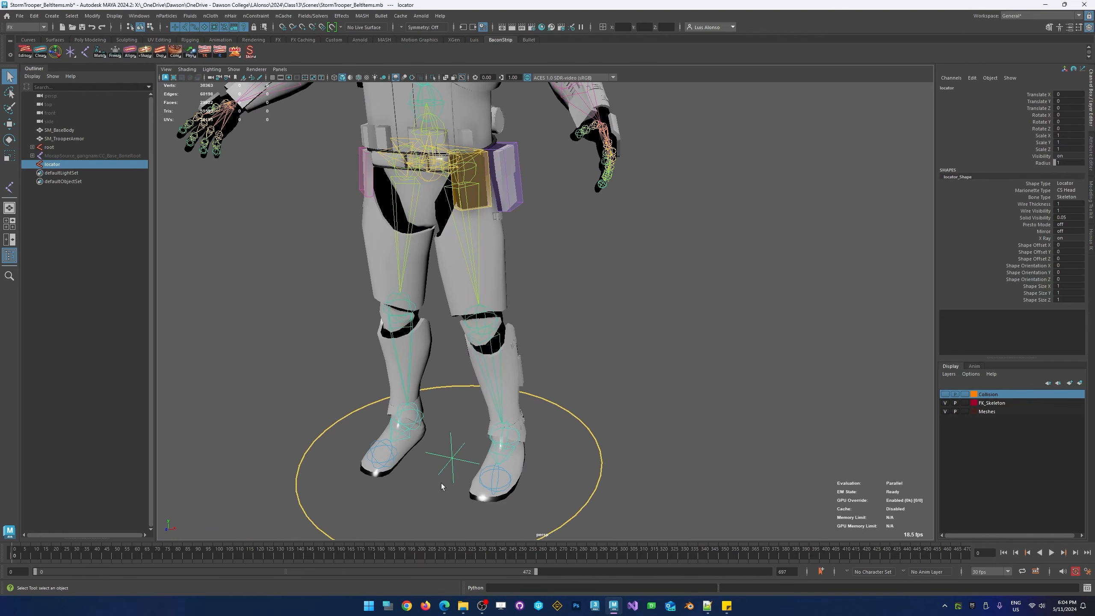
pyautogui.press('w')
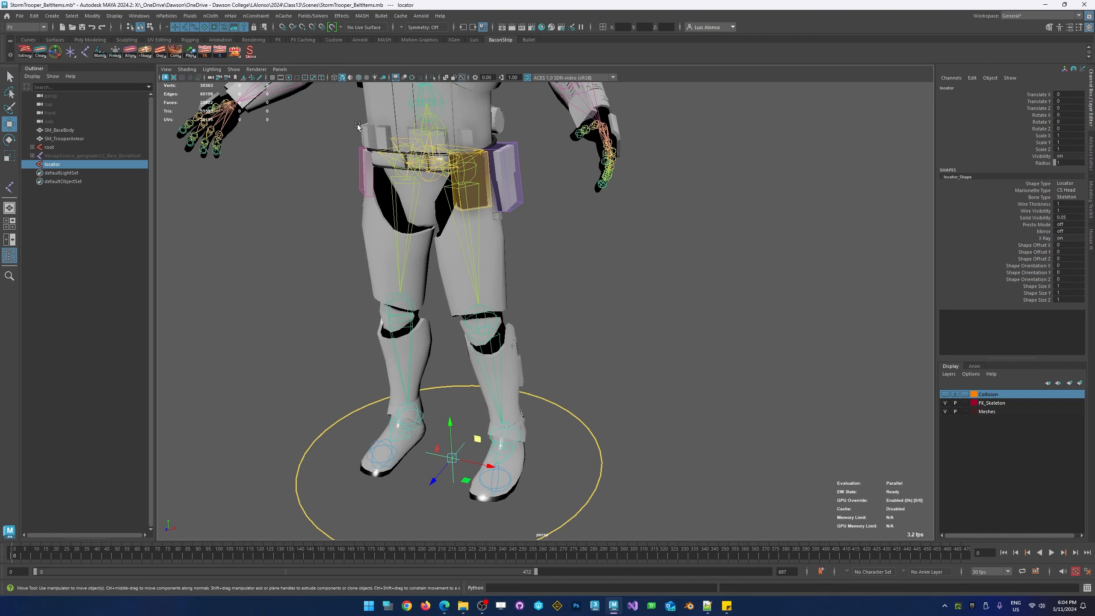
# - Show the viewport grid and match the locator's translation to the beltItem_b_l joint
pyautogui.click(272, 78)
pyautogui.click(521, 204)
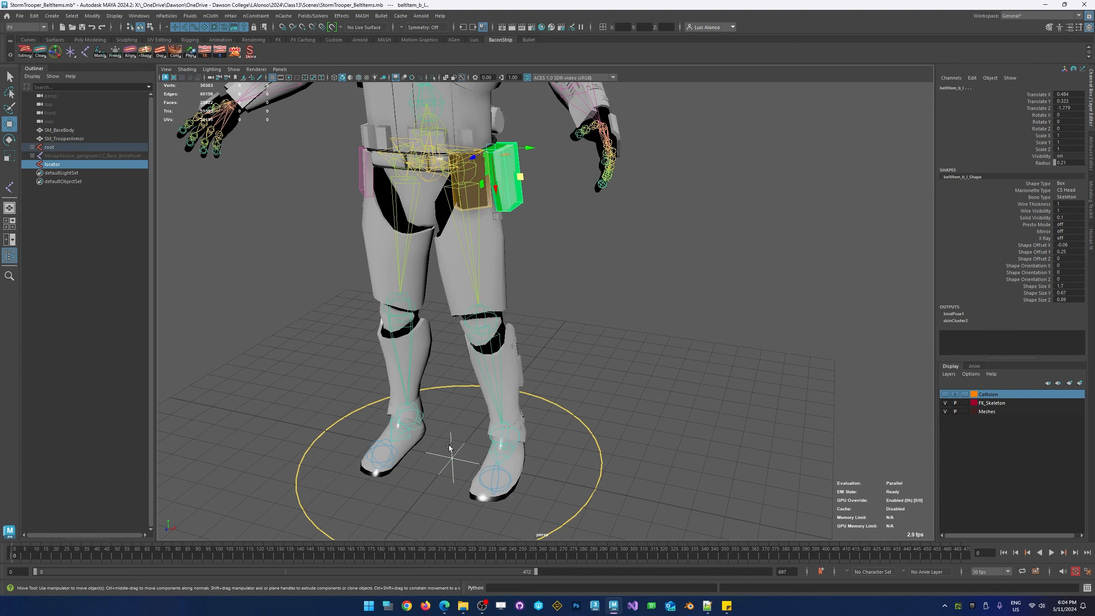
pyautogui.rightClick(106, 54)
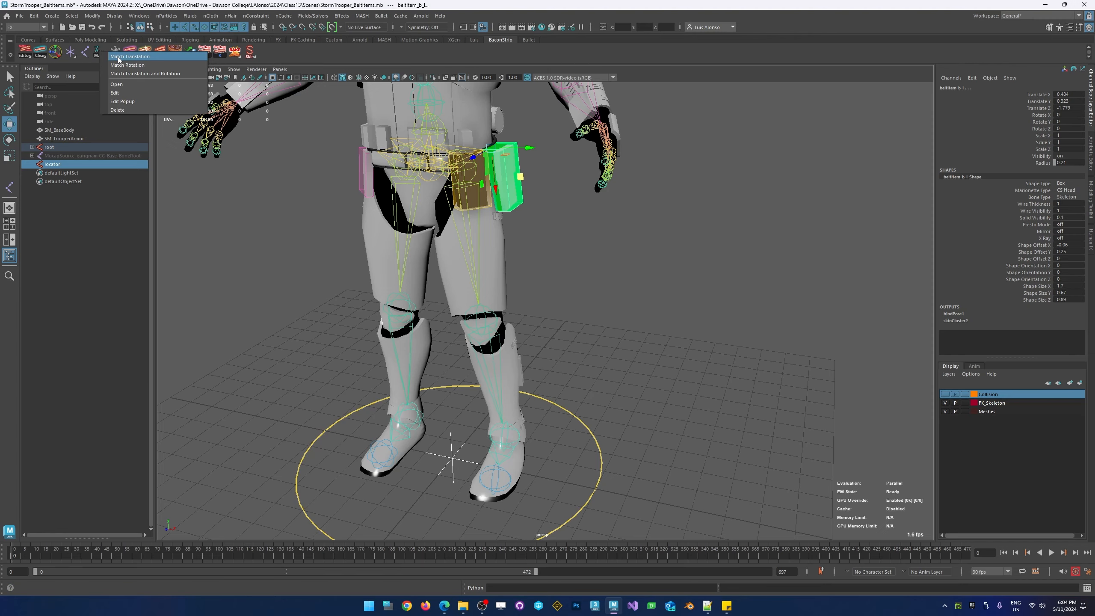
pyautogui.click(118, 59)
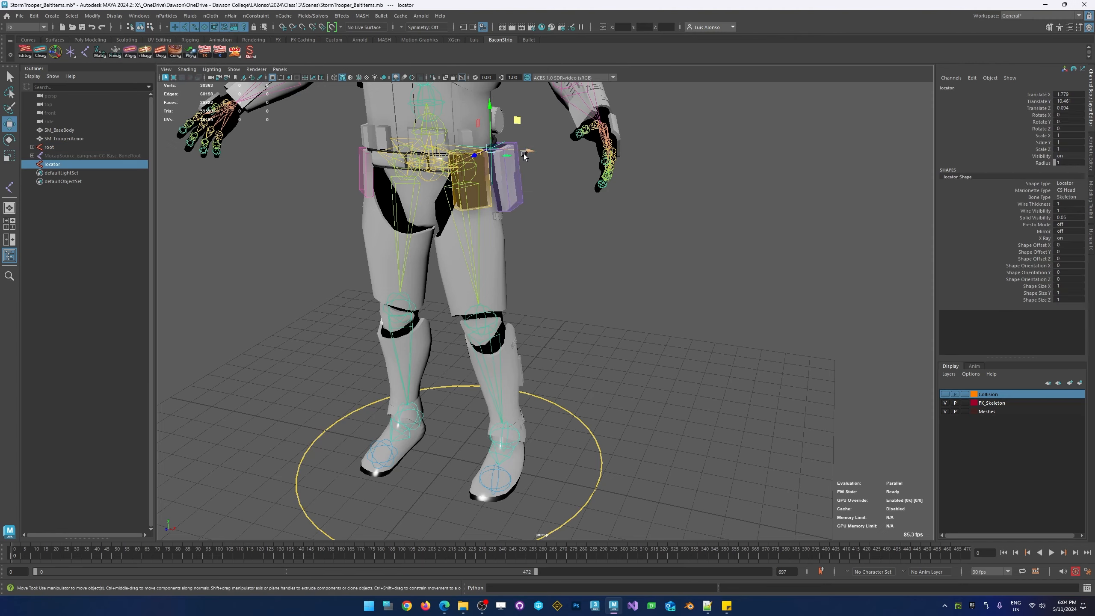
# - Parent the locator to the pelvis joint
pyautogui.keyDown('alt'); pyautogui.moveTo(522, 153); pyautogui.dragTo(507, 210, button='middle'); pyautogui.keyUp('alt')
pyautogui.keyDown('alt'); pyautogui.moveTo(478, 207); pyautogui.dragTo(517, 186); pyautogui.keyUp('alt')
pyautogui.keyDown('alt'); pyautogui.moveTo(448, 224); pyautogui.dragTo(492, 227, button='right'); pyautogui.keyUp('alt')
pyautogui.keyDown('alt'); pyautogui.moveTo(492, 227); pyautogui.dragTo(417, 222); pyautogui.keyUp('alt')
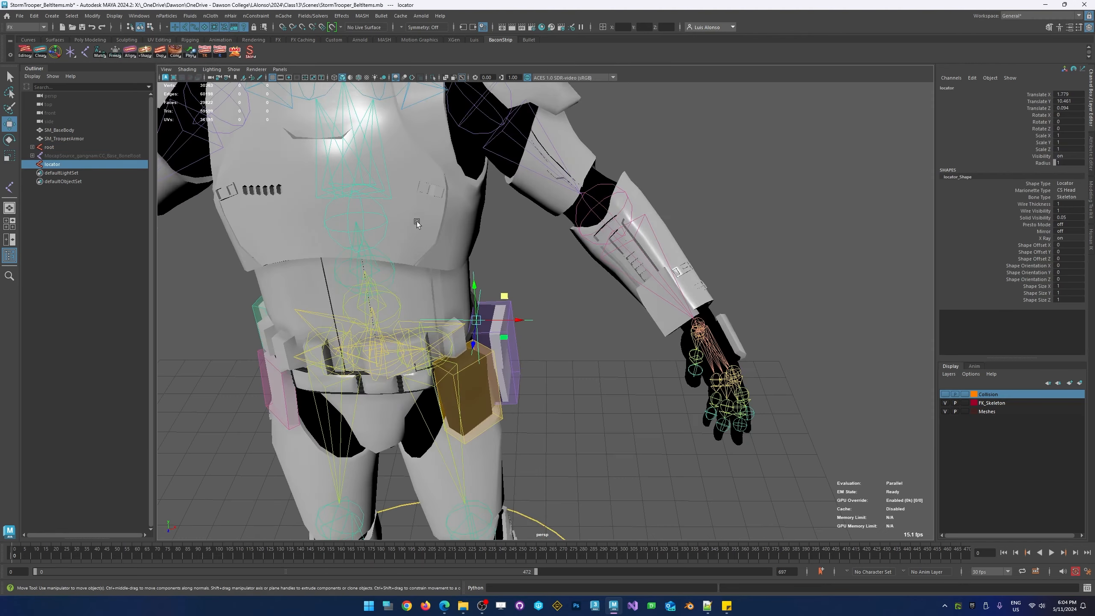
pyautogui.keyDown('shift'); pyautogui.click(375, 350); pyautogui.keyUp('shift')
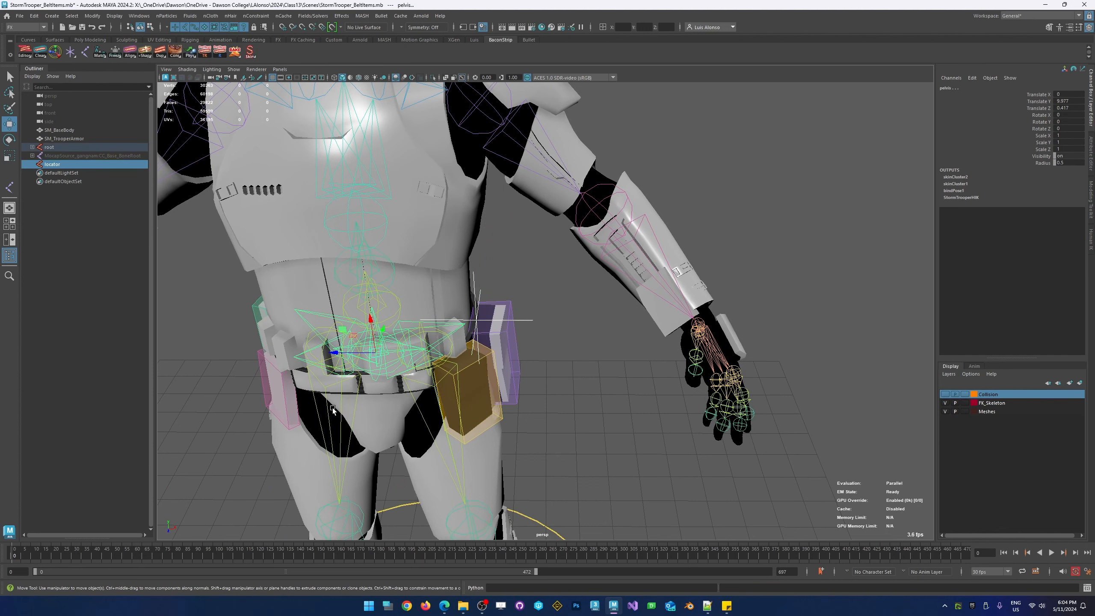
pyautogui.press('p')
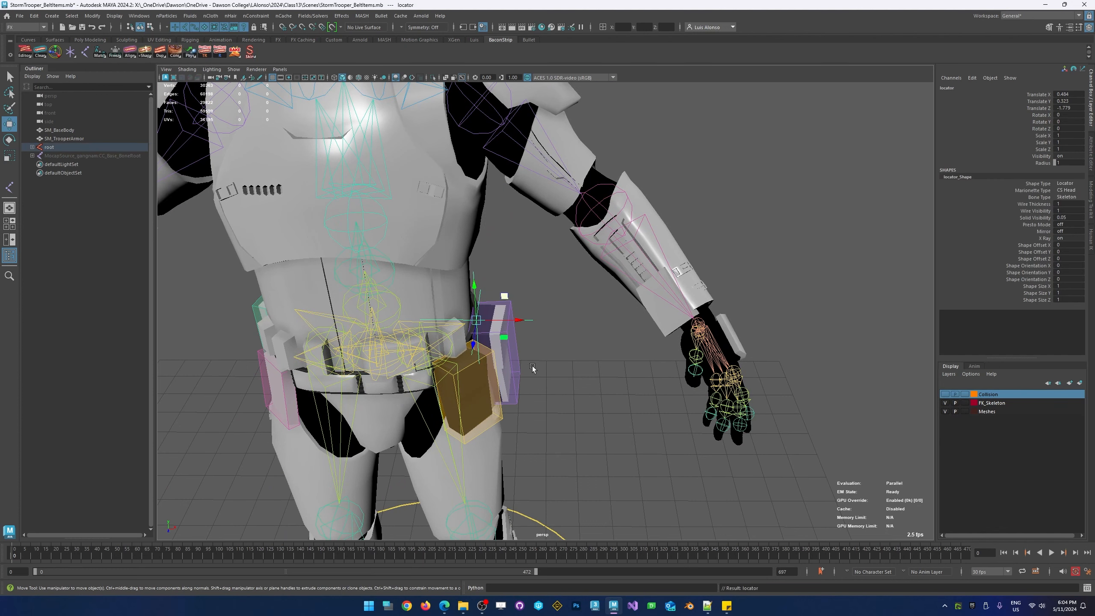
pyautogui.keyDown('alt'); pyautogui.moveTo(567, 403); pyautogui.dragTo(561, 366); pyautogui.keyUp('alt')
pyautogui.click(571, 319)
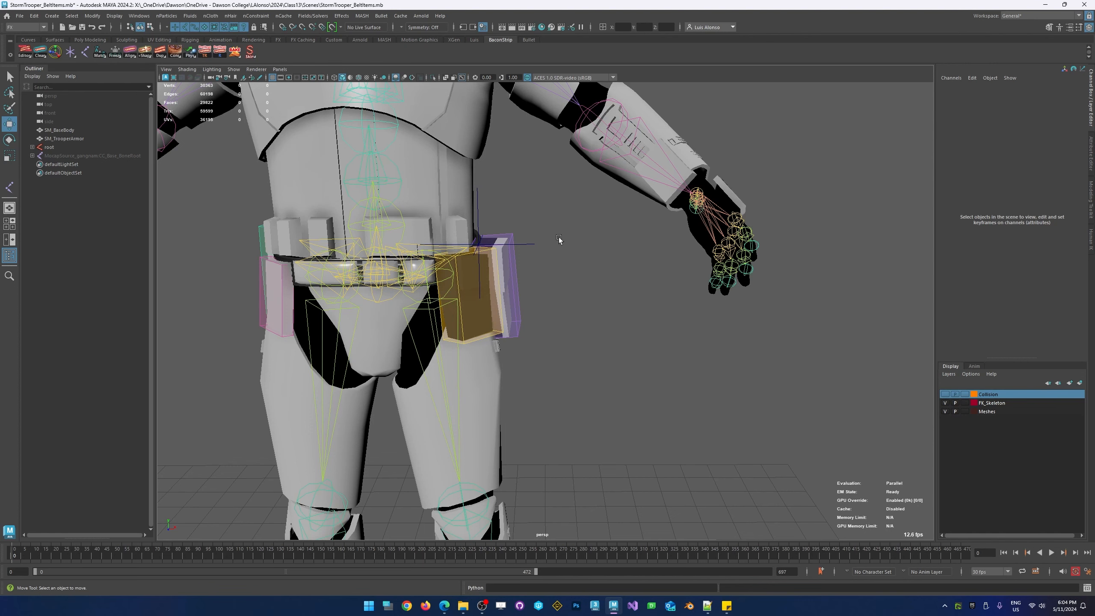
# - Move the locator outward from the hip to a local Translate Z of about -2.115
pyautogui.click(503, 248)
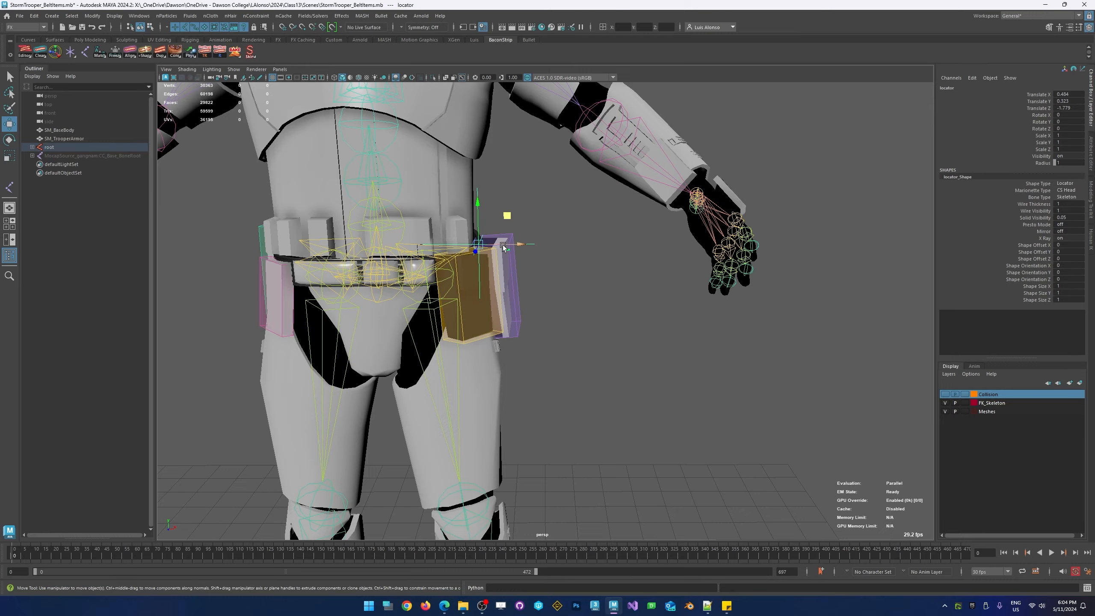
pyautogui.moveTo(503, 245); pyautogui.dragTo(525, 244)
pyautogui.moveTo(542, 296)
pyautogui.keyDown('alt'); pyautogui.mouseDown()
pyautogui.moveTo(528, 318)
pyautogui.moveTo(540, 299)
pyautogui.mouseUp(); pyautogui.keyUp('alt')
pyautogui.click(559, 371)
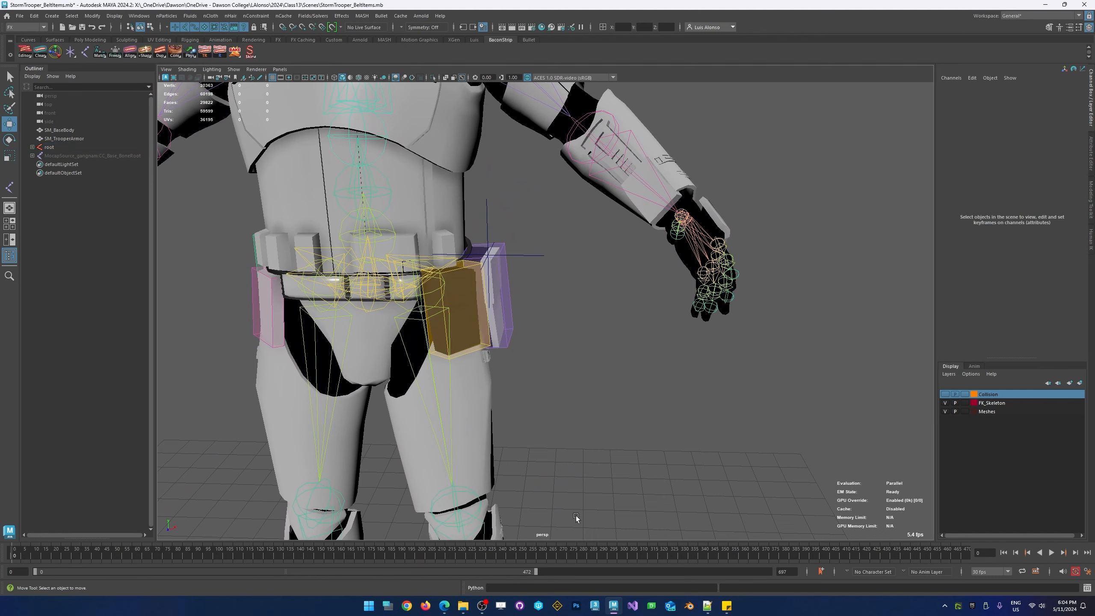
pyautogui.keyDown('alt'); pyautogui.moveTo(576, 517); pyautogui.dragTo(606, 325, button='middle'); pyautogui.keyUp('alt')
pyautogui.keyDown('alt'); pyautogui.moveTo(606, 325); pyautogui.dragTo(383, 289, button='right'); pyautogui.keyUp('alt')
pyautogui.keyDown('alt'); pyautogui.moveTo(384, 289); pyautogui.dragTo(377, 314); pyautogui.keyUp('alt')
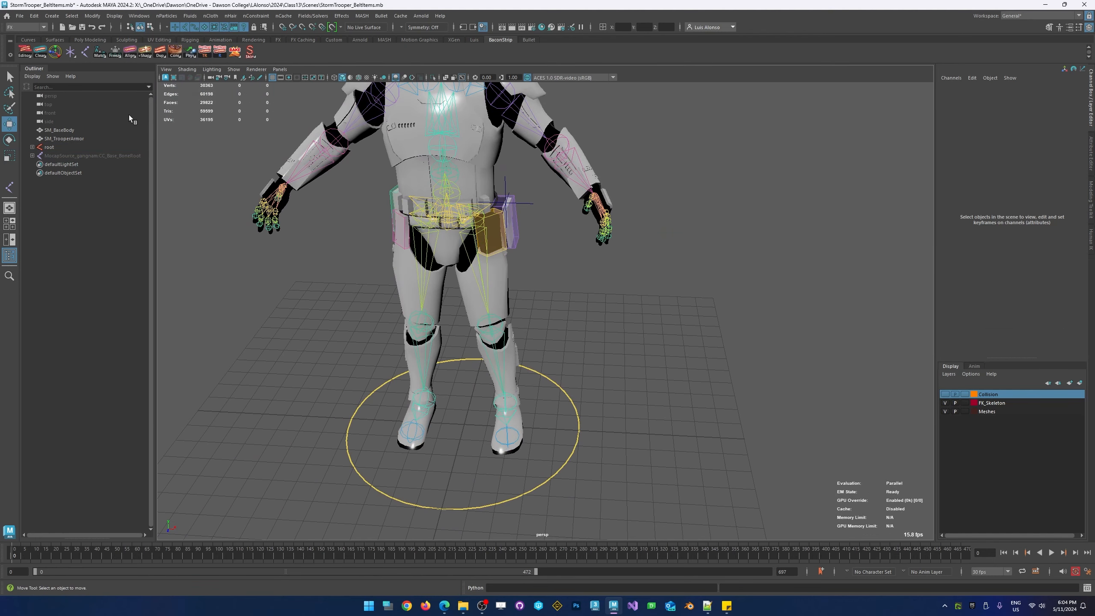
pyautogui.click(86, 52)
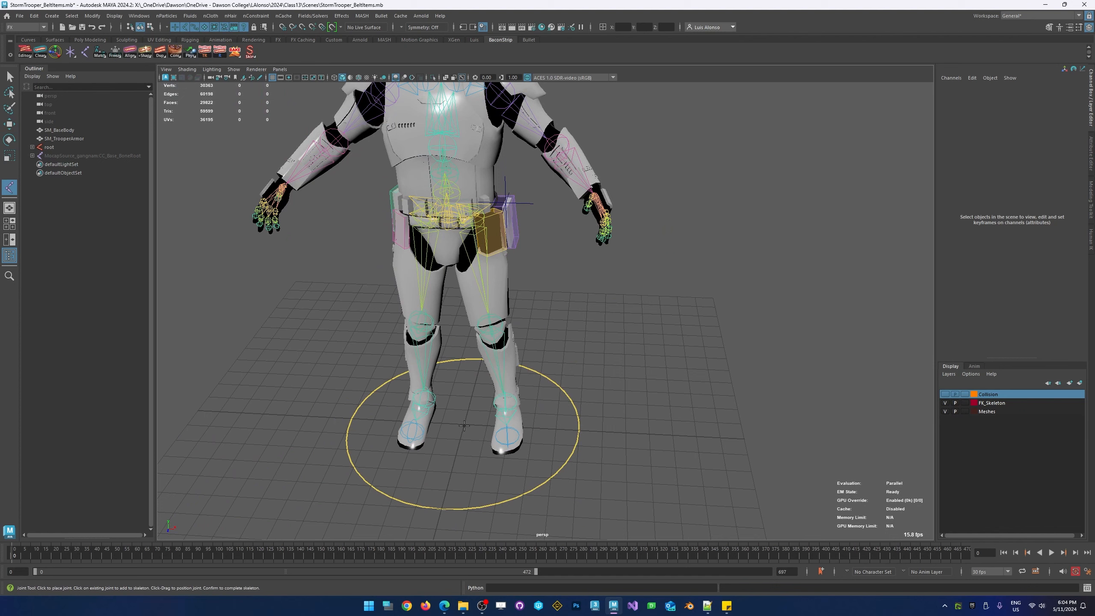
pyautogui.click(451, 463)
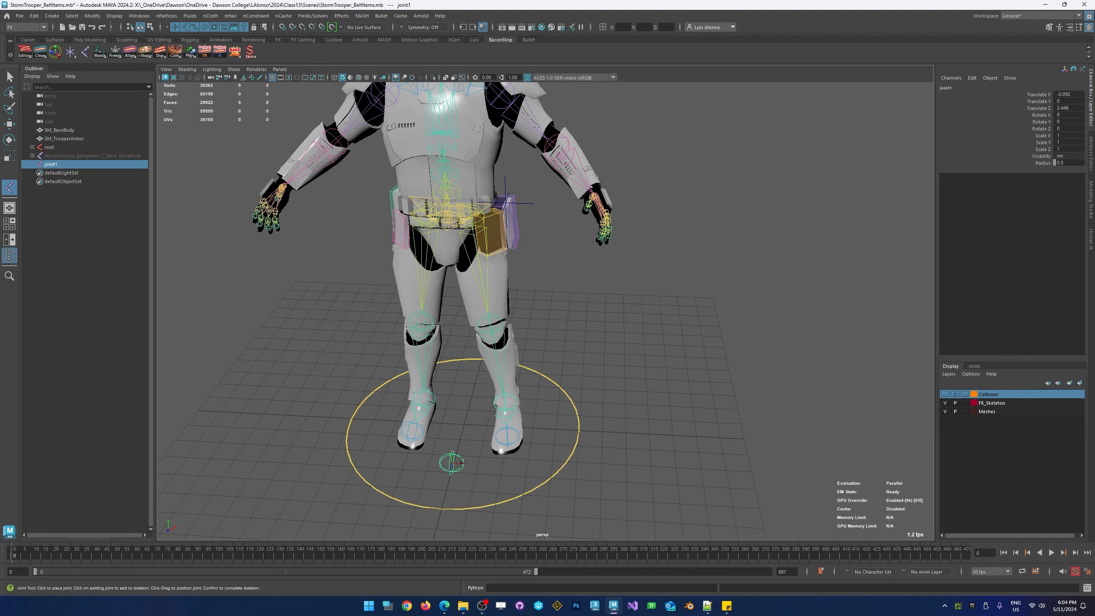
pyautogui.click(524, 471)
pyautogui.press('w')
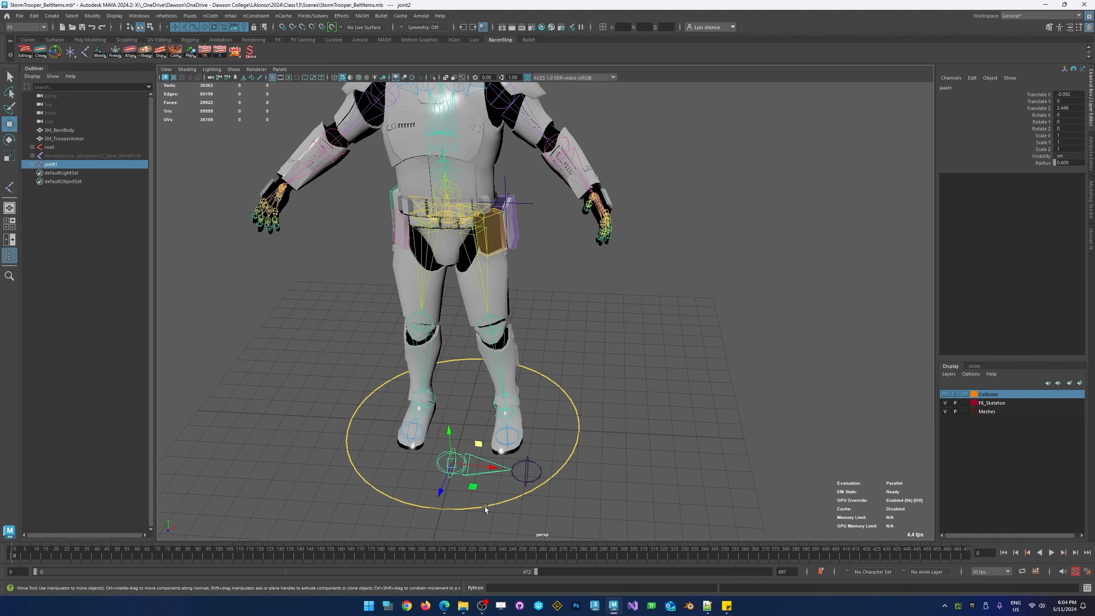
pyautogui.click(520, 519)
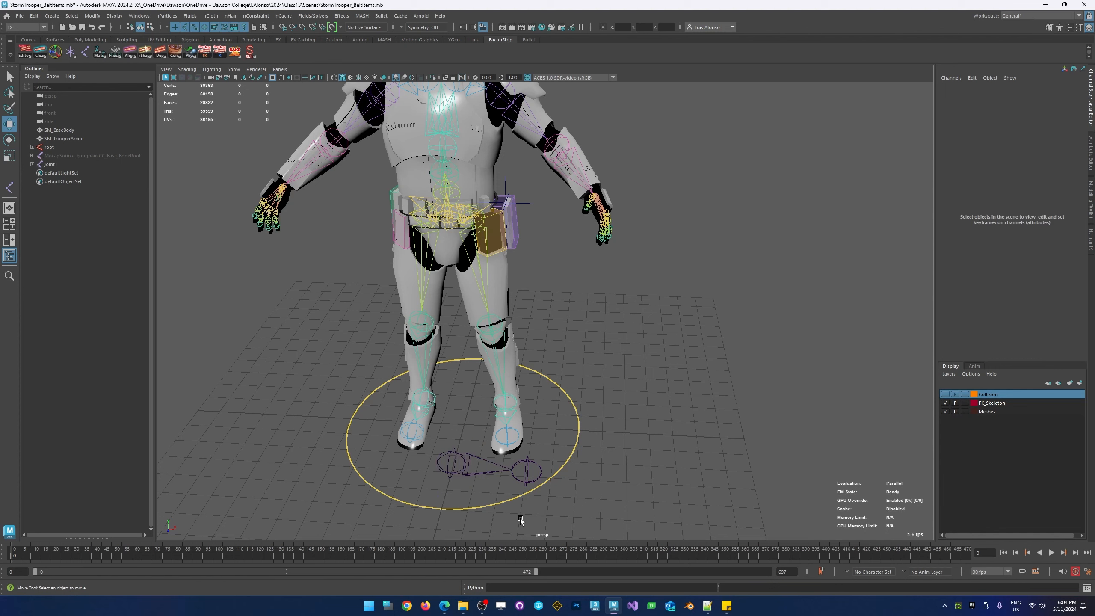
pyautogui.click(457, 458)
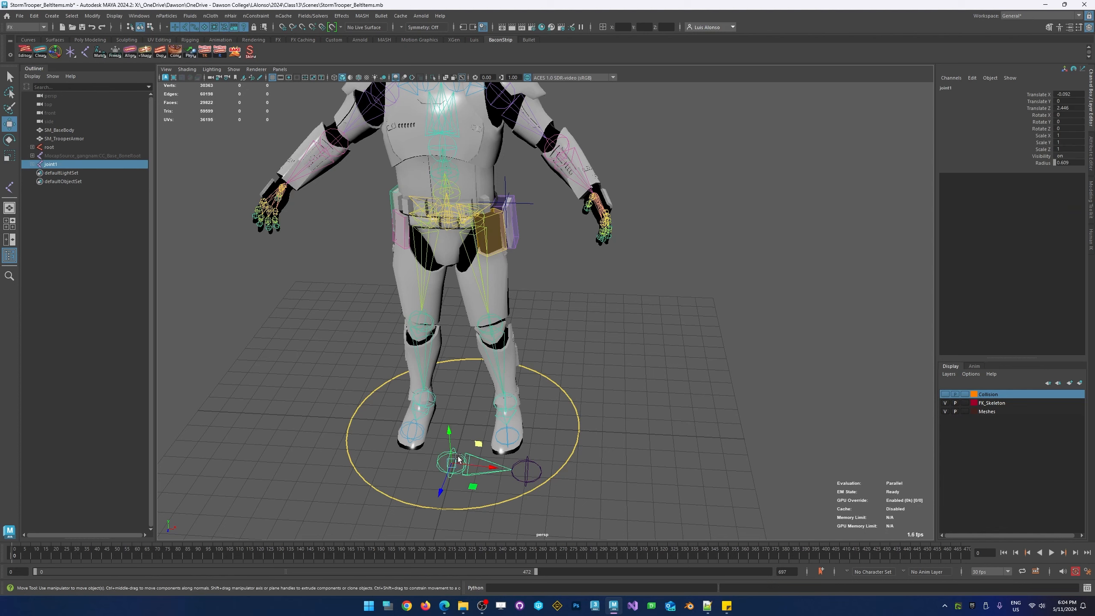
pyautogui.press('Delete')
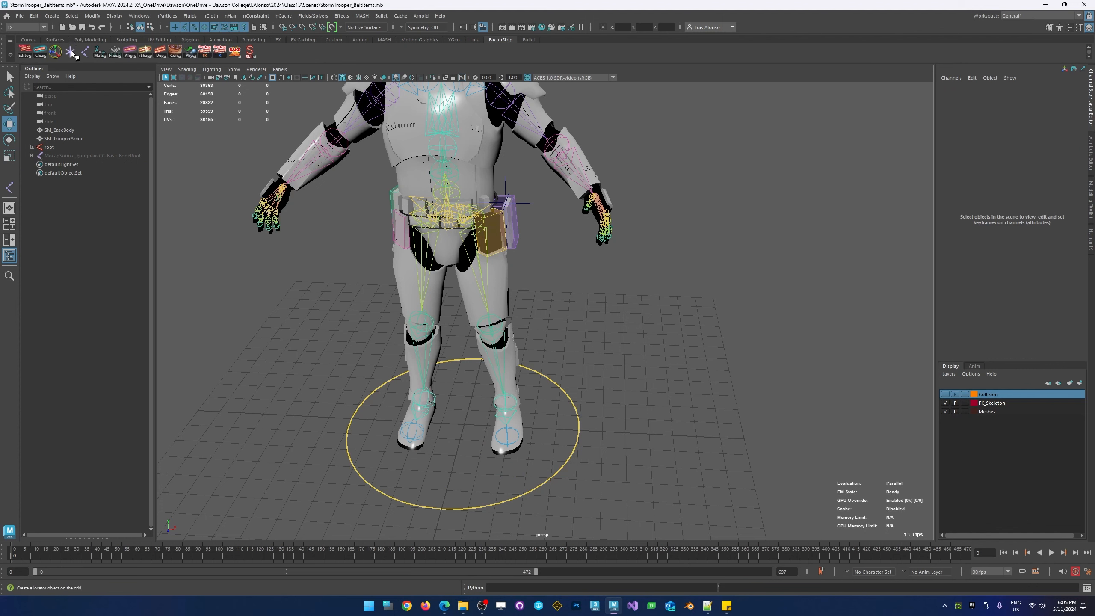
# - Create a single joint on the grid beside the character and match its translation and rotation to beltItem_b_l
pyautogui.click(85, 52)
pyautogui.click(610, 422)
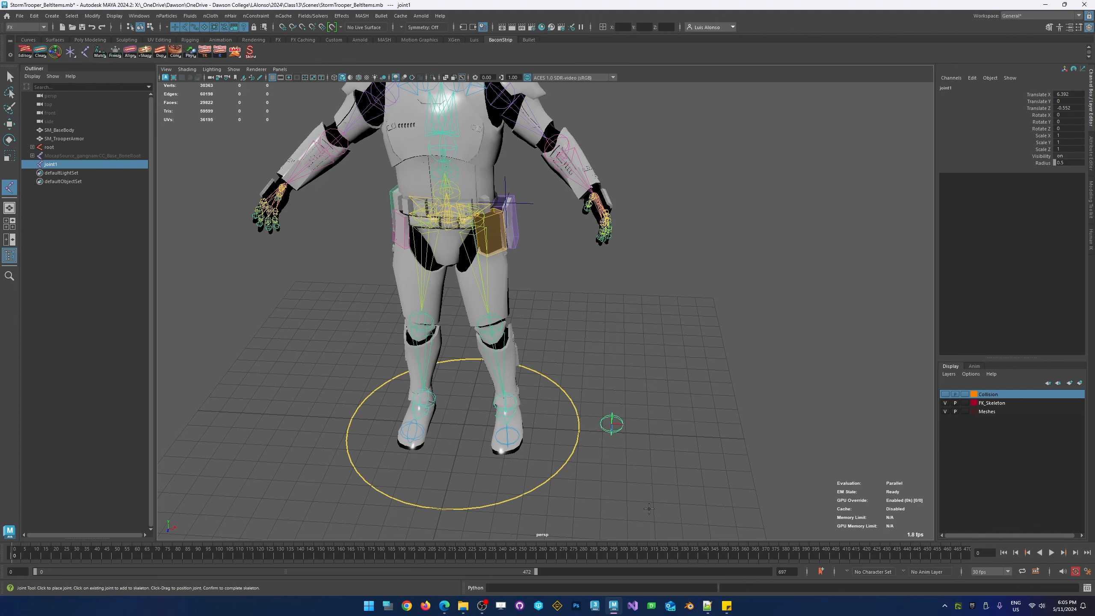
pyautogui.press('w')
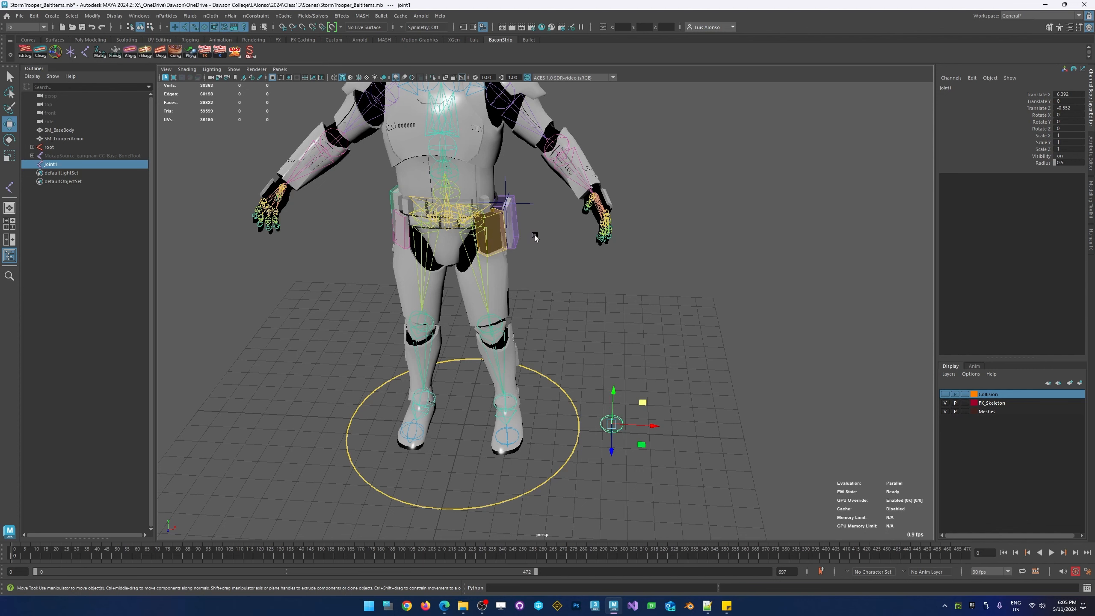
pyautogui.click(518, 237)
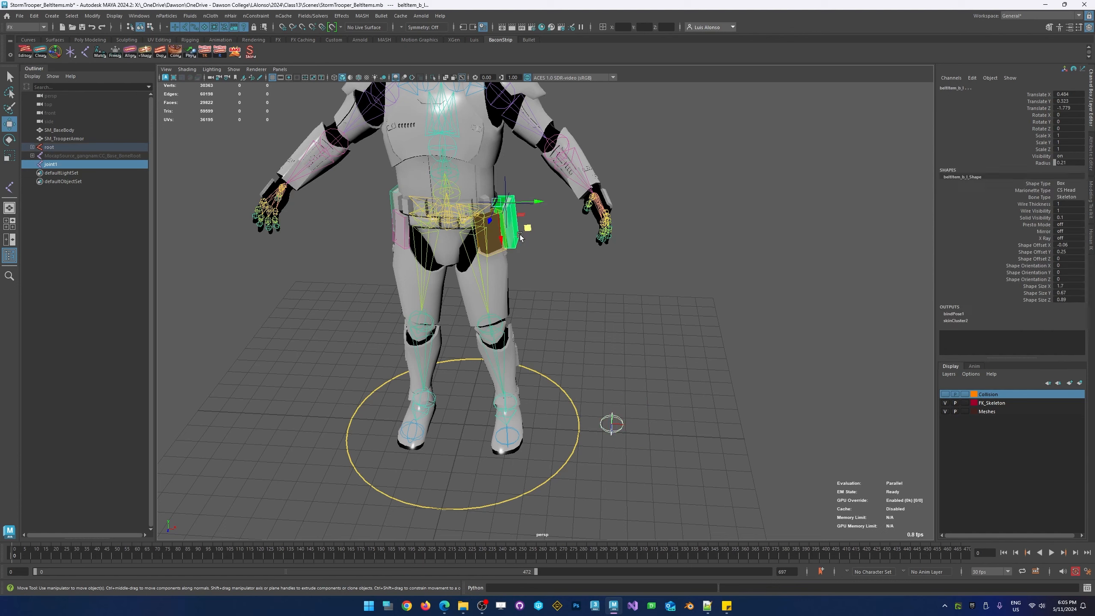
pyautogui.rightClick(99, 55)
pyautogui.click(127, 76)
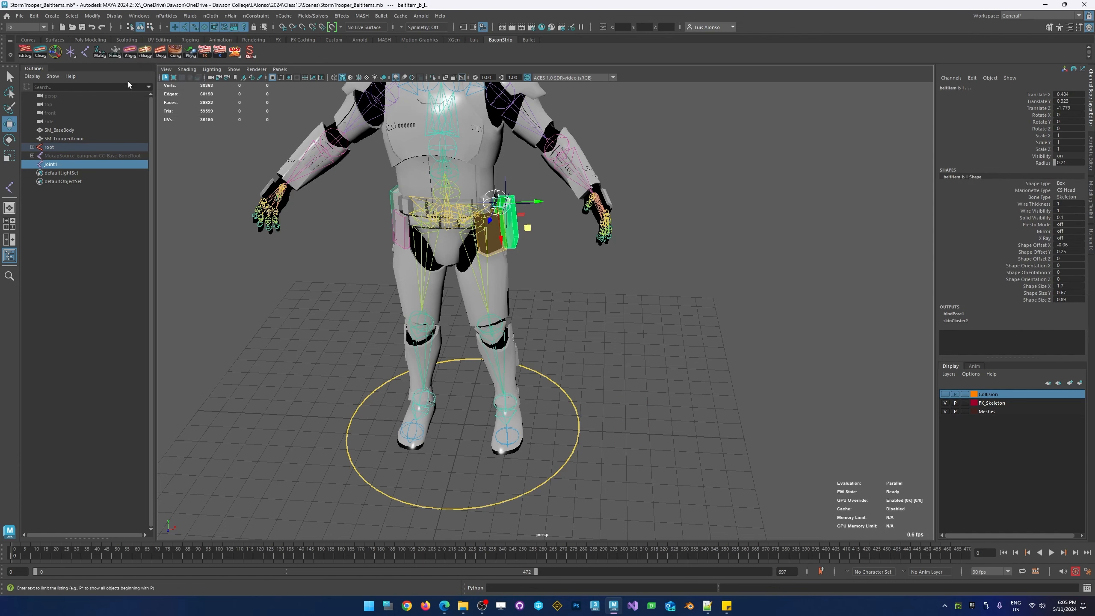
# - Match joint1's translation to the locator beside the hip, keeping the joint's rotation
pyautogui.keyDown('alt'); pyautogui.moveTo(419, 174); pyautogui.dragTo(715, 161, button='right'); pyautogui.keyUp('alt')
pyautogui.keyDown('alt'); pyautogui.moveTo(504, 108); pyautogui.dragTo(460, 307, button='middle'); pyautogui.keyUp('alt')
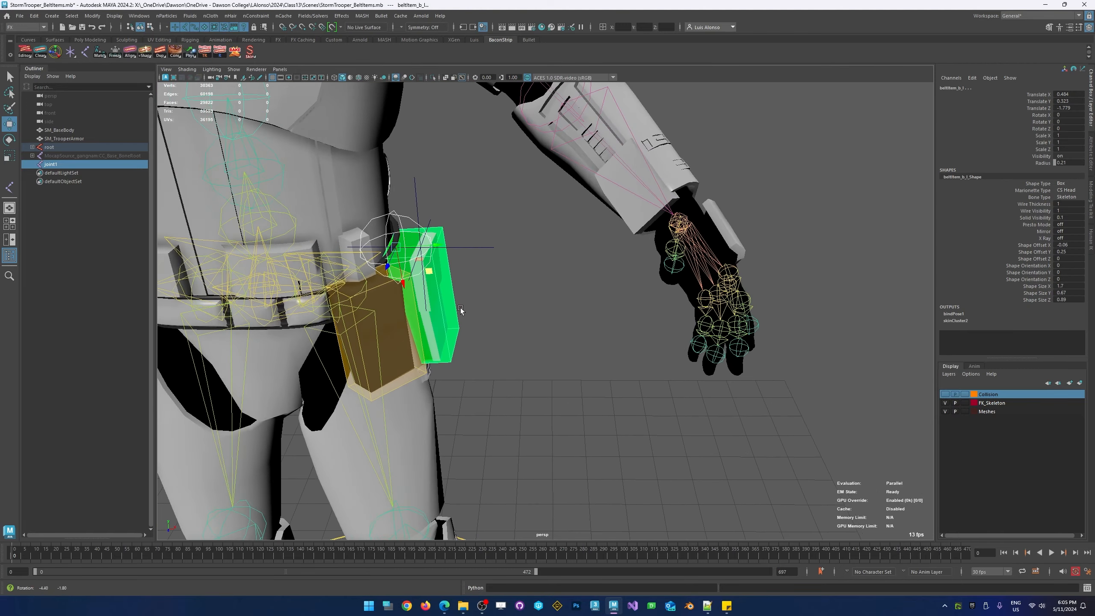
pyautogui.keyDown('alt'); pyautogui.moveTo(460, 308); pyautogui.dragTo(489, 285); pyautogui.keyUp('alt')
pyautogui.click(543, 229)
pyautogui.click(419, 200)
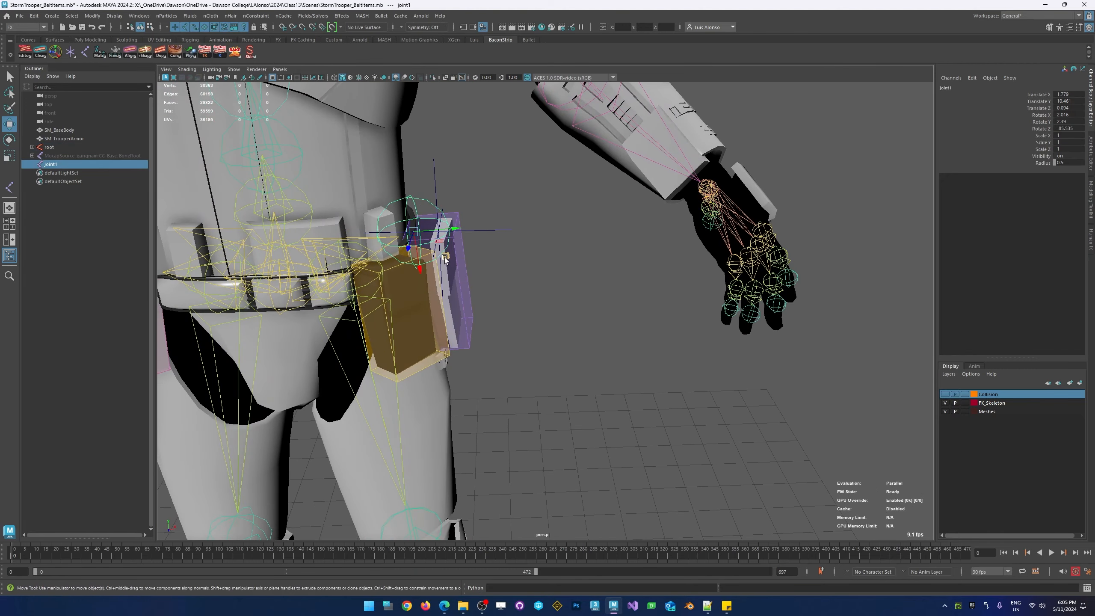
pyautogui.moveTo(445, 257)
pyautogui.mouseDown()
pyautogui.moveTo(473, 263)
pyautogui.moveTo(438, 246)
pyautogui.mouseUp()
pyautogui.keyDown('shift'); pyautogui.click(491, 229); pyautogui.keyUp('shift')
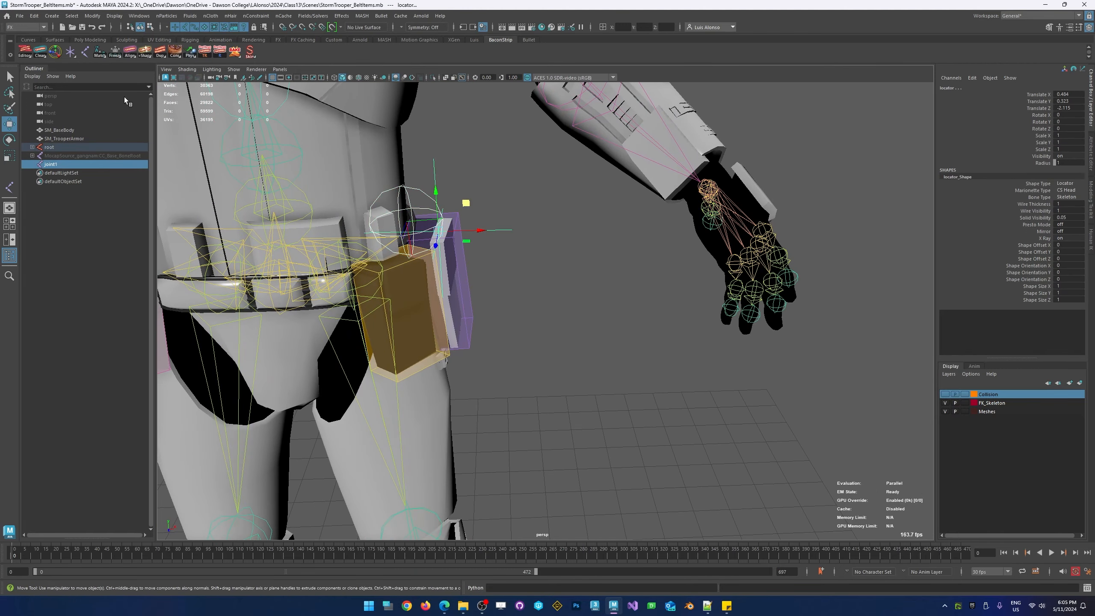
pyautogui.click(99, 54)
pyautogui.click(458, 190)
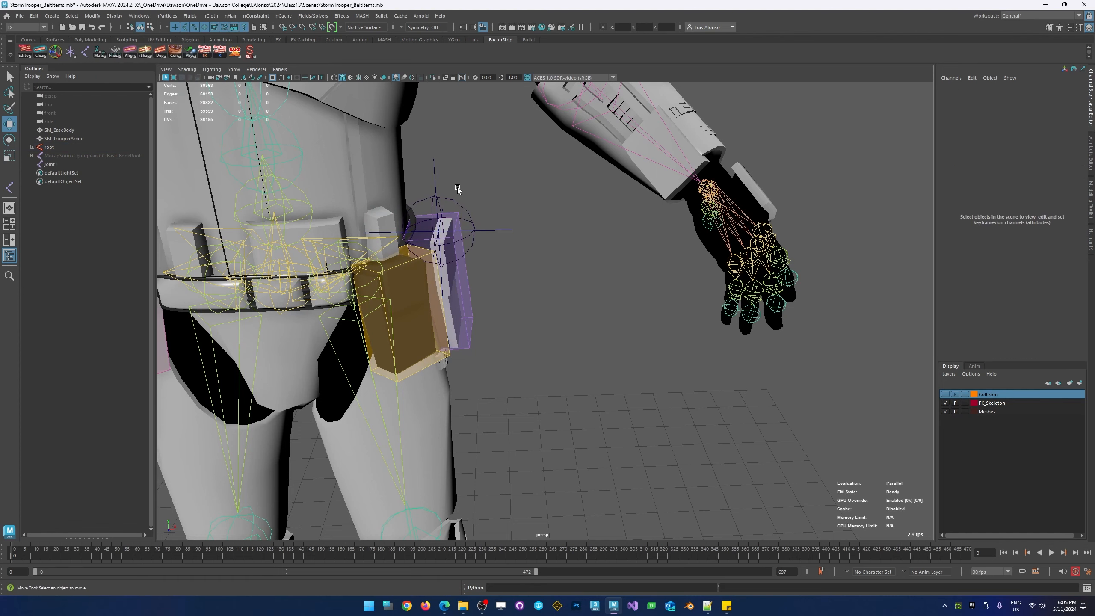
# - Duplicate joint1 down along its own X axis to about 2.204, 9.326, 0.047, near the lower part of the belt item
pyautogui.click(445, 201)
pyautogui.moveTo(486, 310)
pyautogui.keyDown('alt'); pyautogui.mouseDown()
pyautogui.moveTo(475, 292)
pyautogui.moveTo(478, 302)
pyautogui.mouseUp(); pyautogui.keyUp('alt')
pyautogui.moveTo(430, 179)
pyautogui.keyDown('shift'); pyautogui.mouseDown()
pyautogui.moveTo(435, 252)
pyautogui.moveTo(447, 256)
pyautogui.mouseUp(); pyautogui.keyUp('shift')
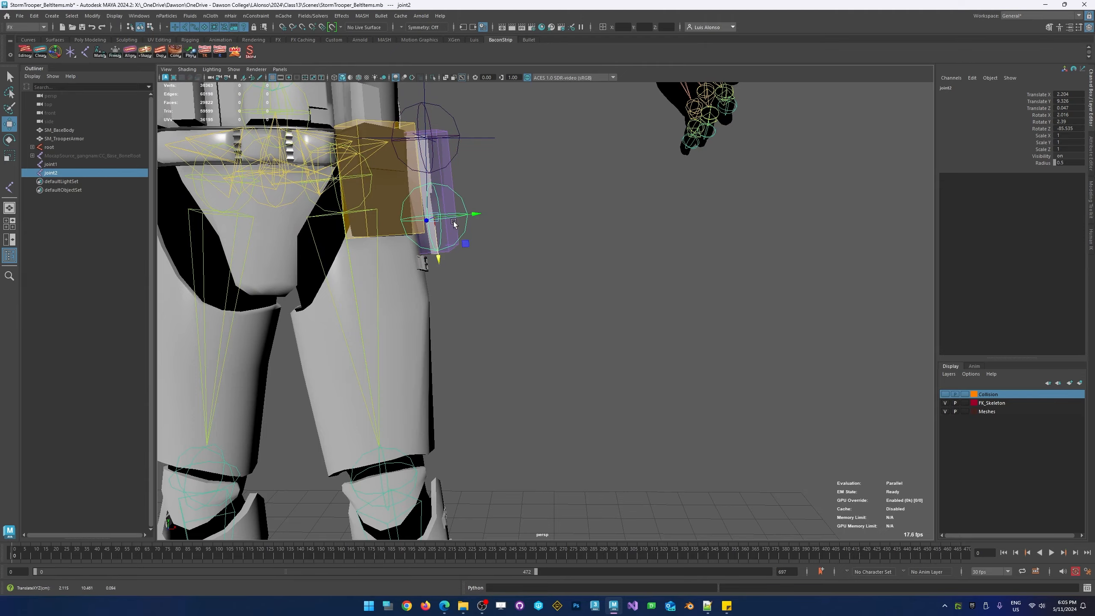
pyautogui.keyDown('alt'); pyautogui.moveTo(499, 209); pyautogui.dragTo(479, 241); pyautogui.keyUp('alt')
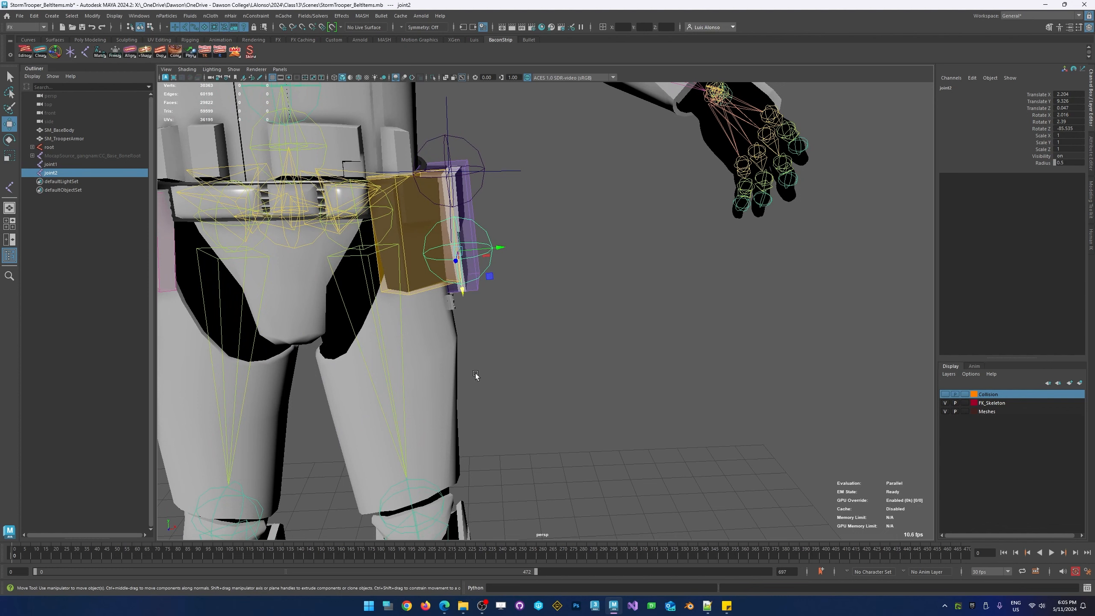
# - Parent the duplicated lower joint to joint1 to form a two-joint chain
pyautogui.keyDown('shift'); pyautogui.click(477, 192); pyautogui.keyUp('shift')
pyautogui.press('p')
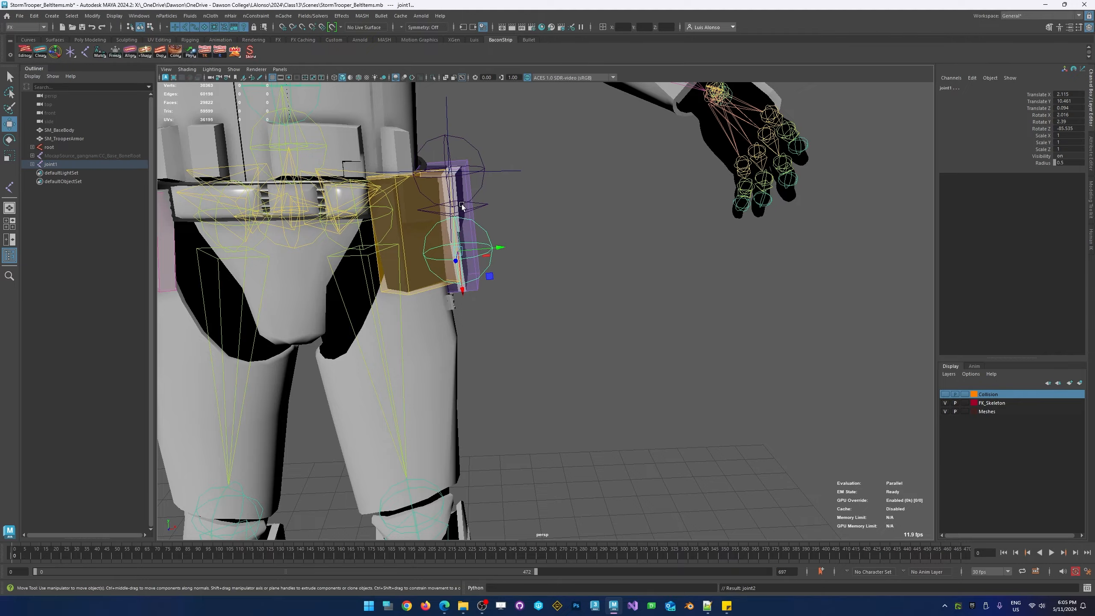
pyautogui.moveTo(545, 265)
pyautogui.keyDown('alt'); pyautogui.mouseDown()
pyautogui.moveTo(456, 269)
pyautogui.moveTo(544, 269)
pyautogui.moveTo(535, 257)
pyautogui.mouseUp(); pyautogui.keyUp('alt')
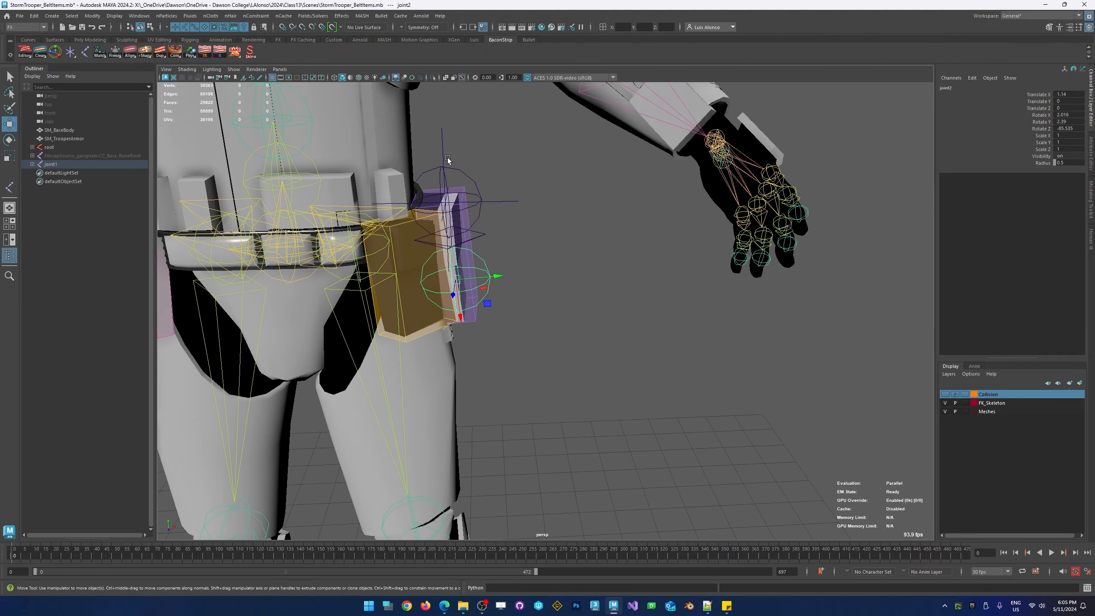
# - Parent joint1 with its chain to the locator beside the hip
pyautogui.keyDown('alt'); pyautogui.moveTo(454, 176); pyautogui.dragTo(461, 249, button='middle'); pyautogui.keyUp('alt')
pyautogui.click(476, 240)
pyautogui.moveTo(476, 225); pyautogui.dragTo(463, 238)
pyautogui.moveTo(470, 231); pyautogui.dragTo(458, 244)
pyautogui.keyDown('shift'); pyautogui.moveTo(436, 195); pyautogui.dragTo(460, 217); pyautogui.keyUp('shift')
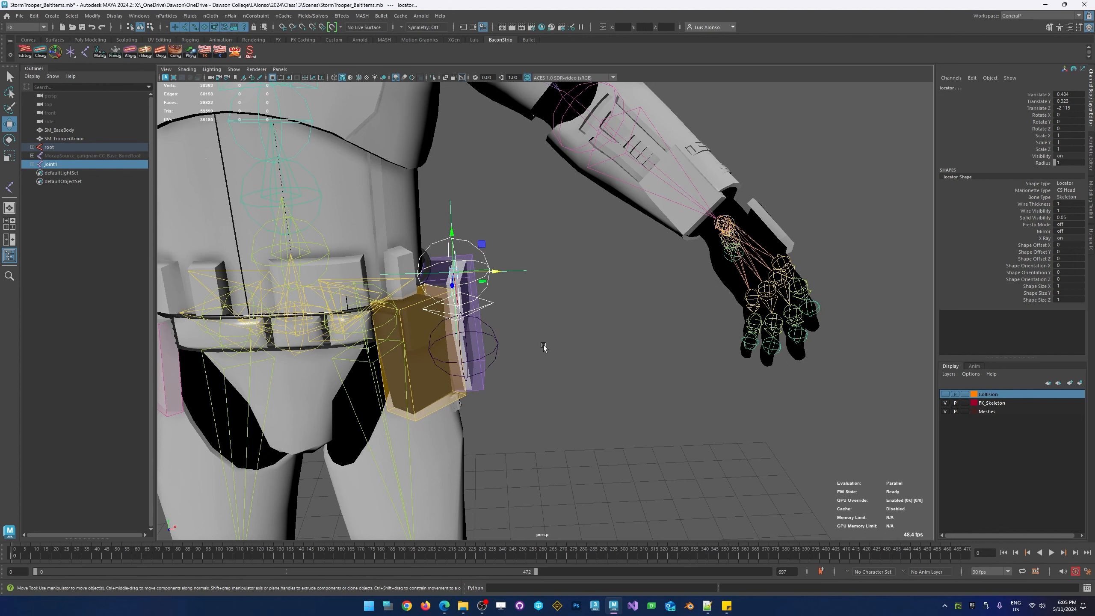
pyautogui.press('p')
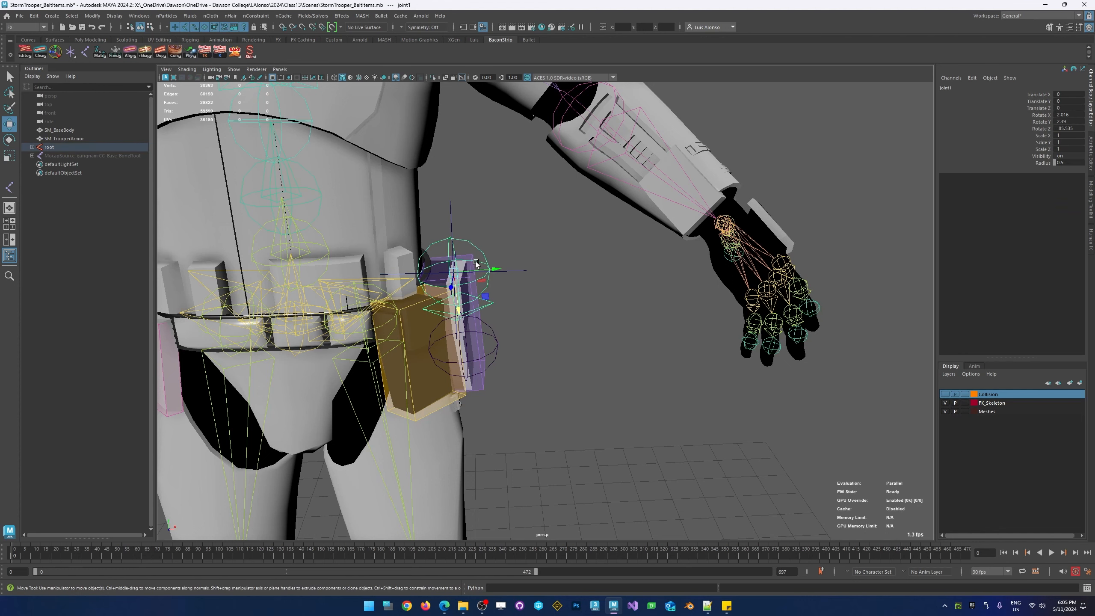
# - Freeze only joint1's rotation, leaving translate, scale and joint orient out of the freeze
pyautogui.click(115, 52)
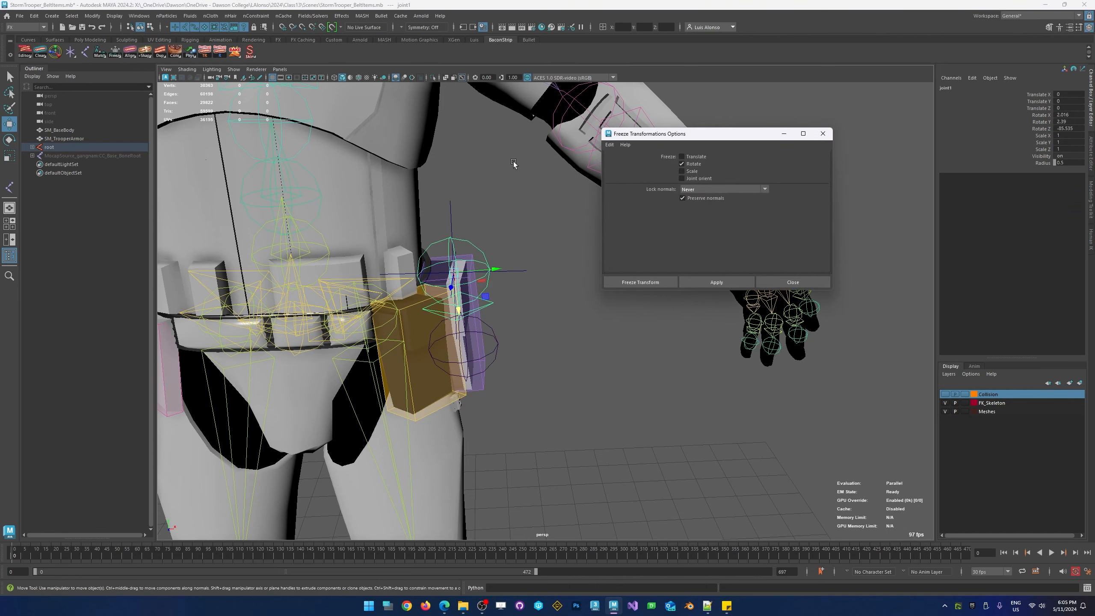
pyautogui.click(722, 283)
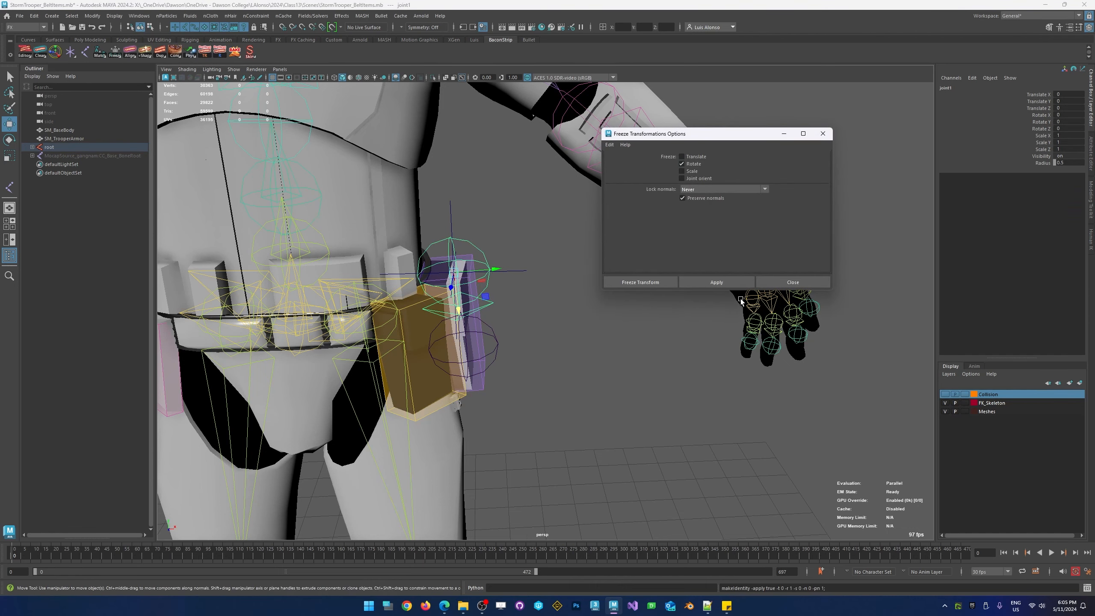
pyautogui.click(822, 134)
# - Set joint2's radius to 0.51 on the lower part of the belt item
pyautogui.keyDown('alt'); pyautogui.moveTo(464, 352); pyautogui.dragTo(477, 299, button='middle'); pyautogui.keyUp('alt')
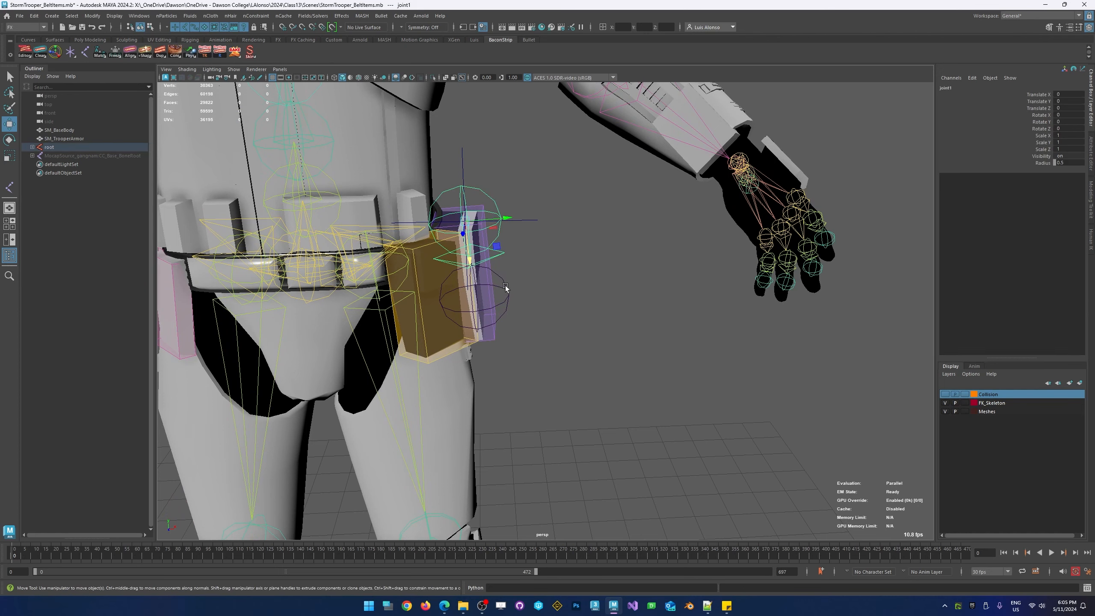
pyautogui.keyDown('alt'); pyautogui.moveTo(511, 307); pyautogui.dragTo(511, 266); pyautogui.keyUp('alt')
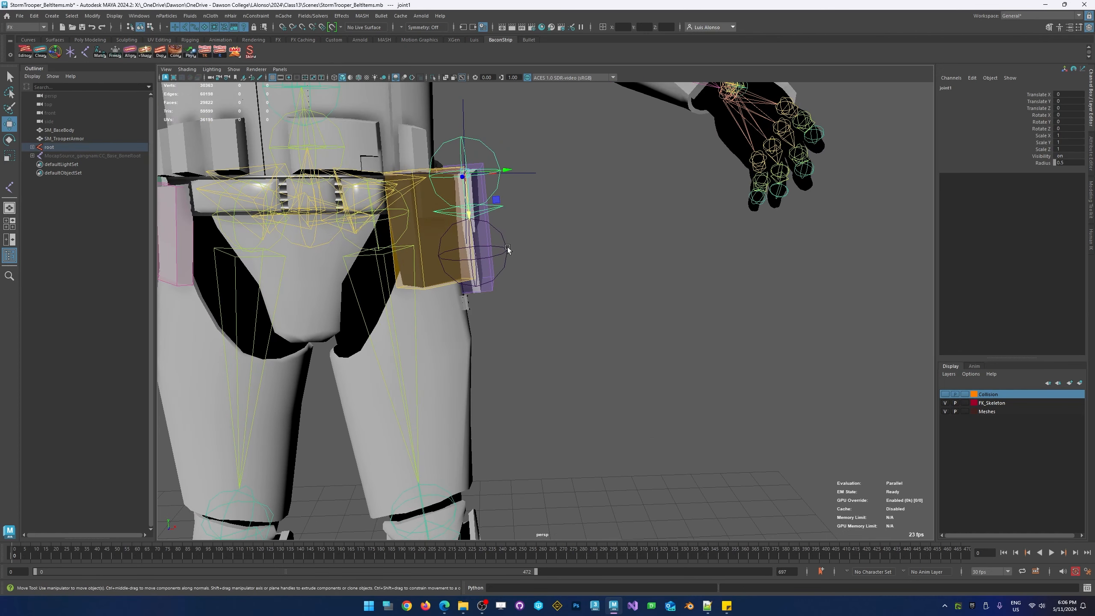
pyautogui.click(507, 250)
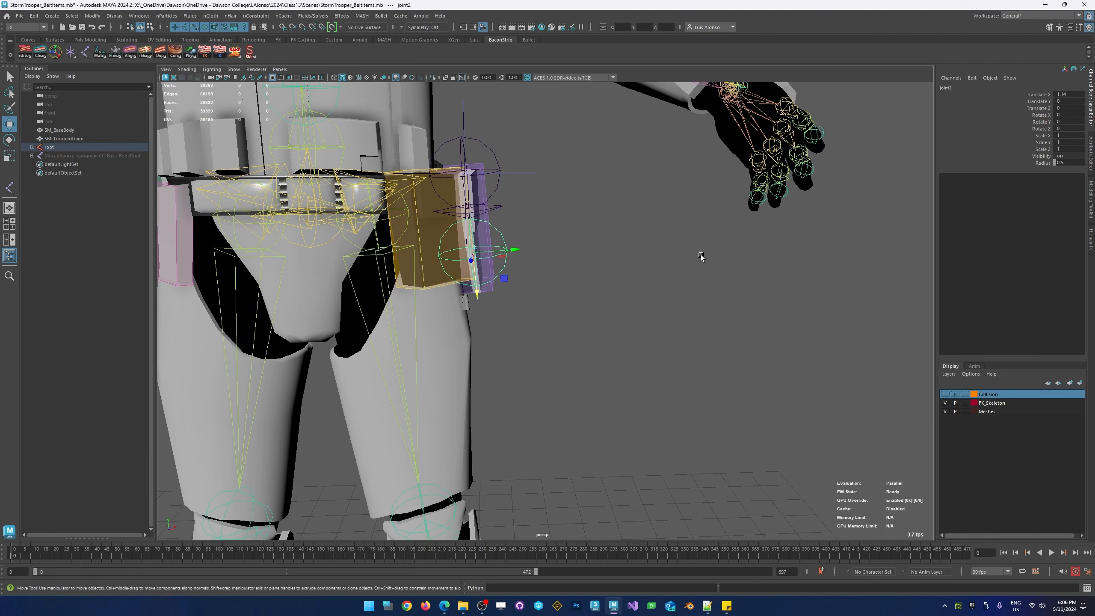
pyautogui.click(1033, 163)
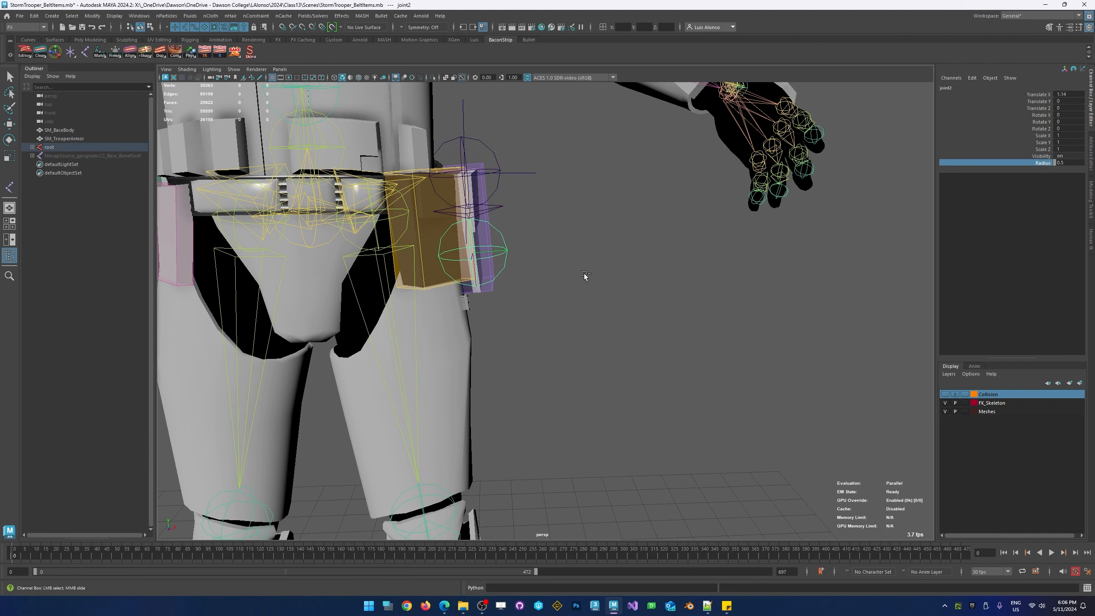
pyautogui.moveTo(585, 276)
pyautogui.mouseDown(button='middle')
pyautogui.moveTo(568, 276)
pyautogui.moveTo(584, 273)
pyautogui.mouseUp(button='middle')
pyautogui.click(570, 290)
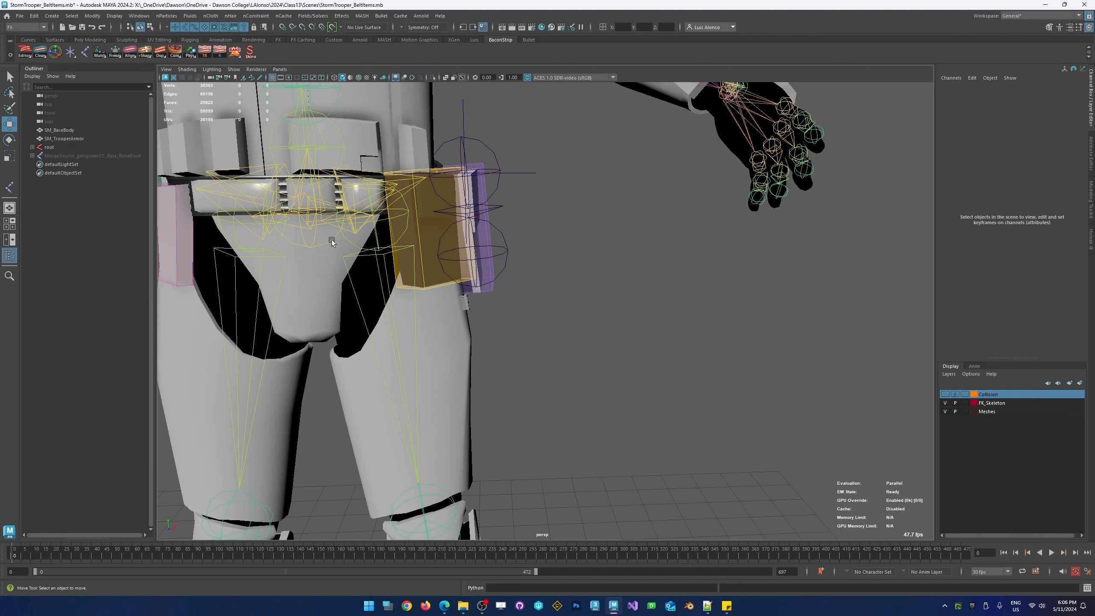
# - Change the pelvis joint's draw style from Bone to Joint
pyautogui.keyDown('alt'); pyautogui.moveTo(252, 284); pyautogui.dragTo(275, 275, button='middle'); pyautogui.keyUp('alt')
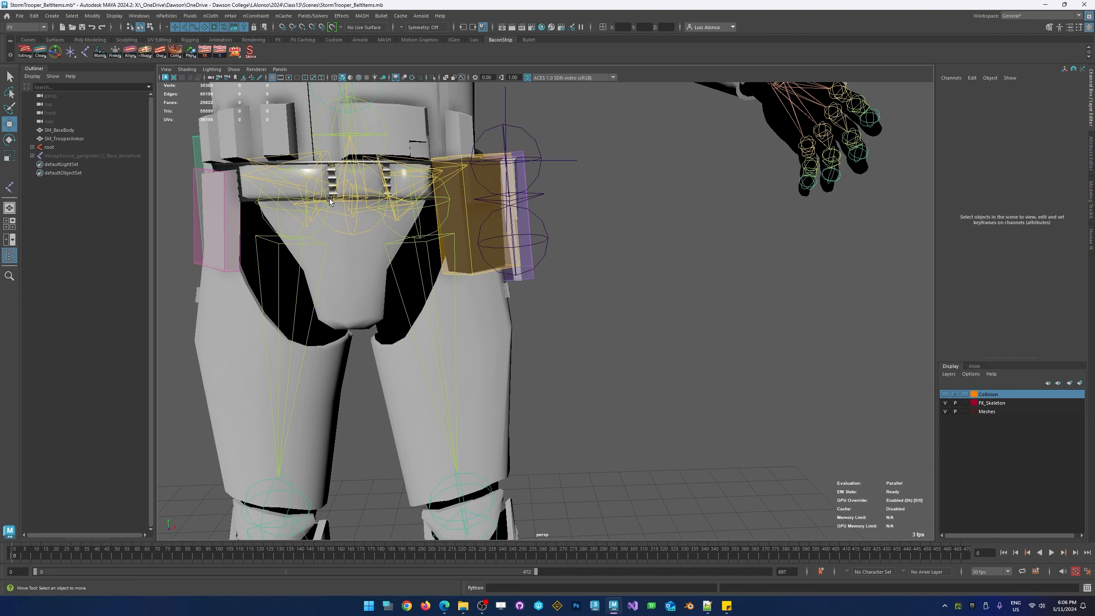
pyautogui.hotkey('ctrl', 'z')
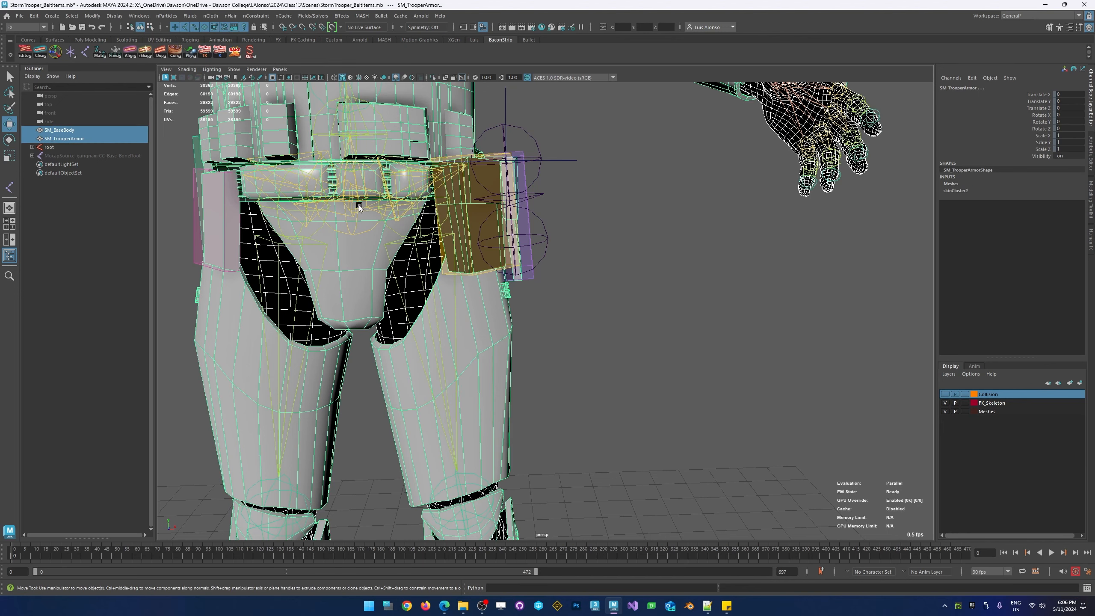
pyautogui.click(349, 217)
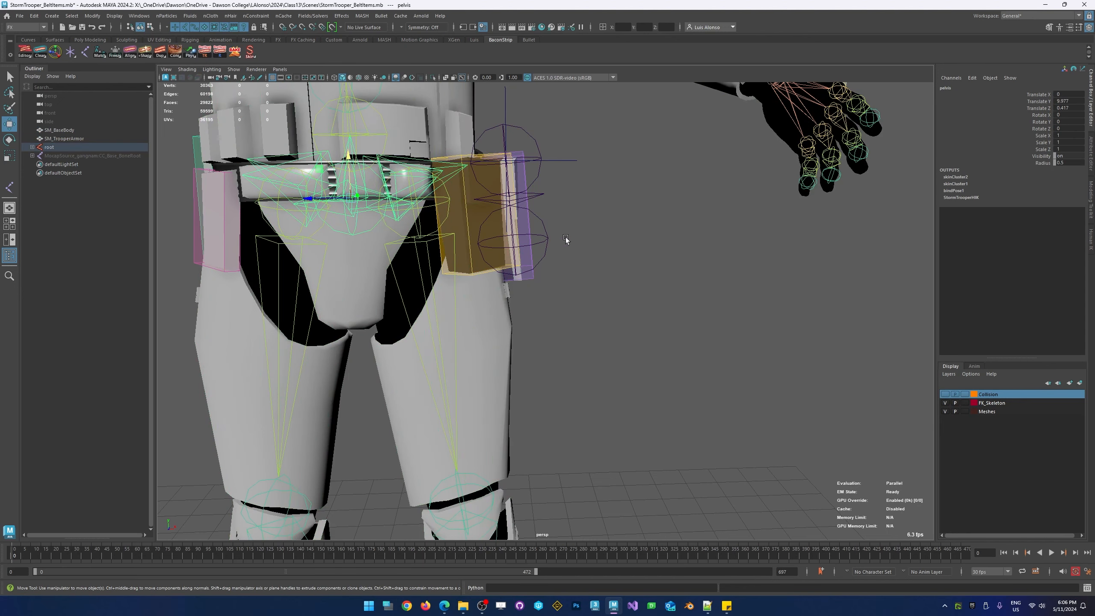
pyautogui.click(1088, 159)
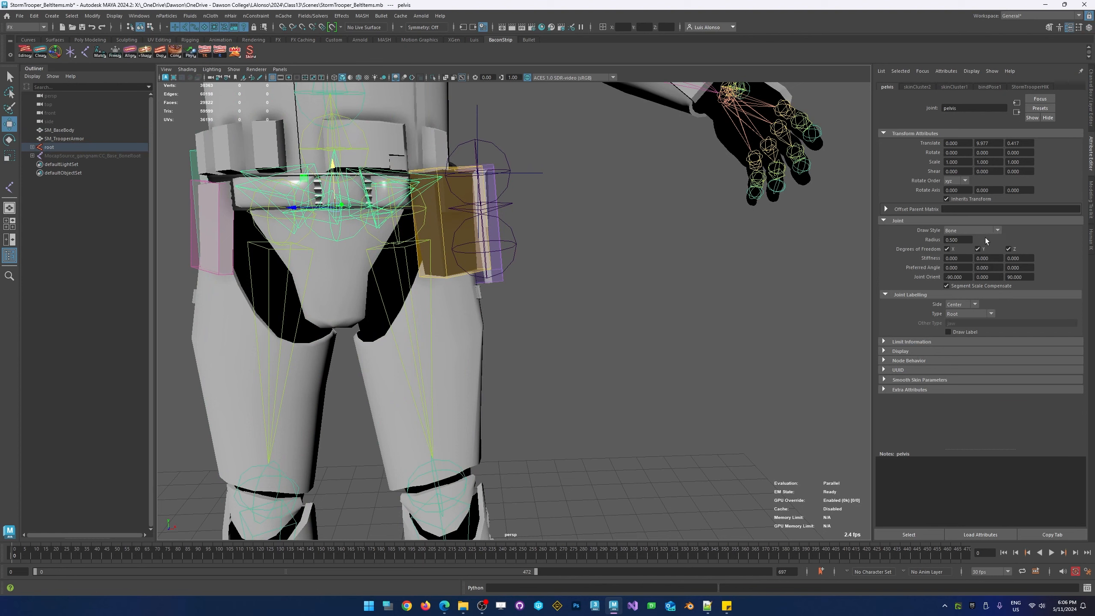
pyautogui.click(965, 231)
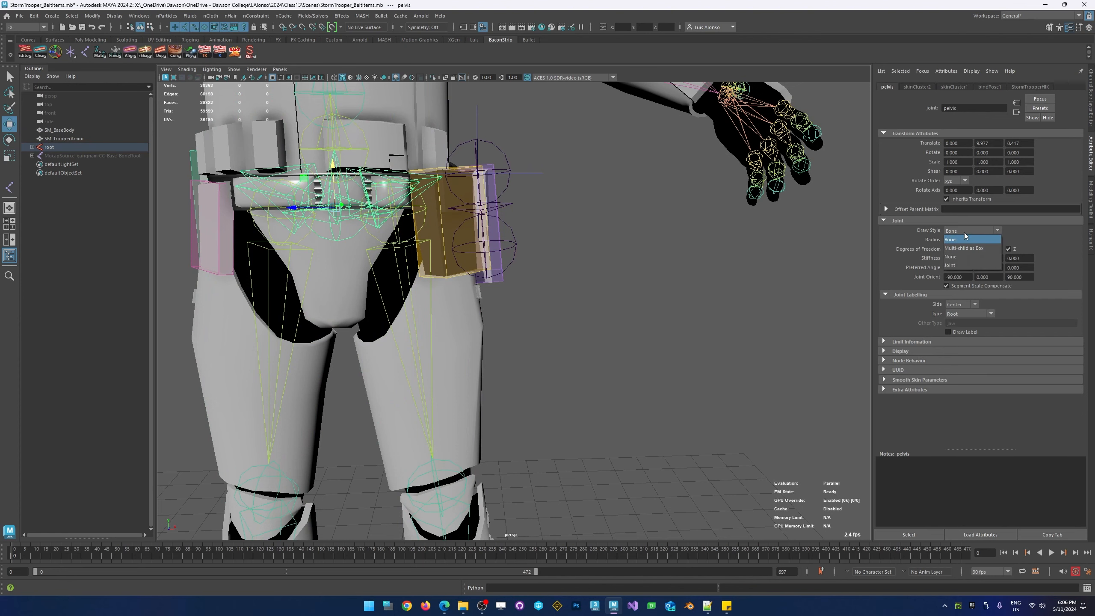
pyautogui.click(952, 266)
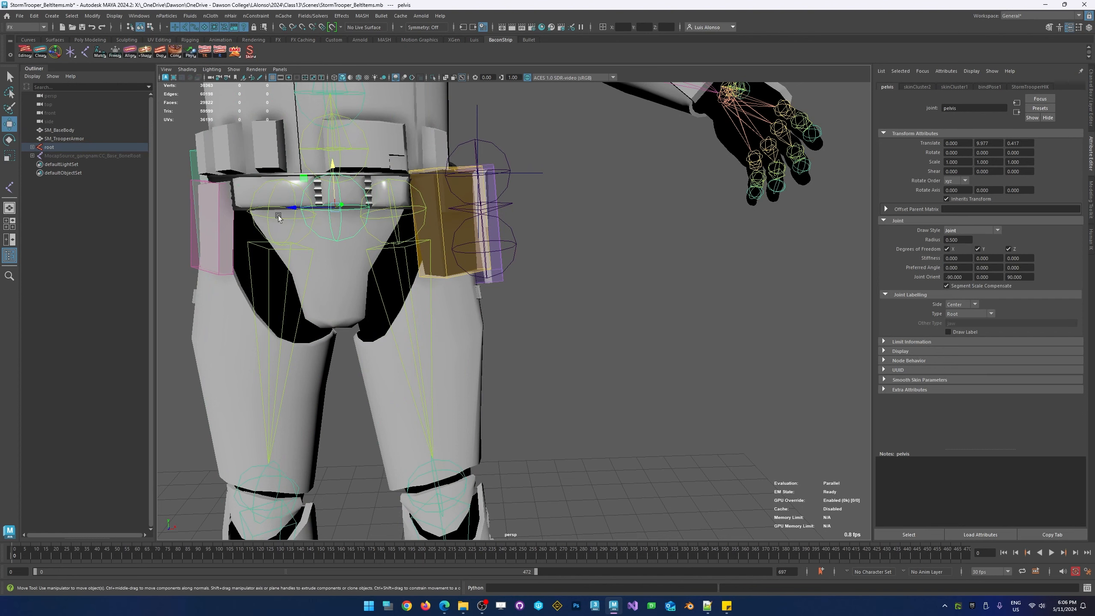
# - Enlarge the pelvis joint's radius to about 1.58 so its sphere spans the hips
pyautogui.keyDown('alt'); pyautogui.moveTo(374, 266); pyautogui.dragTo(382, 272); pyautogui.keyUp('alt')
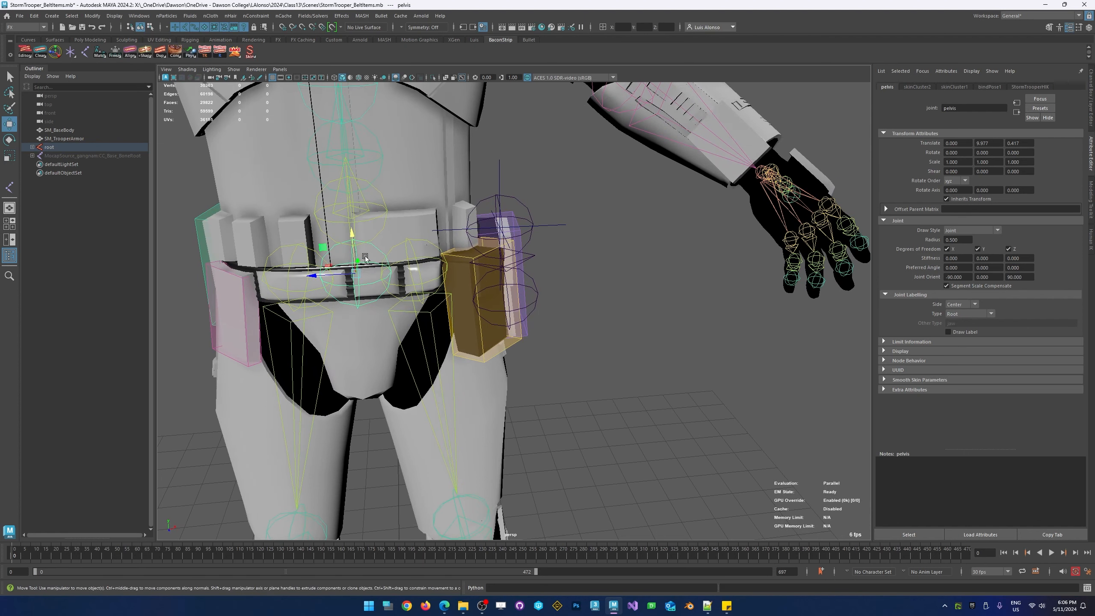
pyautogui.click(1090, 94)
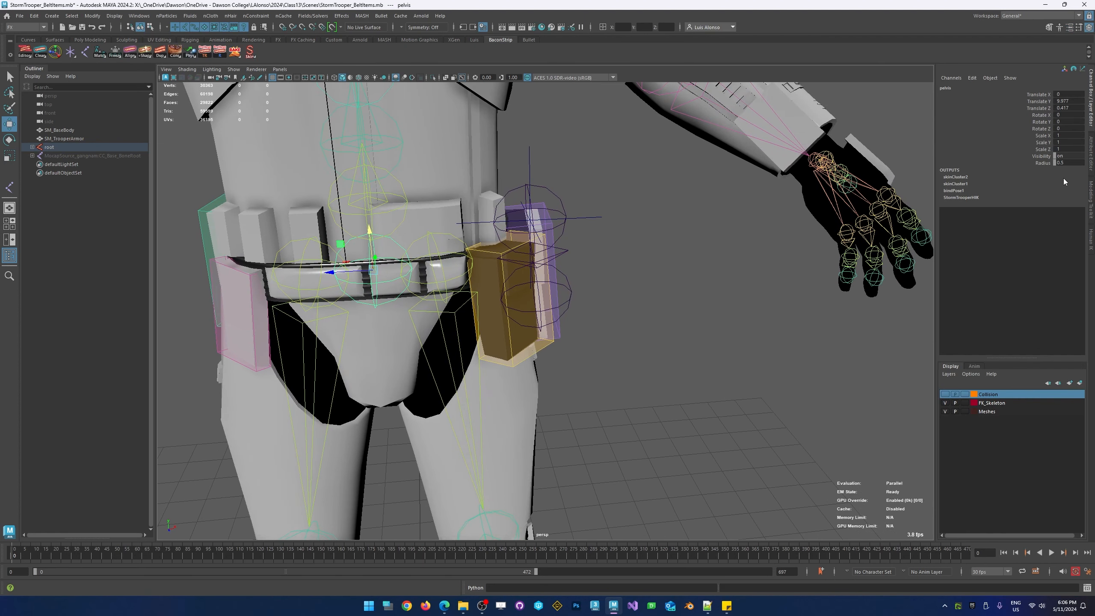
pyautogui.click(1042, 162)
pyautogui.moveTo(524, 280); pyautogui.dragTo(566, 274, button='middle')
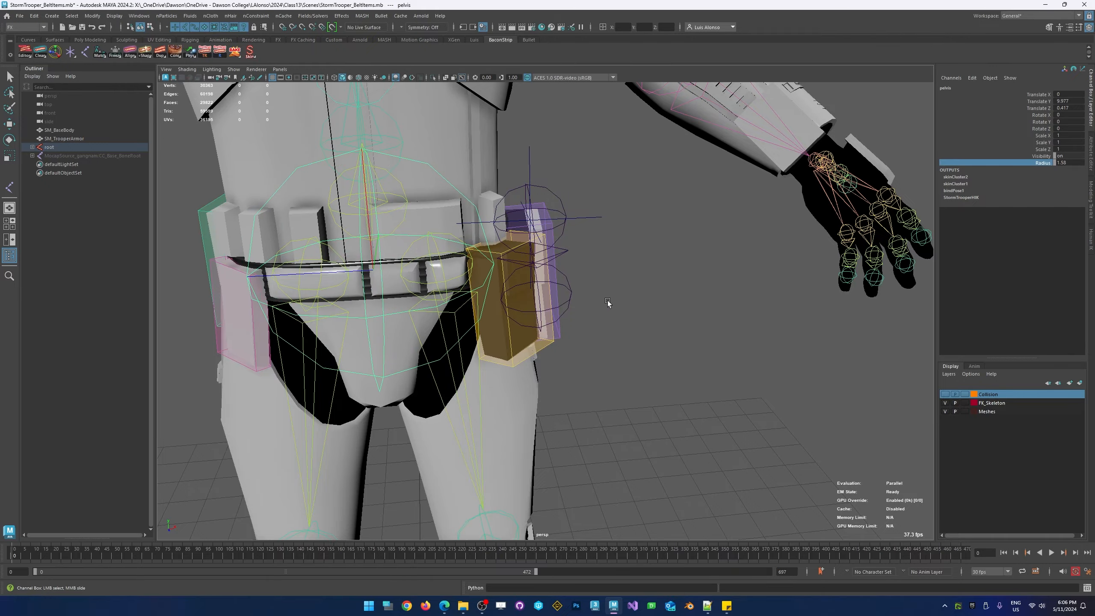
pyautogui.keyDown('alt'); pyautogui.moveTo(607, 303); pyautogui.dragTo(637, 306); pyautogui.keyUp('alt')
pyautogui.press('w')
pyautogui.click(616, 272)
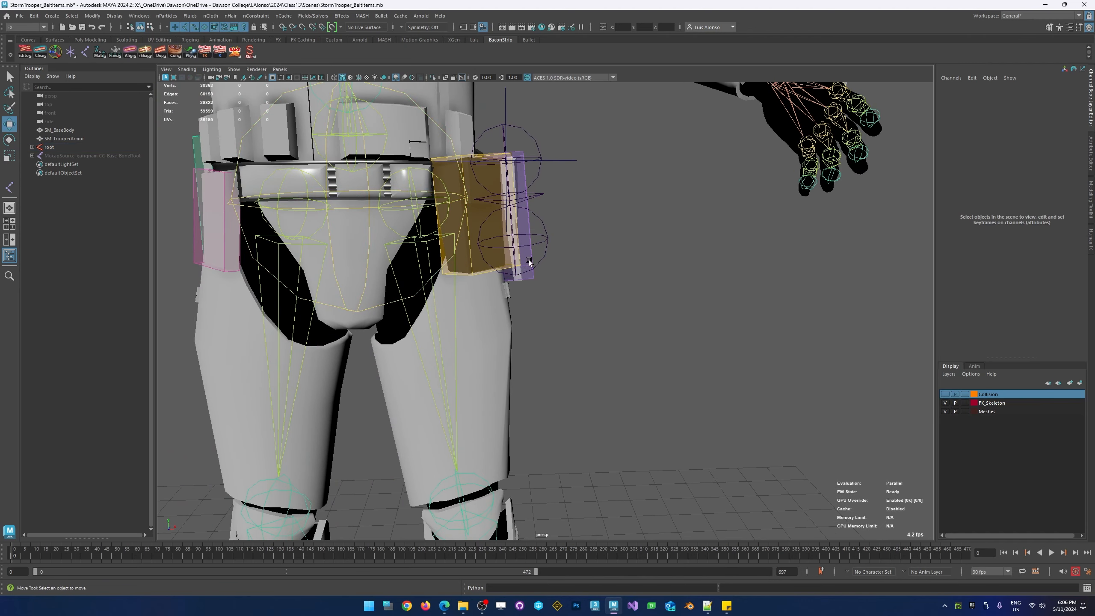
# - Enlarge the thigh_l joint's radius to about 1.12 around the upper leg
pyautogui.click(456, 324)
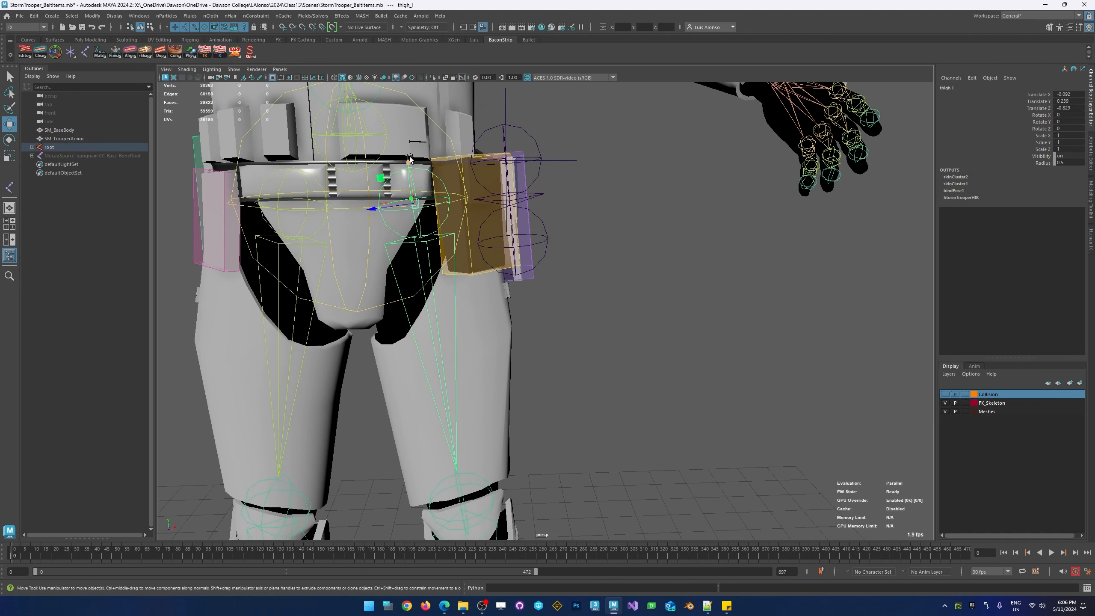
pyautogui.click(999, 164)
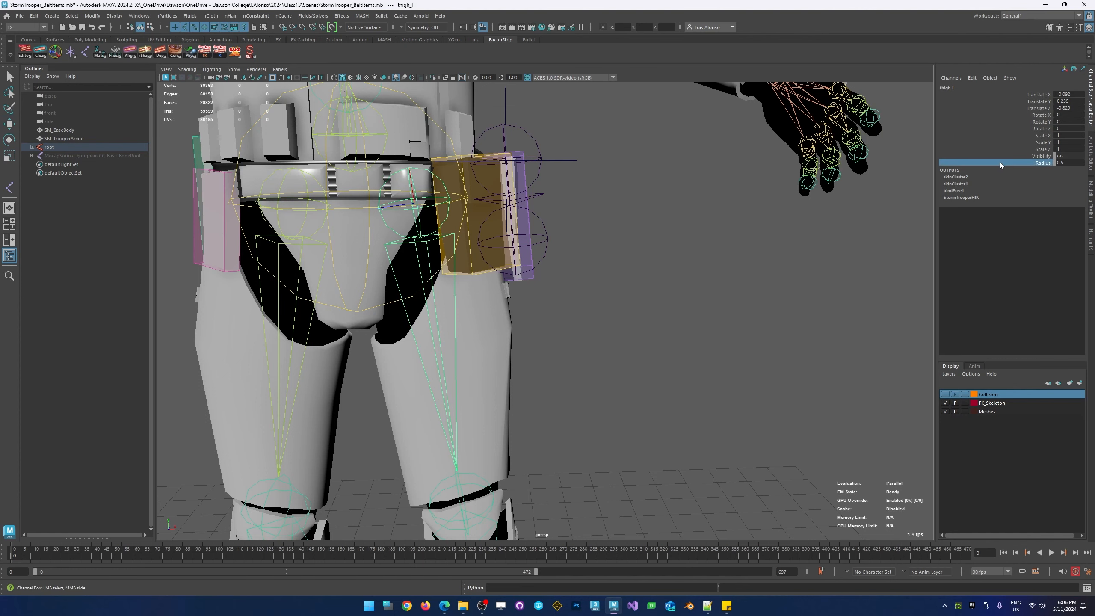
pyautogui.moveTo(666, 280)
pyautogui.mouseDown(button='middle')
pyautogui.moveTo(652, 285)
pyautogui.moveTo(679, 277)
pyautogui.mouseUp(button='middle')
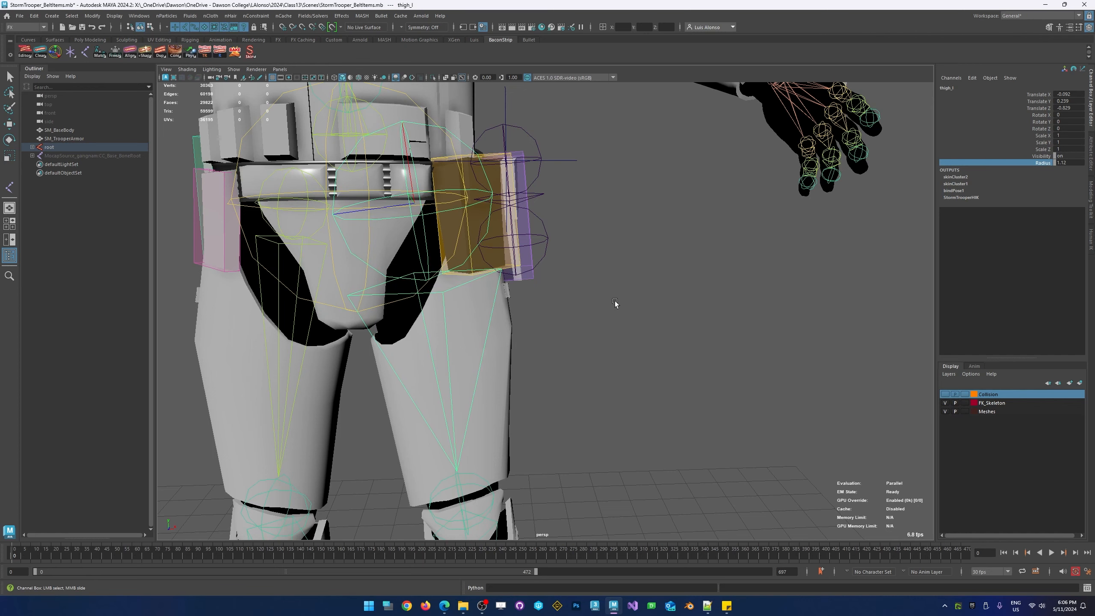
pyautogui.keyDown('alt'); pyautogui.moveTo(615, 306); pyautogui.dragTo(616, 305); pyautogui.keyUp('alt')
pyautogui.moveTo(617, 304); pyautogui.dragTo(606, 304, button='middle')
# - Enlarge the calf_l joint's radius to about 0.9 around the knee
pyautogui.keyDown('alt'); pyautogui.moveTo(579, 368); pyautogui.dragTo(589, 296, button='middle'); pyautogui.keyUp('alt')
pyautogui.click(497, 411)
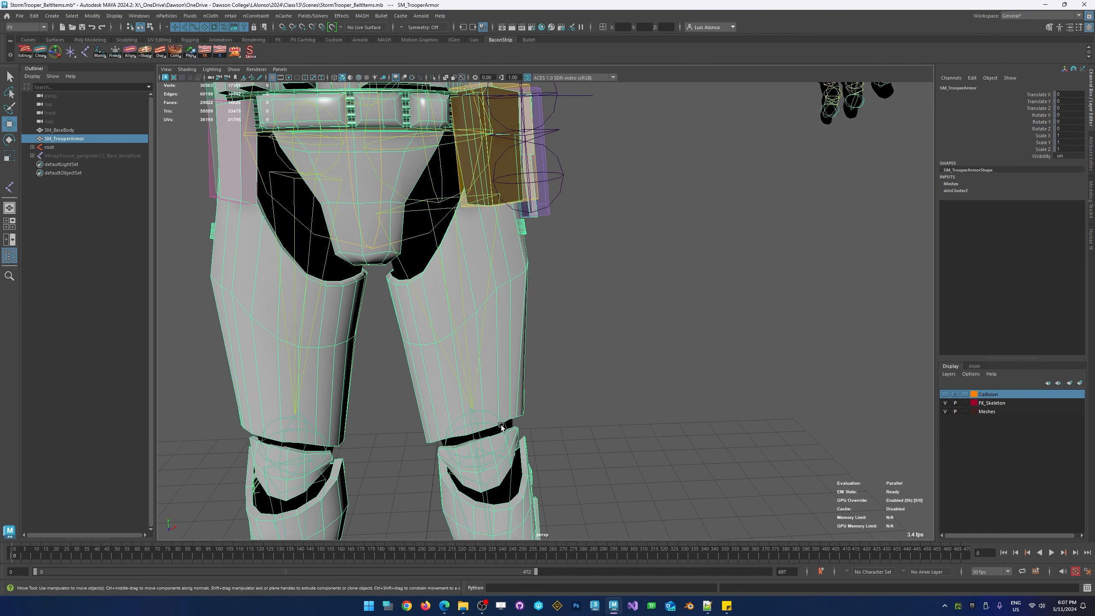
pyautogui.click(503, 424)
pyautogui.click(1016, 164)
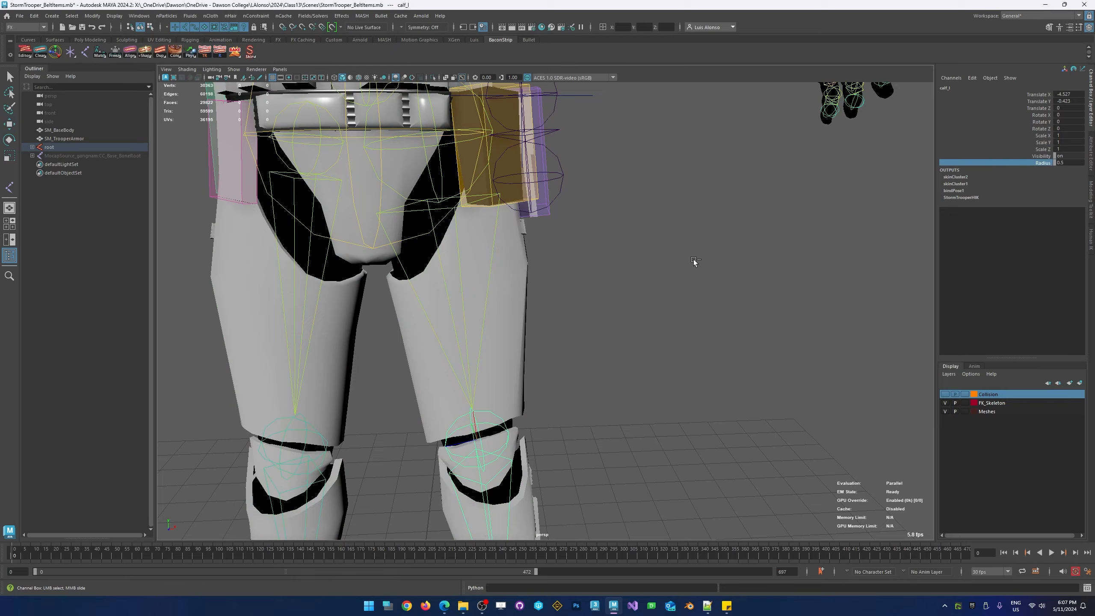
pyautogui.moveTo(693, 260); pyautogui.dragTo(712, 263, button='middle')
pyautogui.moveTo(627, 394)
pyautogui.keyDown('alt'); pyautogui.mouseDown()
pyautogui.moveTo(530, 387)
pyautogui.moveTo(619, 387)
pyautogui.mouseUp(); pyautogui.keyUp('alt')
# - Refine the thigh_l joint's radius to about 0.87 to fit the upper leg, and save the scene
pyautogui.keyDown('alt'); pyautogui.moveTo(387, 150); pyautogui.dragTo(416, 371, button='middle'); pyautogui.keyUp('alt')
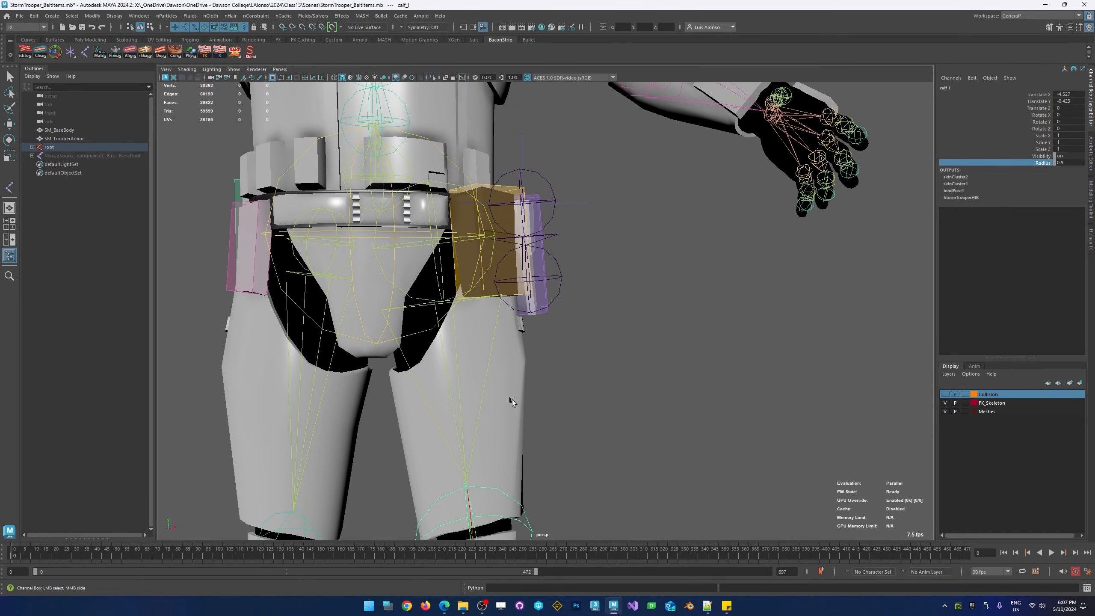
pyautogui.click(483, 389)
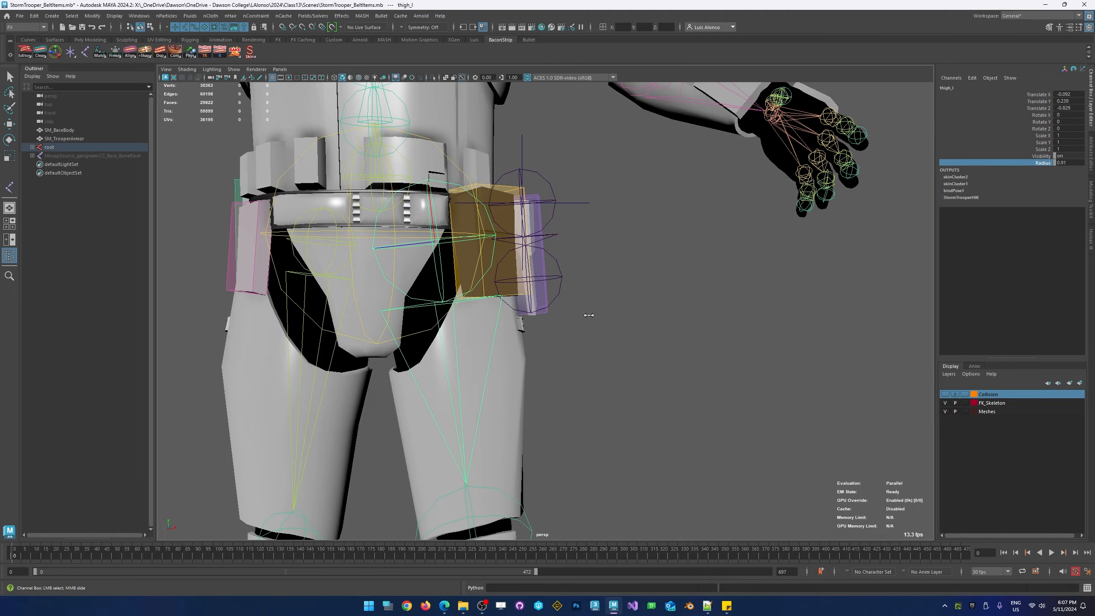
pyautogui.moveTo(466, 298)
pyautogui.keyDown('alt'); pyautogui.mouseDown()
pyautogui.moveTo(464, 334)
pyautogui.moveTo(470, 298)
pyautogui.moveTo(411, 301)
pyautogui.moveTo(457, 311)
pyautogui.mouseUp(); pyautogui.keyUp('alt')
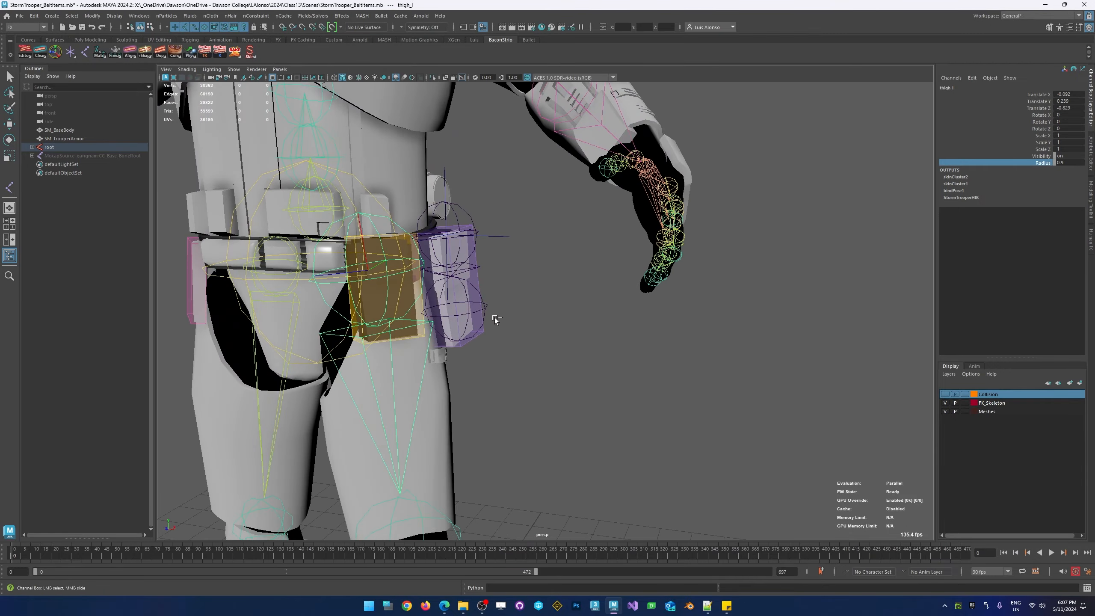
pyautogui.moveTo(495, 318); pyautogui.dragTo(494, 316, button='middle')
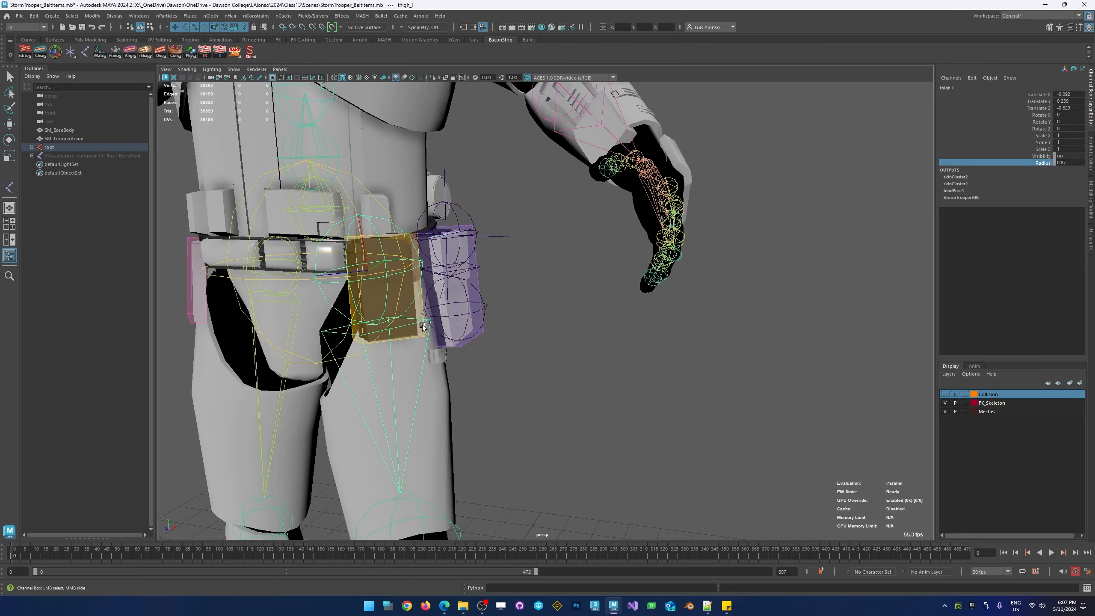
pyautogui.keyDown('alt'); pyautogui.moveTo(424, 326); pyautogui.dragTo(467, 228, button='middle'); pyautogui.keyUp('alt')
pyautogui.keyDown('alt'); pyautogui.moveTo(415, 274); pyautogui.dragTo(440, 312); pyautogui.keyUp('alt')
pyautogui.keyDown('alt'); pyautogui.moveTo(440, 312); pyautogui.dragTo(437, 306, button='middle'); pyautogui.keyUp('alt')
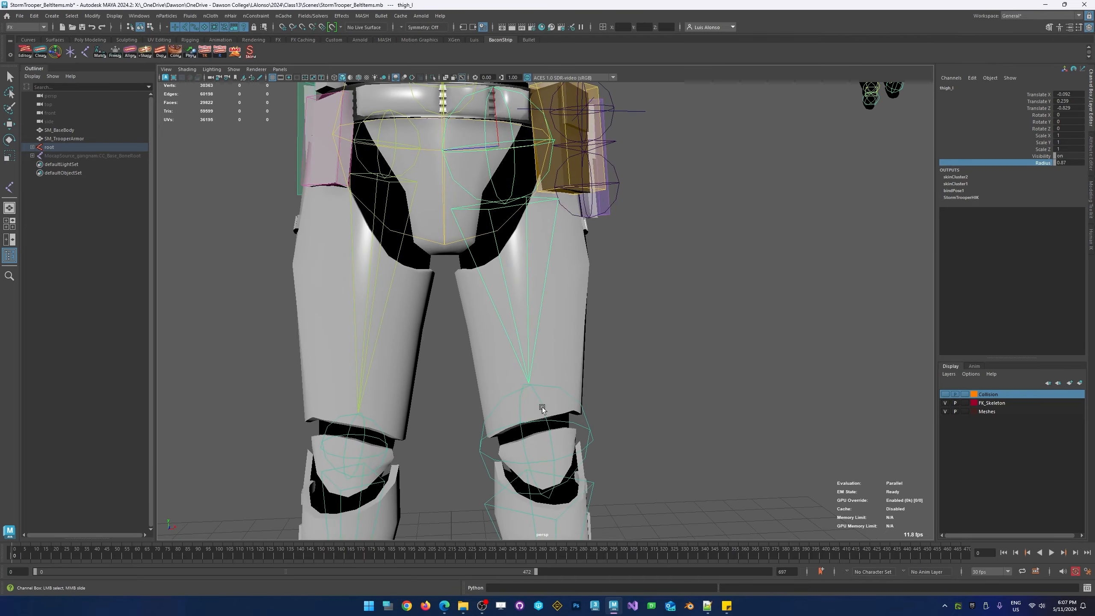
pyautogui.keyDown('alt'); pyautogui.moveTo(505, 130); pyautogui.dragTo(485, 269, button='middle'); pyautogui.keyUp('alt')
pyautogui.hotkey('ctrl', 's')
# - Add bone dynamics to the belt item's joint chain, using joint1 and joint2
pyautogui.keyDown('alt'); pyautogui.moveTo(479, 334); pyautogui.dragTo(467, 247, button='middle'); pyautogui.keyUp('alt')
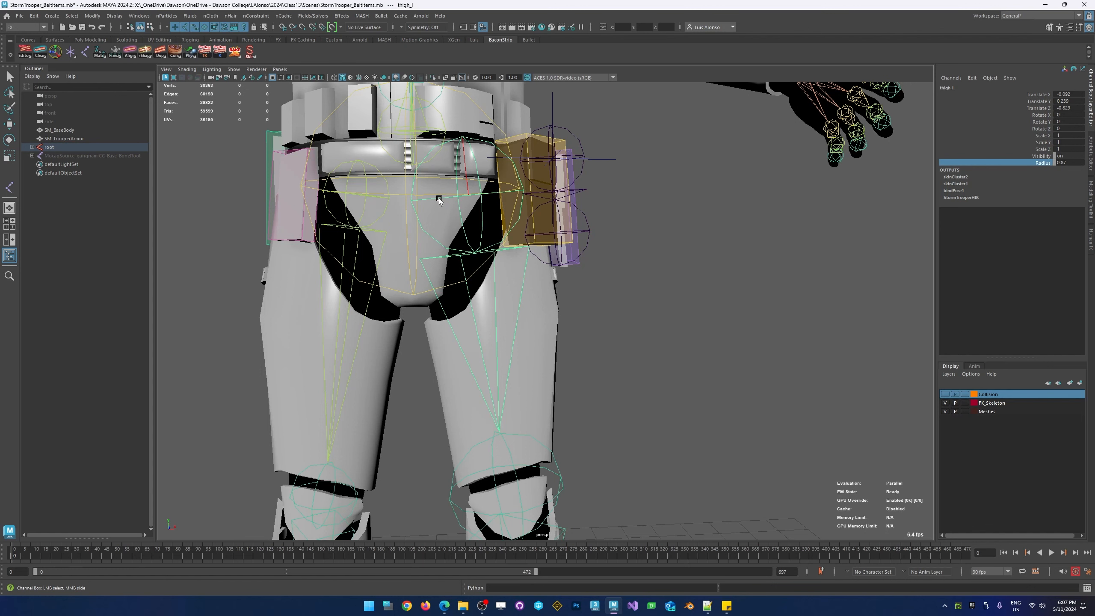
pyautogui.click(629, 235)
pyautogui.press('w')
pyautogui.click(584, 189)
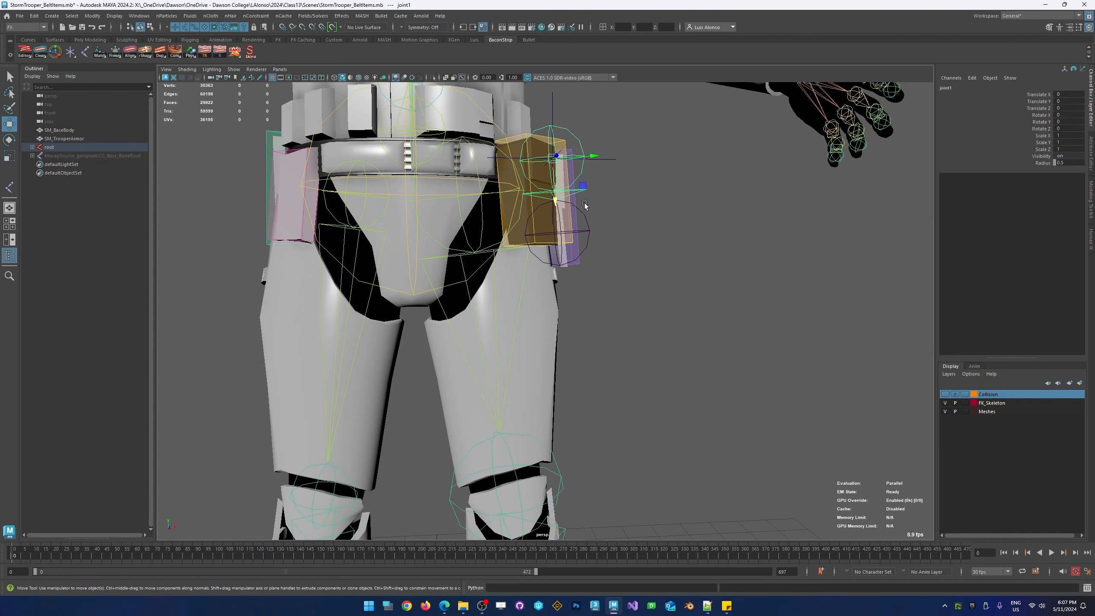
pyautogui.click(589, 232)
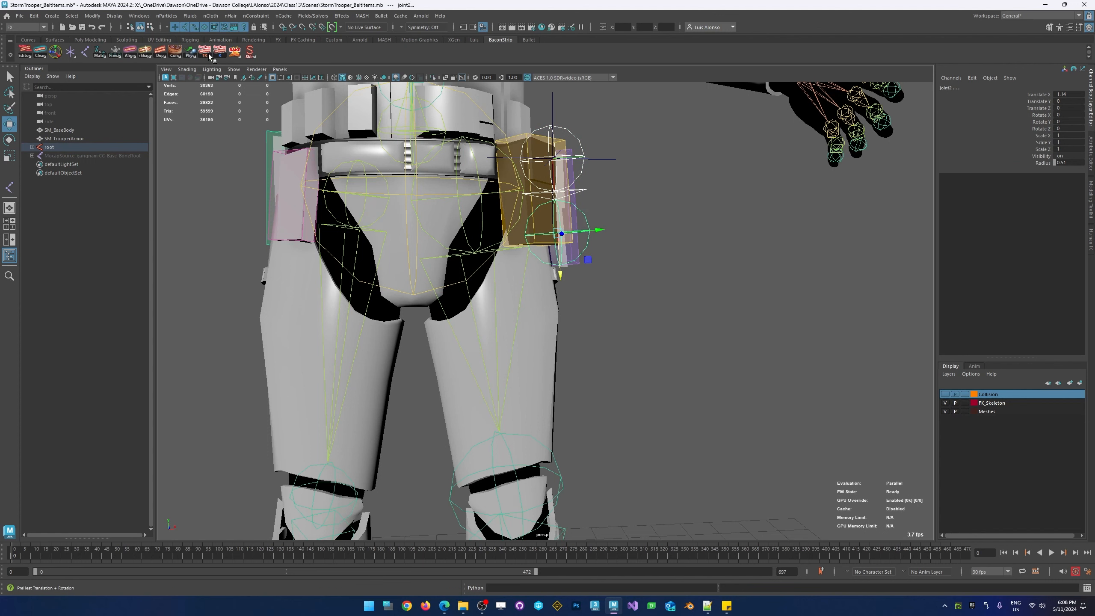
pyautogui.rightClick(191, 54)
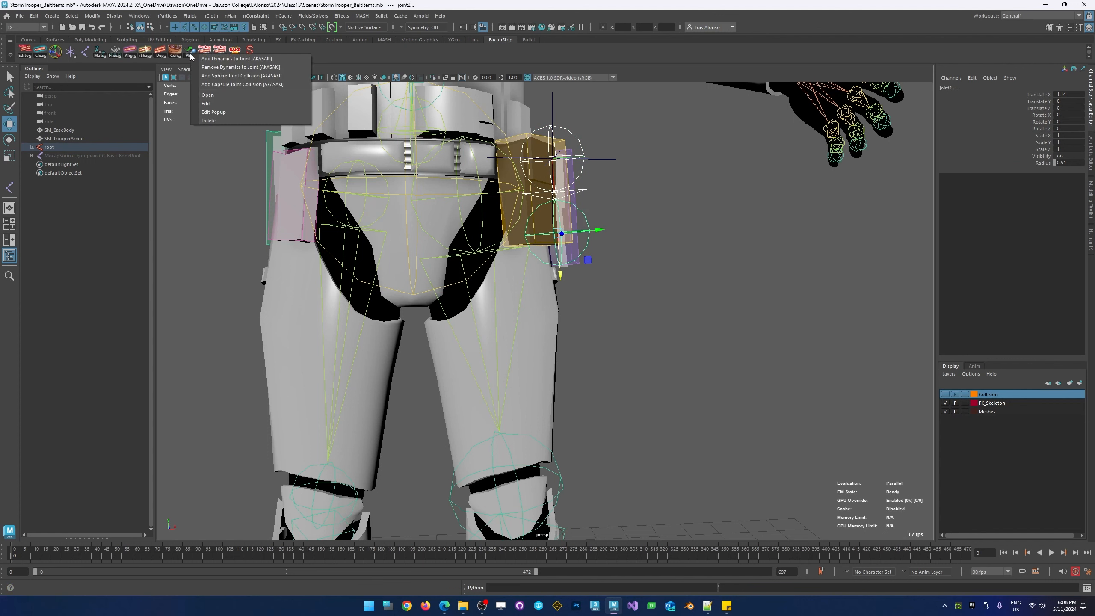
pyautogui.click(229, 59)
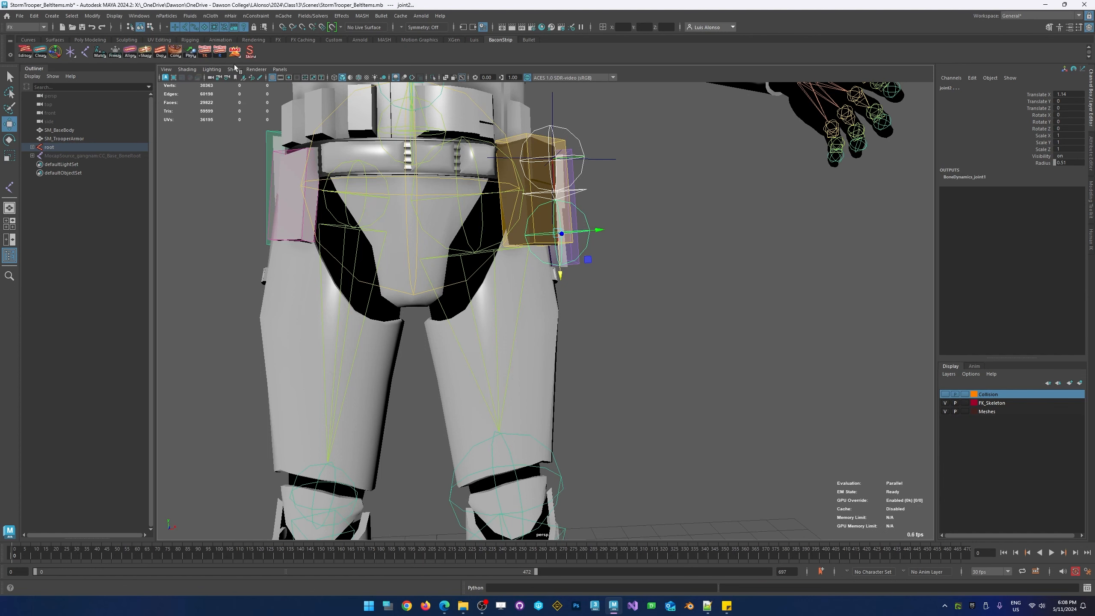
# - Add a sphere joint collision between the pelvis joint and the belt item's joint1 and joint2
pyautogui.click(628, 178)
pyautogui.click(497, 127)
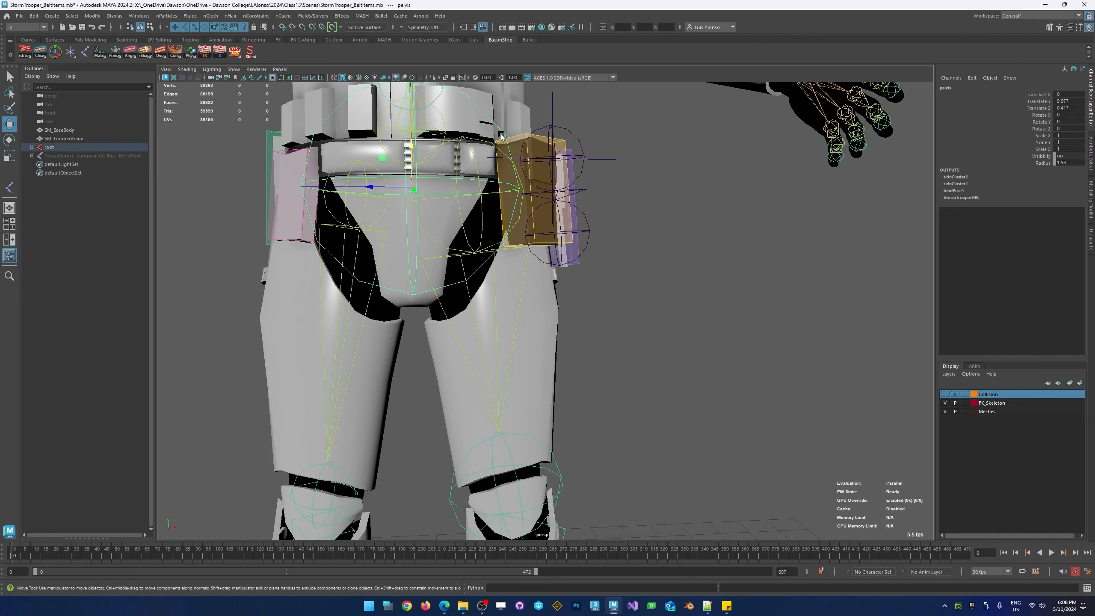
pyautogui.click(585, 201)
pyautogui.click(585, 218)
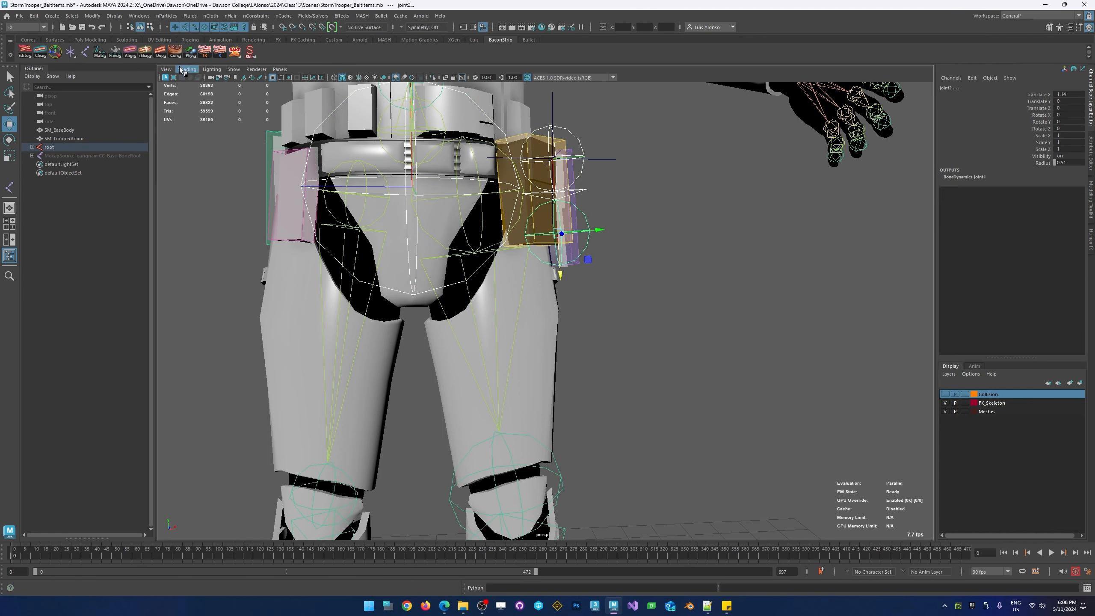
pyautogui.rightClick(190, 55)
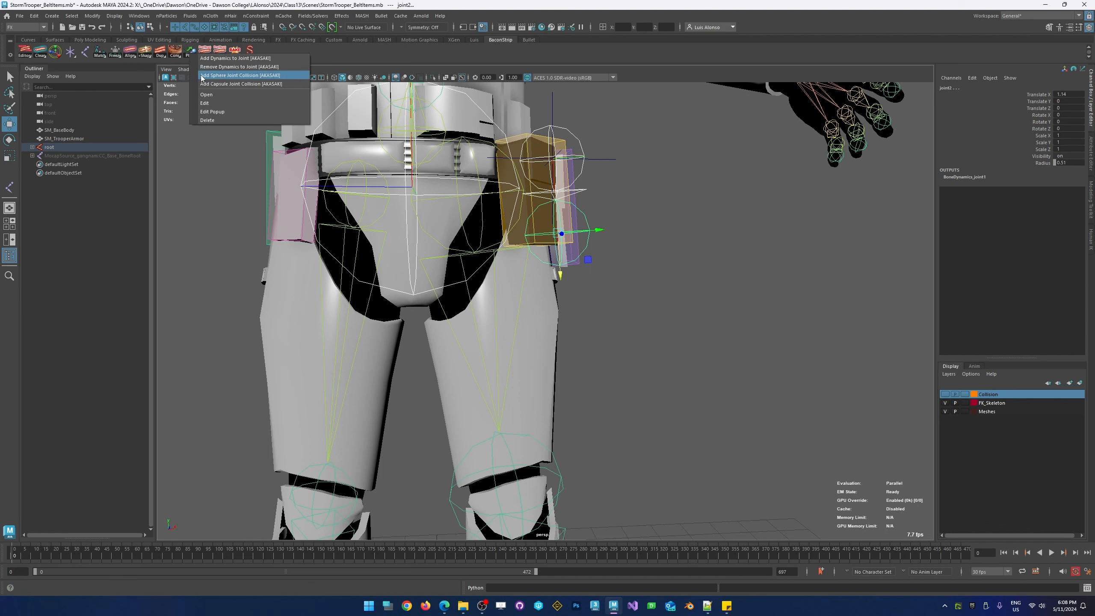
pyautogui.click(201, 76)
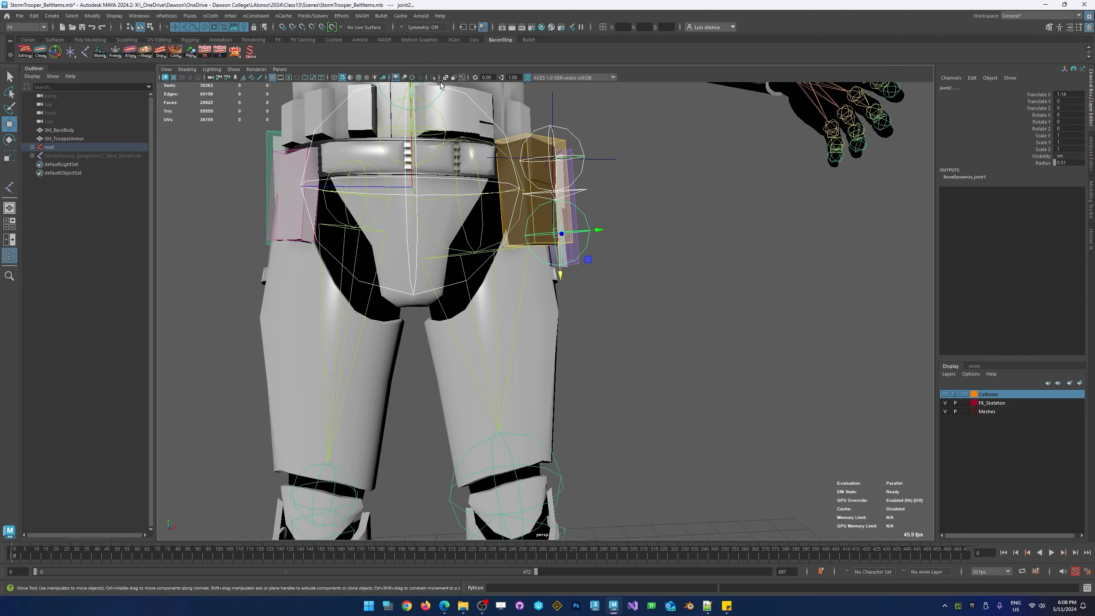
pyautogui.click(590, 294)
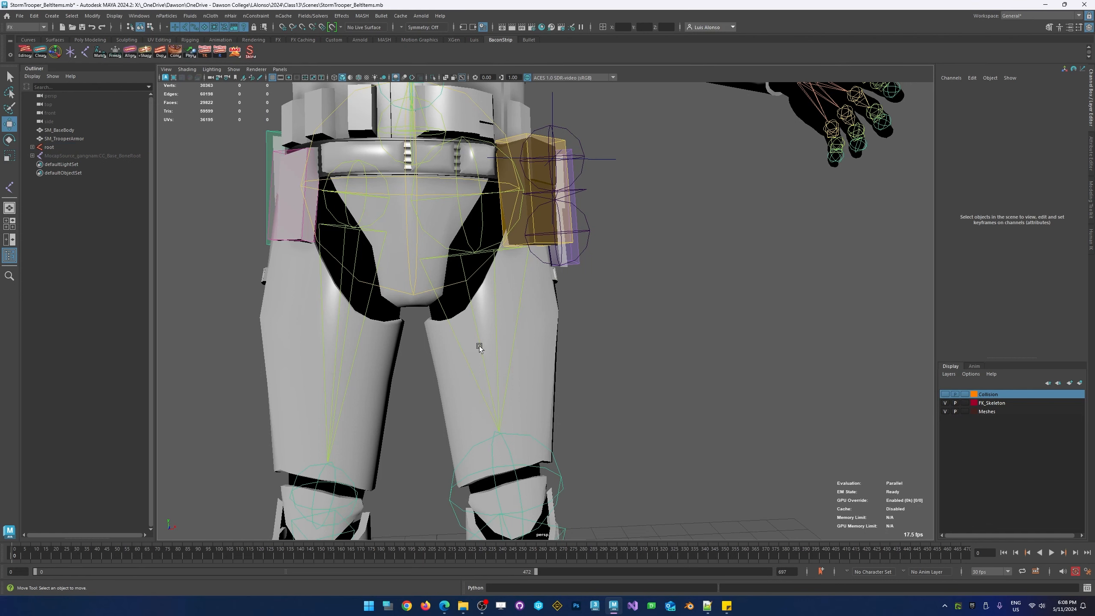
# - Add a capsule joint collision between the calf_l joint and the belt item's joint1 and joint2
pyautogui.click(557, 486)
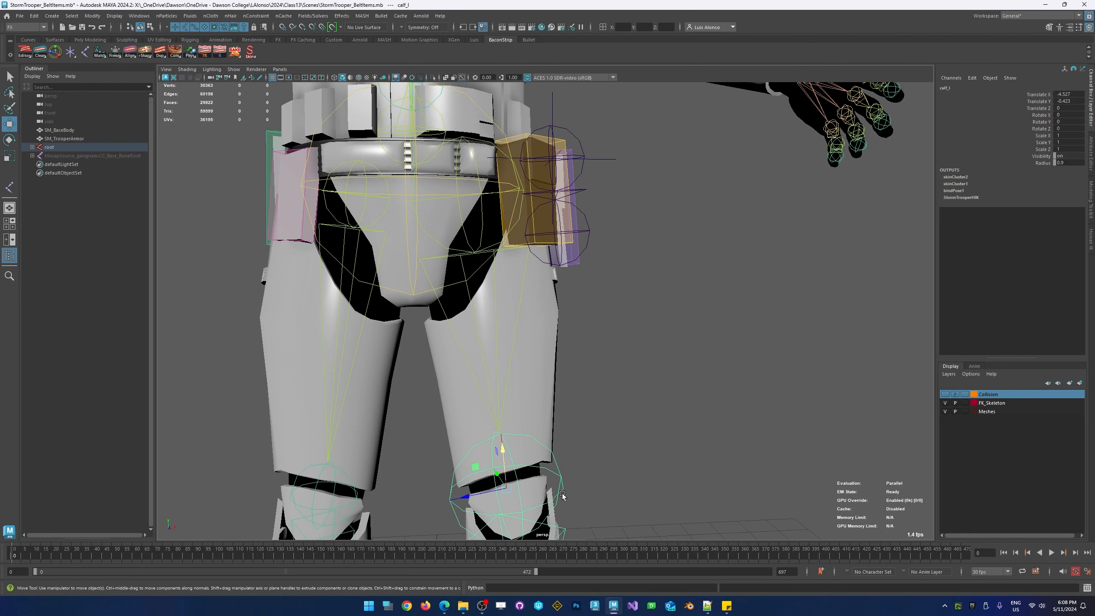
pyautogui.keyDown('alt'); pyautogui.moveTo(562, 489); pyautogui.dragTo(562, 431, button='middle'); pyautogui.keyUp('alt')
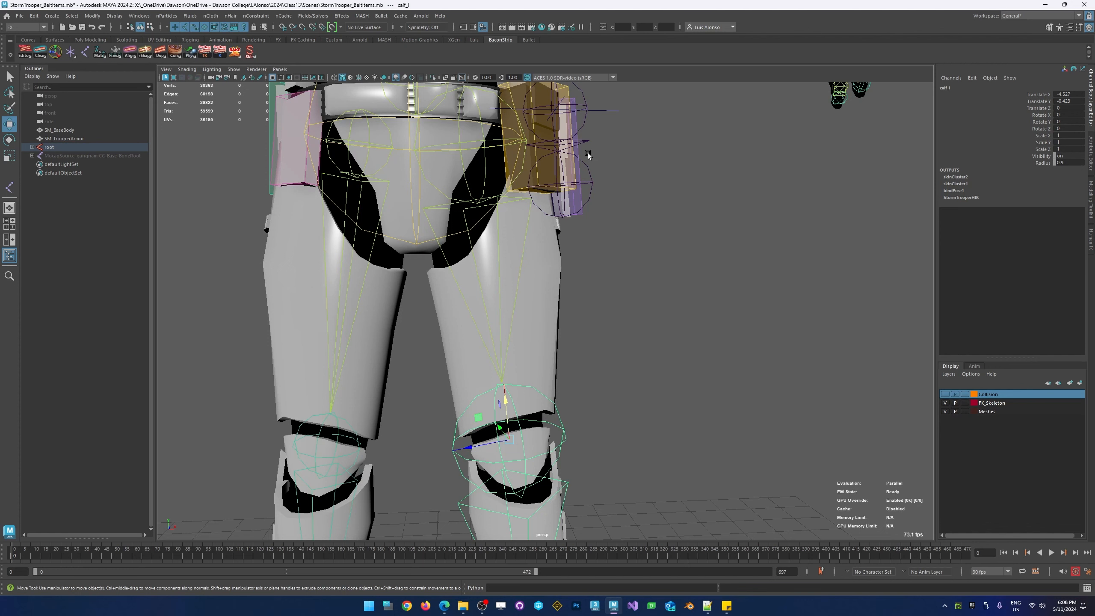
pyautogui.press('q')
pyautogui.click(585, 130)
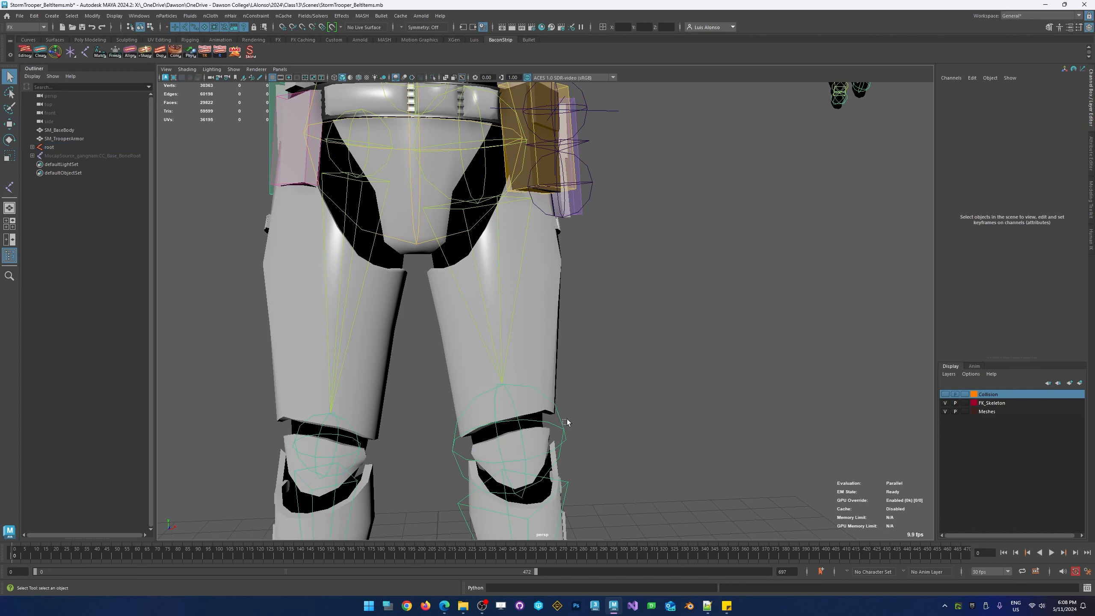
pyautogui.click(565, 422)
pyautogui.click(585, 128)
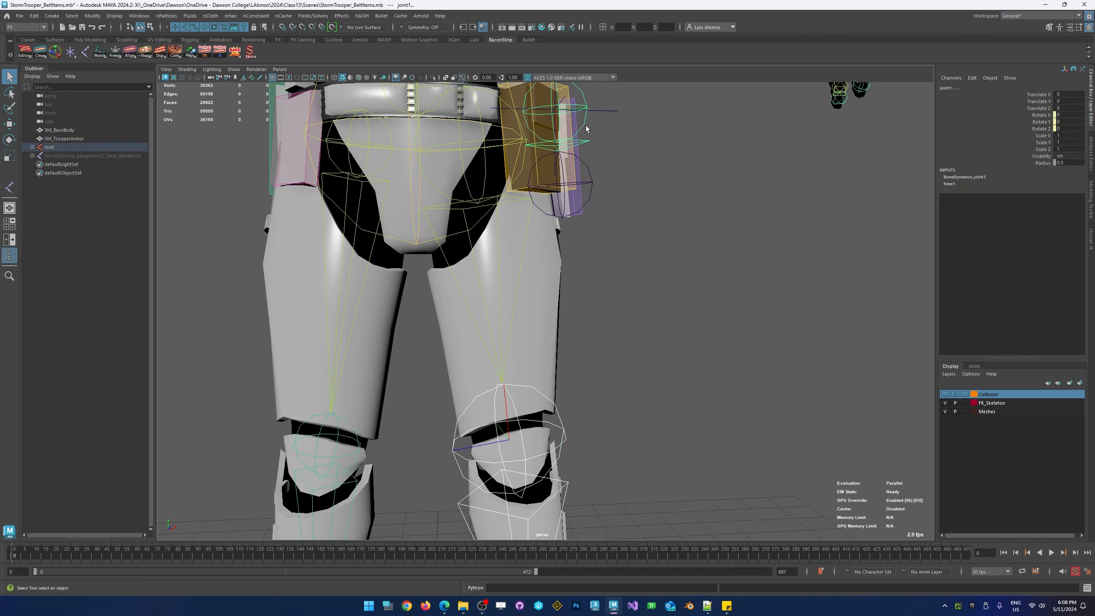
pyautogui.click(574, 194)
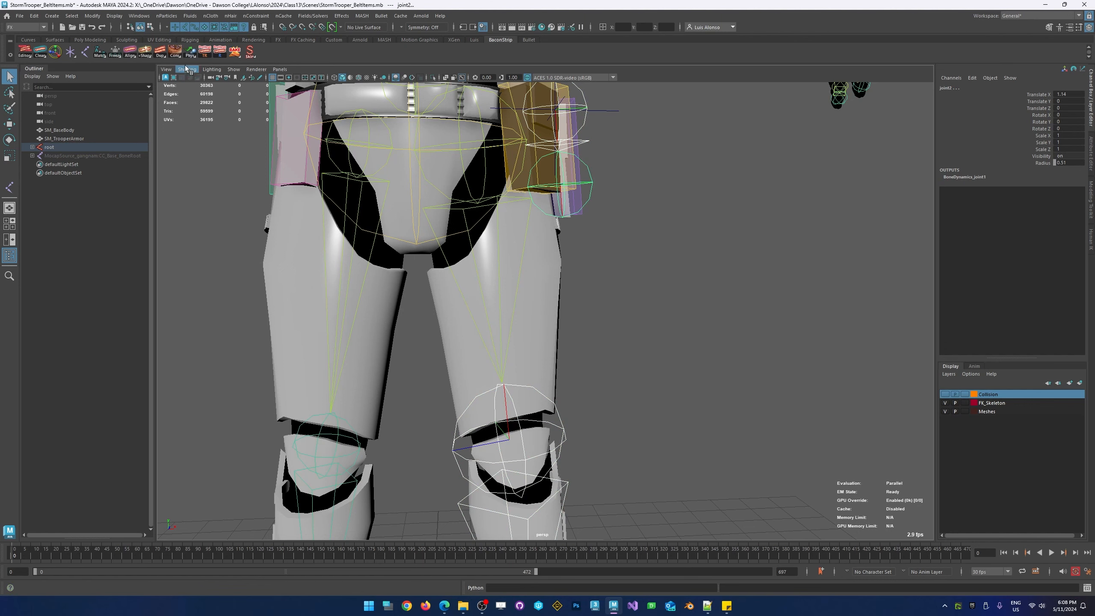
pyautogui.rightClick(190, 51)
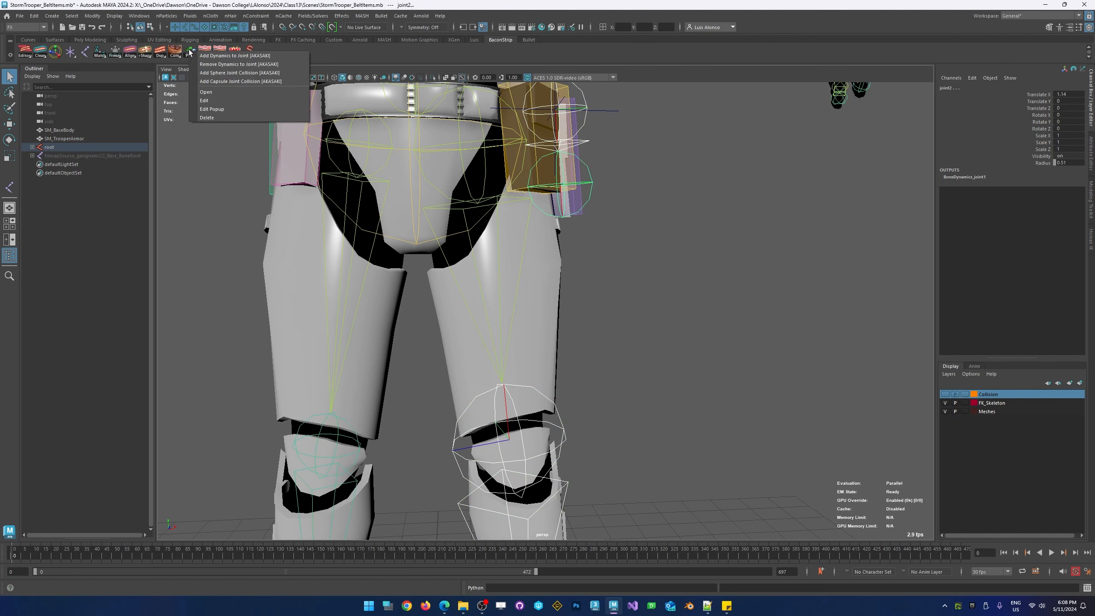
pyautogui.click(215, 83)
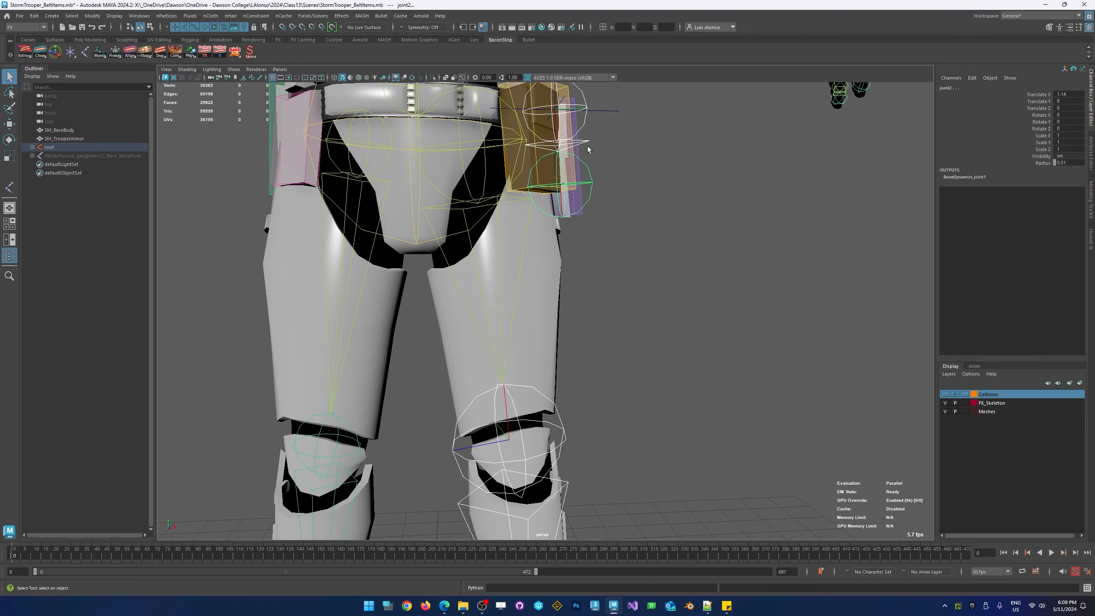
pyautogui.scroll(-3, 633, 242)
pyautogui.keyDown('alt'); pyautogui.moveTo(620, 245); pyautogui.dragTo(595, 272); pyautogui.keyUp('alt')
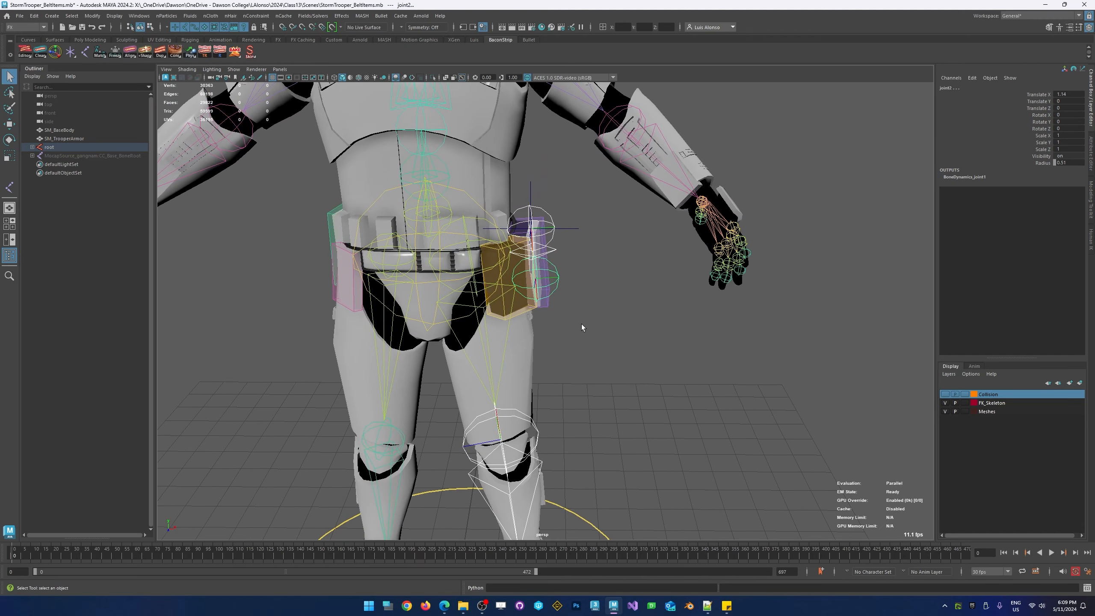
pyautogui.click(590, 358)
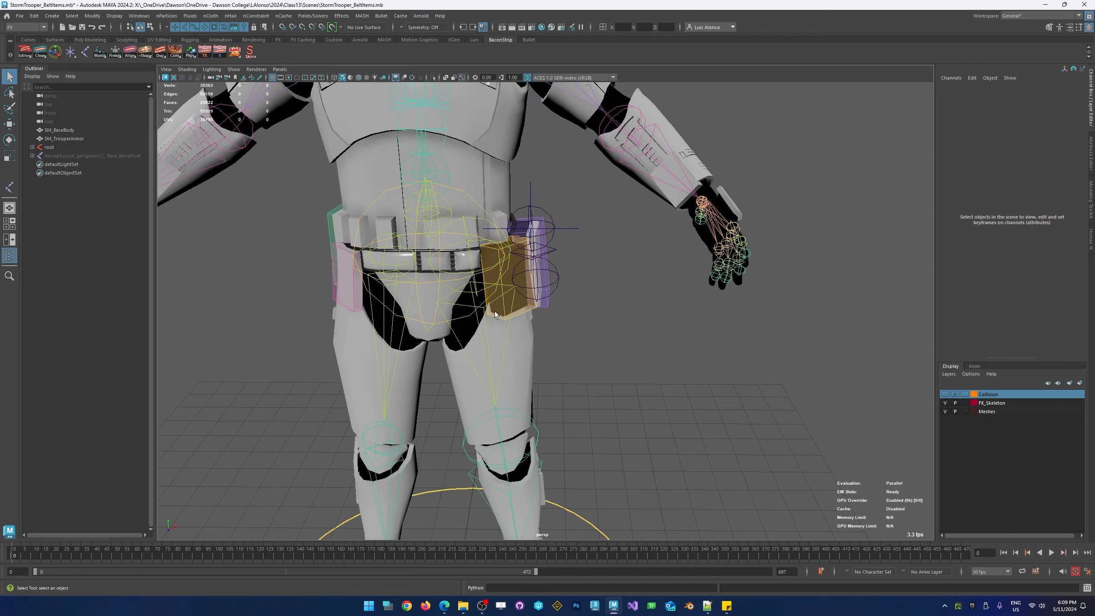
# - Orient-constrain beltItem_b_l to joint1 on all axes with Maintain Offset enabled, and check the constrained rotations
pyautogui.scroll(6, 509, 263)
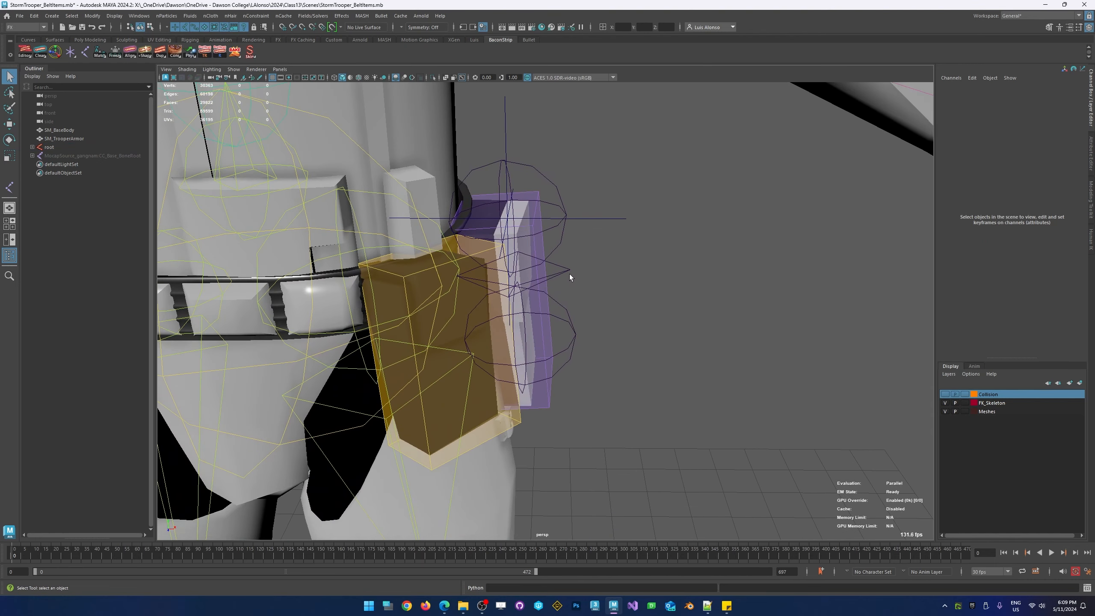
pyautogui.click(569, 273)
pyautogui.click(537, 256)
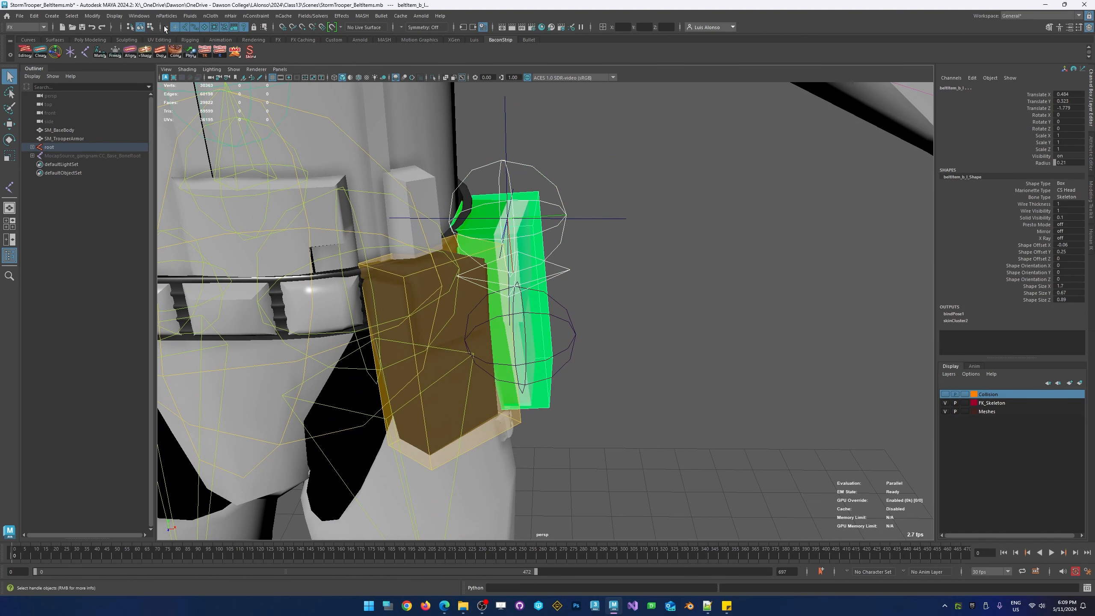
pyautogui.click(27, 27)
pyautogui.click(23, 46)
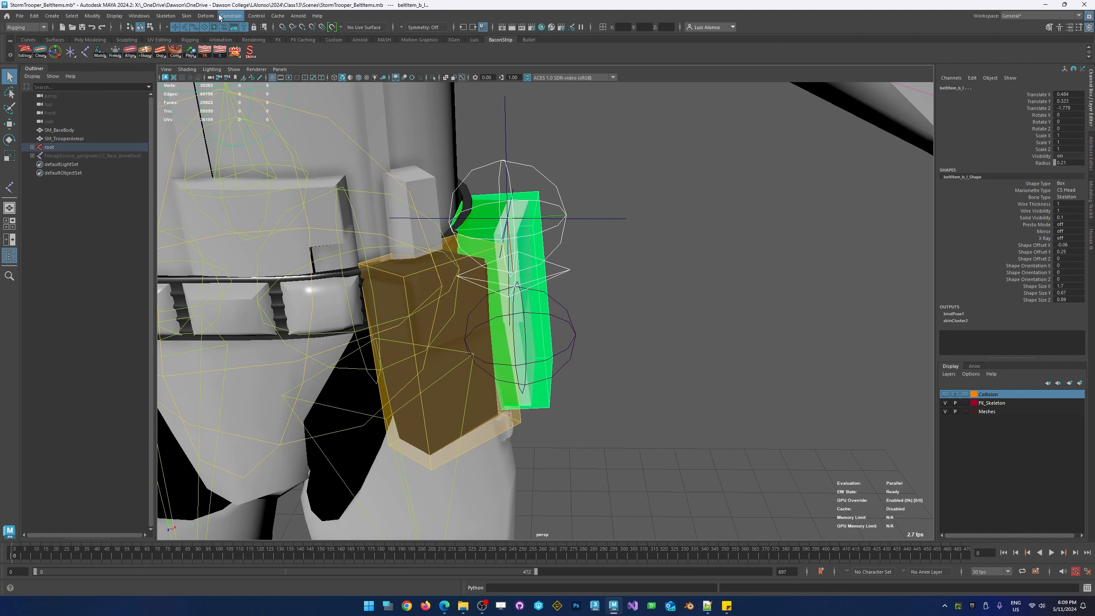
pyautogui.click(231, 15)
pyautogui.click(312, 56)
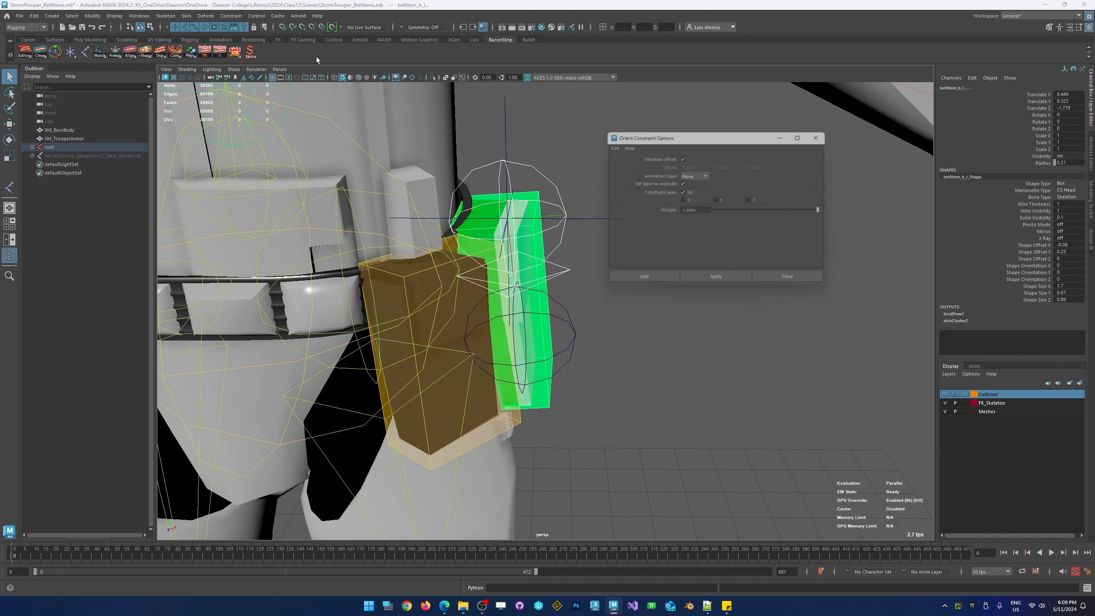
pyautogui.click(683, 182)
pyautogui.click(729, 283)
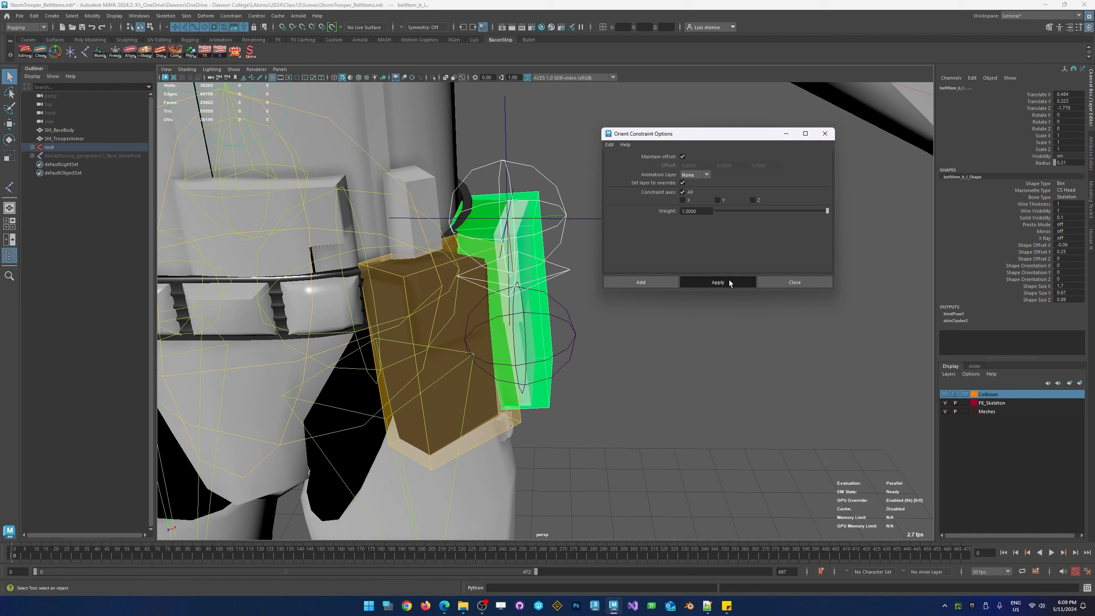
pyautogui.click(776, 282)
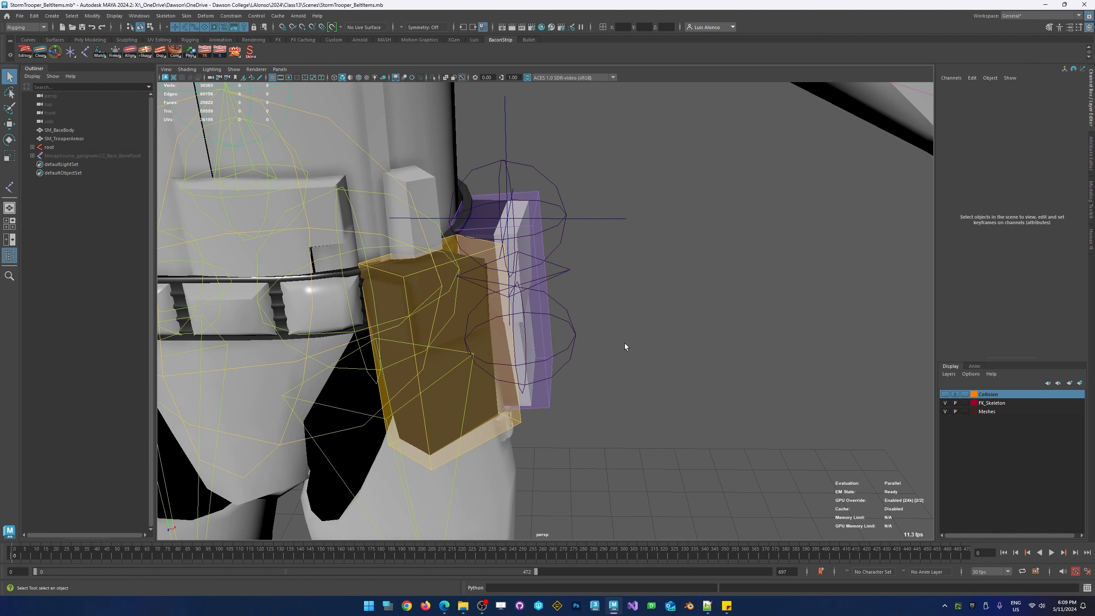
pyautogui.click(563, 275)
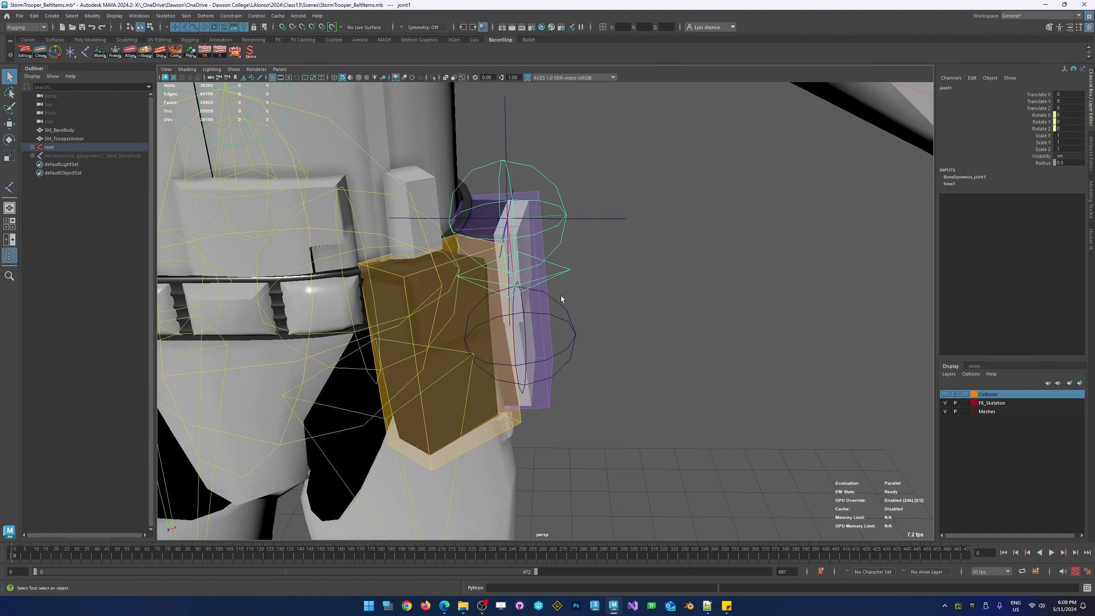
pyautogui.click(537, 225)
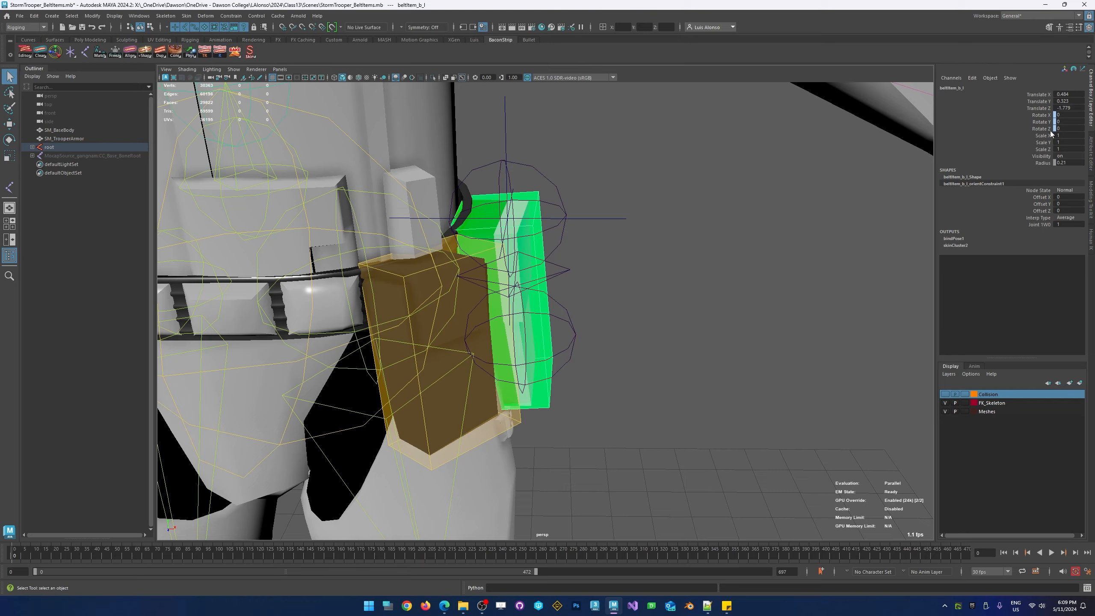
# - Set the HumanIK source of the Stormtrooper character to the MocapSource_gangnam motion capture
pyautogui.scroll(-3, 589, 229)
pyautogui.scroll(-5, 476, 298)
pyautogui.scroll(-4, 477, 298)
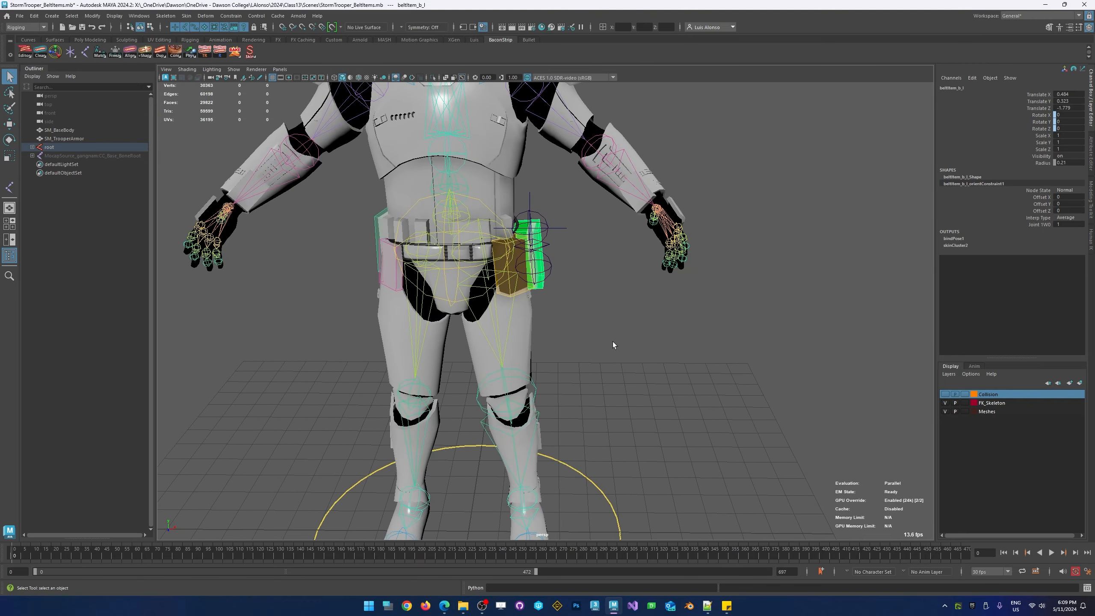
pyautogui.scroll(-3, 612, 342)
pyautogui.keyDown('alt'); pyautogui.moveTo(639, 331); pyautogui.dragTo(603, 358); pyautogui.keyUp('alt')
pyautogui.press('super')
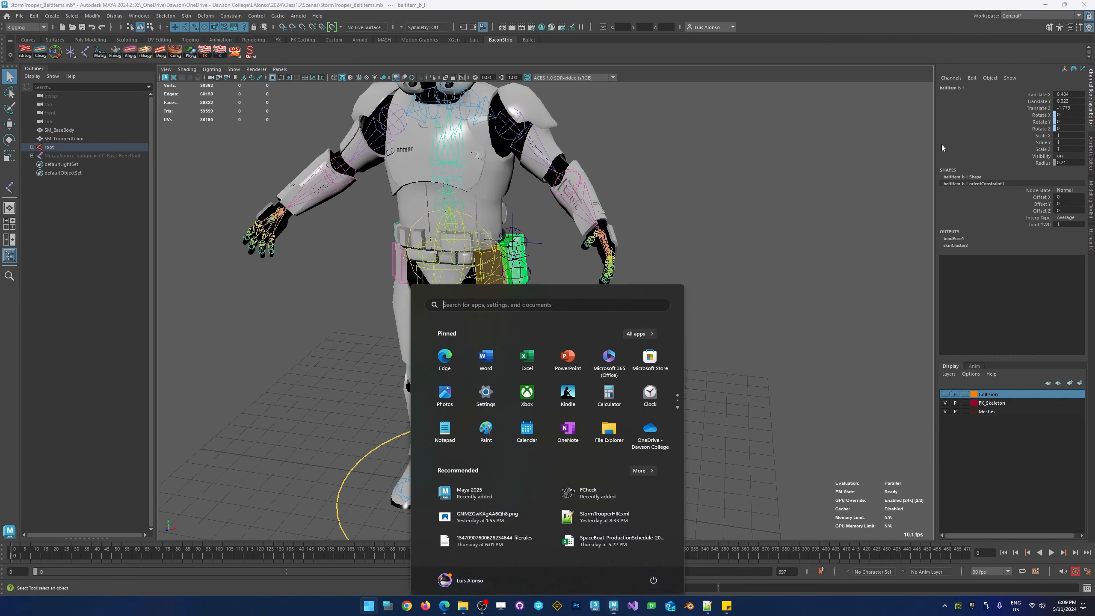
pyautogui.click(819, 256)
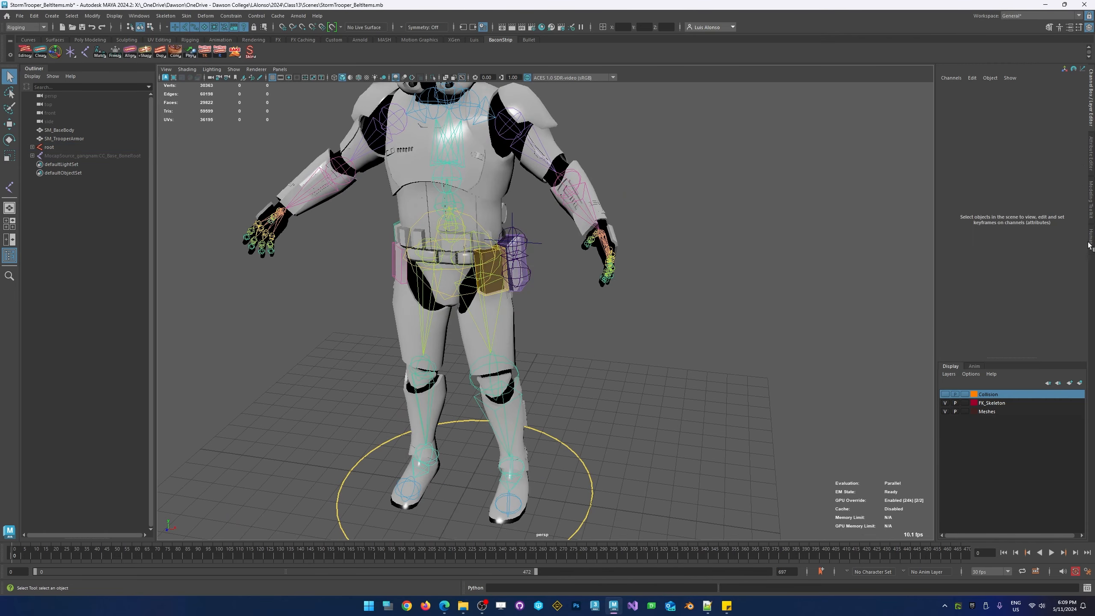
pyautogui.click(1090, 244)
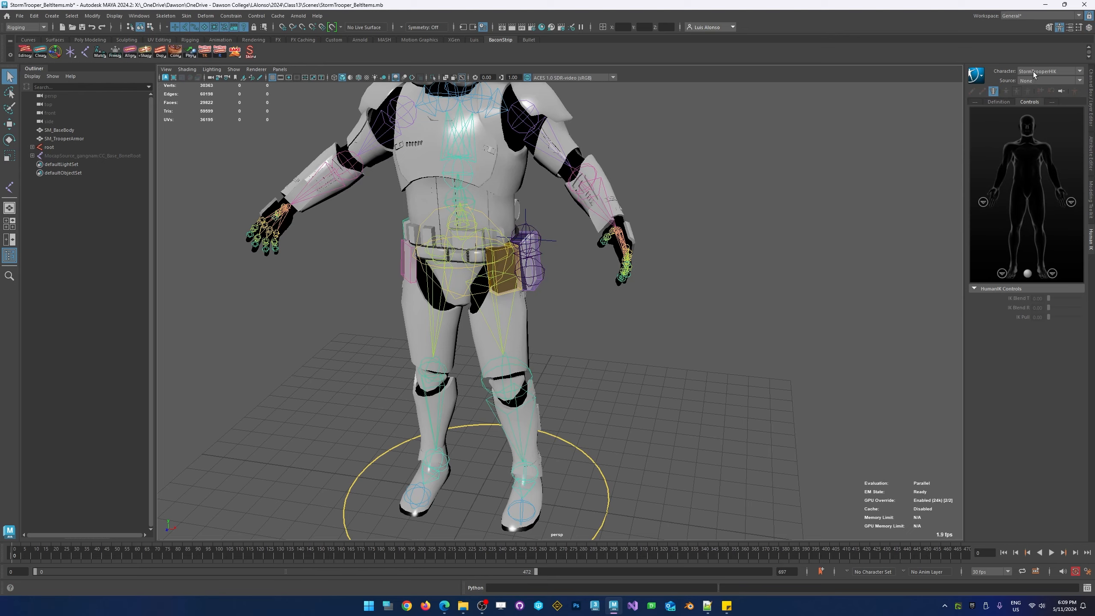
pyautogui.click(1047, 80)
pyautogui.click(1035, 102)
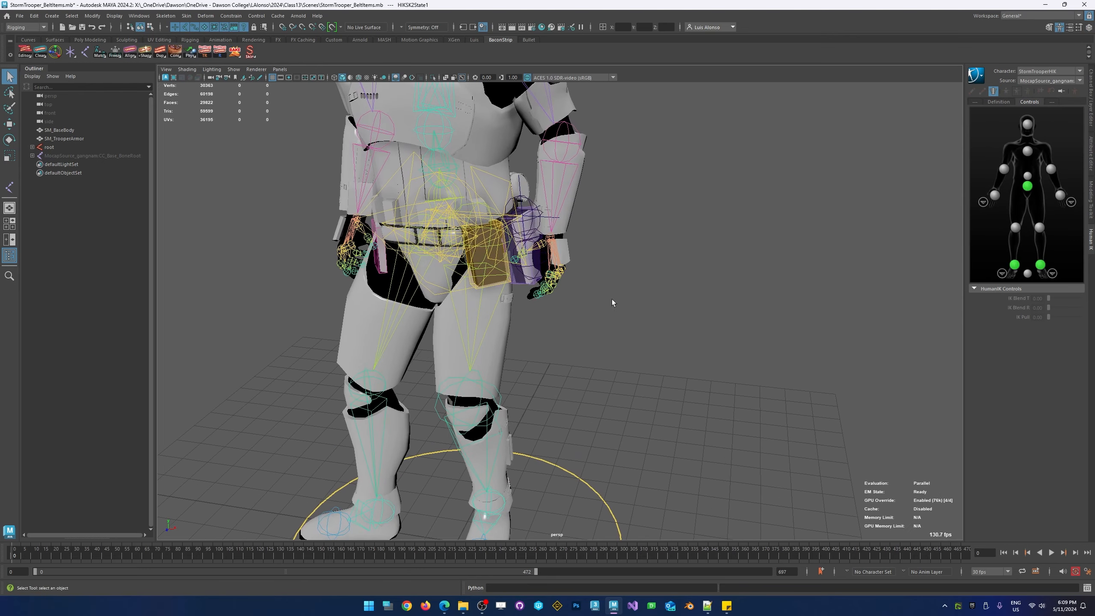
# - Scrub the timeline and play the mocap animation to examine how the dynamic belt item moves against the leg
pyautogui.keyDown('alt'); pyautogui.moveTo(613, 303); pyautogui.dragTo(636, 298); pyautogui.keyUp('alt')
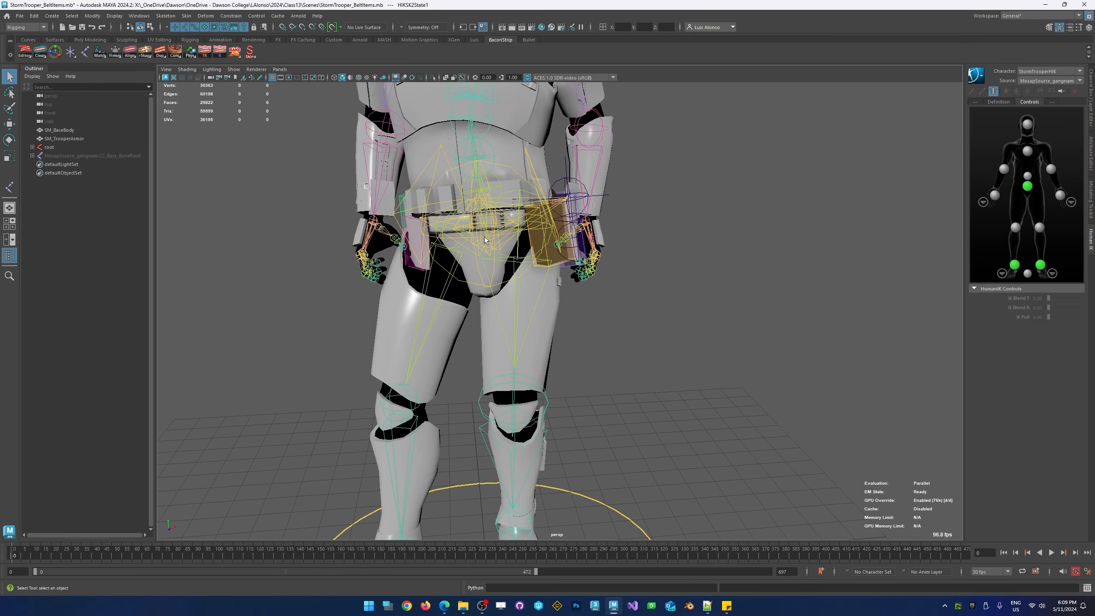
pyautogui.click(491, 249)
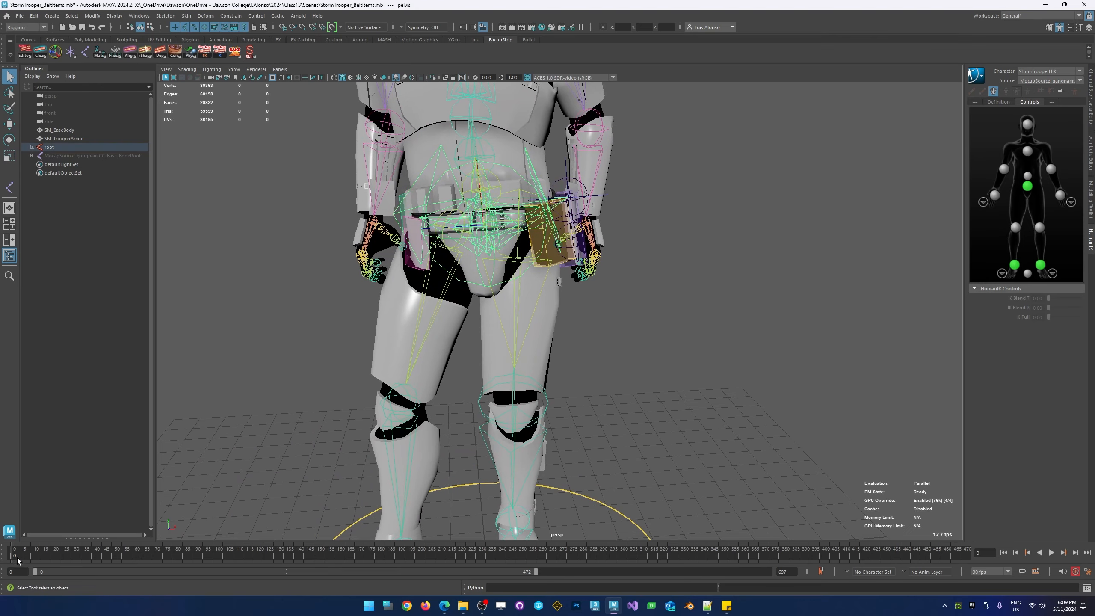
pyautogui.moveTo(17, 560); pyautogui.dragTo(285, 551)
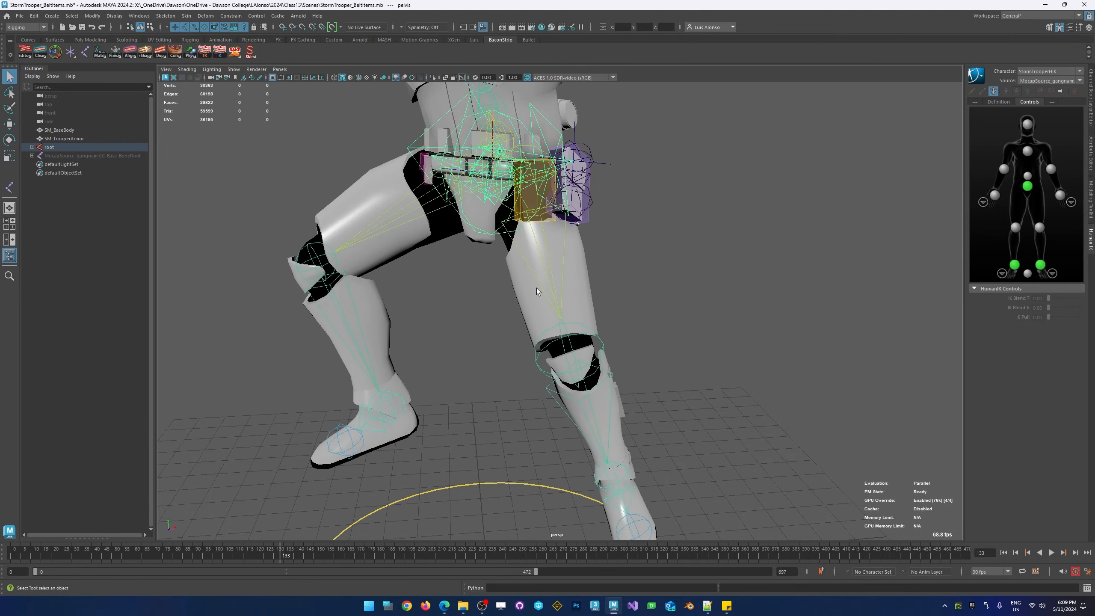
pyautogui.click(1051, 554)
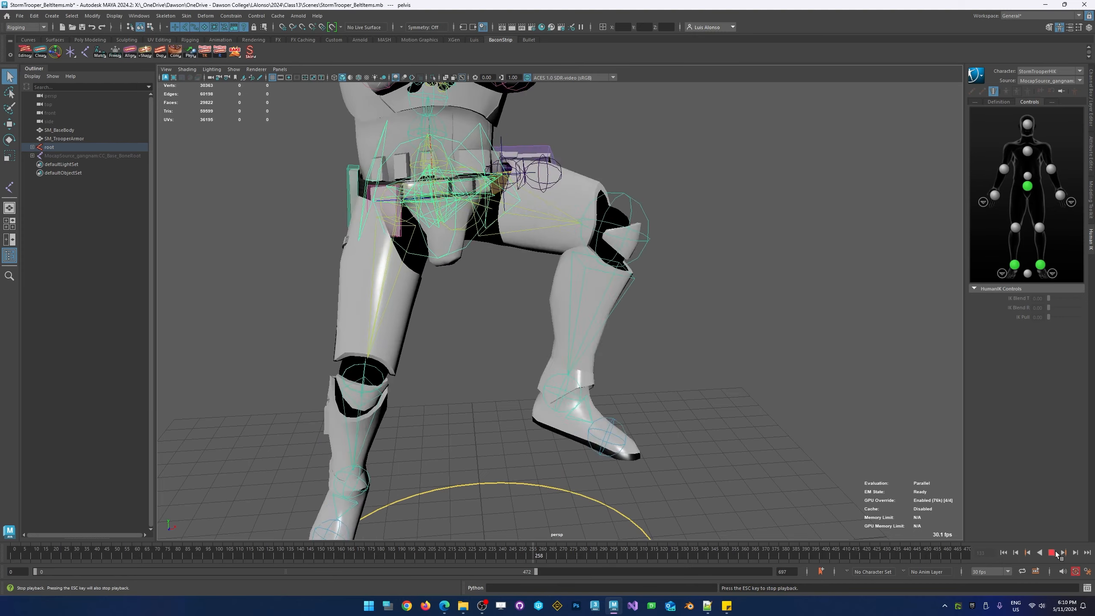
pyautogui.click(1054, 553)
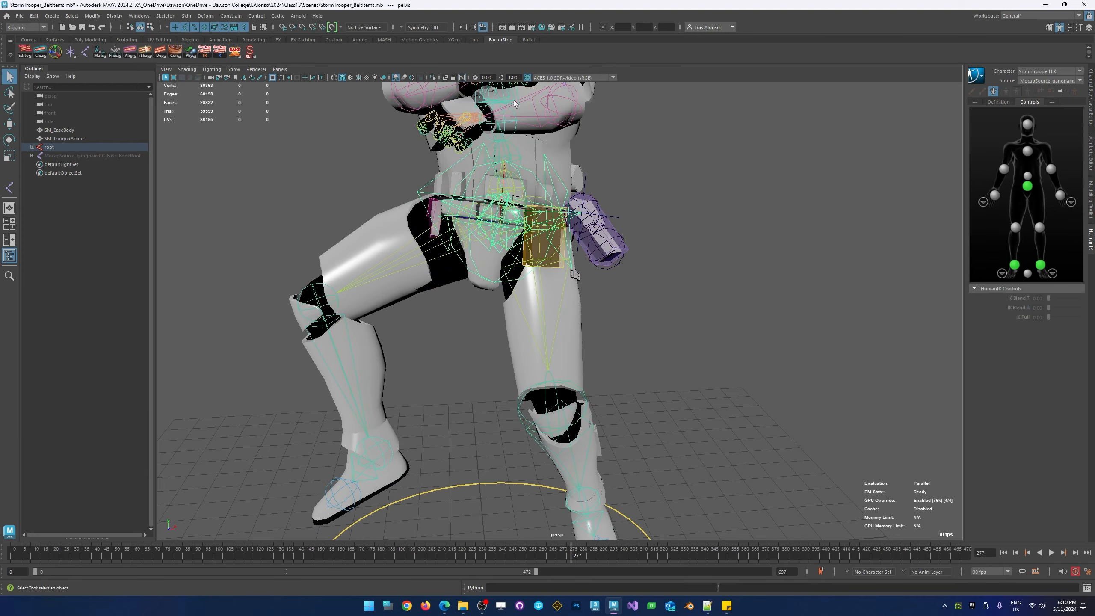
# - Set the Mass of the boneDynamics node driving the belt item's joint1 to 500
pyautogui.click(616, 124)
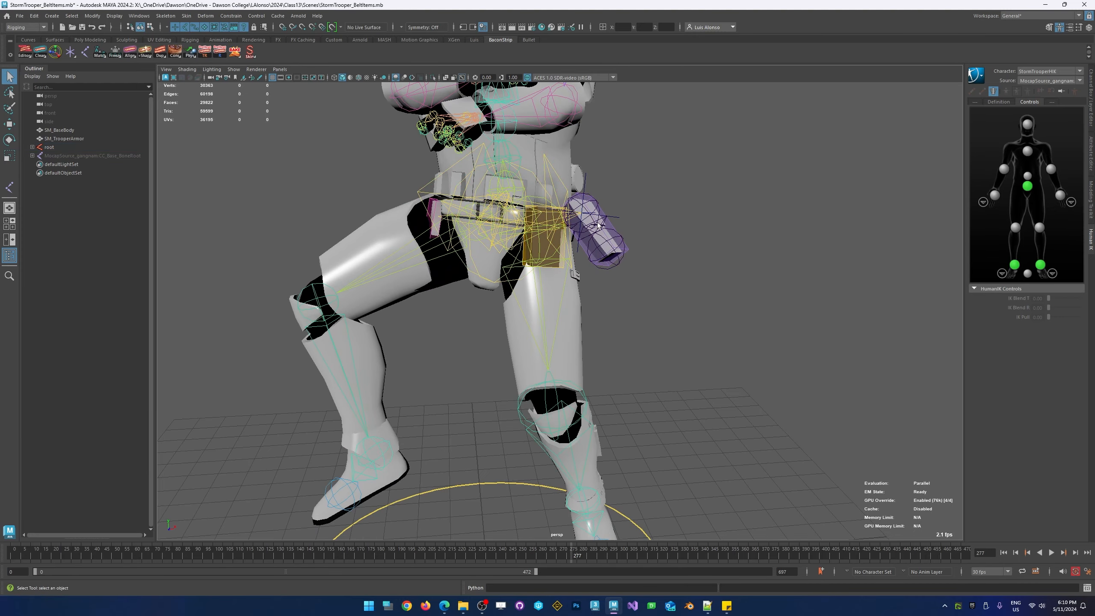
pyautogui.click(598, 224)
pyautogui.click(1091, 86)
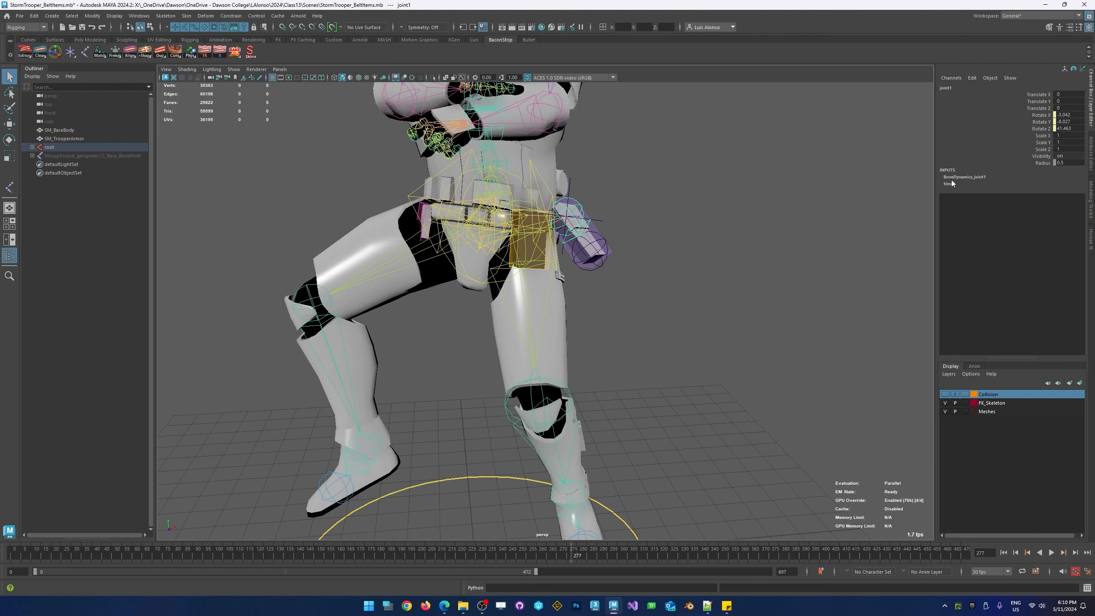
pyautogui.click(972, 177)
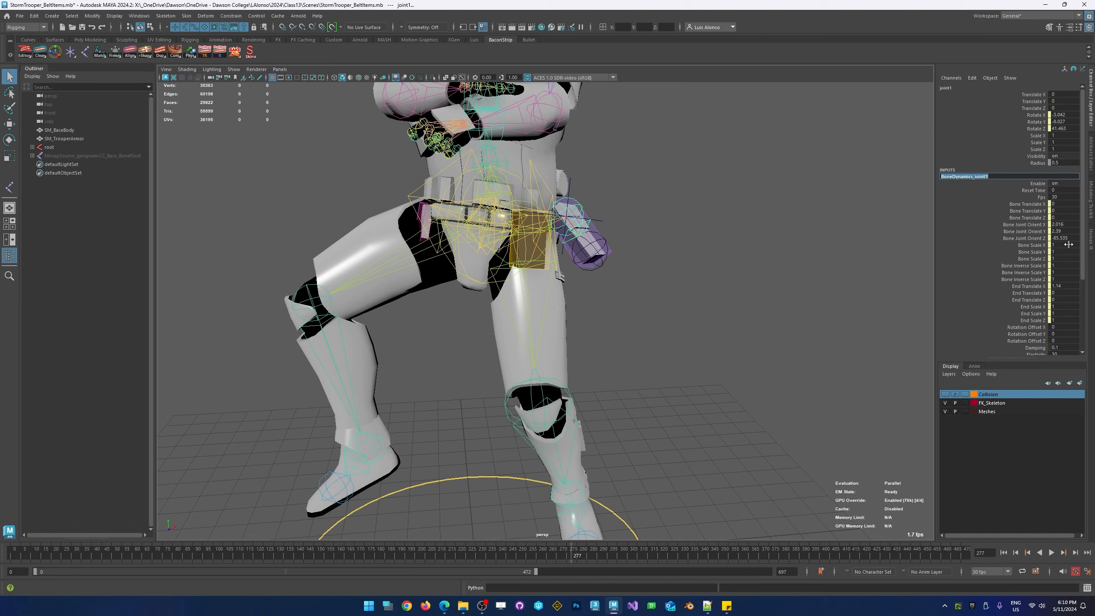
pyautogui.scroll(-2, 1083, 219)
pyautogui.moveTo(1083, 218); pyautogui.dragTo(1086, 267)
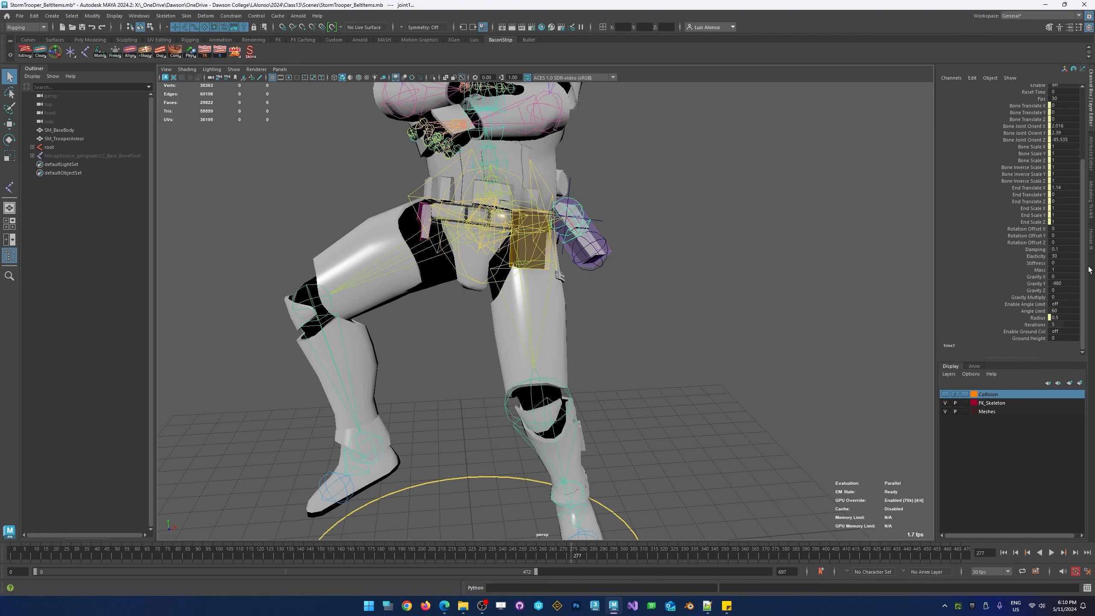
pyautogui.doubleClick(1068, 270)
pyautogui.write('500')
pyautogui.press('Return')
# - Play the mocap animation from the first frame to check how the belt item swings with the new mass
pyautogui.click(1004, 553)
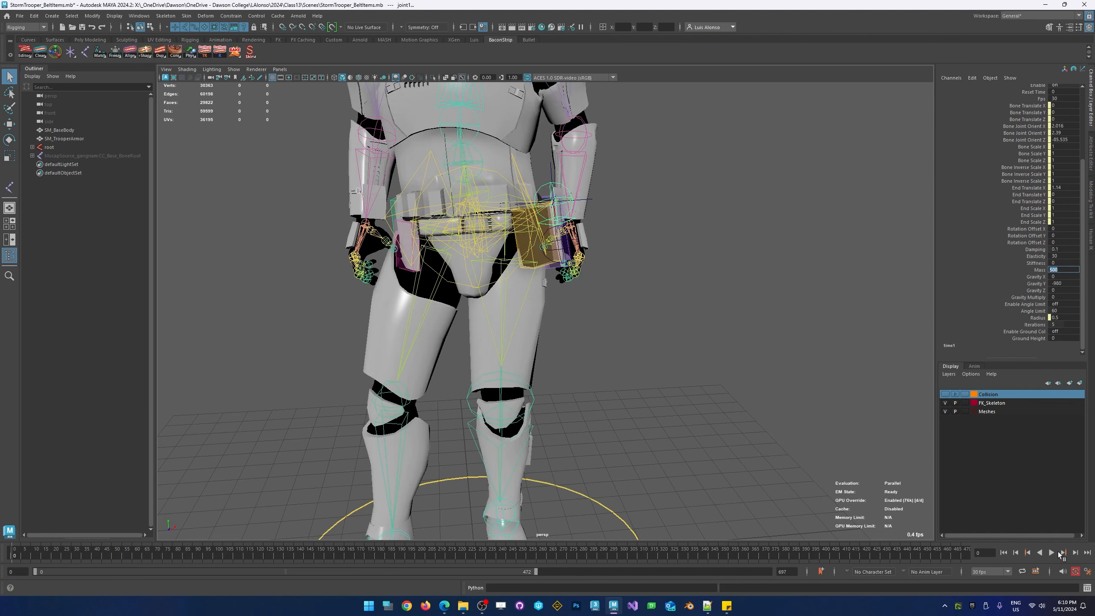
pyautogui.click(1051, 553)
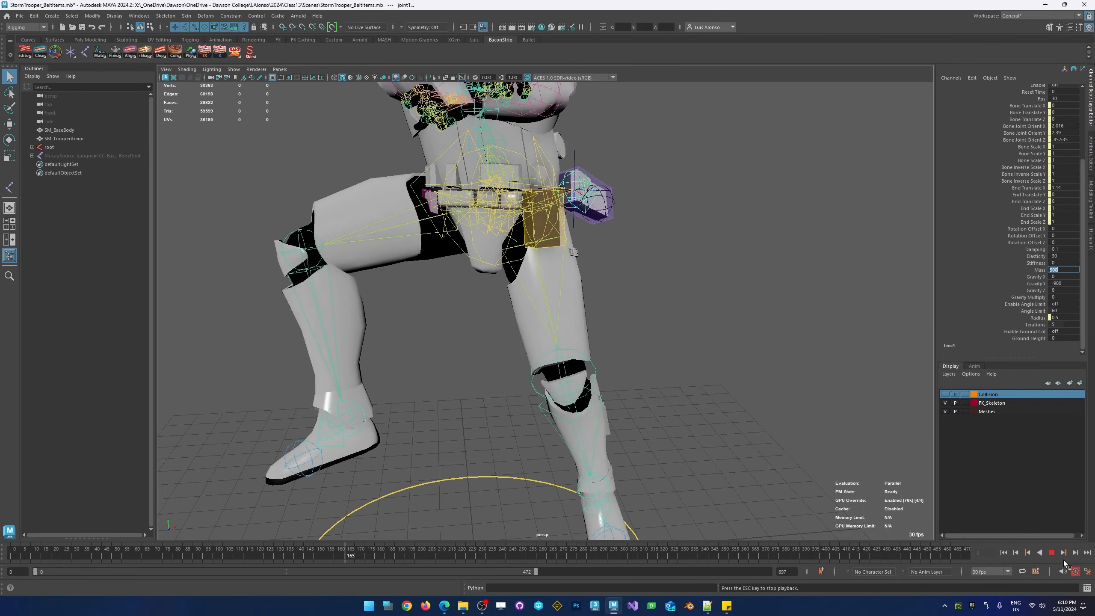
pyautogui.click(1051, 552)
# - Enable the minimum and maximum rotation limits of joint1 on the X and Y axes
pyautogui.click(641, 263)
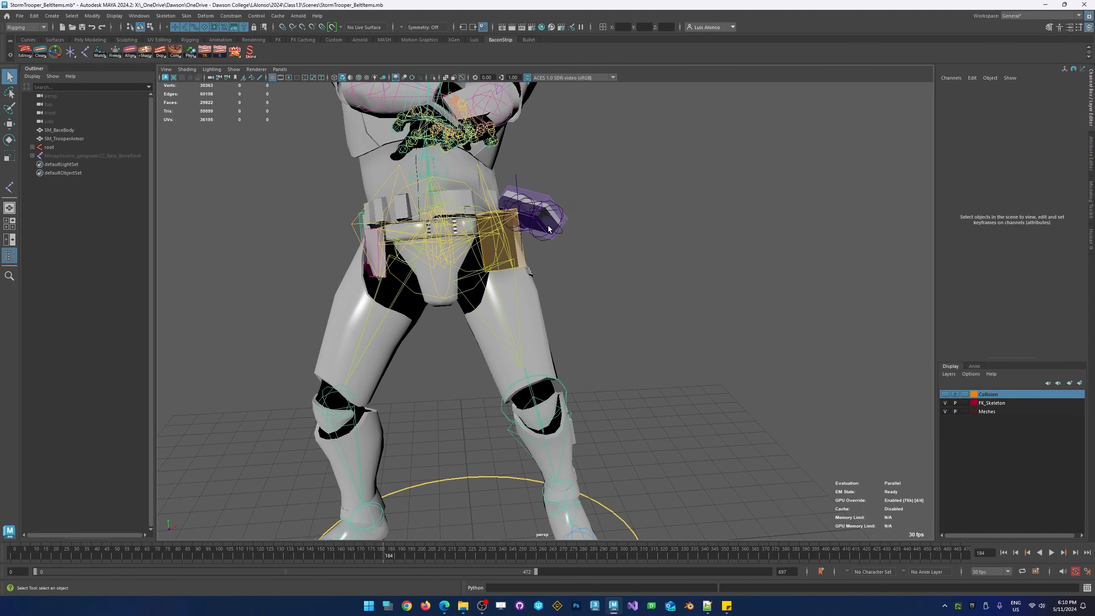
pyautogui.click(529, 212)
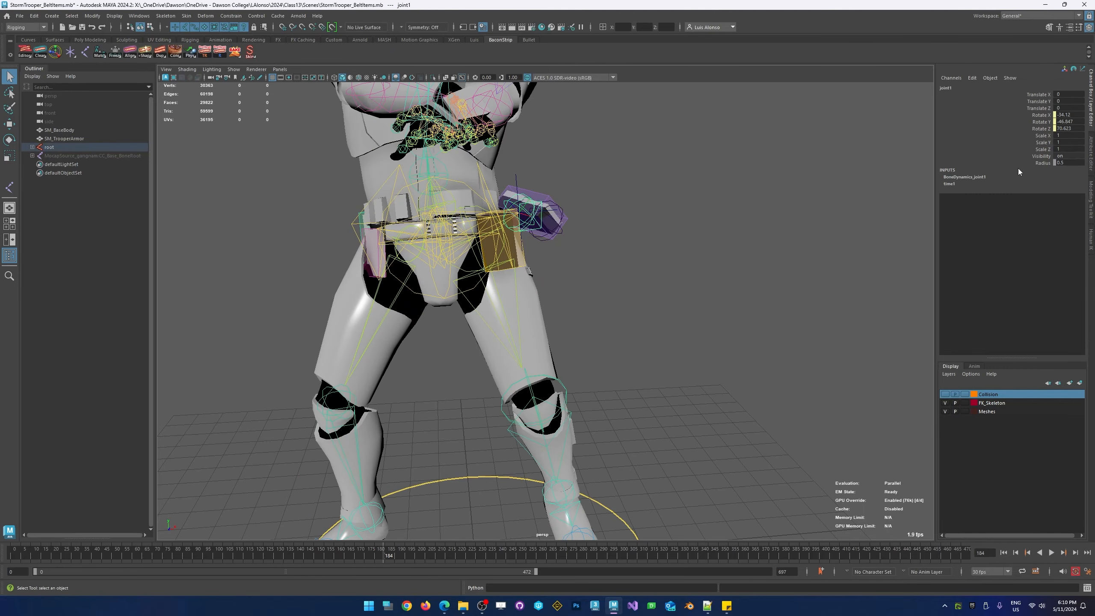
pyautogui.click(1091, 152)
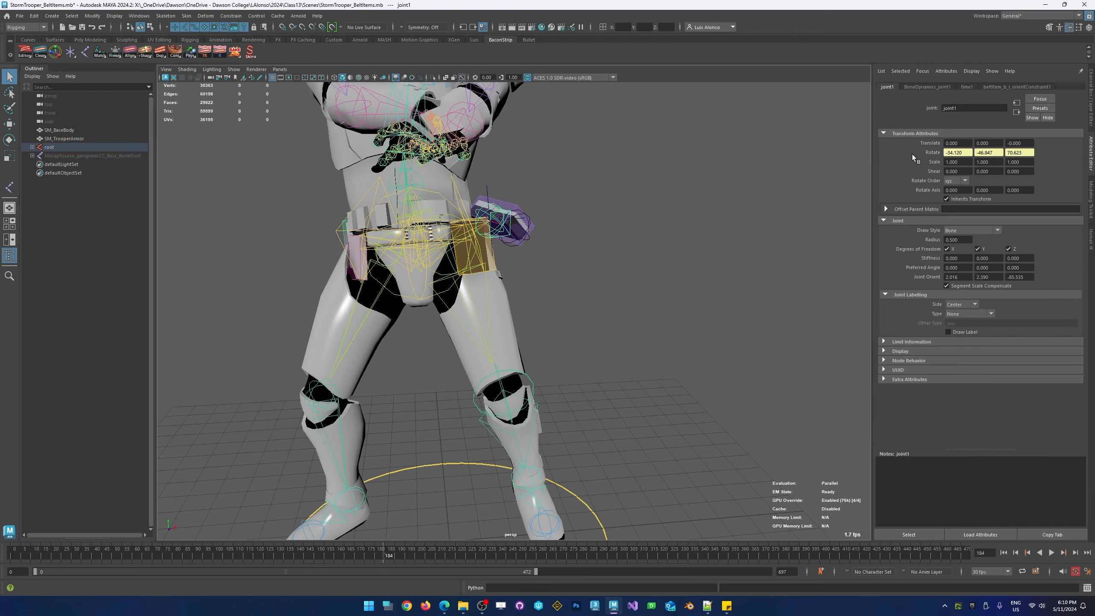
pyautogui.click(909, 341)
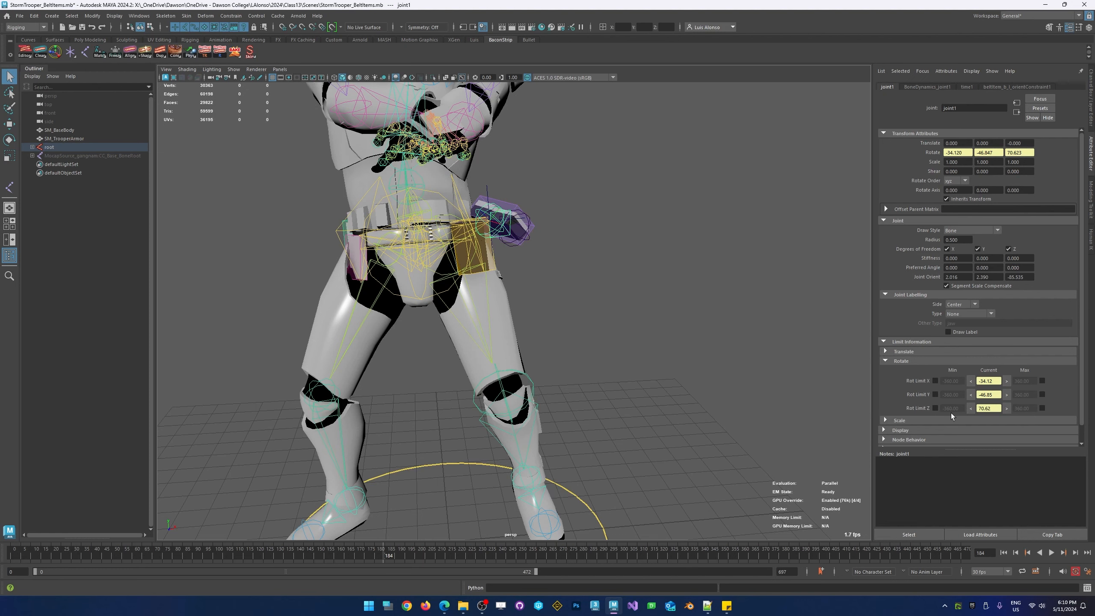
pyautogui.click(934, 380)
pyautogui.click(935, 394)
pyautogui.click(1041, 394)
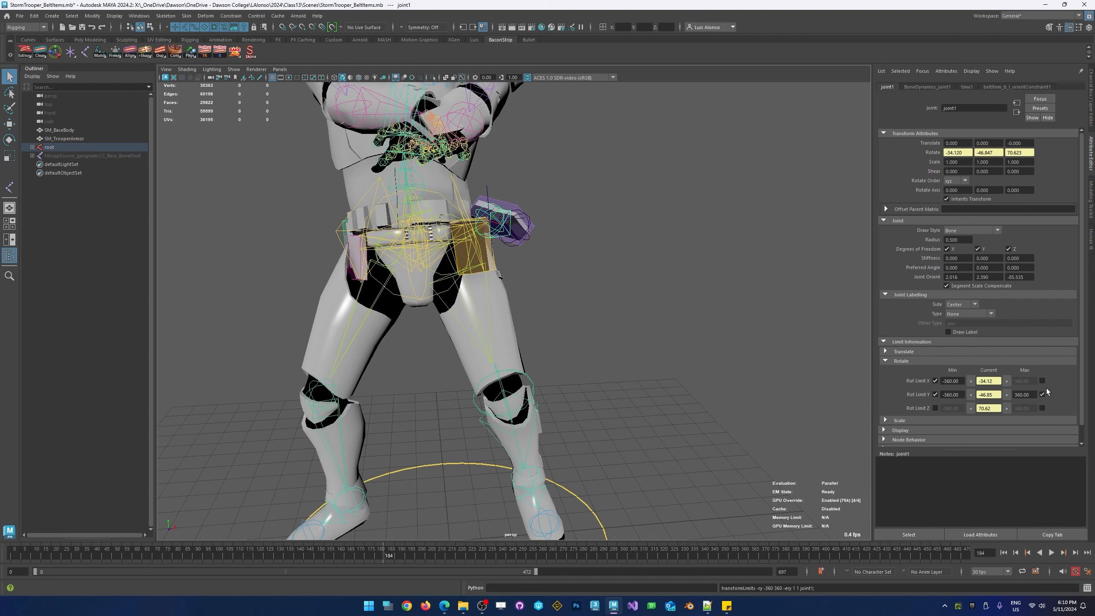
pyautogui.click(1041, 380)
# - Set the minimum and maximum rotation limits of joint1 to 0 on both X and Y
pyautogui.doubleClick(940, 381)
pyautogui.write('01')
pyautogui.press('Tab')
pyautogui.write('0')
pyautogui.press('Tab')
pyautogui.write('0')
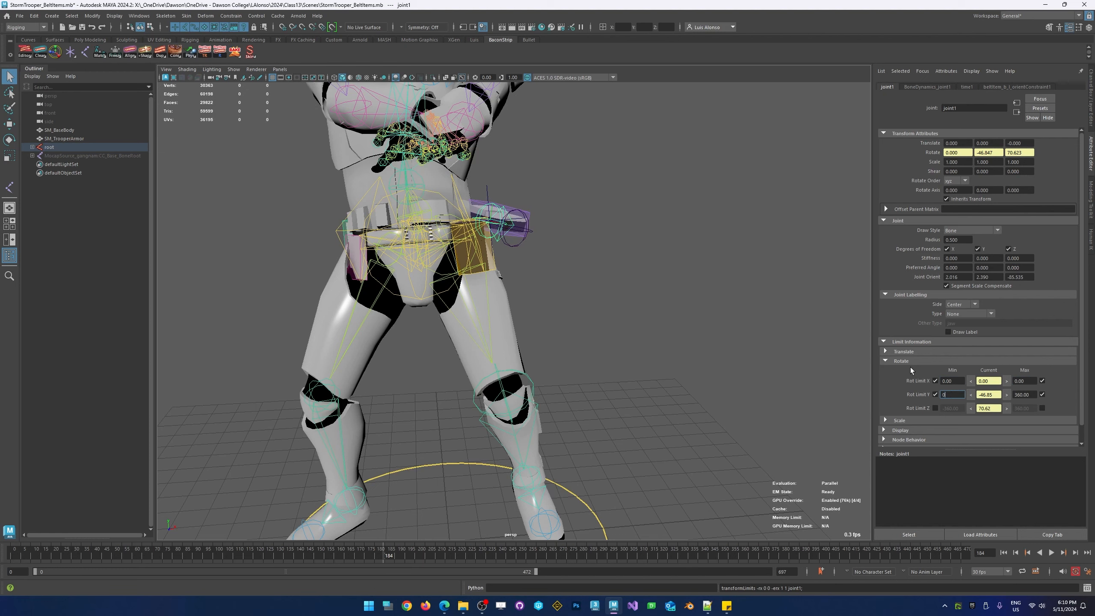
pyautogui.press('Tab')
pyautogui.write('0')
pyautogui.press('Tab')
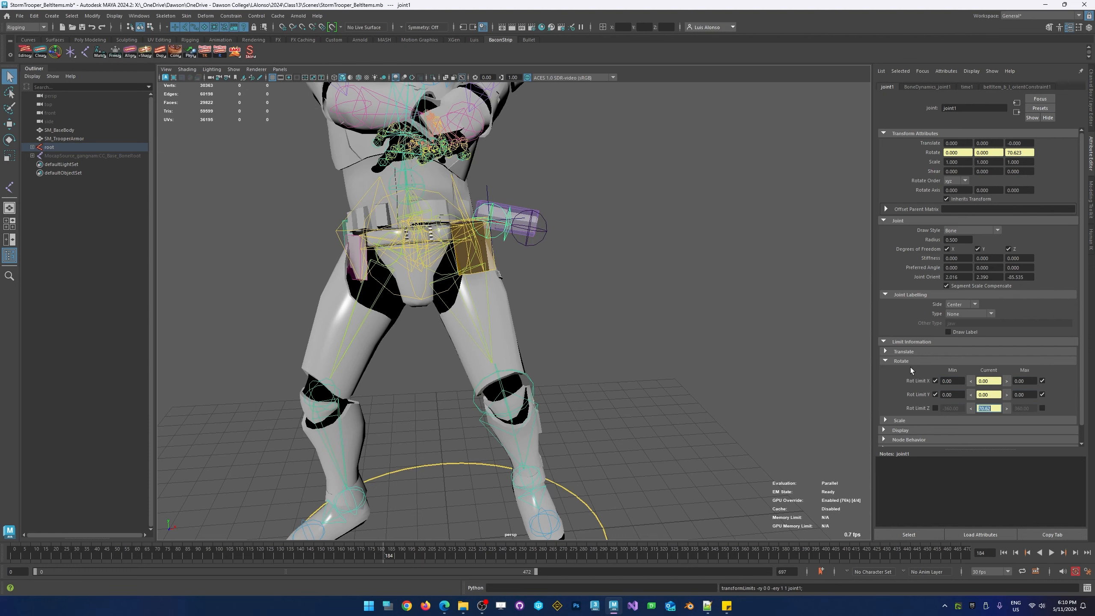
# - Enable joint1's minimum Z rotation limit with a value of 0 and test it by playing the animation from the start
pyautogui.click(935, 408)
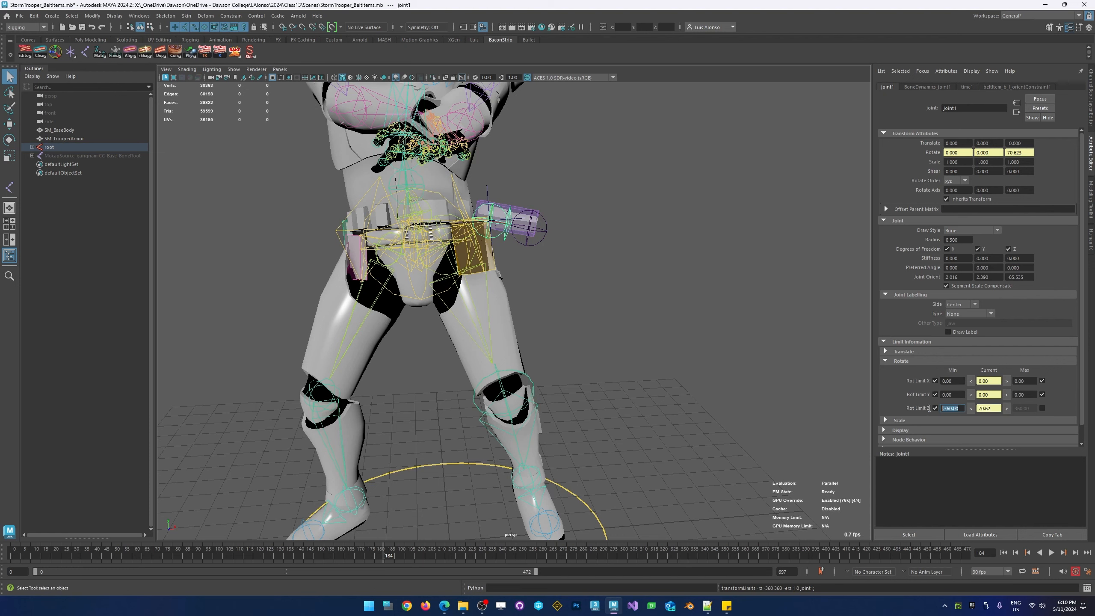
pyautogui.write('0')
pyautogui.press('Return')
pyautogui.click(1003, 552)
pyautogui.click(1052, 553)
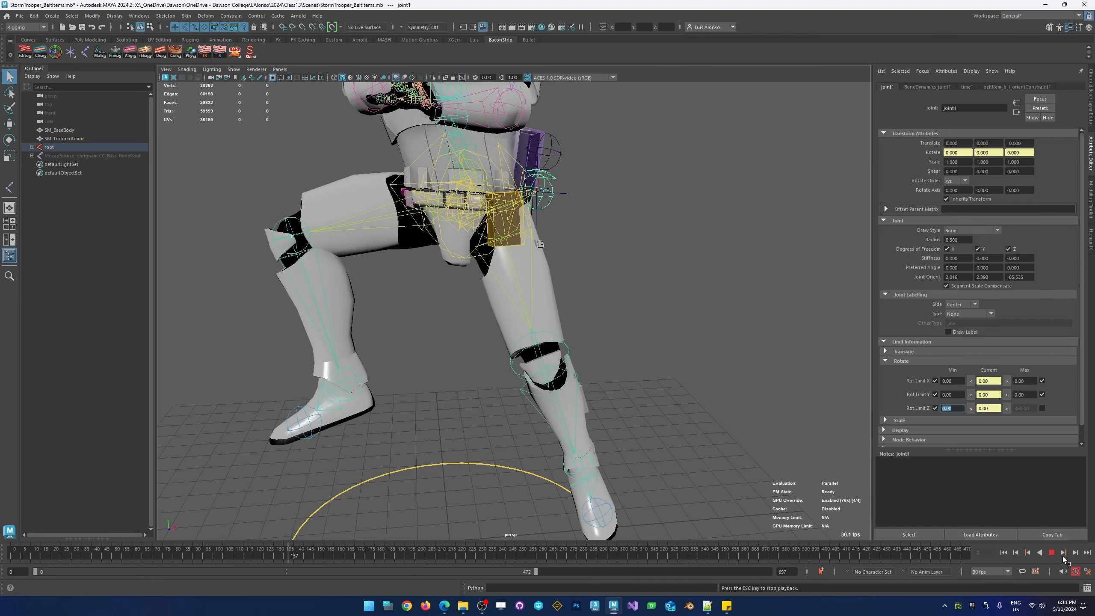
pyautogui.click(1051, 553)
# - Enable joint1's maximum Z rotation limit and set it to 120
pyautogui.click(1042, 408)
pyautogui.doubleClick(1022, 408)
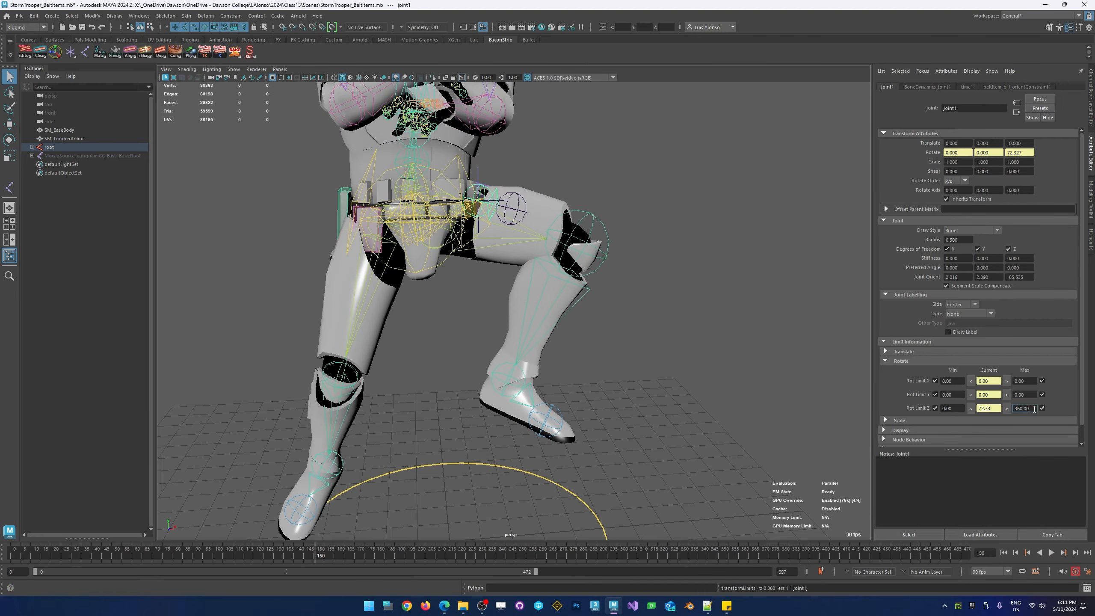
pyautogui.write('120')
pyautogui.press('Return')
# - Play the animation from the first frame and examine the limited belt item's movement on the whole character and up close
pyautogui.click(1004, 552)
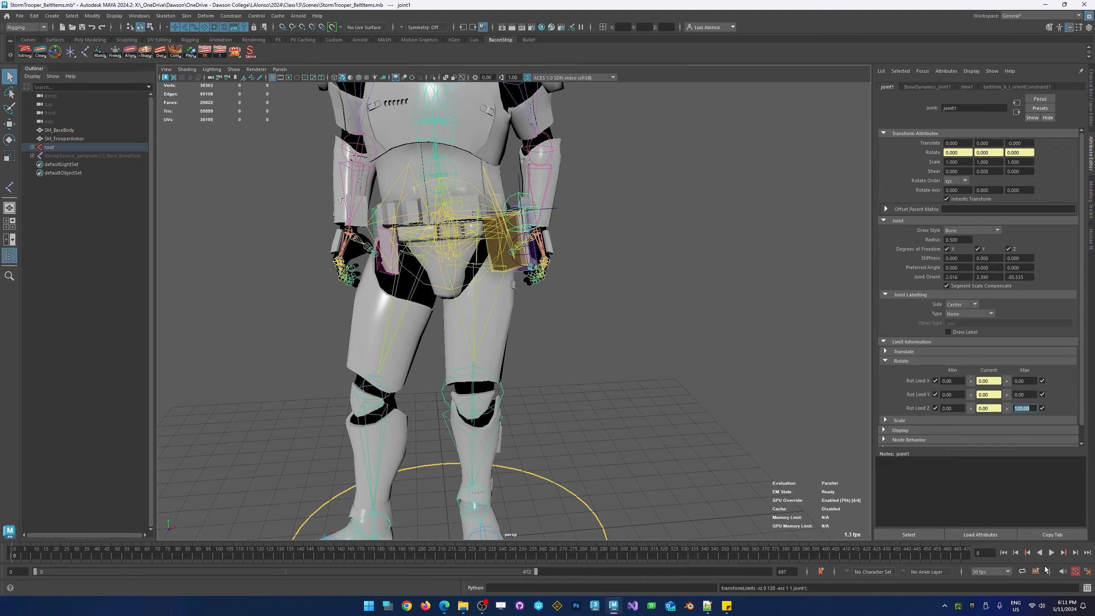
pyautogui.click(1051, 553)
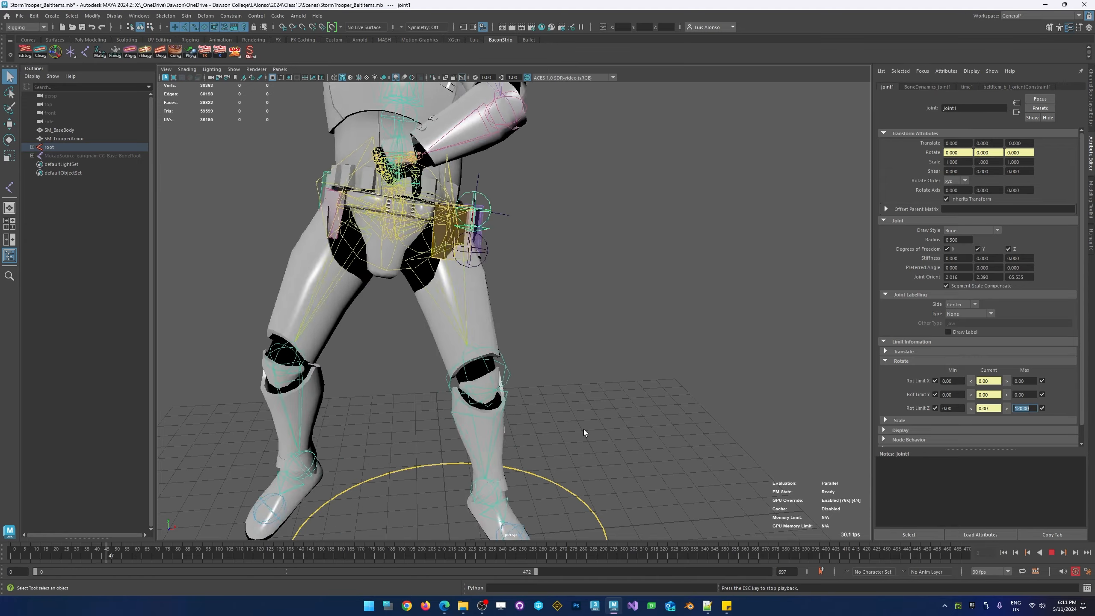
pyautogui.scroll(-10, 584, 433)
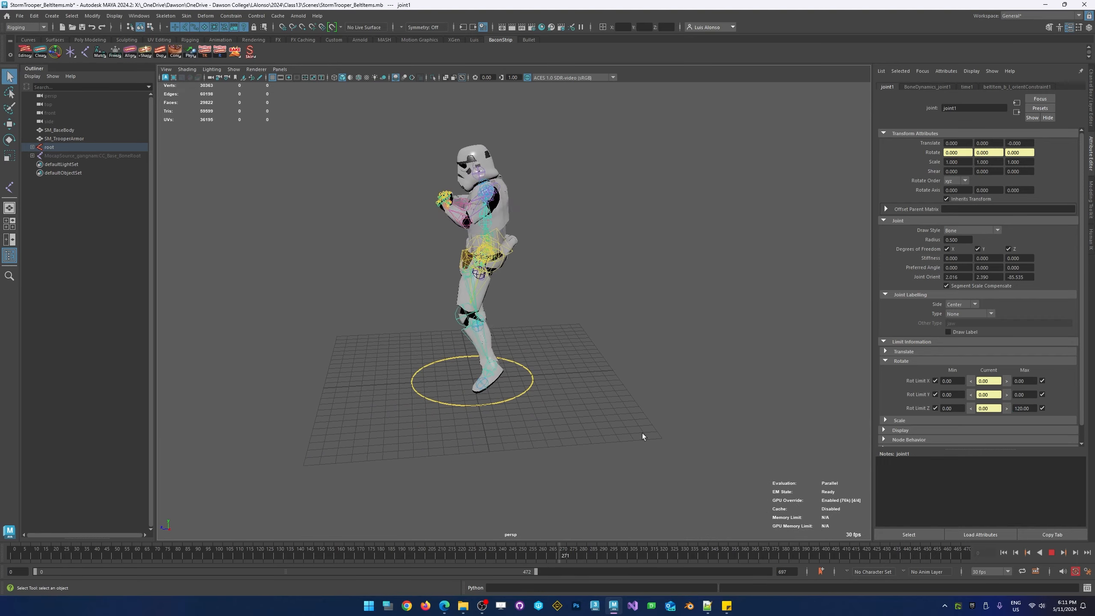
pyautogui.keyDown('alt'); pyautogui.moveTo(578, 410); pyautogui.dragTo(618, 430); pyautogui.keyUp('alt')
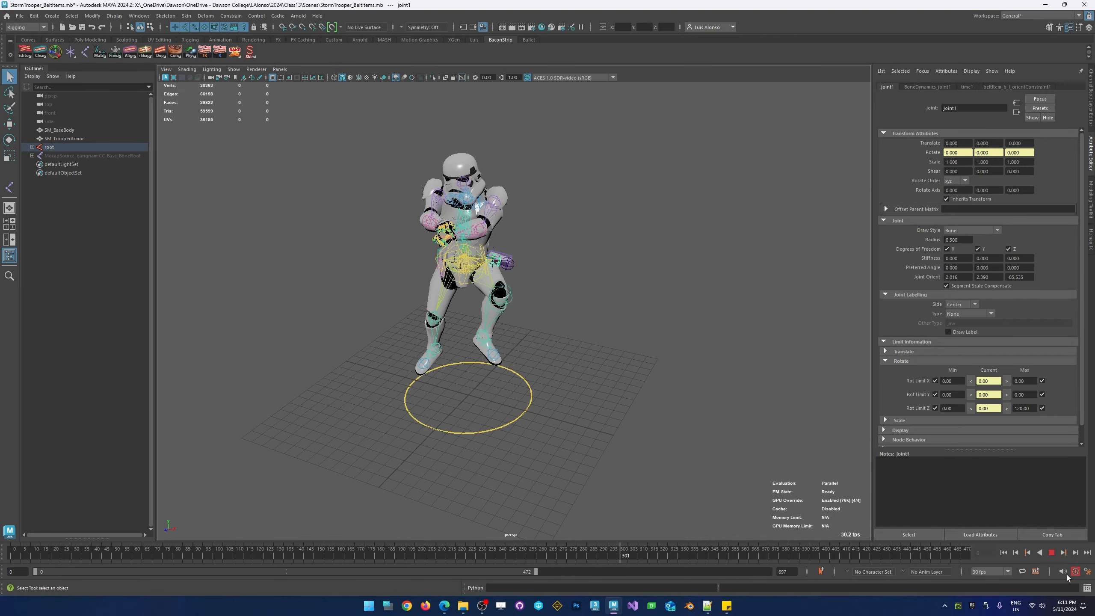
pyautogui.click(1051, 552)
pyautogui.scroll(5, 494, 296)
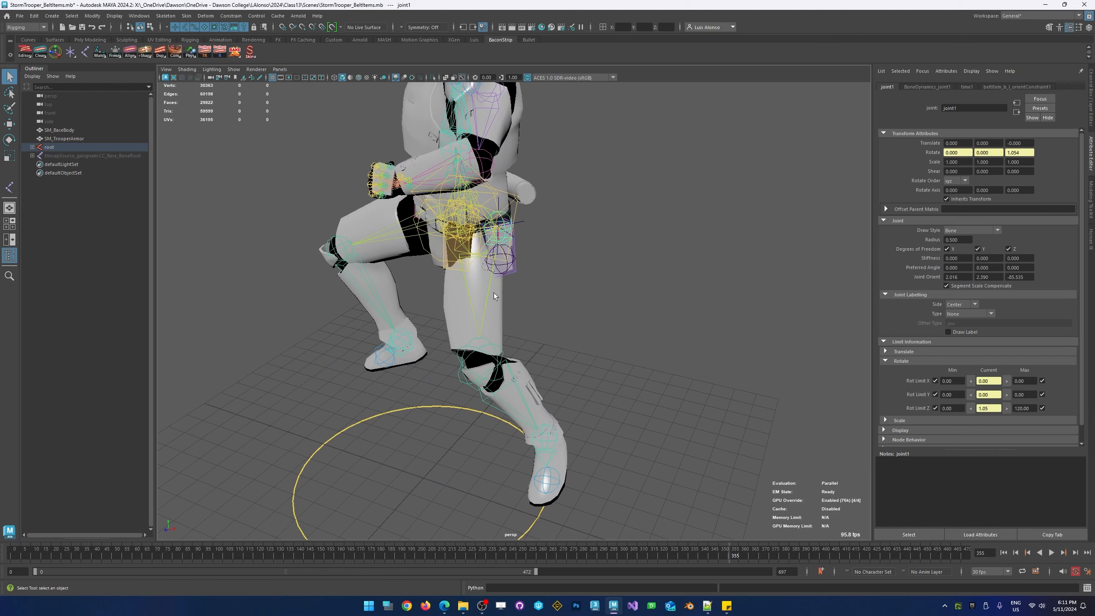
pyautogui.keyDown('alt'); pyautogui.moveTo(495, 296); pyautogui.dragTo(535, 308); pyautogui.keyUp('alt')
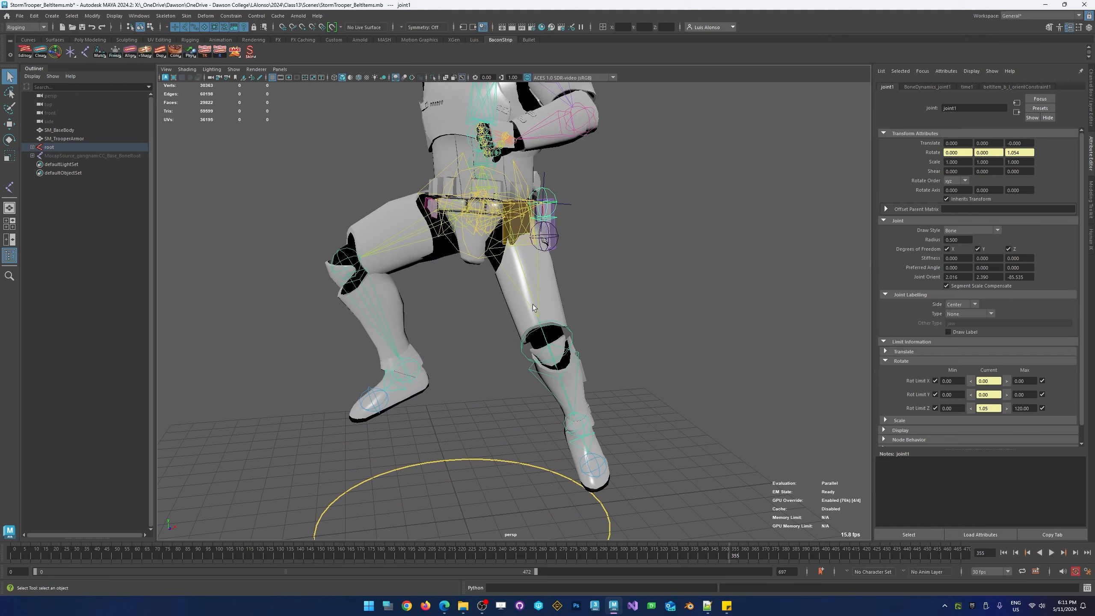
# - Turn off the X-ray joint display and scrub the early frames to frame 56 to inspect the belt item against the armor
pyautogui.click(1092, 95)
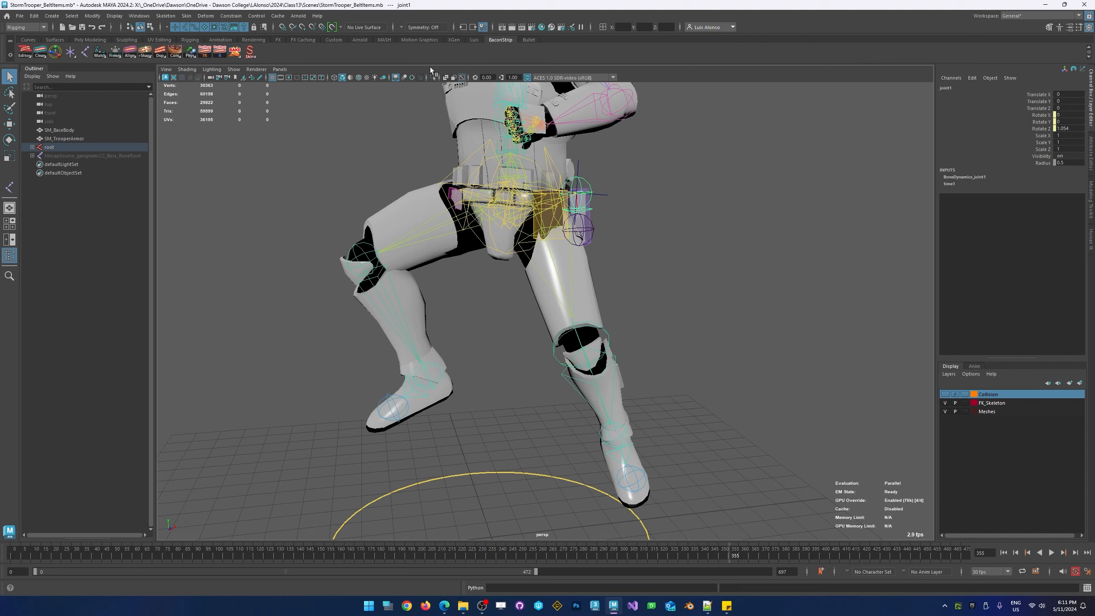
pyautogui.click(461, 78)
pyautogui.keyDown('alt'); pyautogui.moveTo(360, 129); pyautogui.dragTo(337, 237, button='middle'); pyautogui.keyUp('alt')
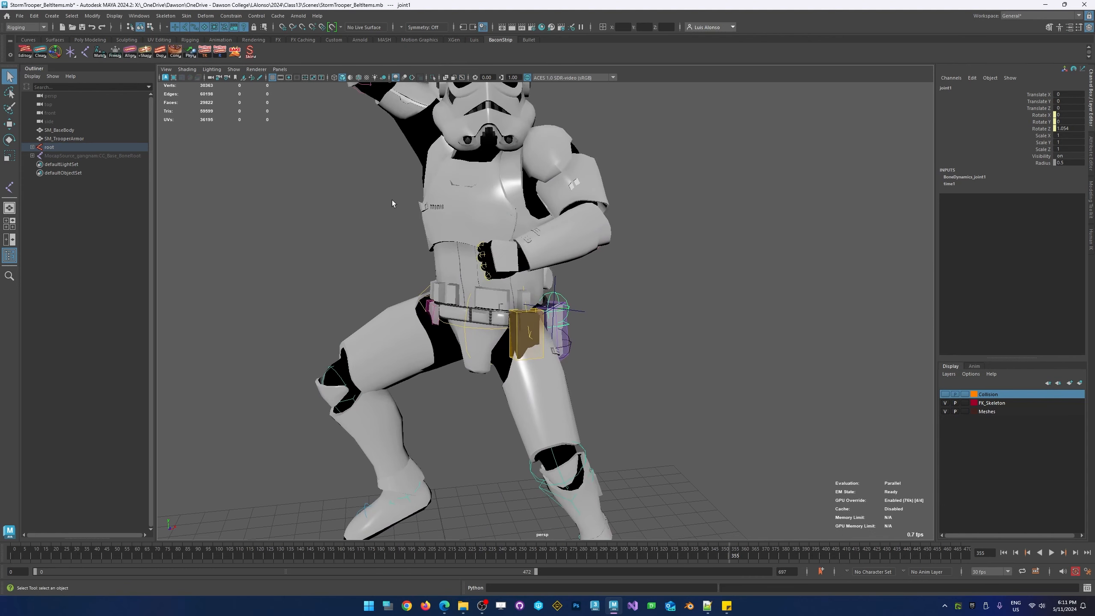
pyautogui.keyDown('alt'); pyautogui.moveTo(391, 202); pyautogui.dragTo(315, 206, button='right'); pyautogui.keyUp('alt')
pyautogui.keyDown('alt'); pyautogui.moveTo(315, 206); pyautogui.dragTo(286, 219); pyautogui.keyUp('alt')
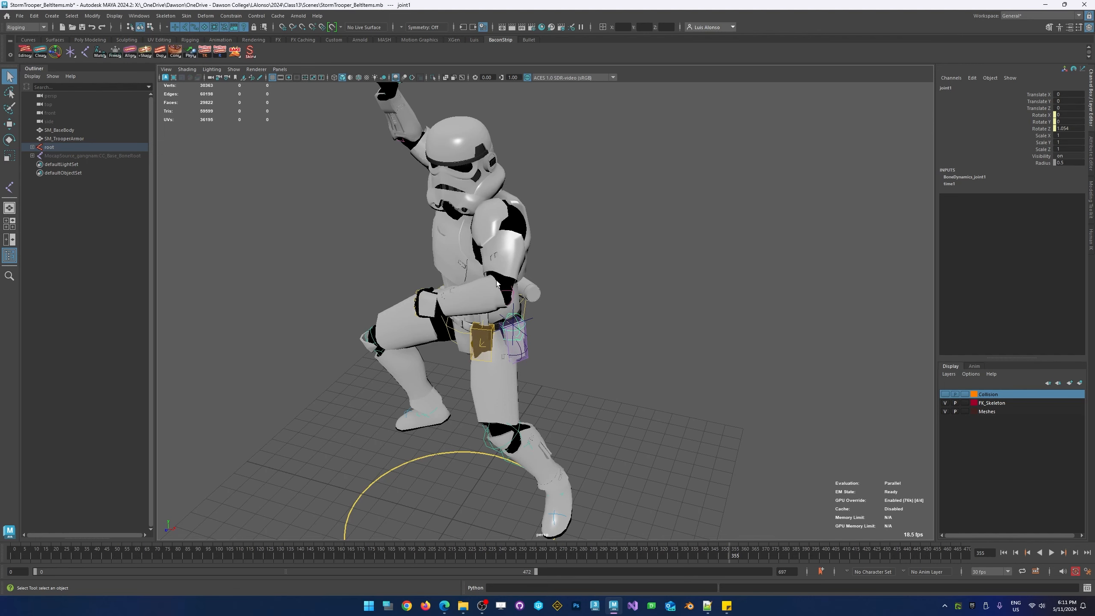
pyautogui.keyDown('alt'); pyautogui.moveTo(448, 221); pyautogui.dragTo(490, 219); pyautogui.keyUp('alt')
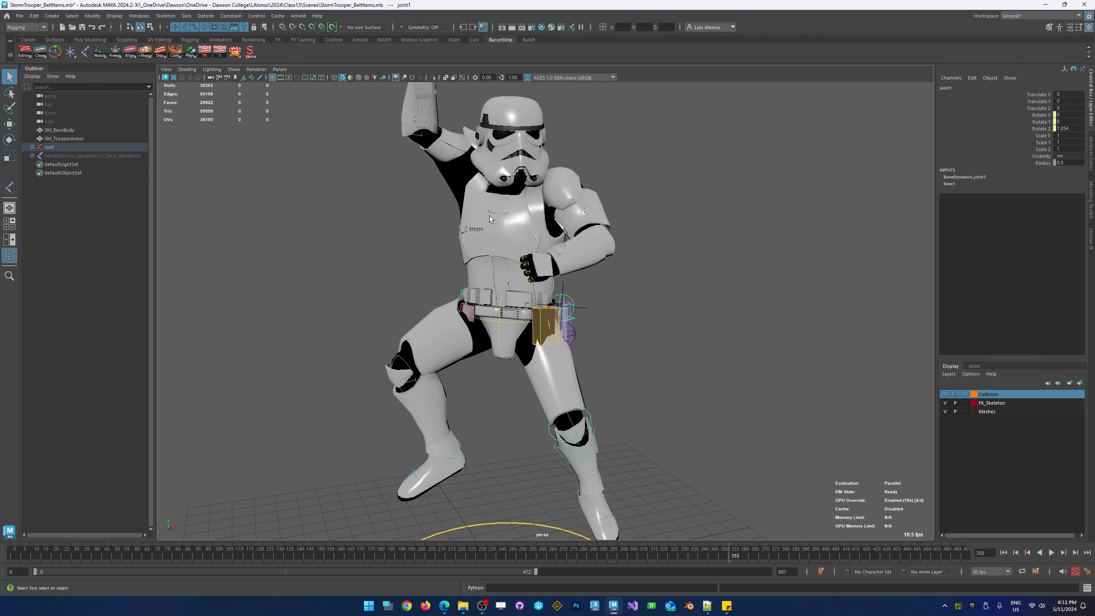
pyautogui.moveTo(27, 555); pyautogui.dragTo(136, 554)
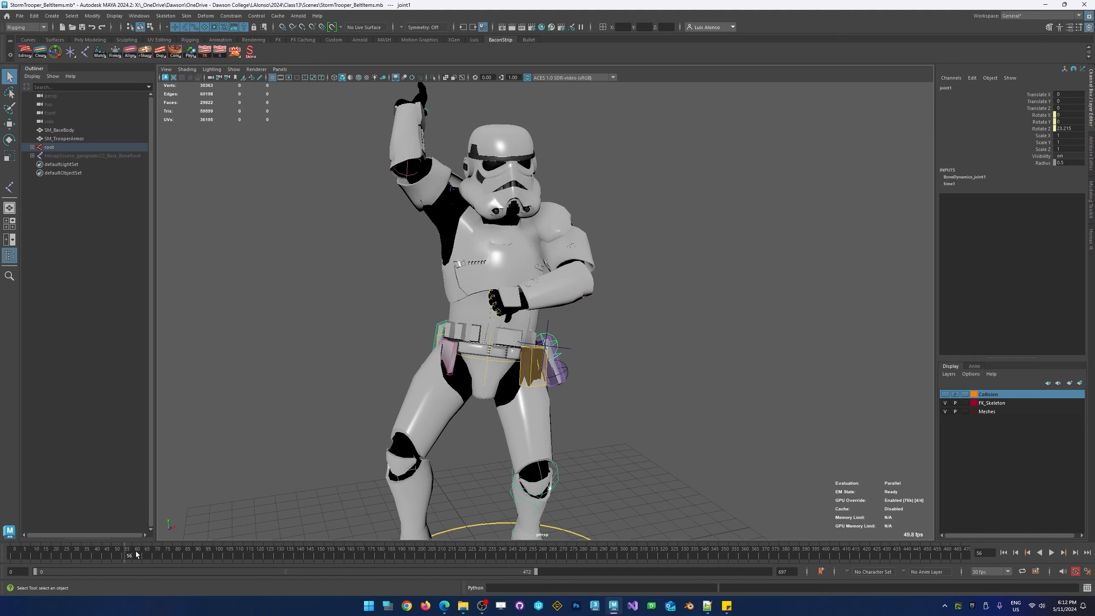